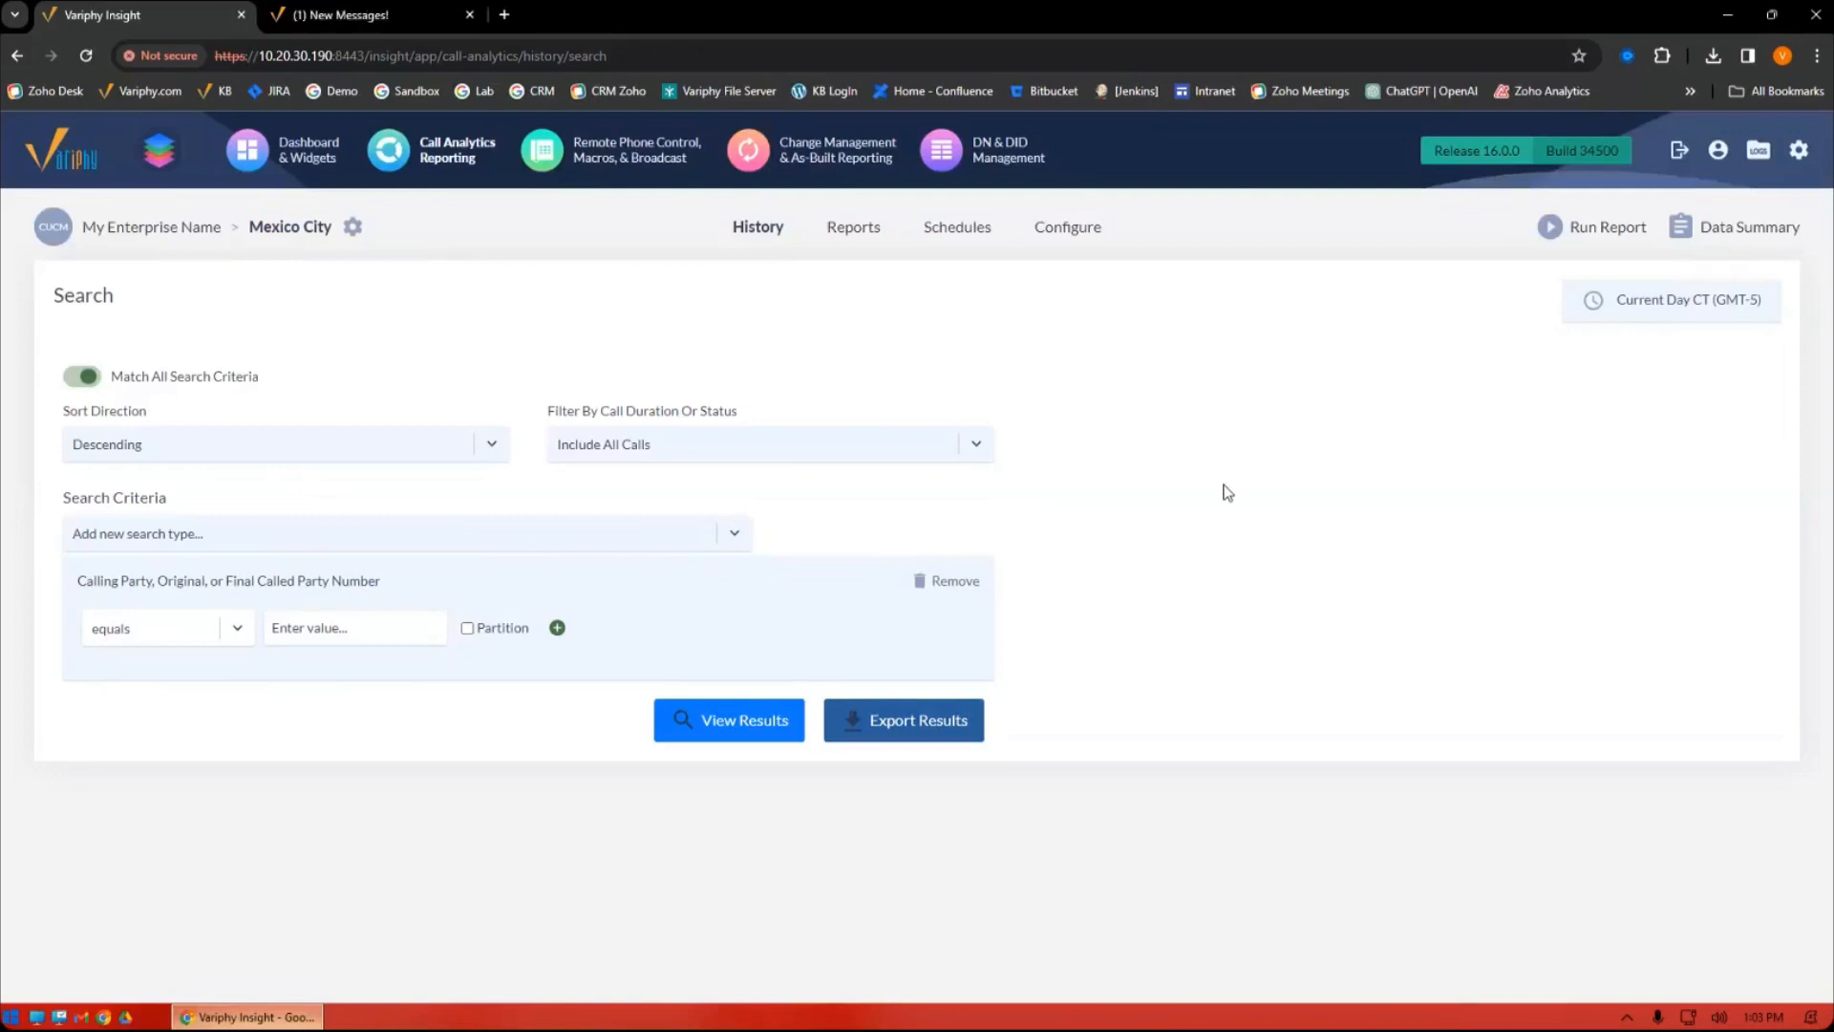
Open the log files page and check which log files are available for viewing.
{"action": "left_click", "coordinate": [1755, 155]}
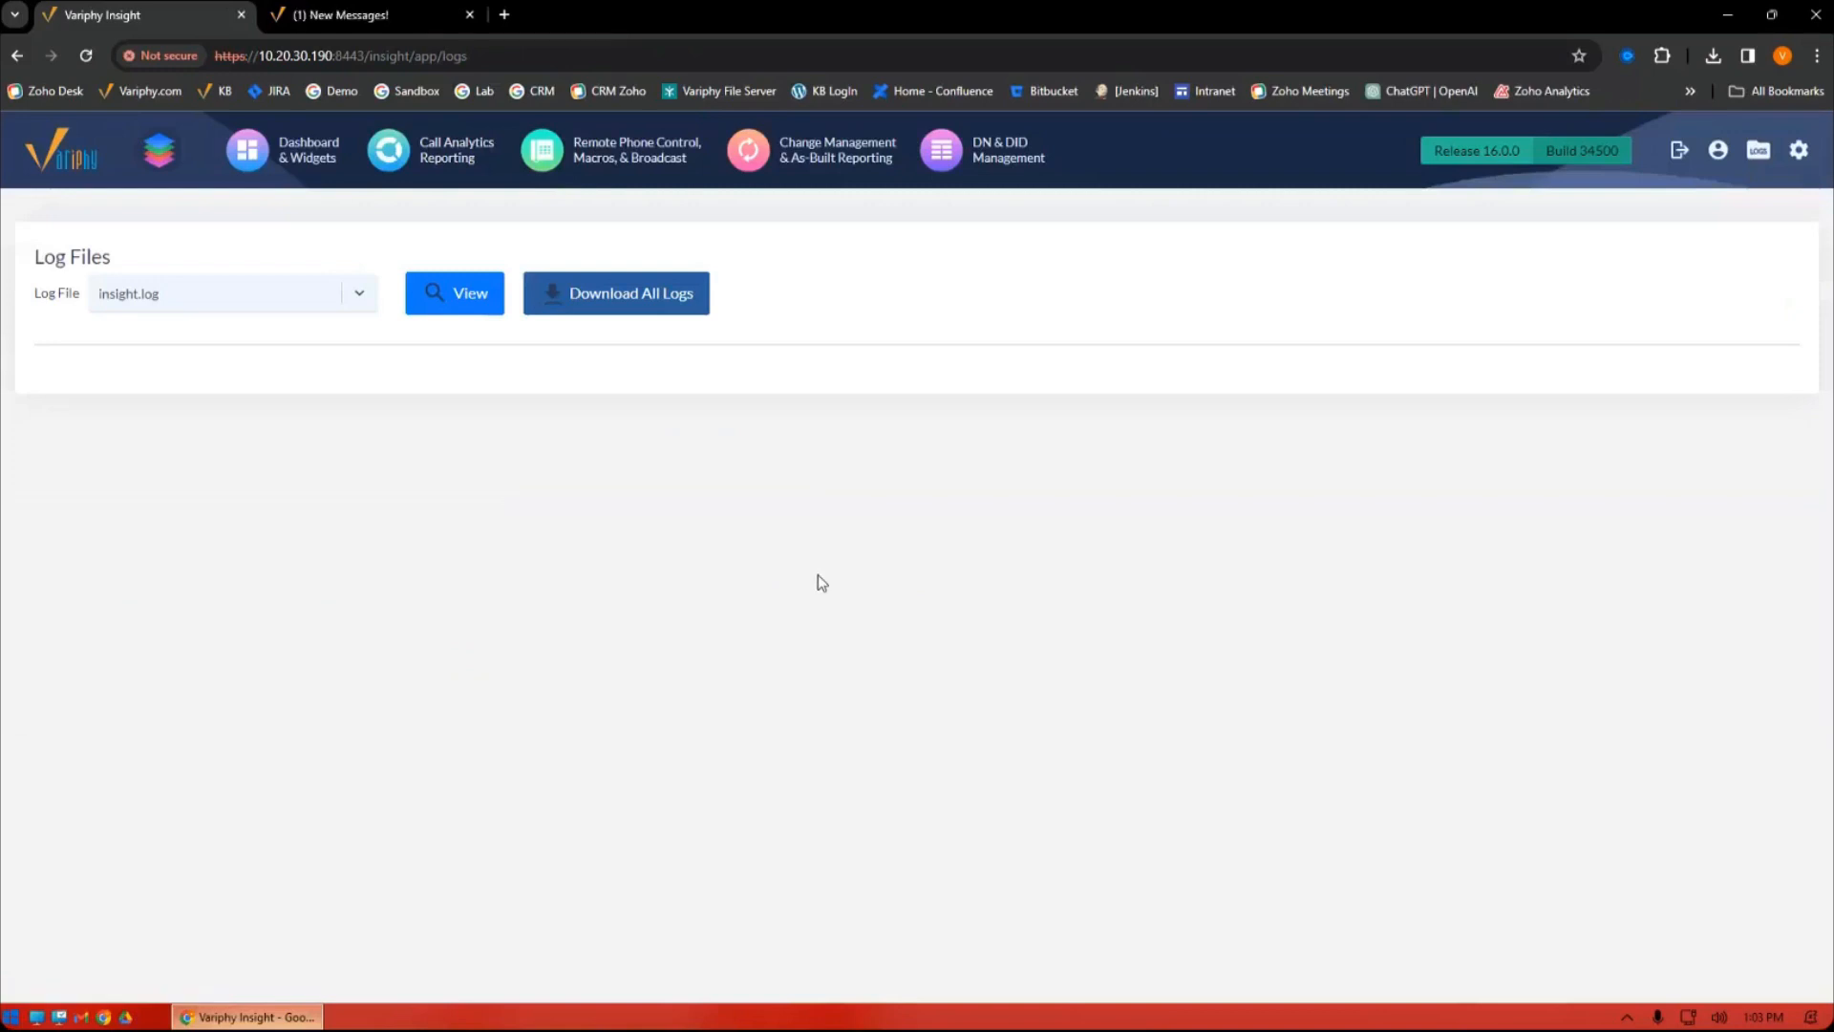
{"action": "left_click", "coordinate": [360, 299]}
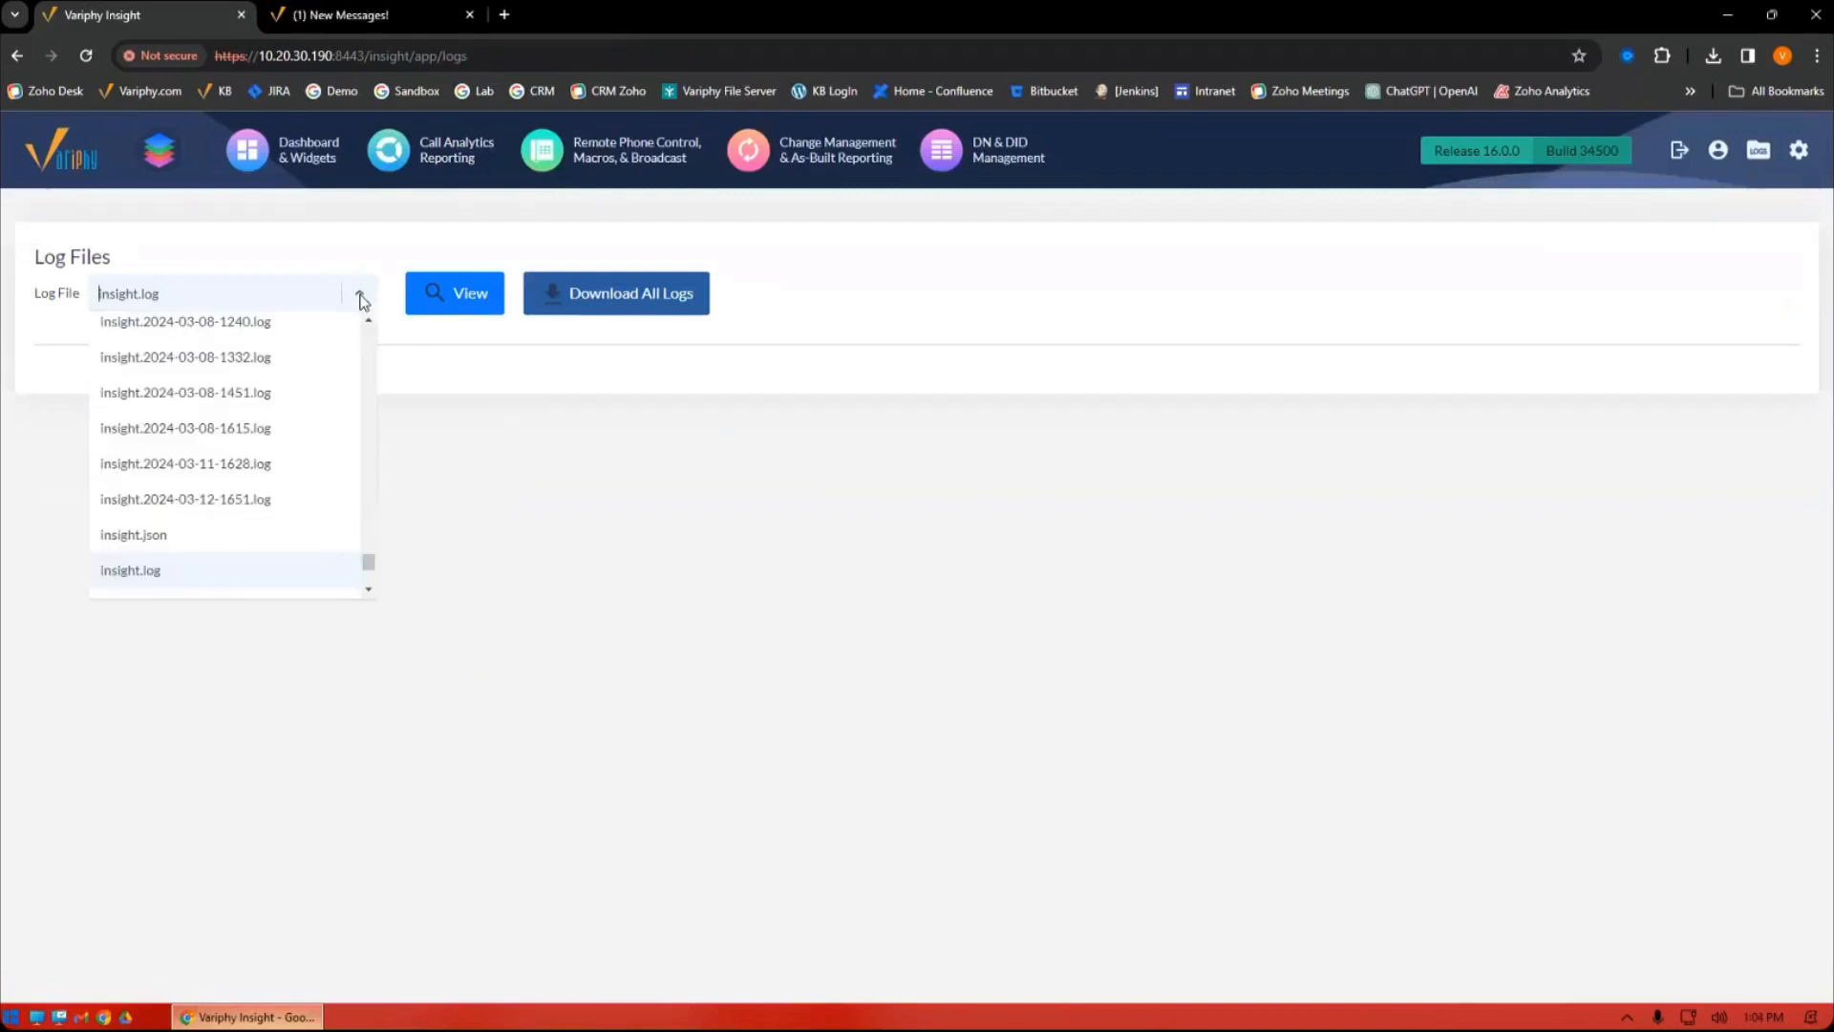
{"action": "left_click", "coordinate": [361, 299]}
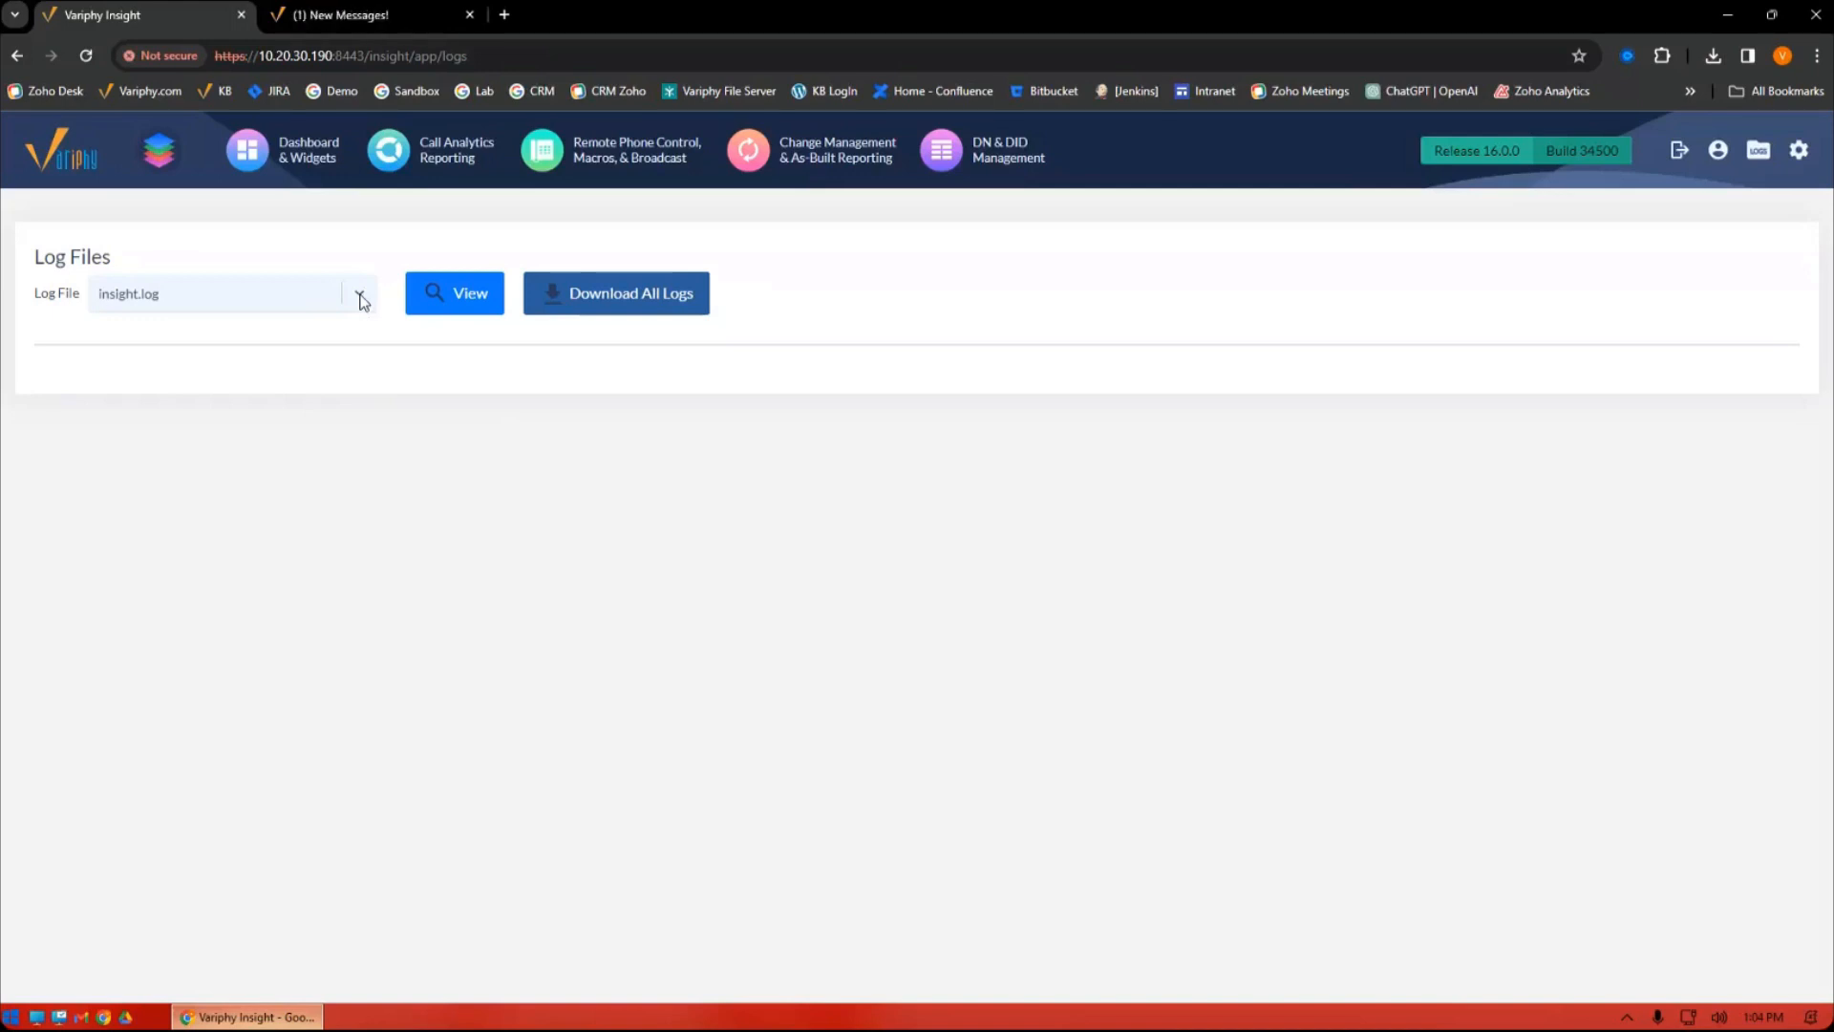
Review the CUCM clusters' CDR processing overview and the Mexico City cluster's configuration, closing it without saving.
{"action": "left_click", "coordinate": [1799, 150]}
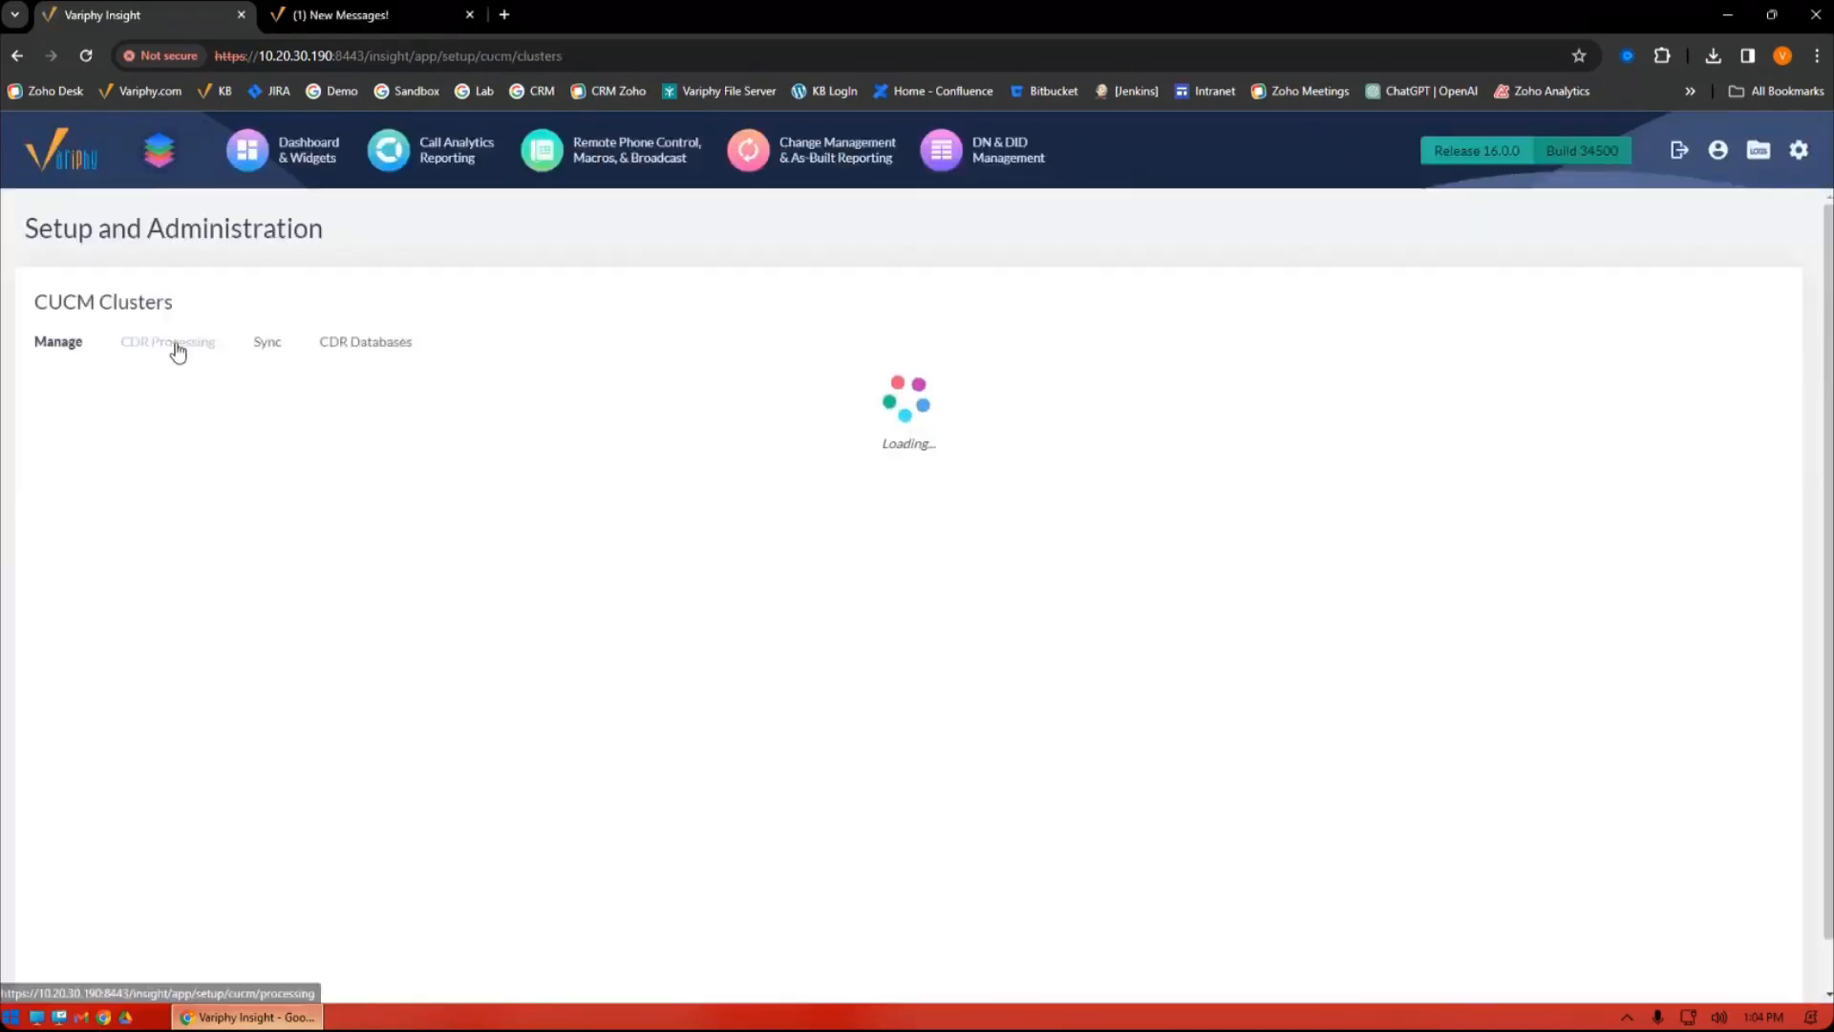
{"action": "left_click", "coordinate": [177, 346]}
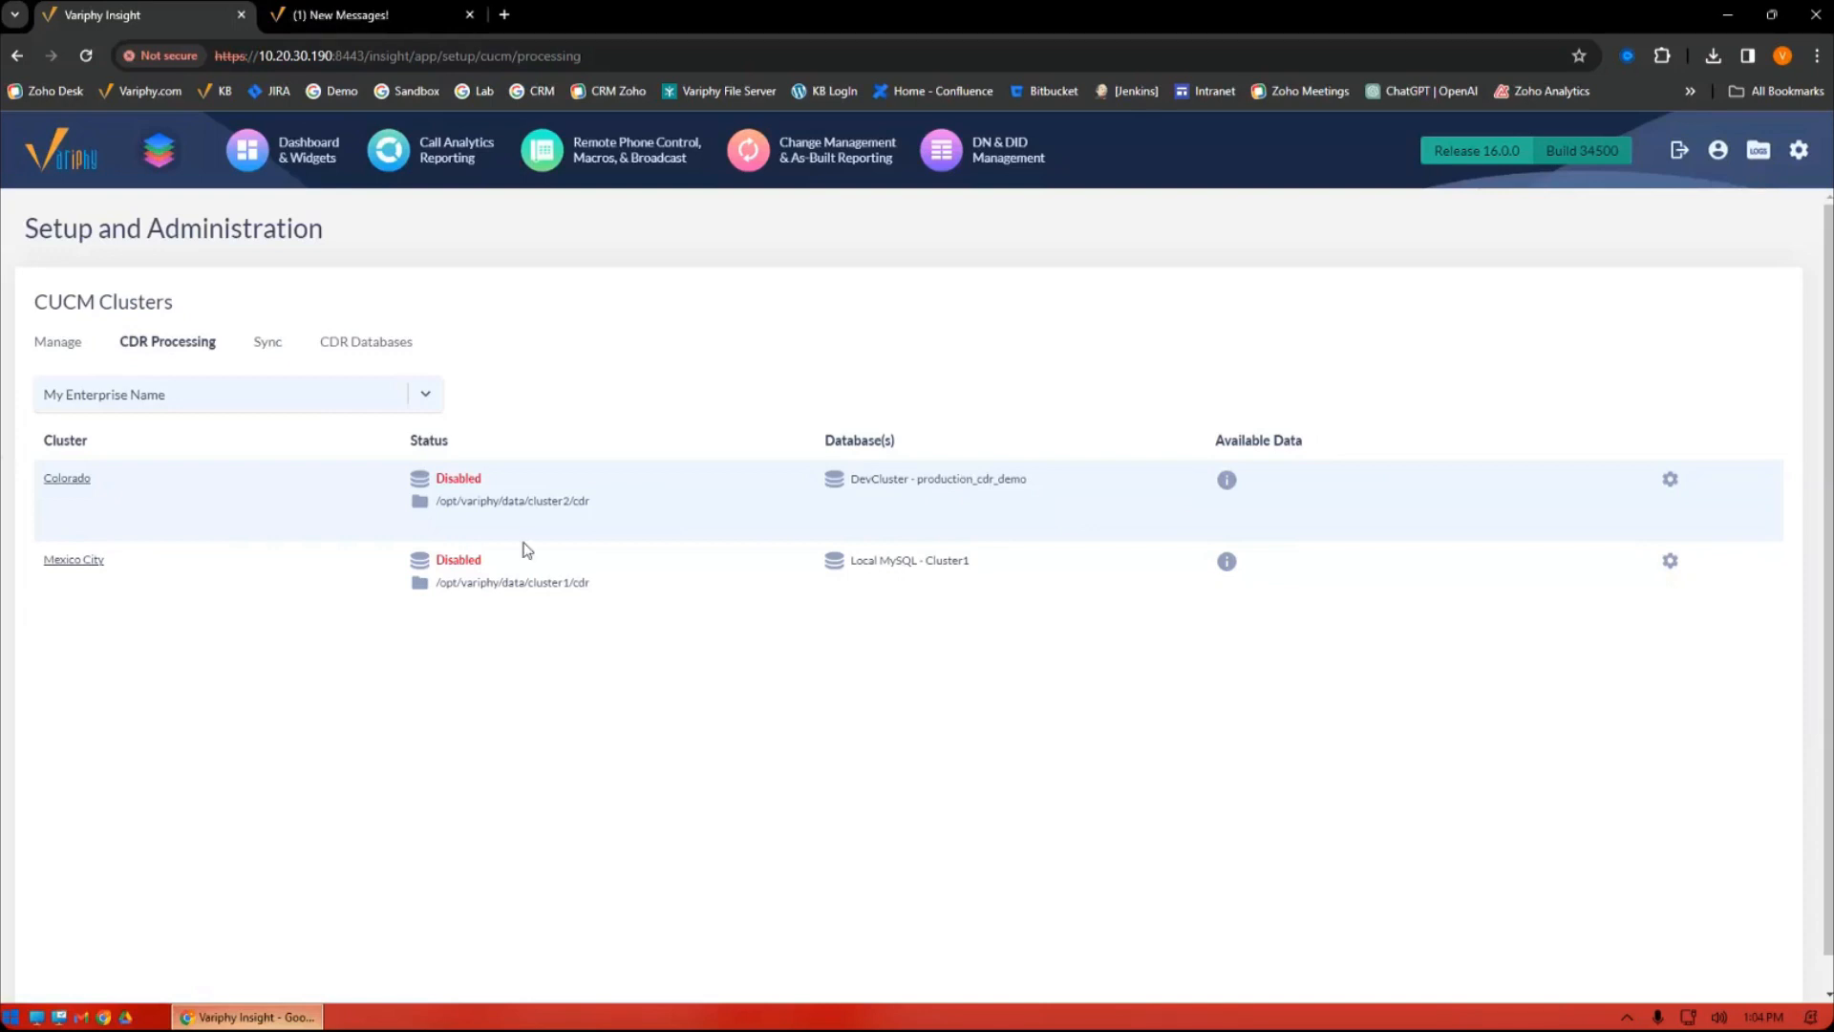
{"action": "left_click", "coordinate": [48, 345]}
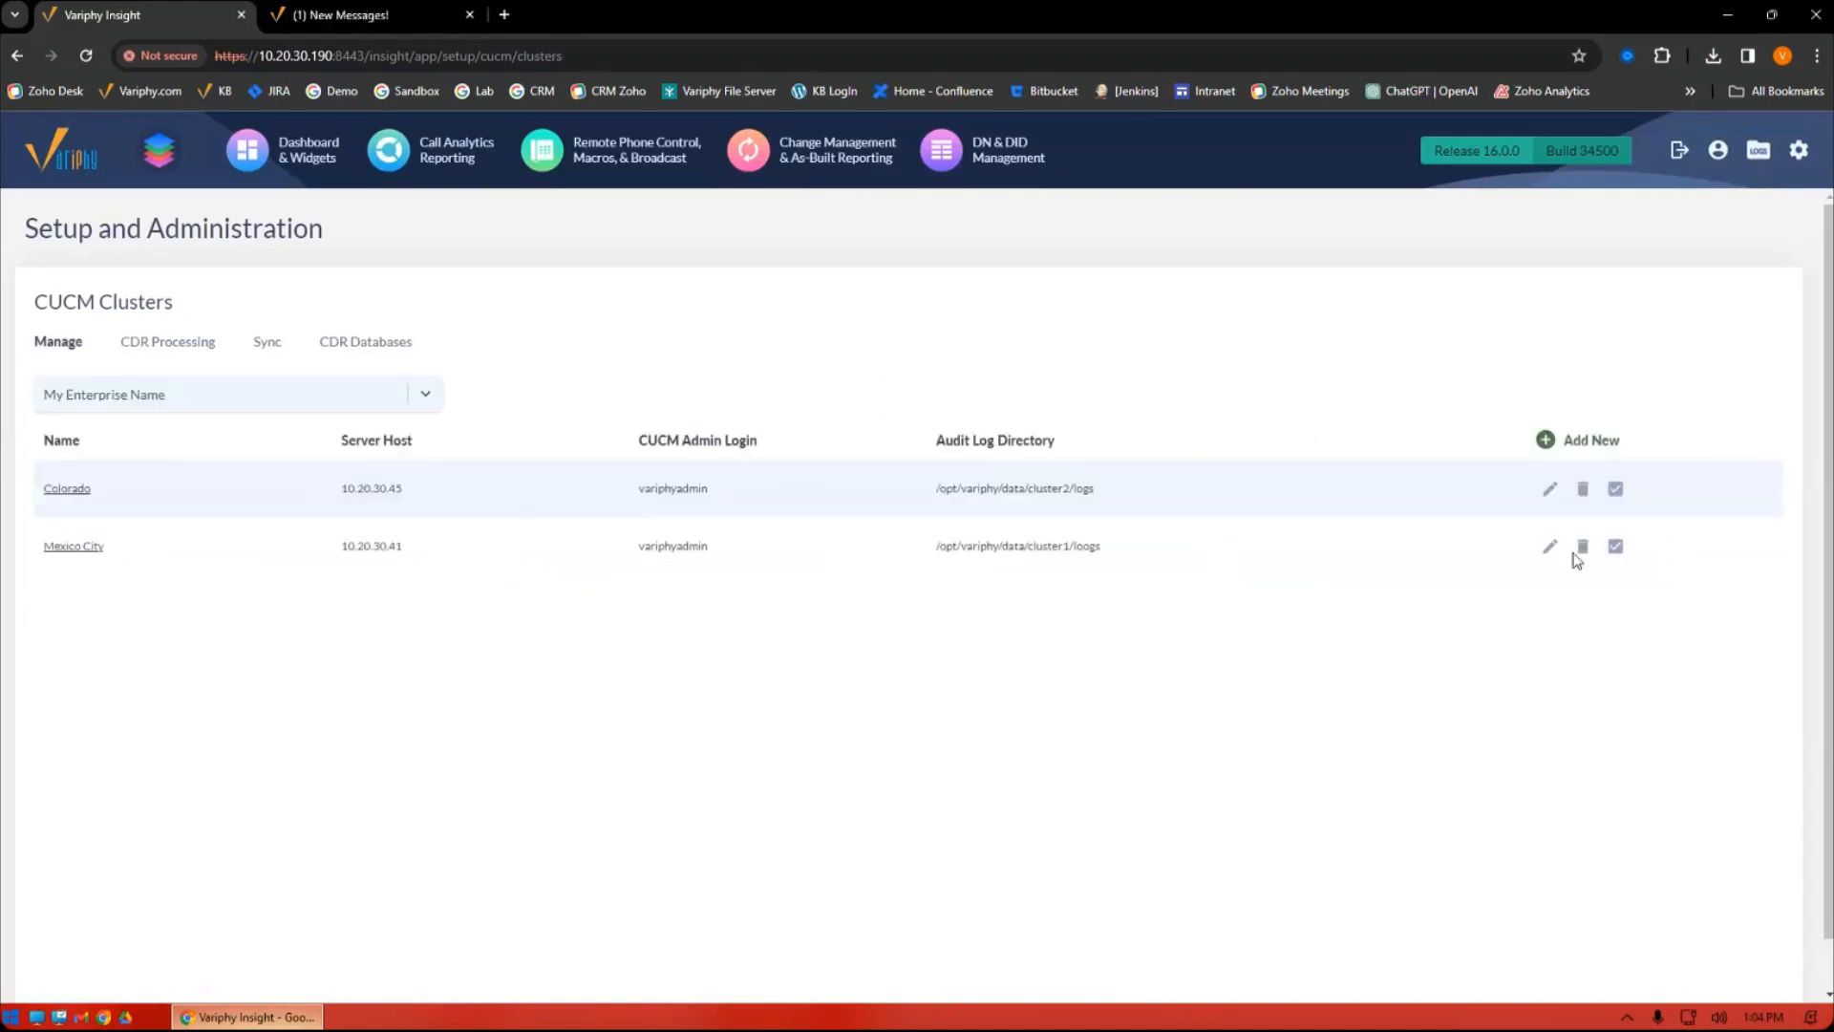
{"action": "left_click", "coordinate": [84, 548]}
{"action": "scroll", "coordinate": [843, 694], "scroll_direction": "down", "scroll_amount": 5}
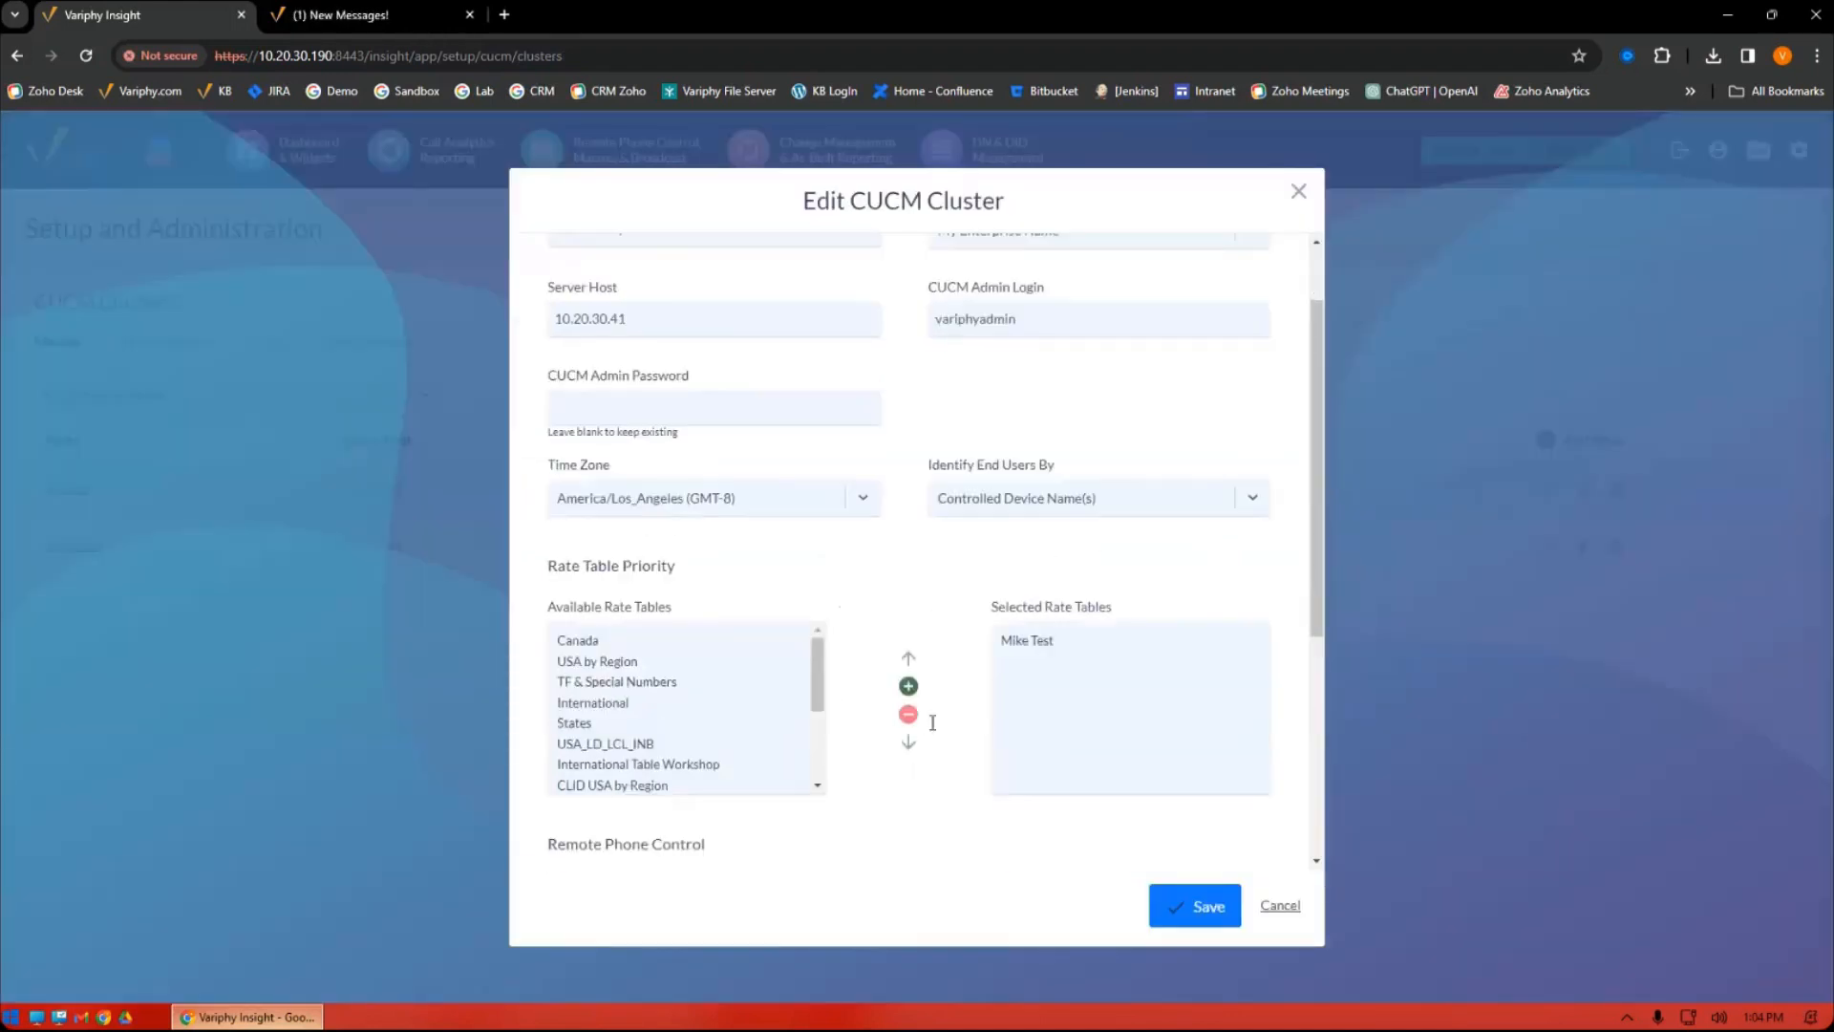
{"action": "left_click", "coordinate": [1290, 907]}
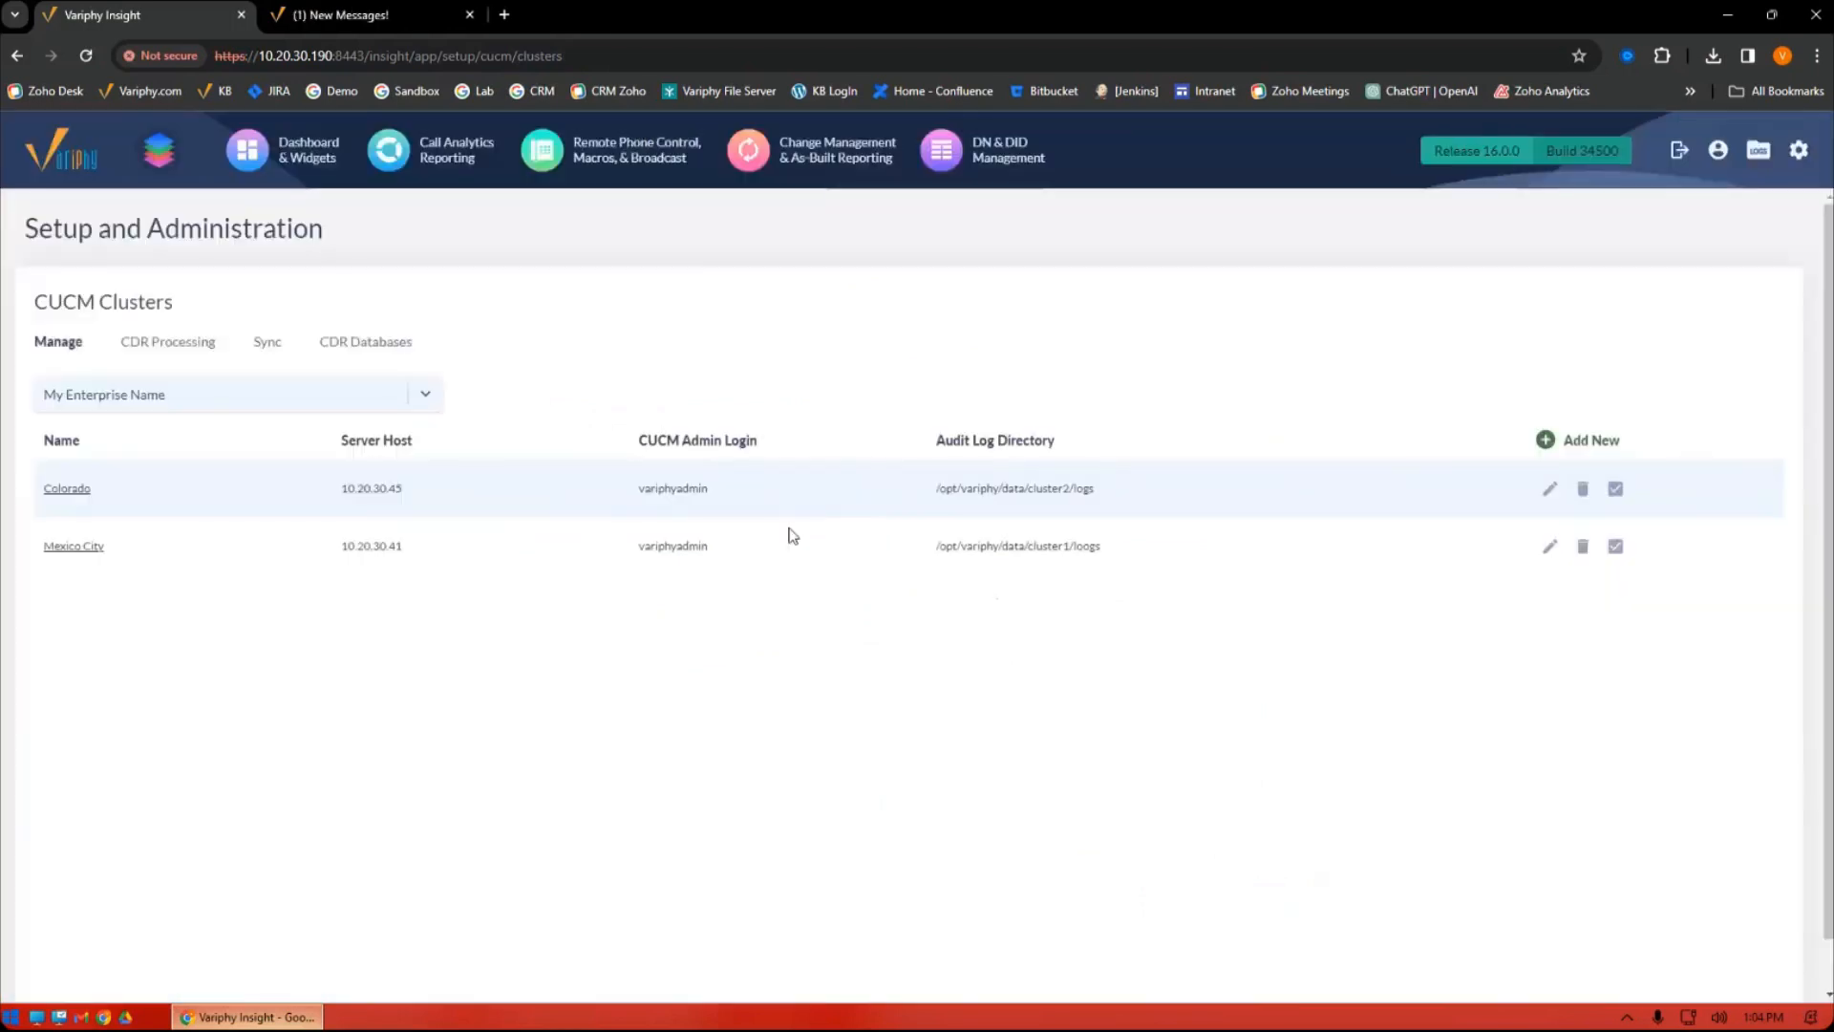
Examine the Mexico City cluster's CDR processing, database purge and monitoring settings, and close them without saving.
{"action": "left_click", "coordinate": [188, 350]}
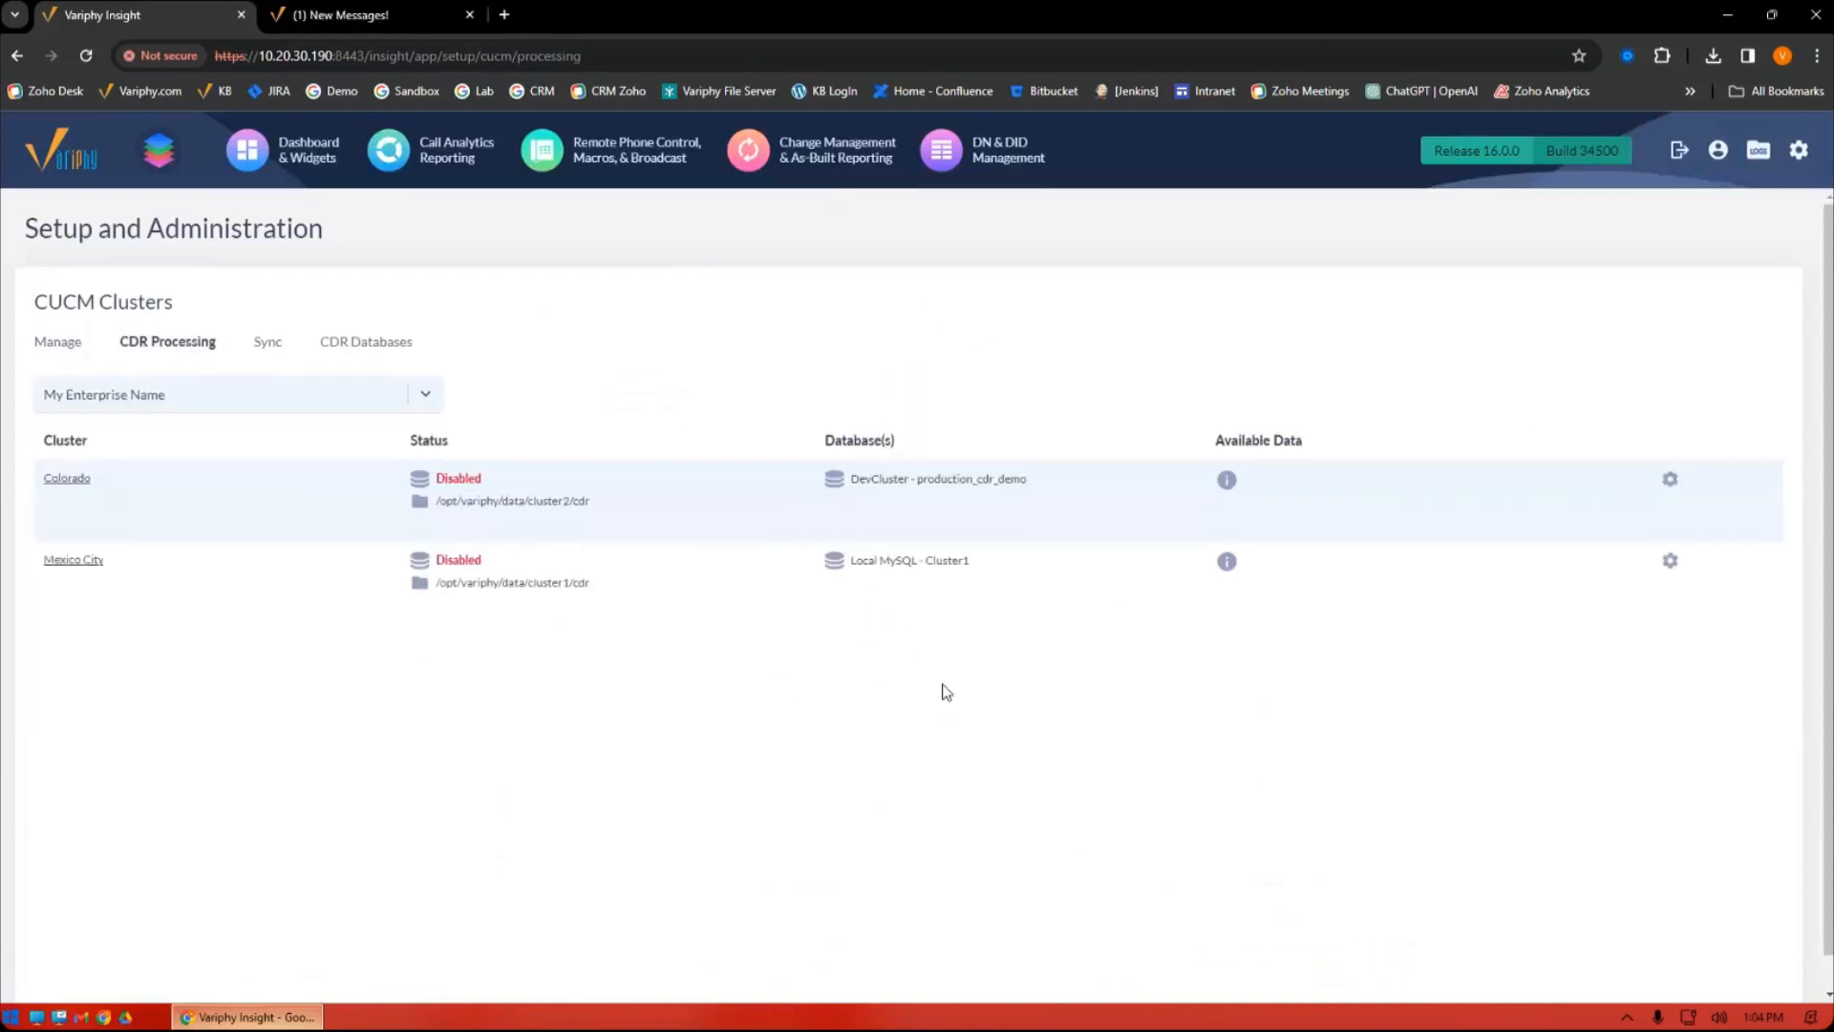
{"action": "left_click", "coordinate": [76, 561]}
{"action": "scroll", "coordinate": [933, 607], "scroll_direction": "down", "scroll_amount": 1}
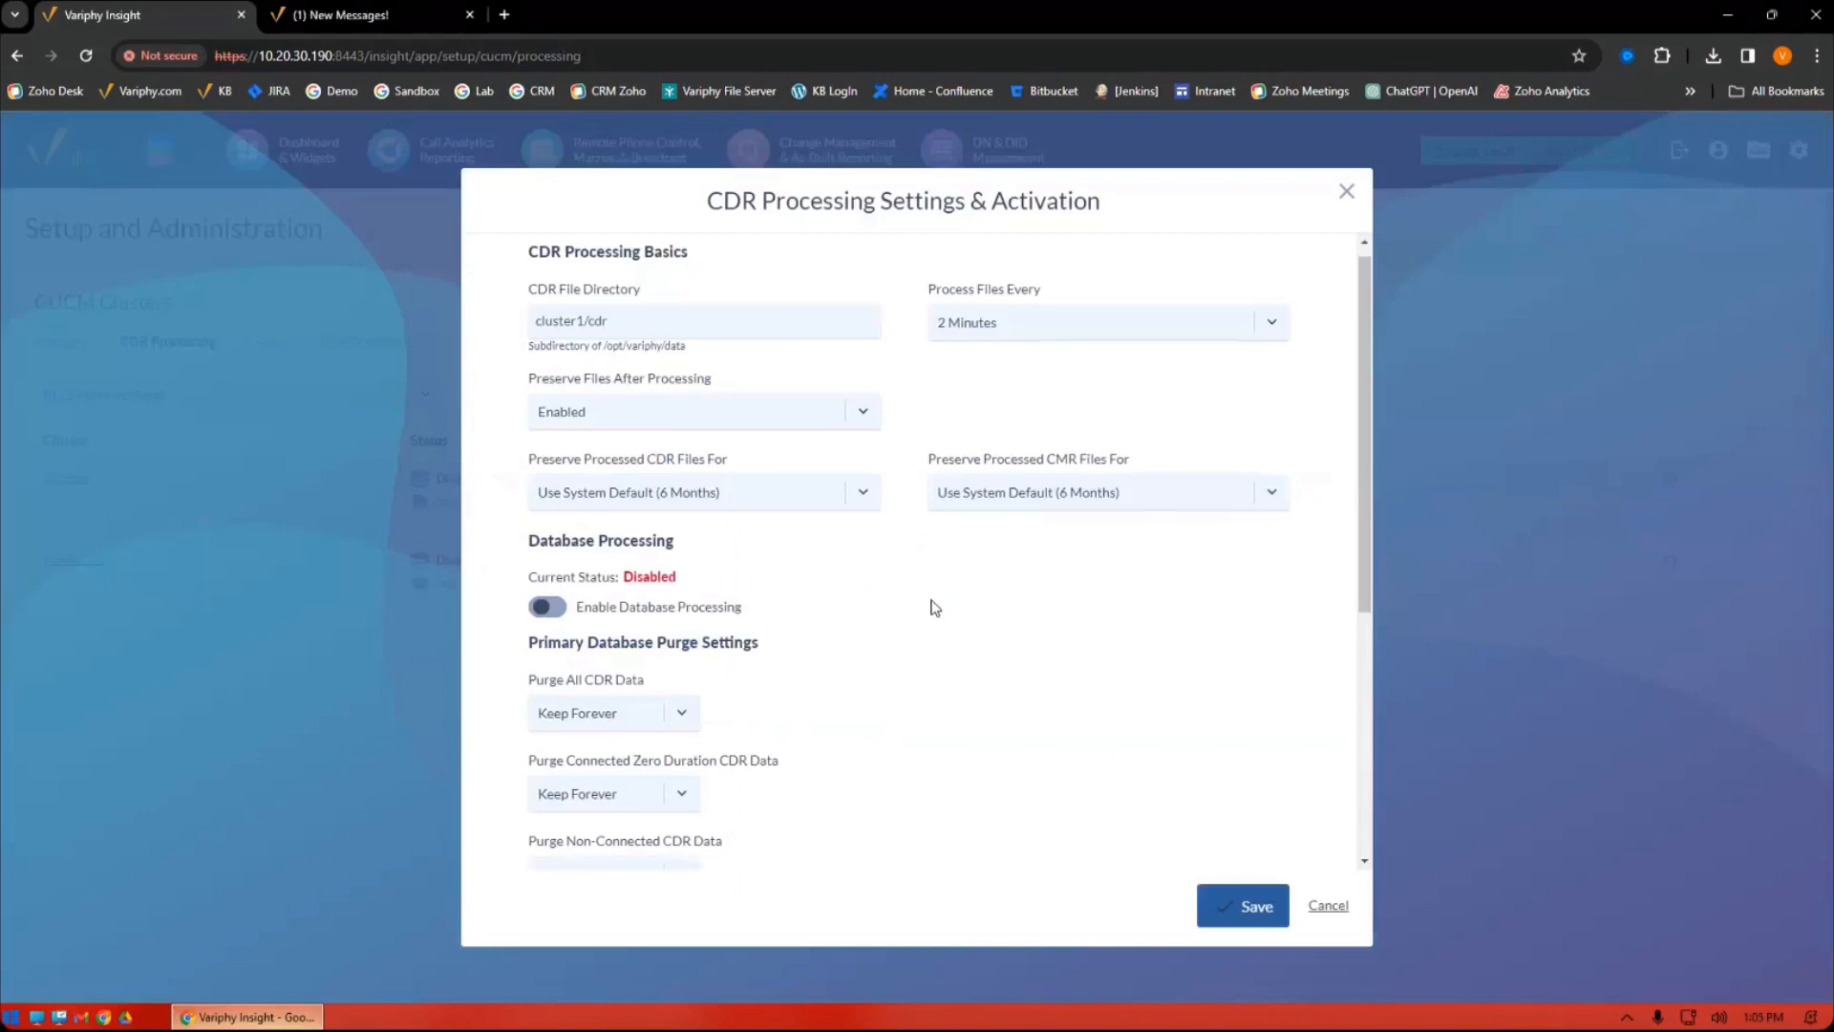
{"action": "scroll", "coordinate": [879, 594], "scroll_direction": "up", "scroll_amount": 1}
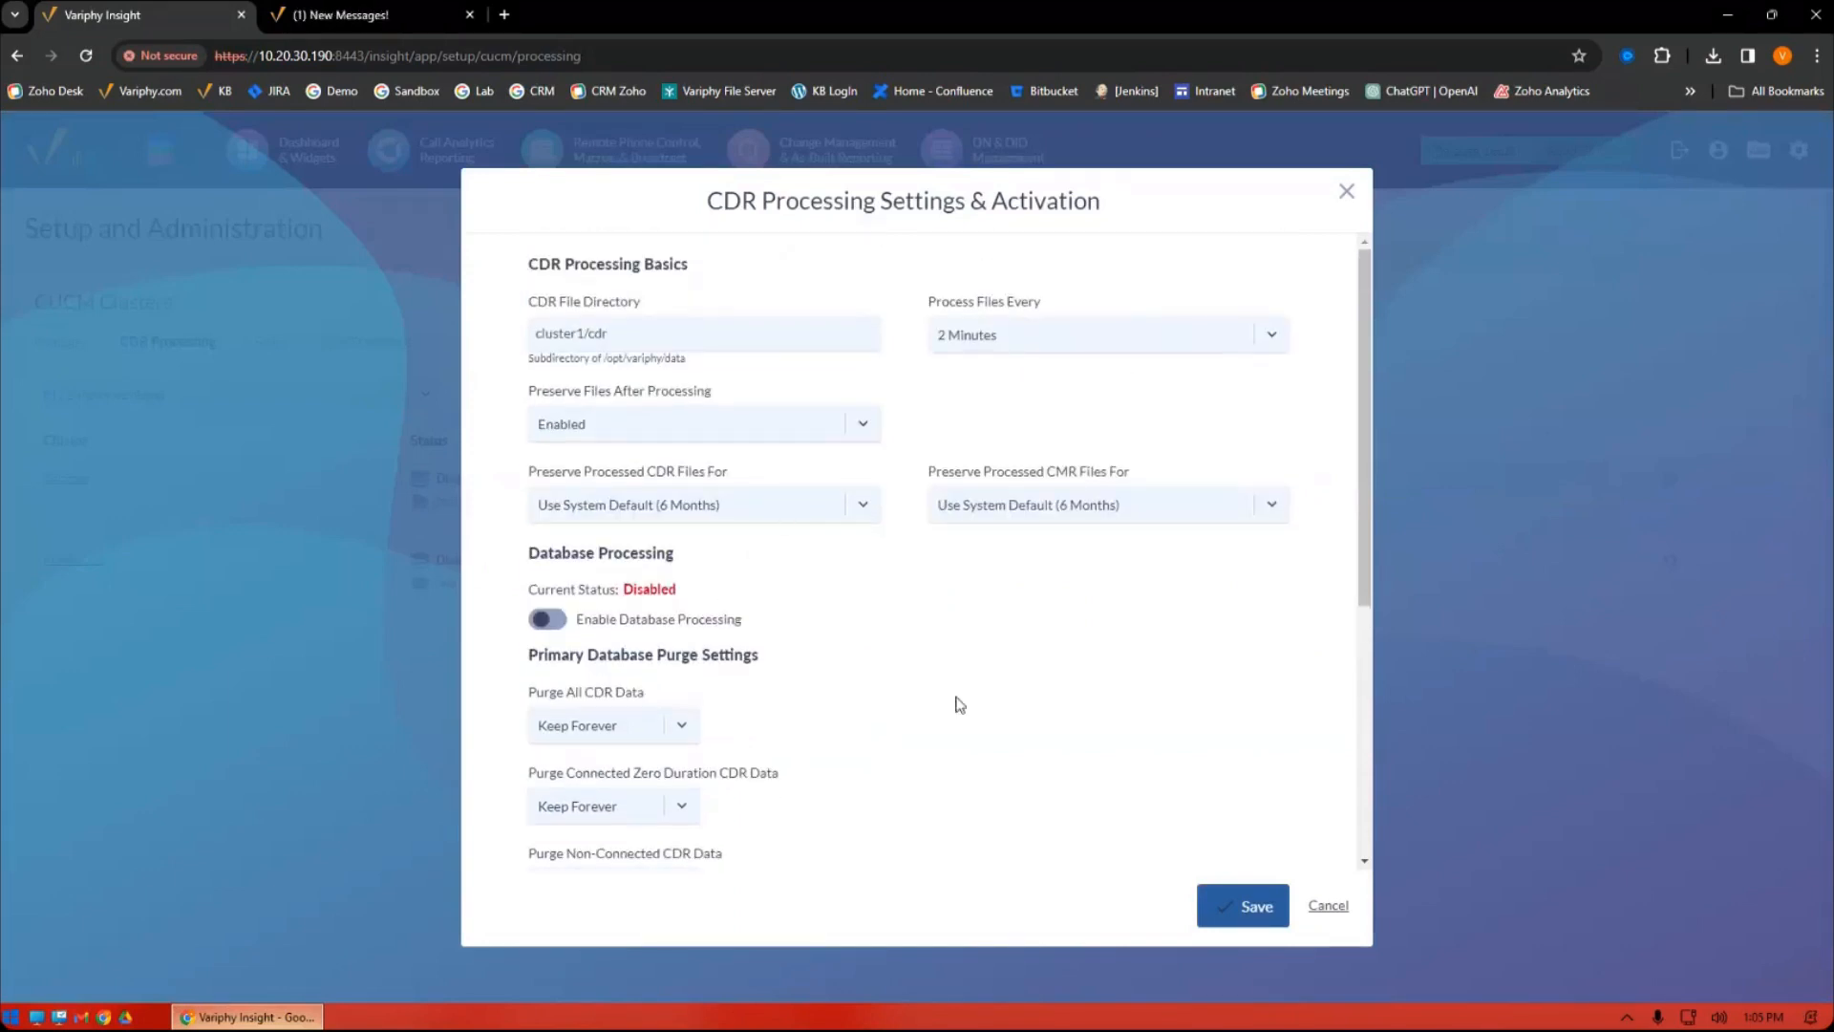
{"action": "scroll", "coordinate": [955, 704], "scroll_direction": "down", "scroll_amount": 5}
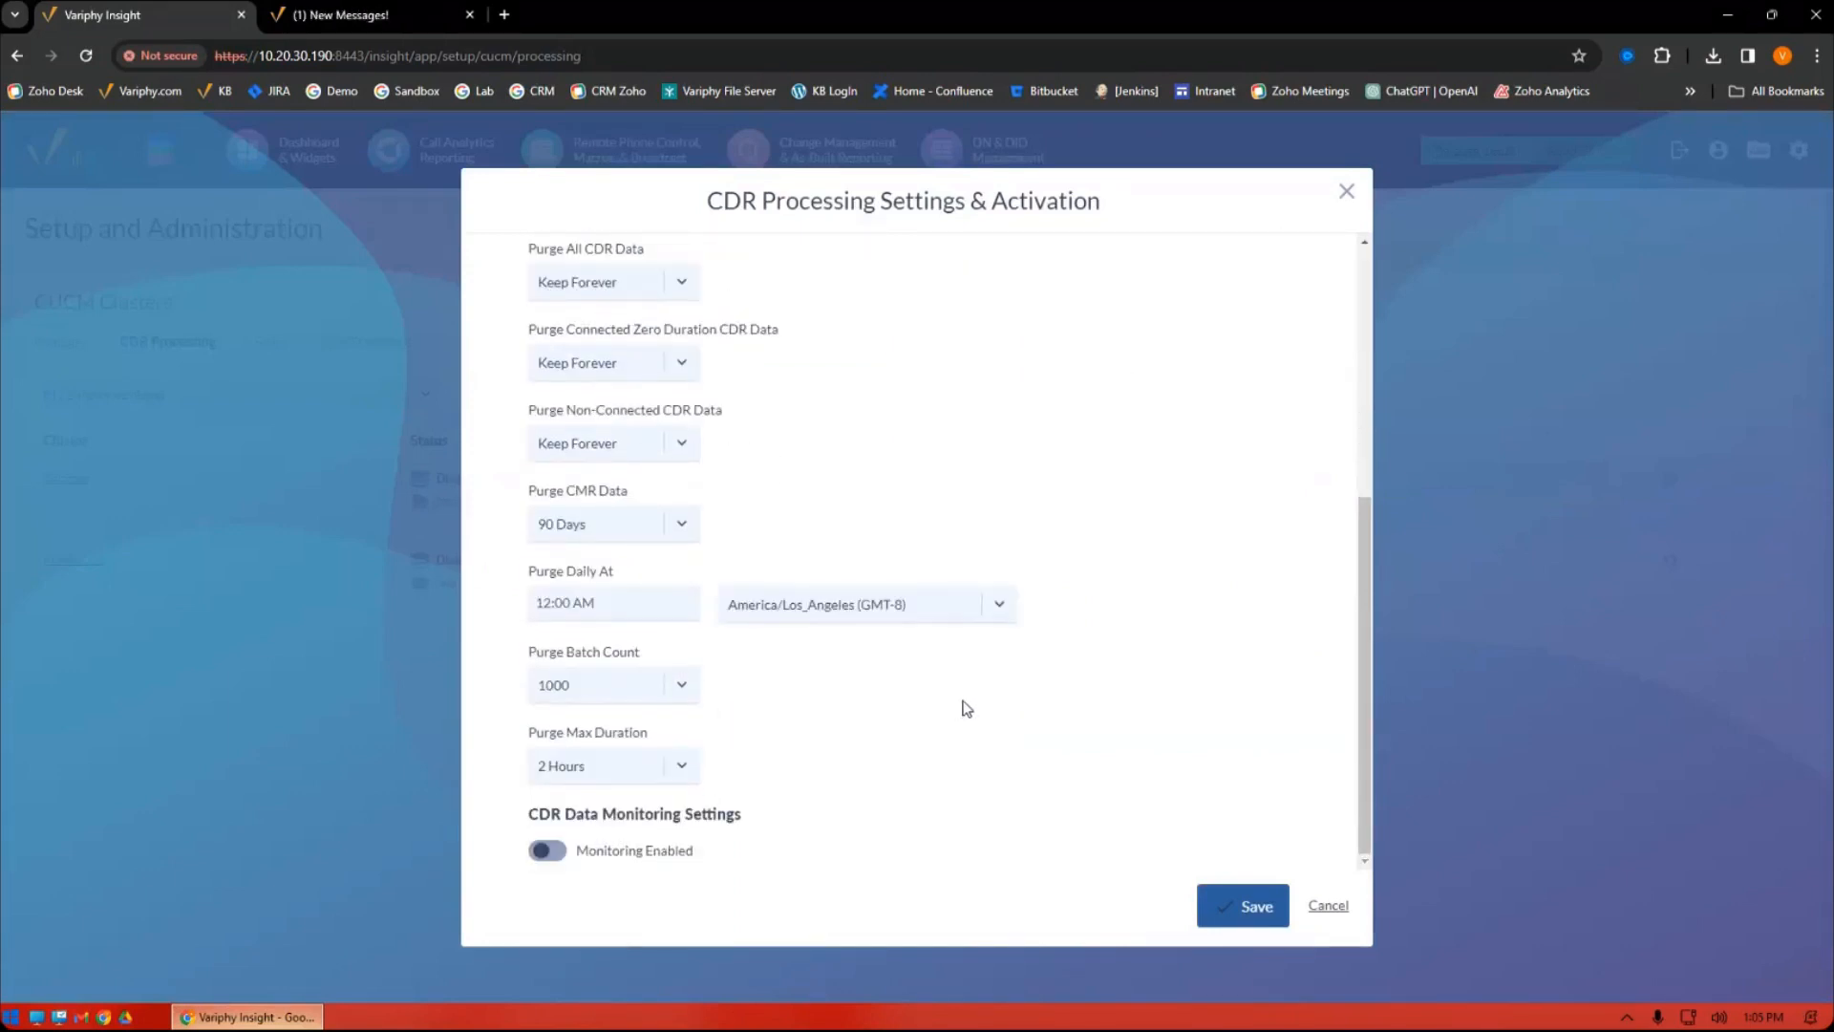
{"action": "left_click", "coordinate": [1328, 907]}
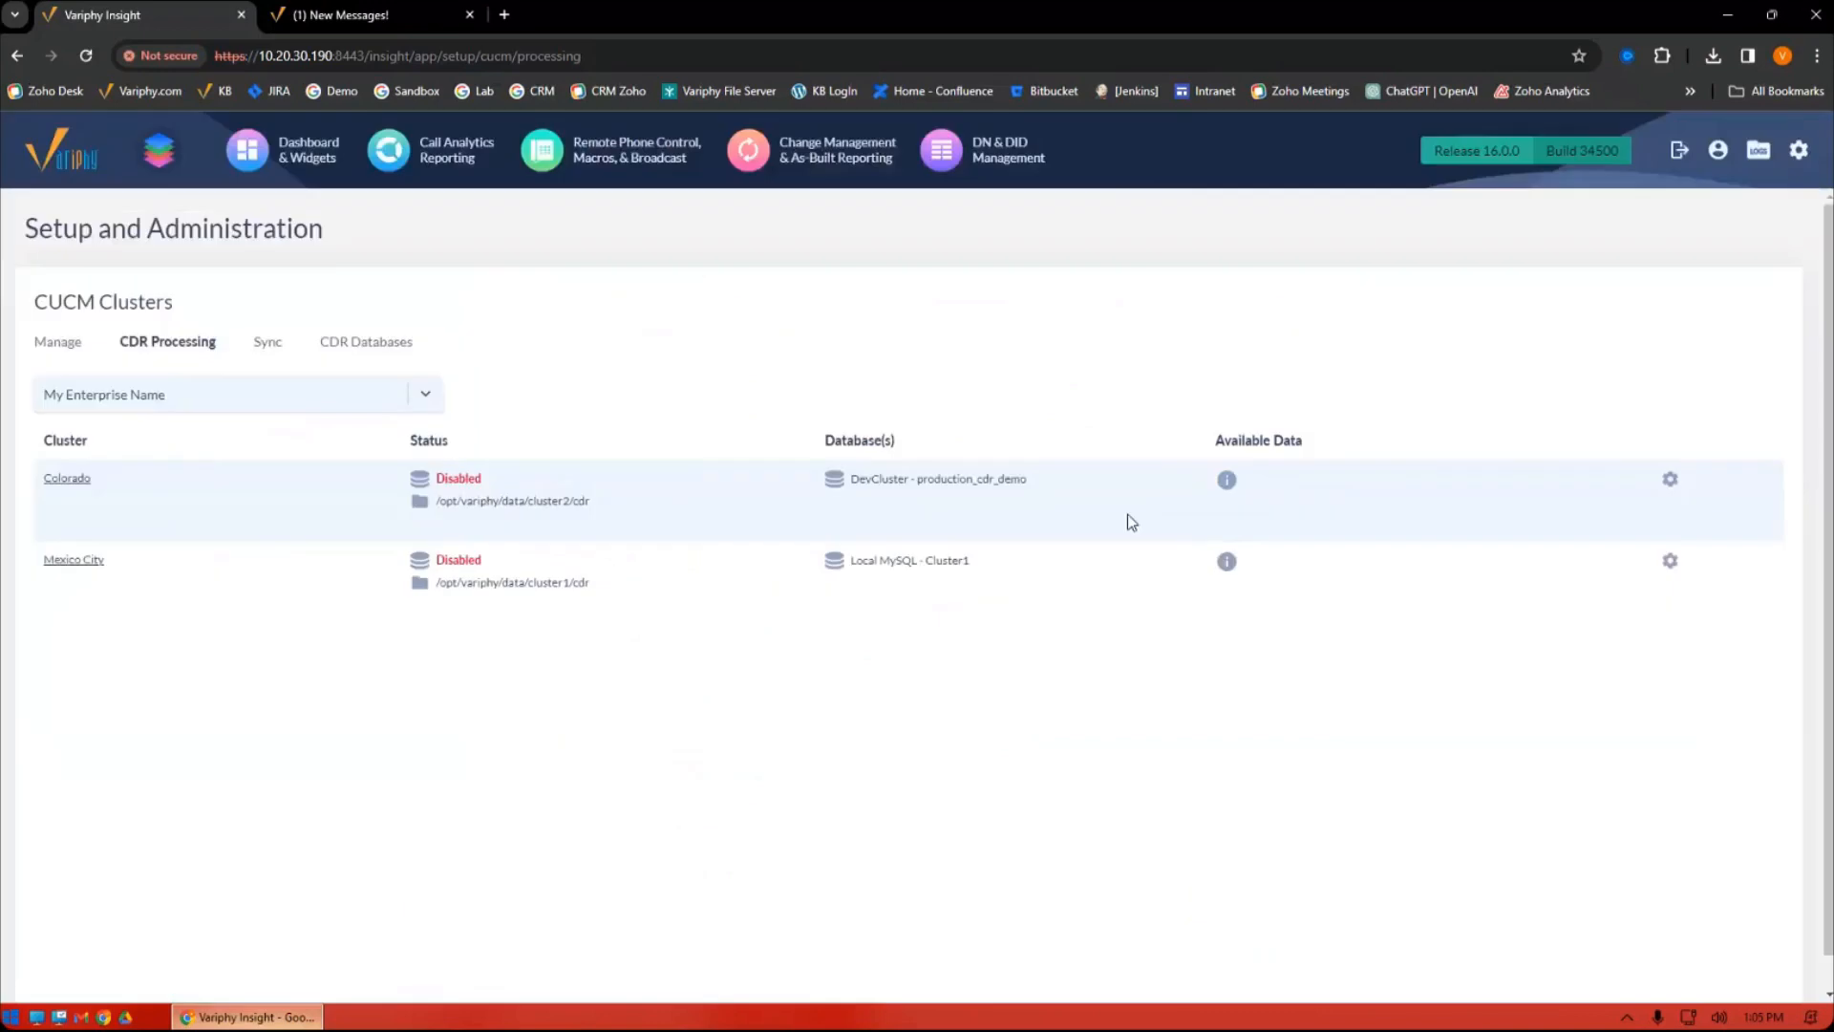
Find audit.log among the log files and display its contents.
{"action": "left_click", "coordinate": [1759, 150]}
{"action": "left_click", "coordinate": [218, 301]}
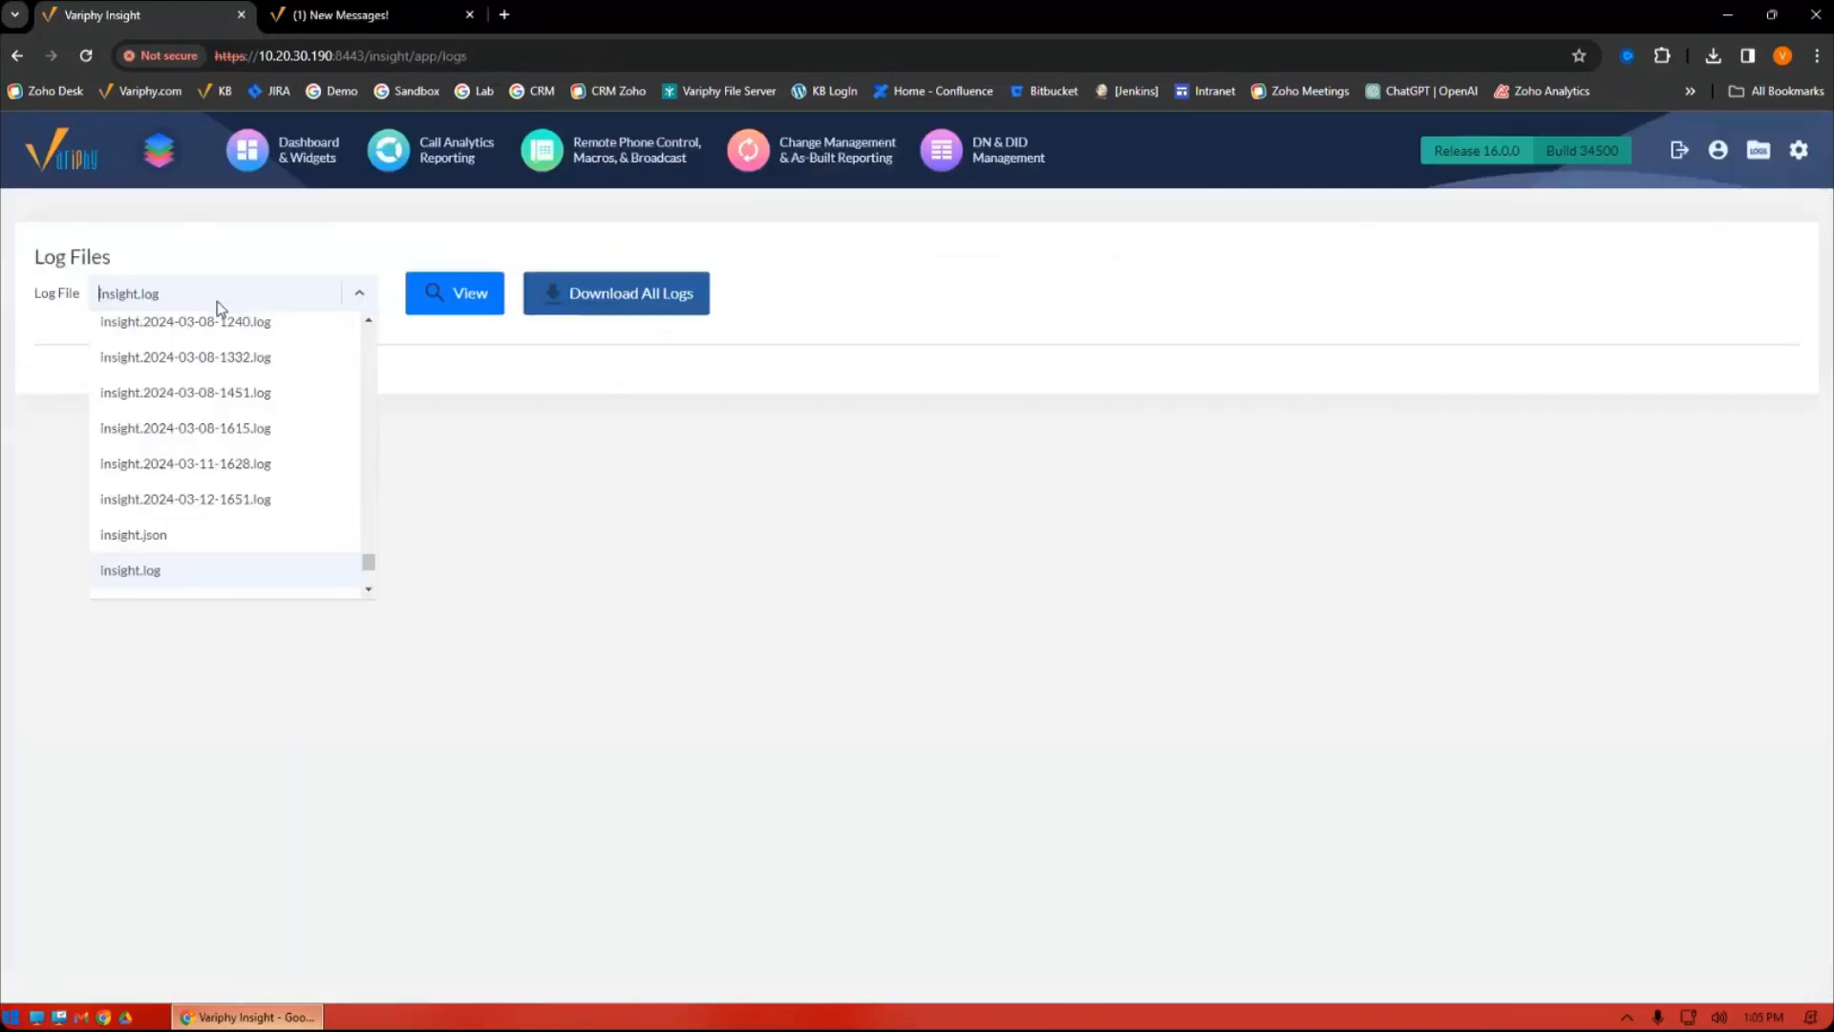
{"action": "type", "text": "aud"}
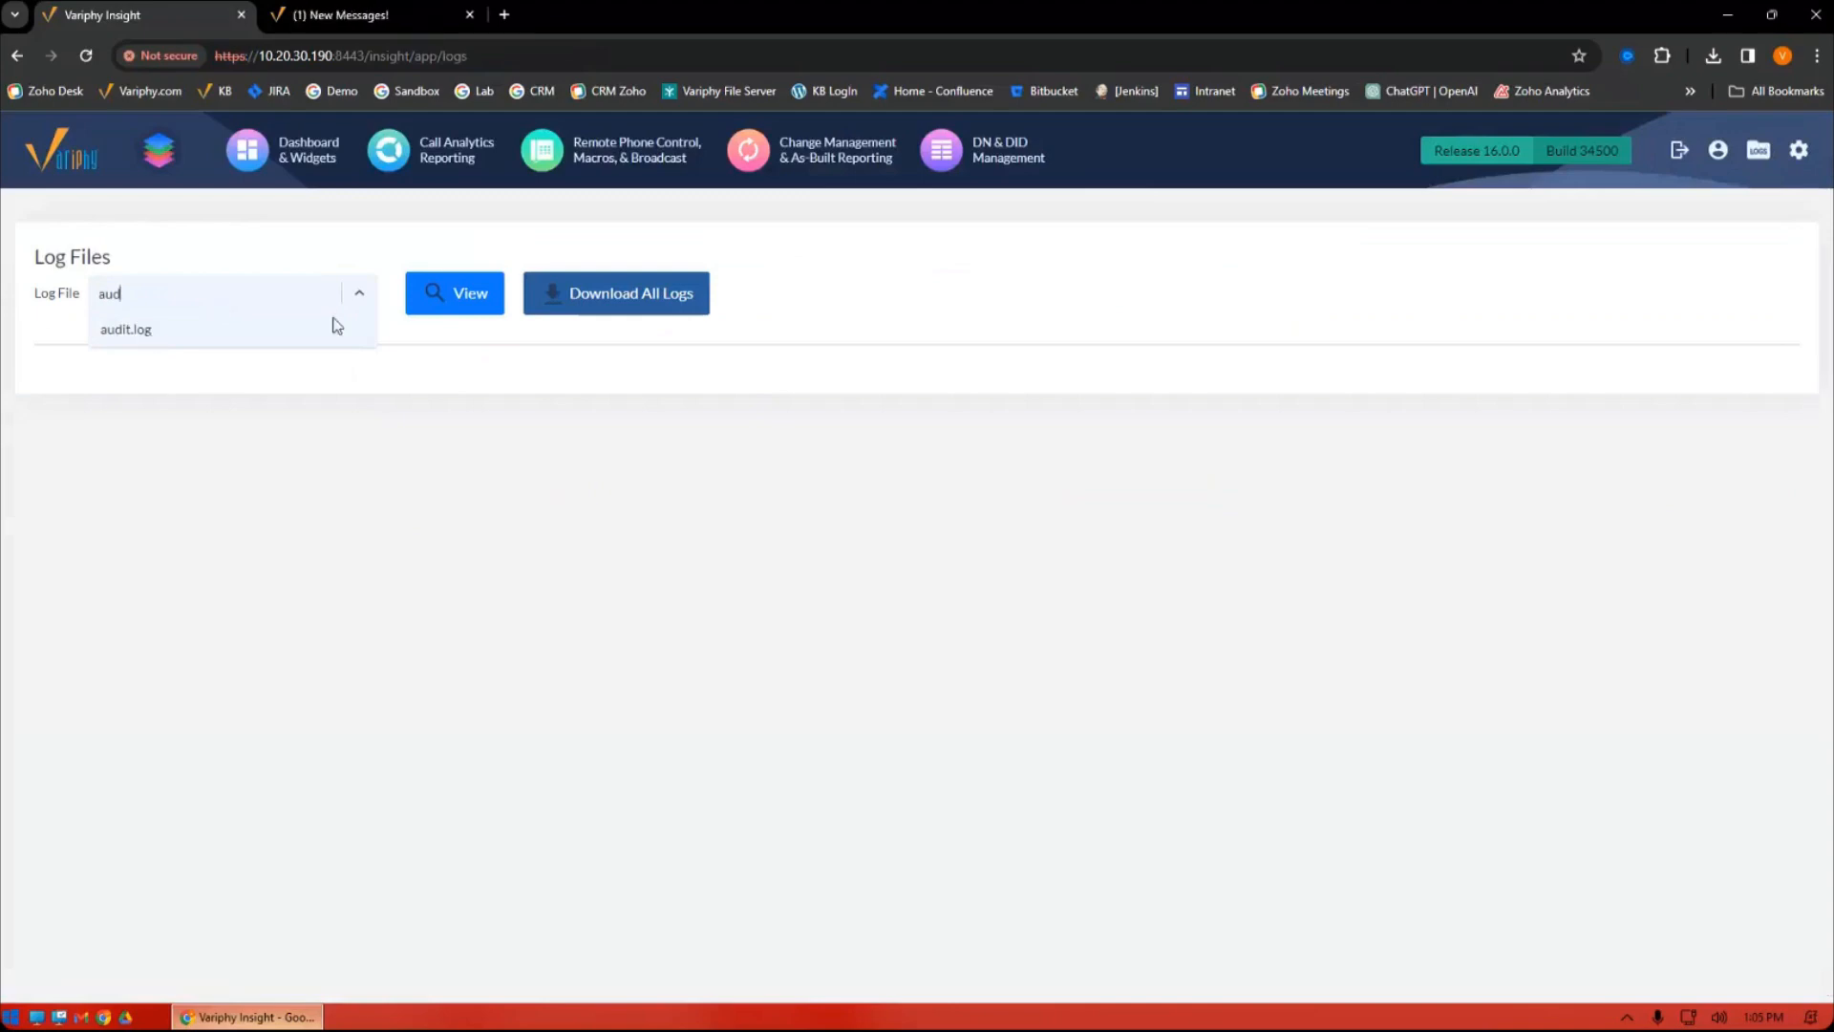
{"action": "left_click", "coordinate": [335, 324]}
{"action": "left_click", "coordinate": [455, 293]}
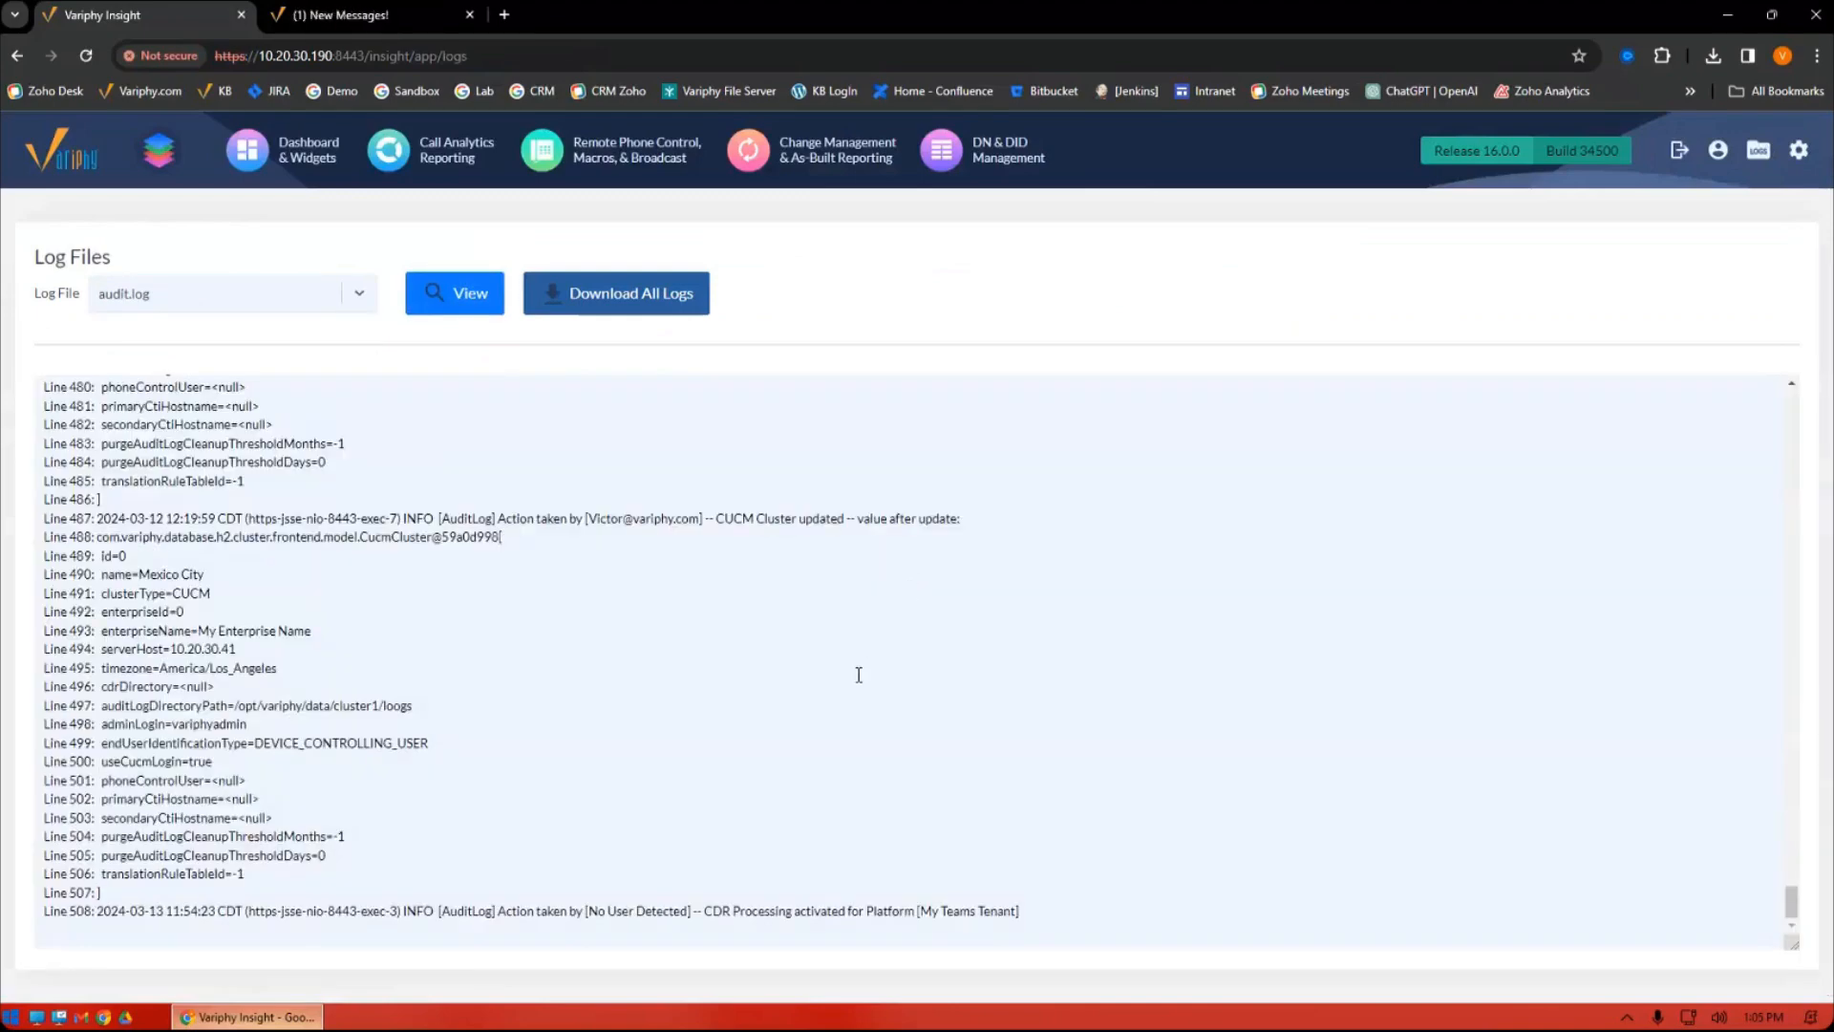
Examine the latest audit log entries for who acted, what was changed, and the values before and after each update.
{"action": "scroll", "coordinate": [659, 672], "scroll_direction": "up", "scroll_amount": 4}
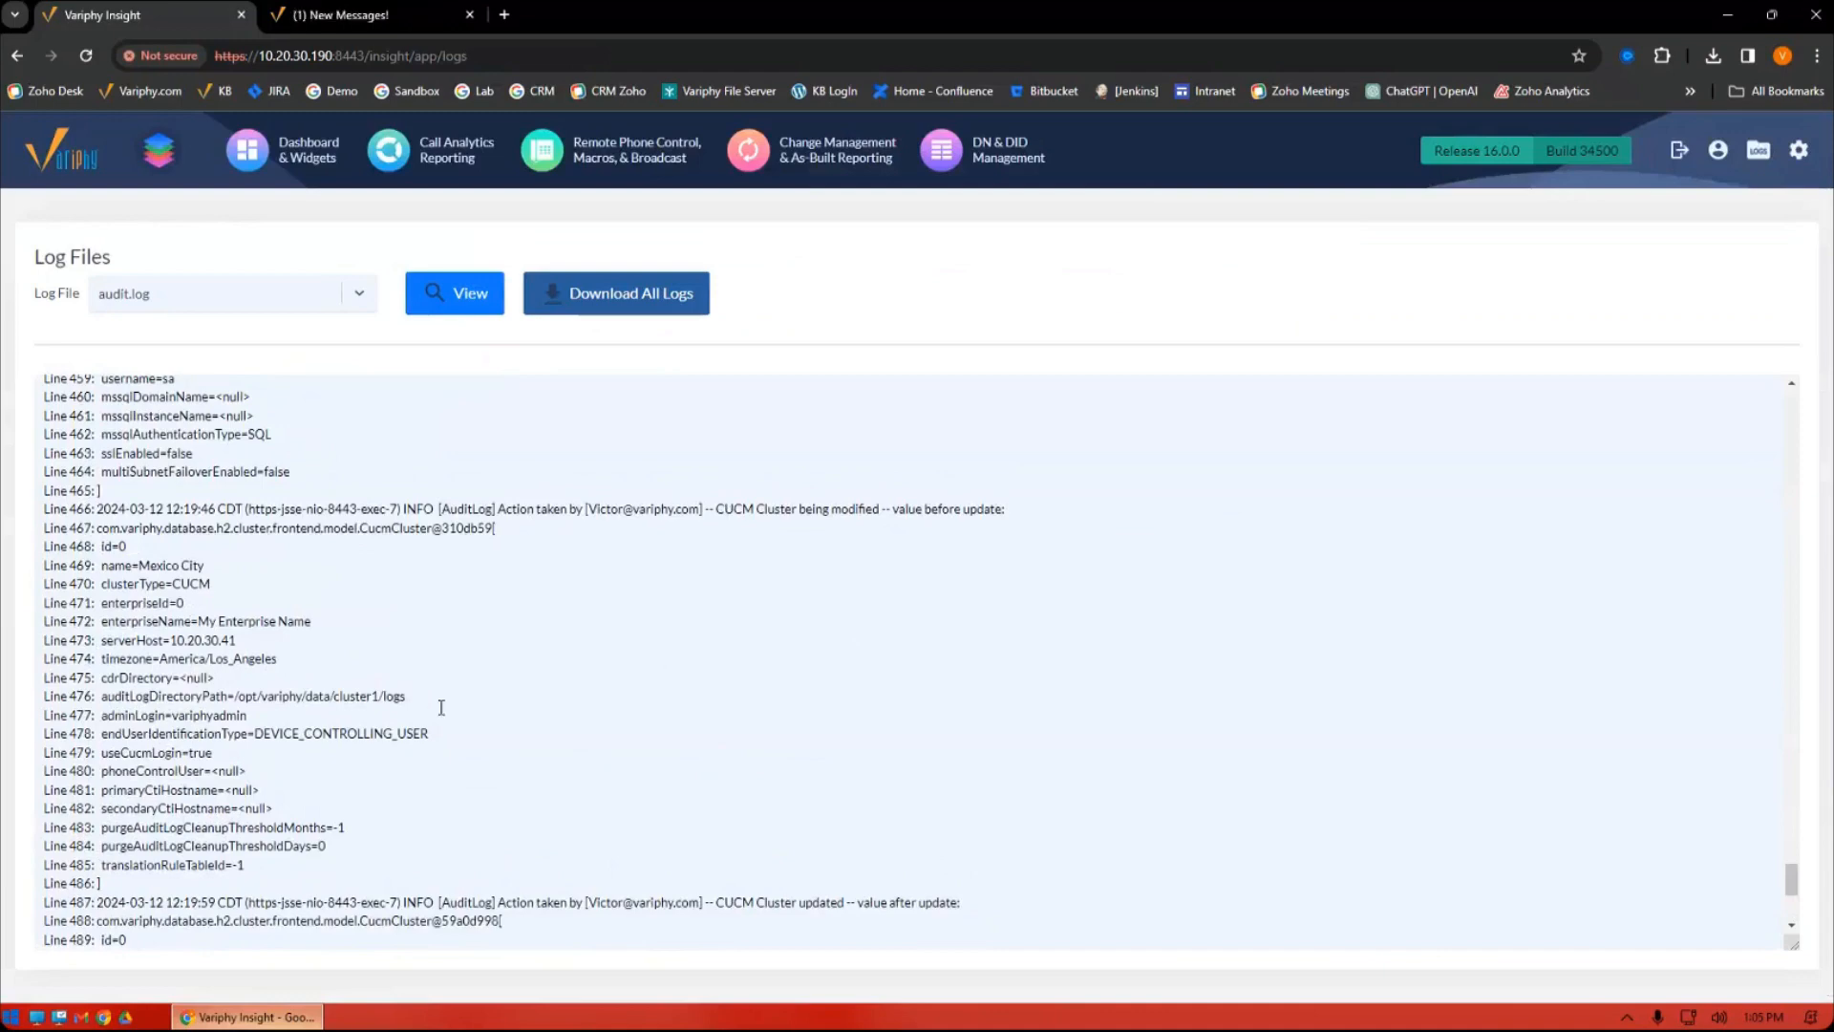
{"action": "scroll", "coordinate": [453, 702], "scroll_direction": "down", "scroll_amount": 4}
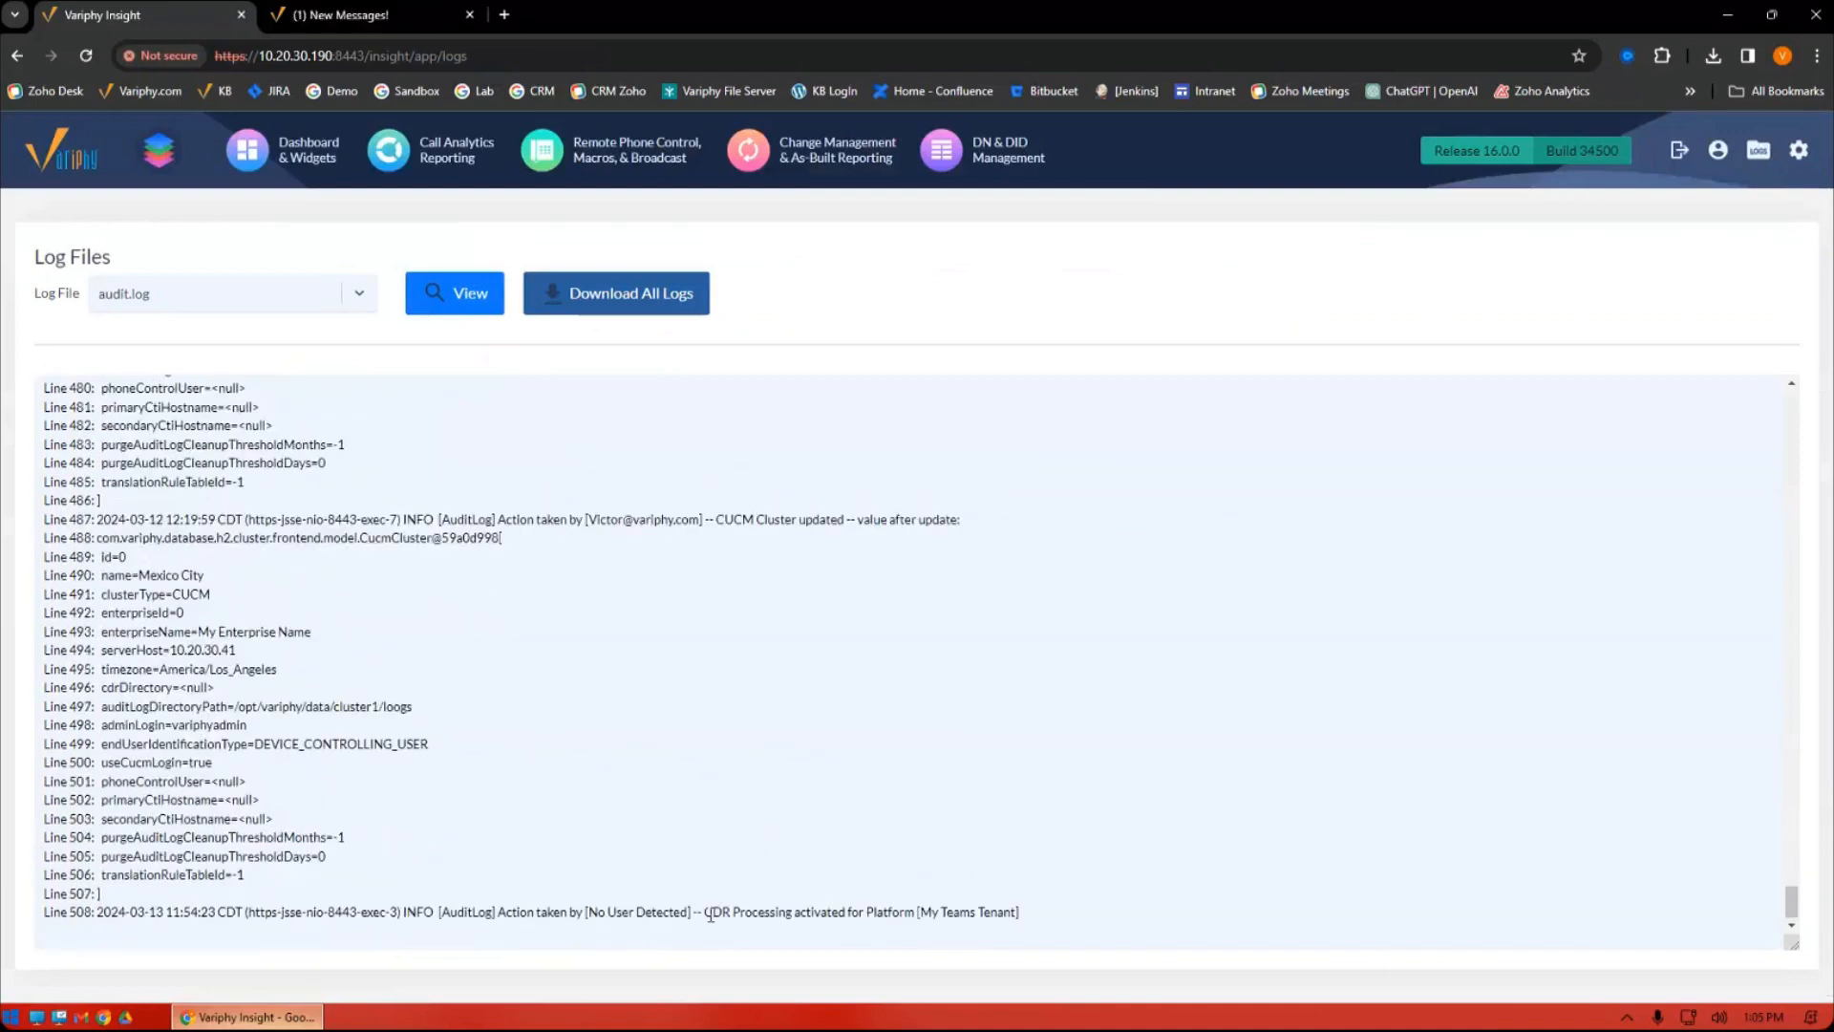
{"action": "left_click_drag", "start_coordinate": [712, 913], "coordinate": [930, 917]}
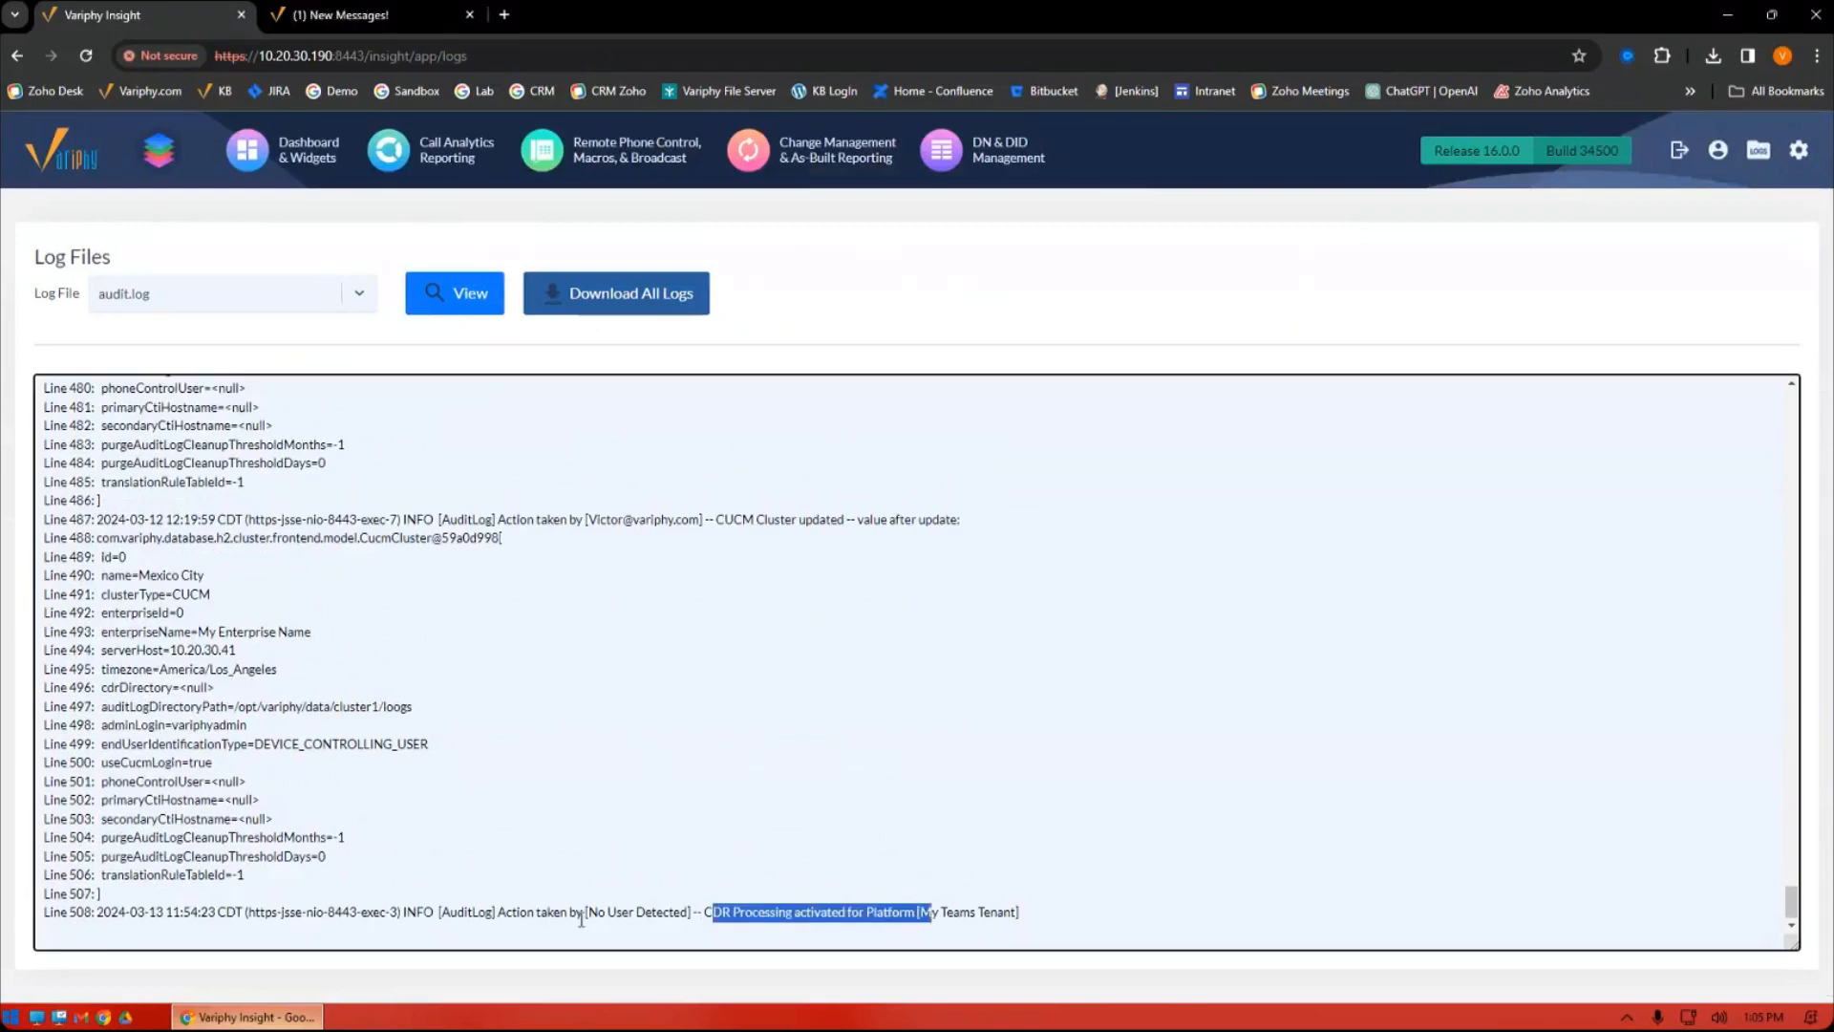
{"action": "left_click", "coordinate": [658, 523]}
{"action": "left_click_drag", "start_coordinate": [589, 521], "coordinate": [682, 521]}
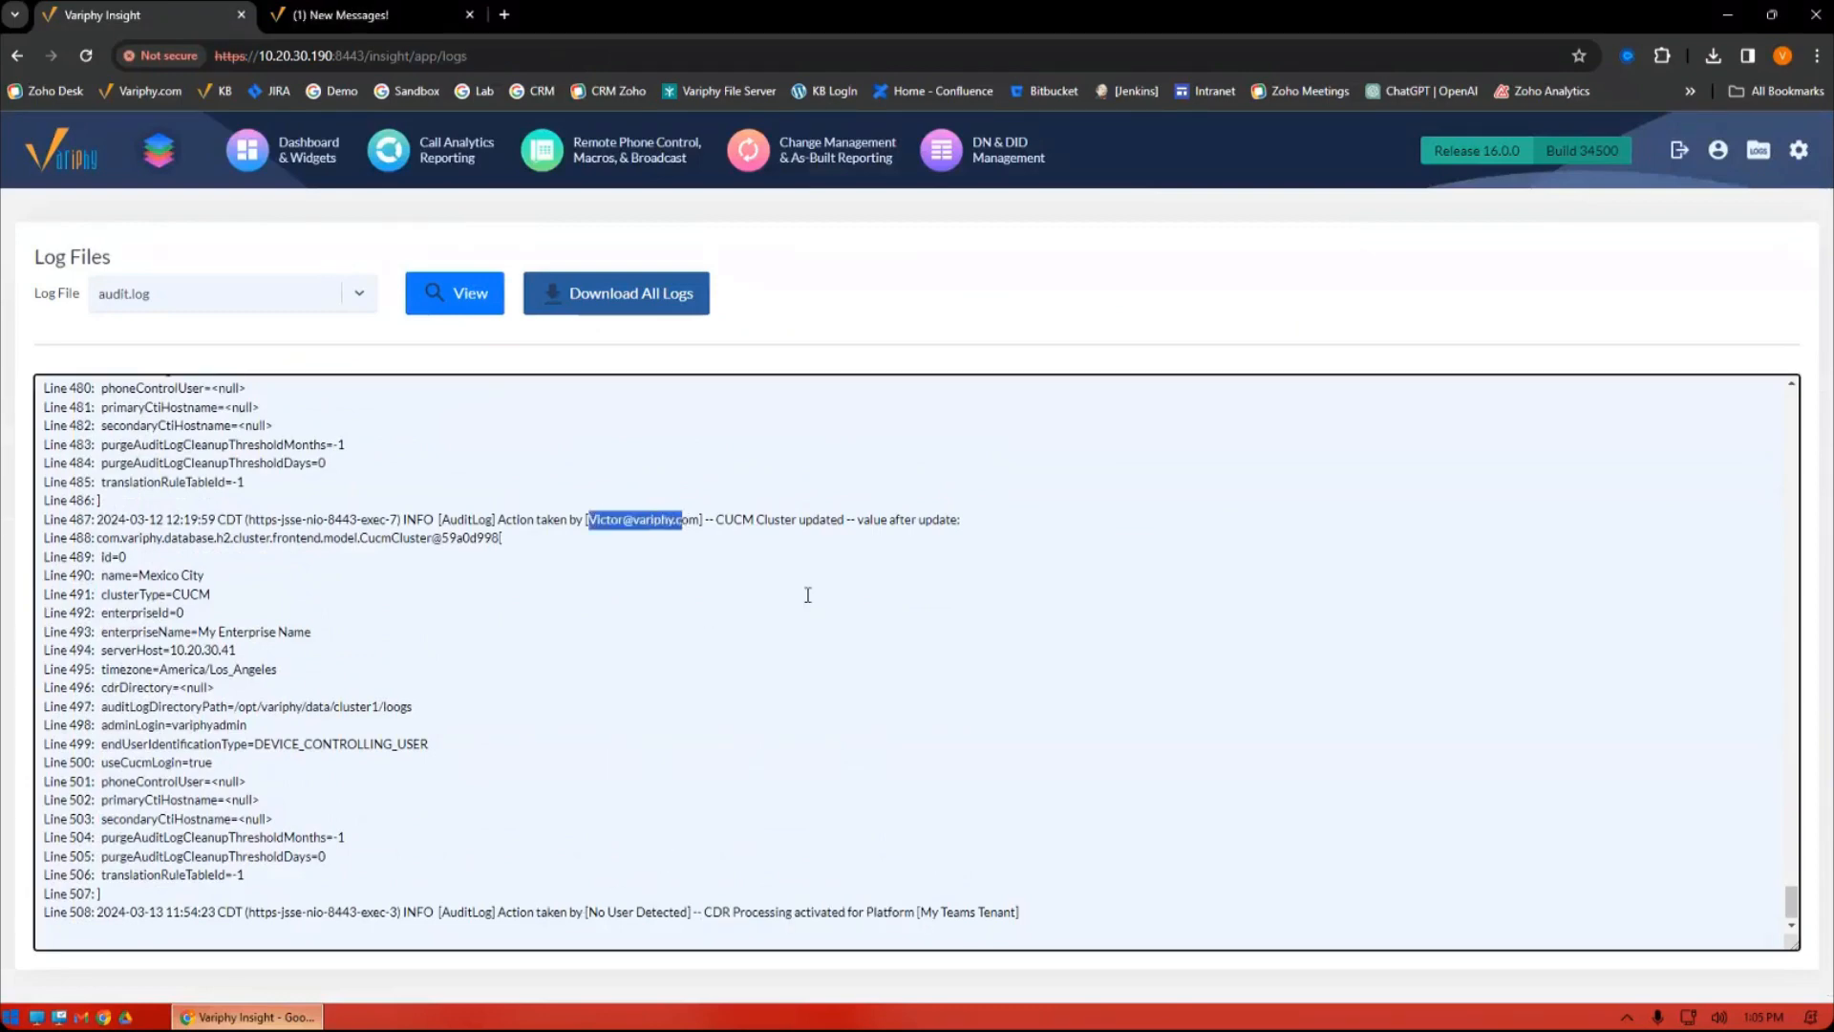
{"action": "scroll", "coordinate": [829, 635], "scroll_direction": "up", "scroll_amount": 2}
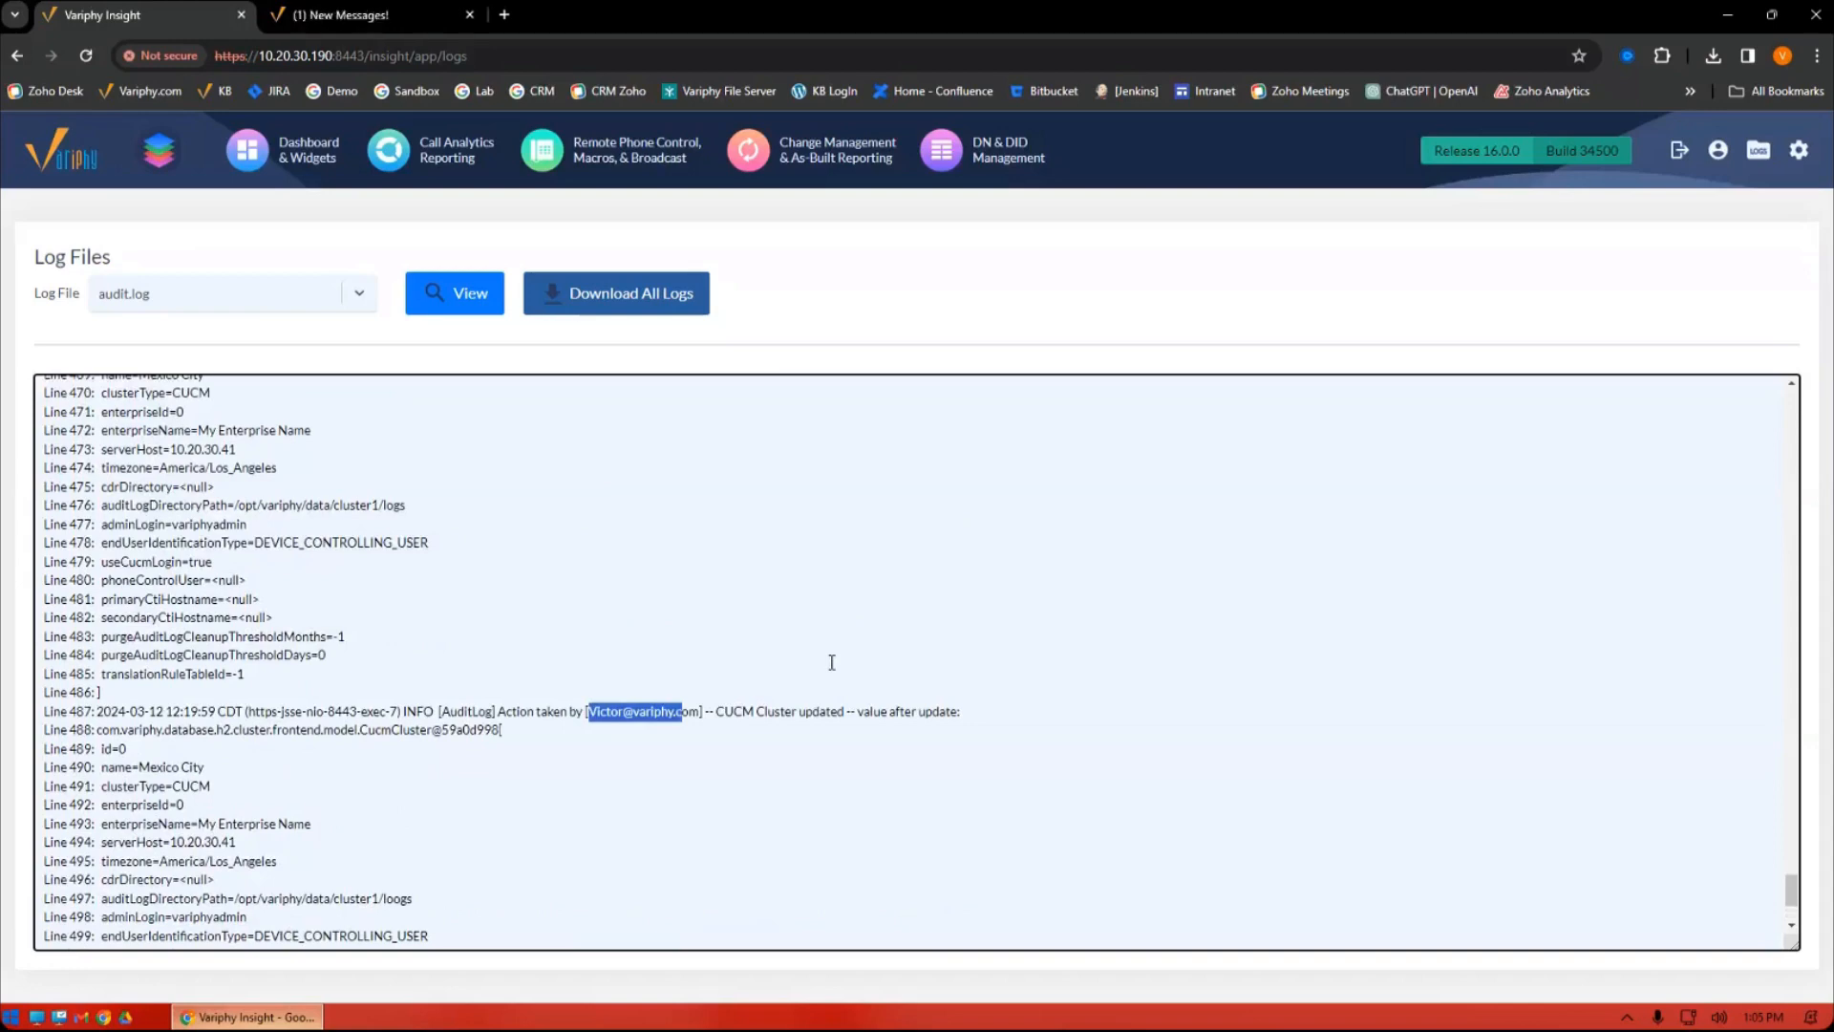
{"action": "scroll", "coordinate": [831, 662], "scroll_direction": "up", "scroll_amount": 1}
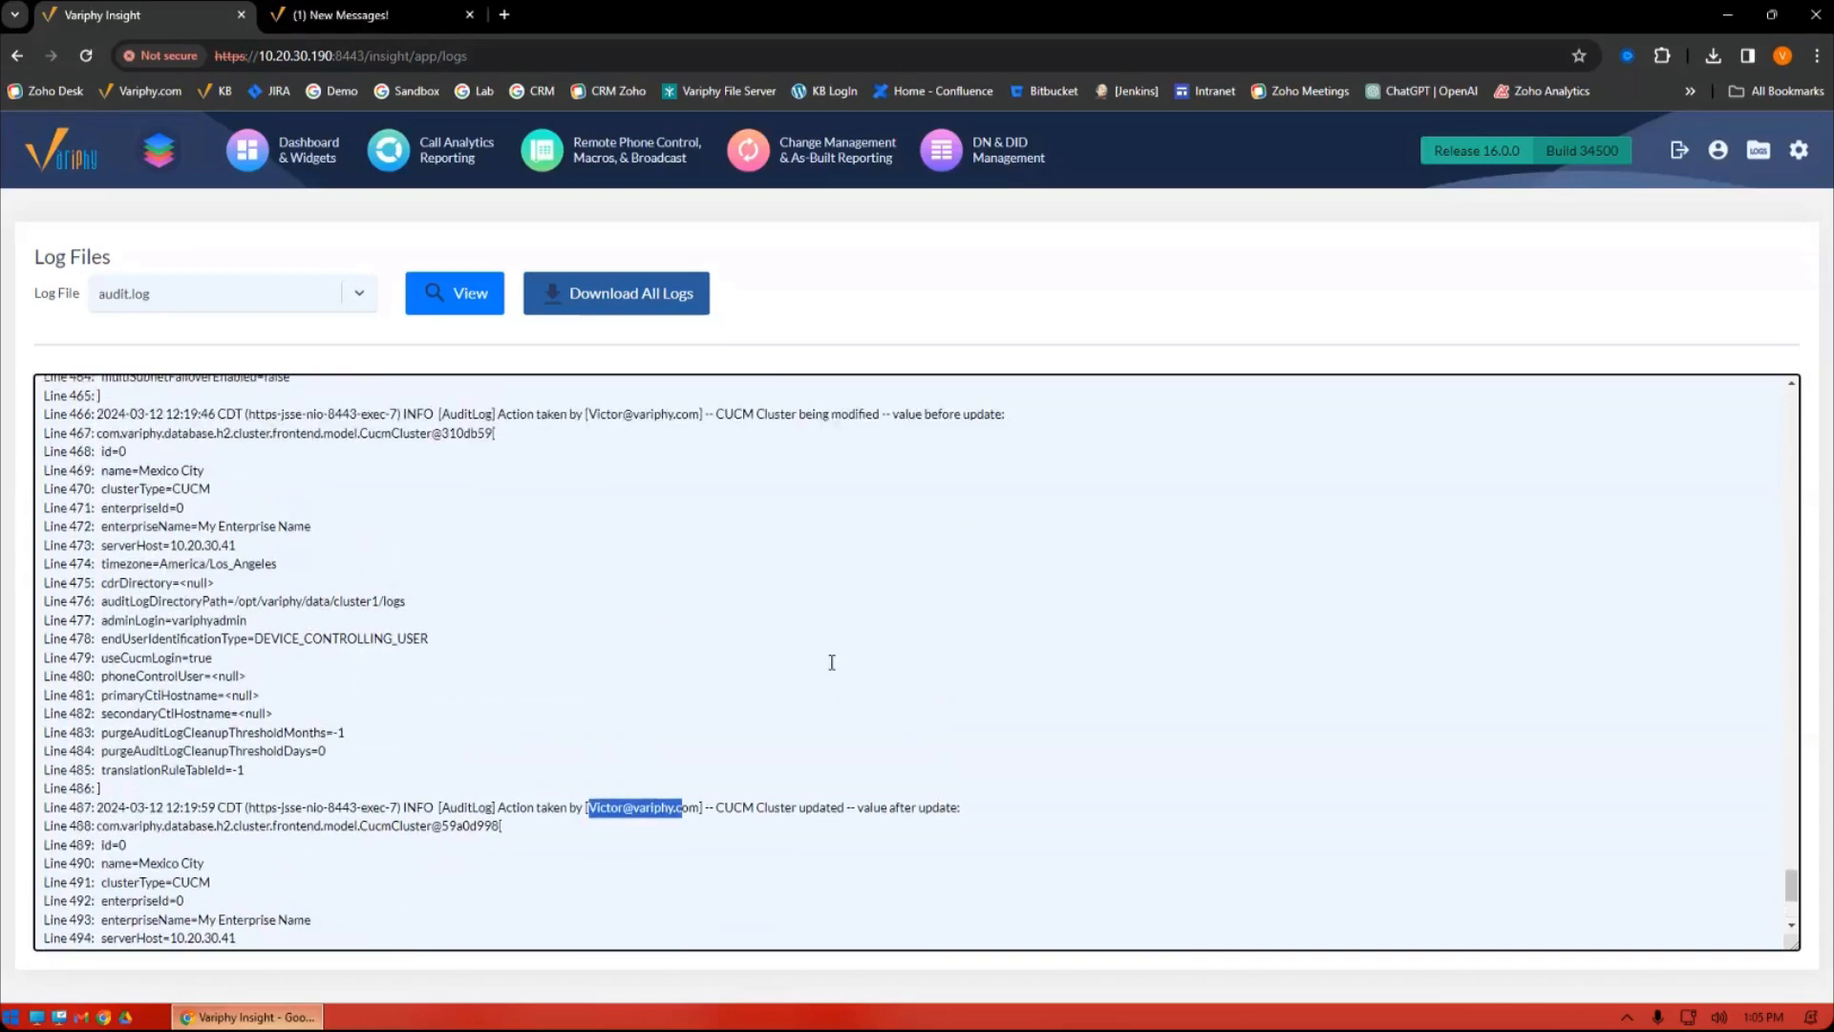
{"action": "scroll", "coordinate": [832, 662], "scroll_direction": "up", "scroll_amount": 3}
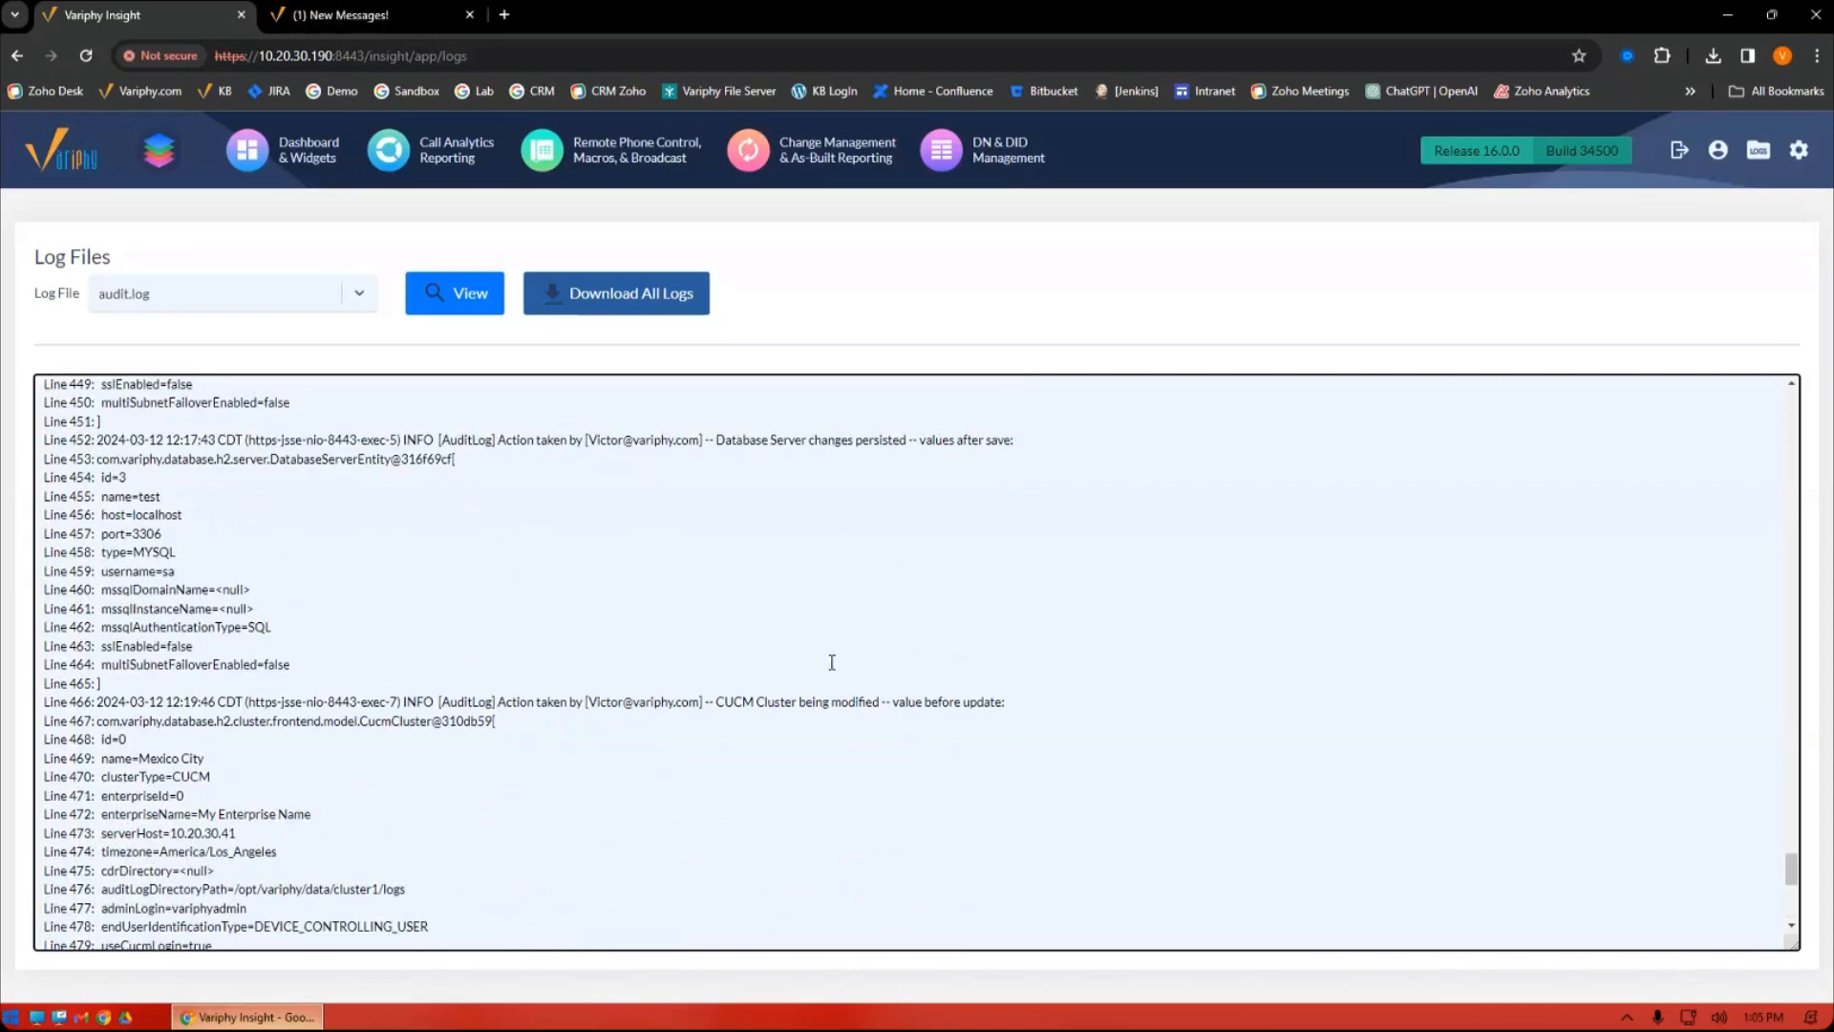
{"action": "scroll", "coordinate": [831, 662], "scroll_direction": "down", "scroll_amount": 3}
{"action": "scroll", "coordinate": [424, 736], "scroll_direction": "down", "scroll_amount": 1}
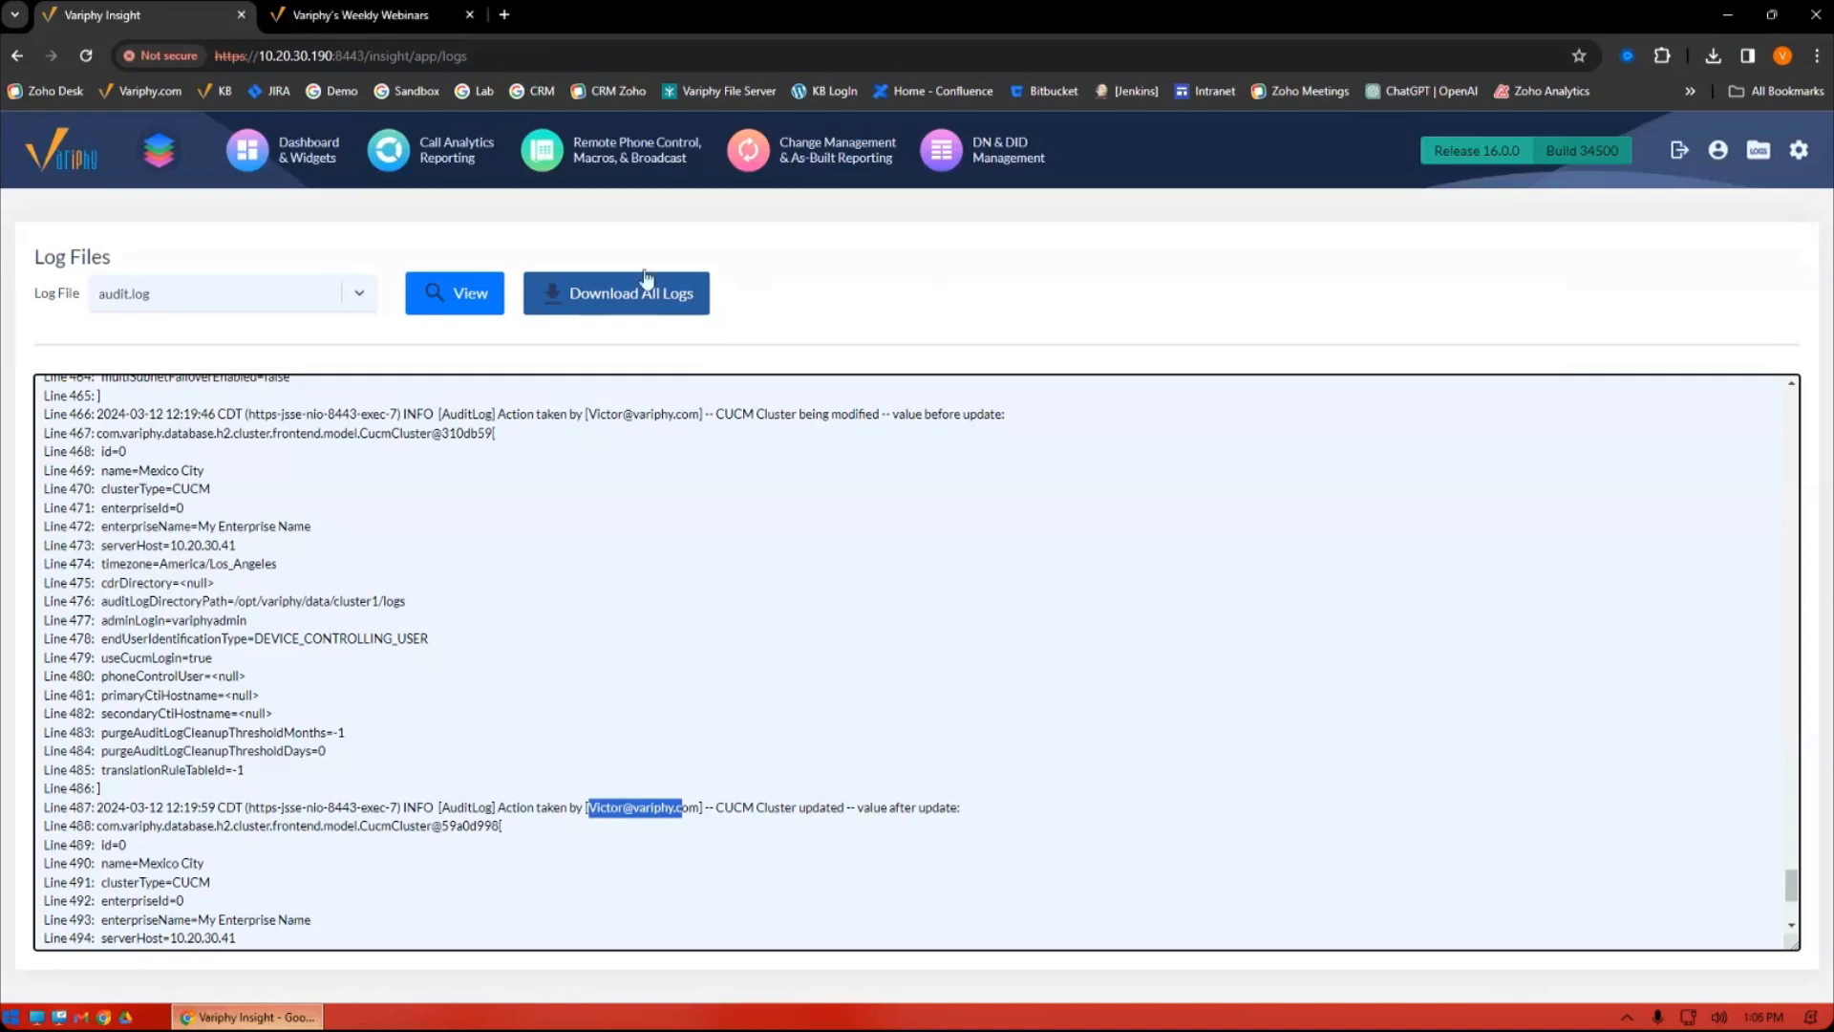
Search the Mexico City call history for calls whose calling, original or final called party number equals the suggested five-digit extension.
{"action": "left_click", "coordinate": [465, 167]}
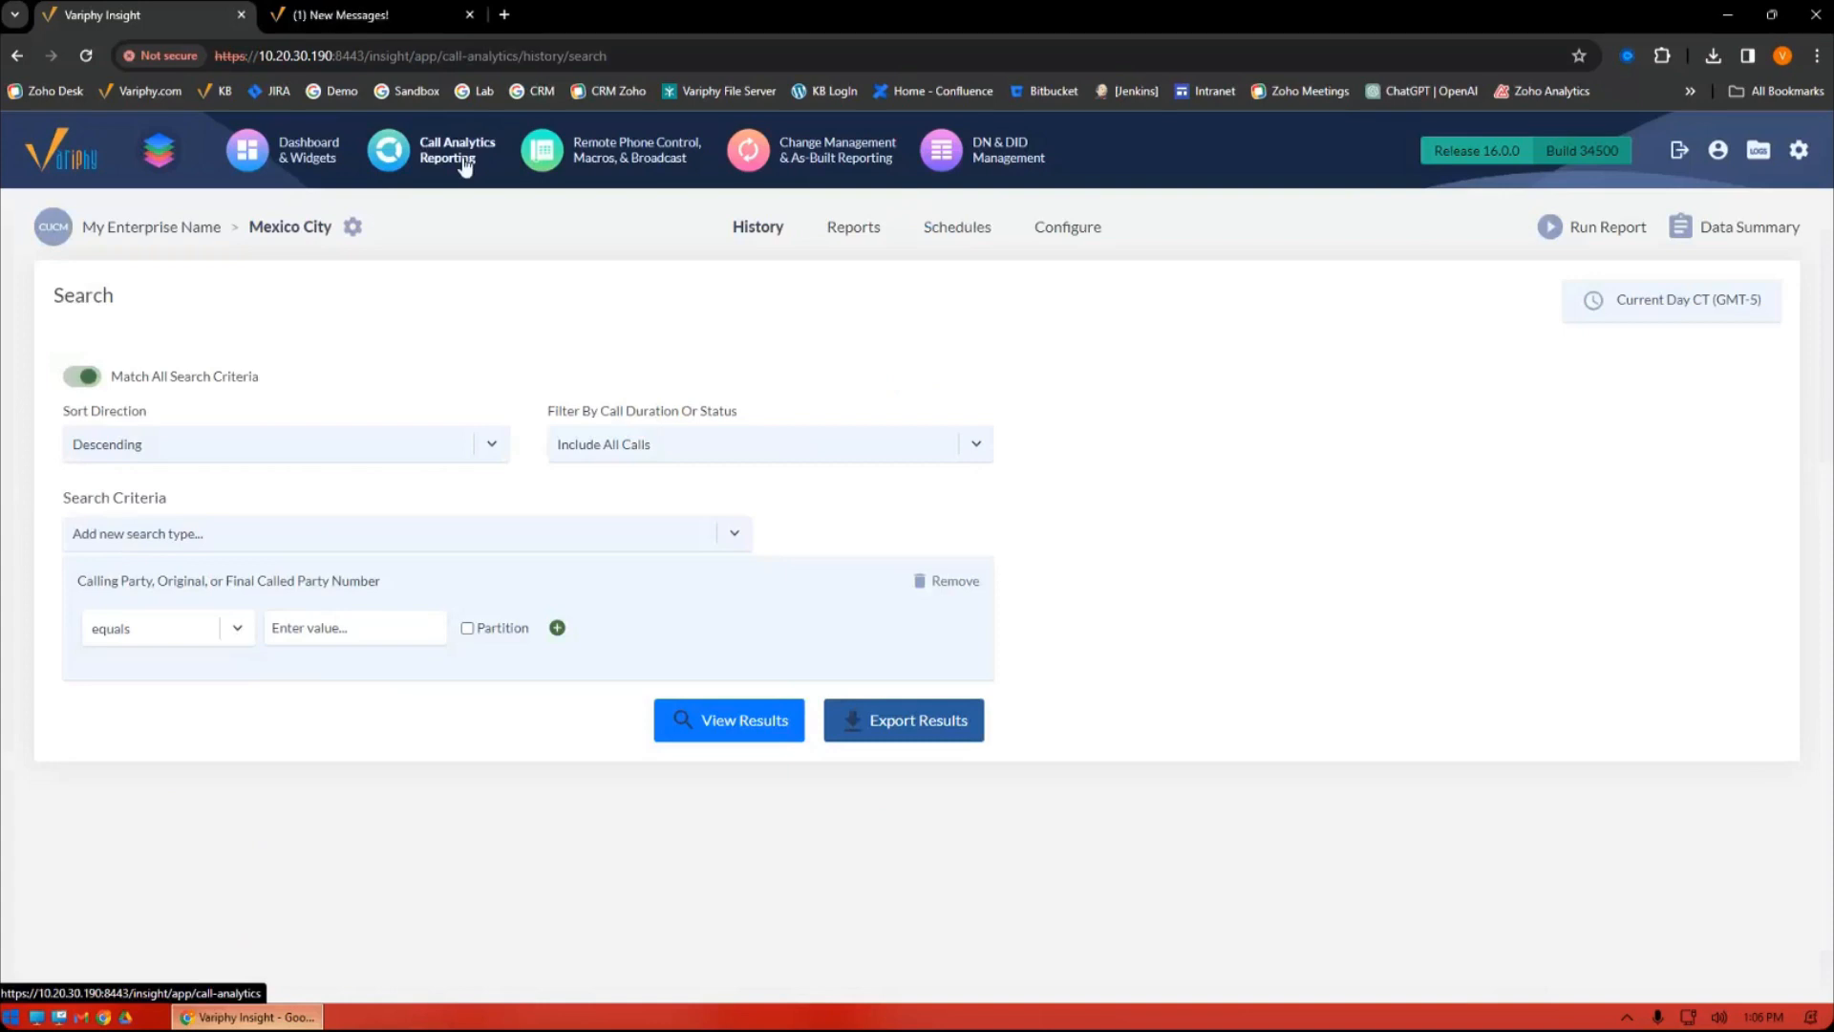
{"action": "left_click", "coordinate": [344, 628]}
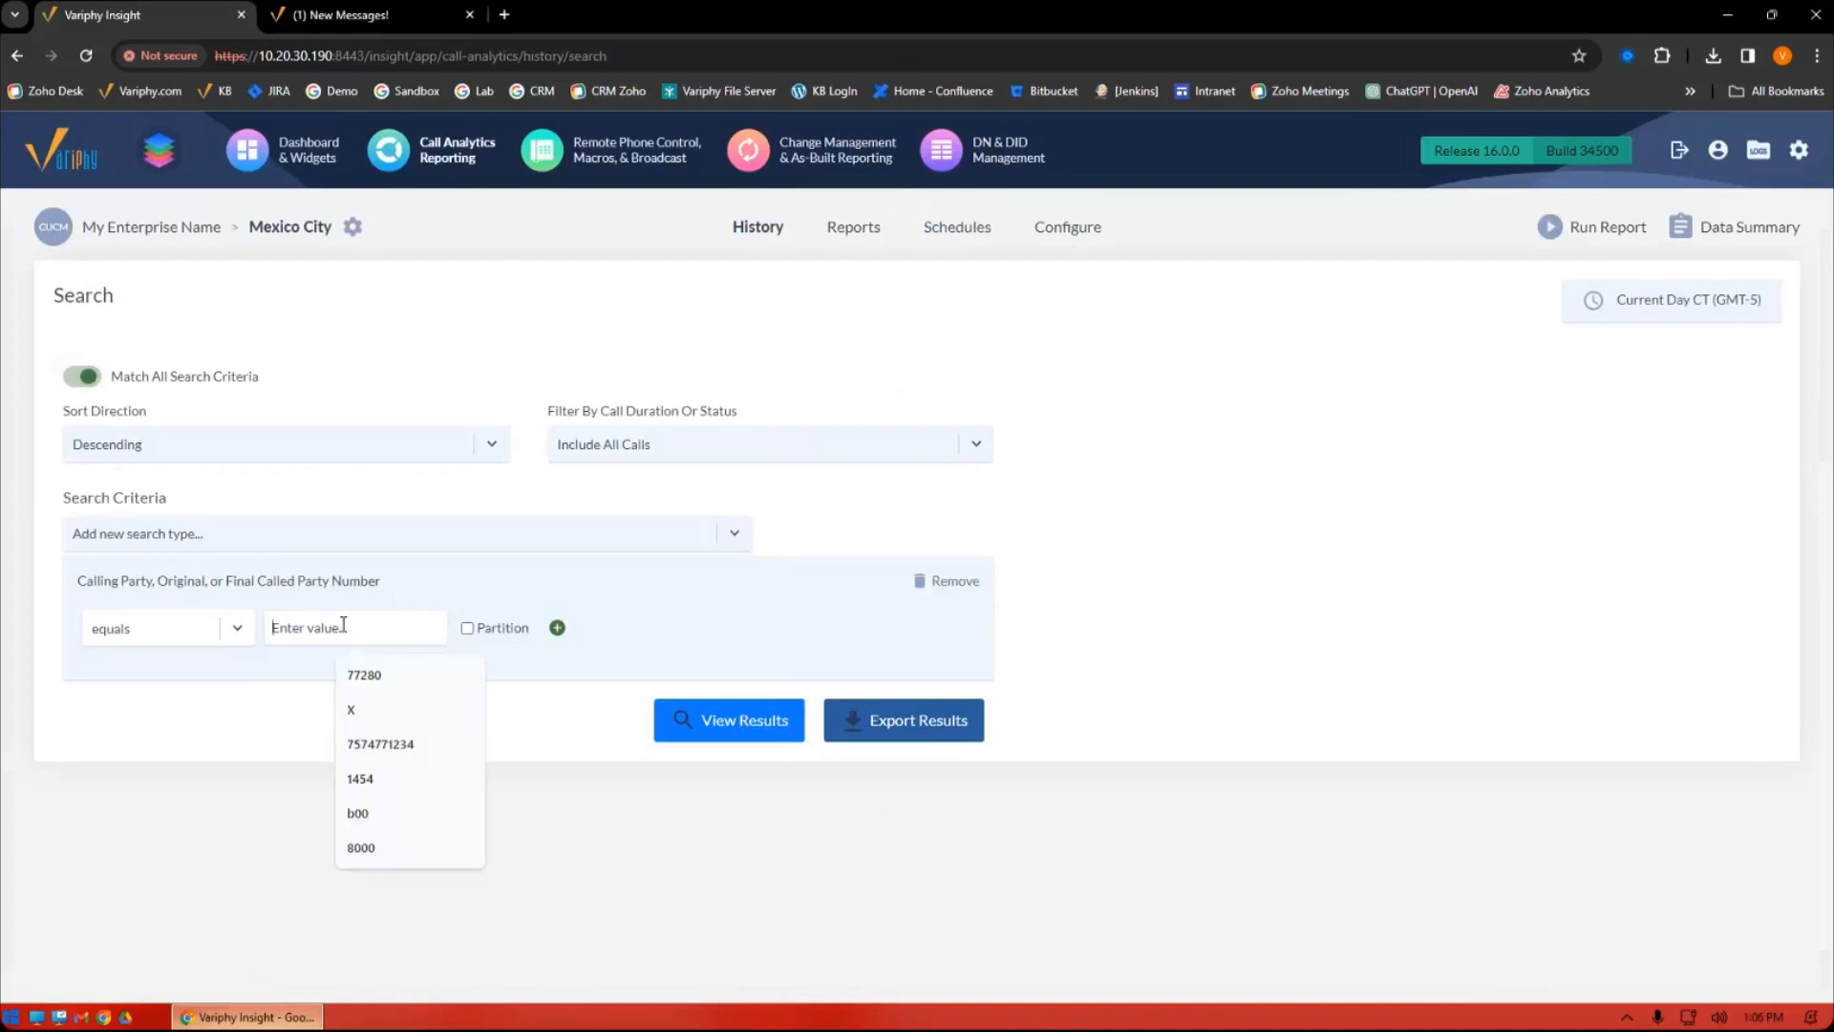
{"action": "left_click", "coordinate": [370, 675]}
{"action": "left_click", "coordinate": [746, 729]}
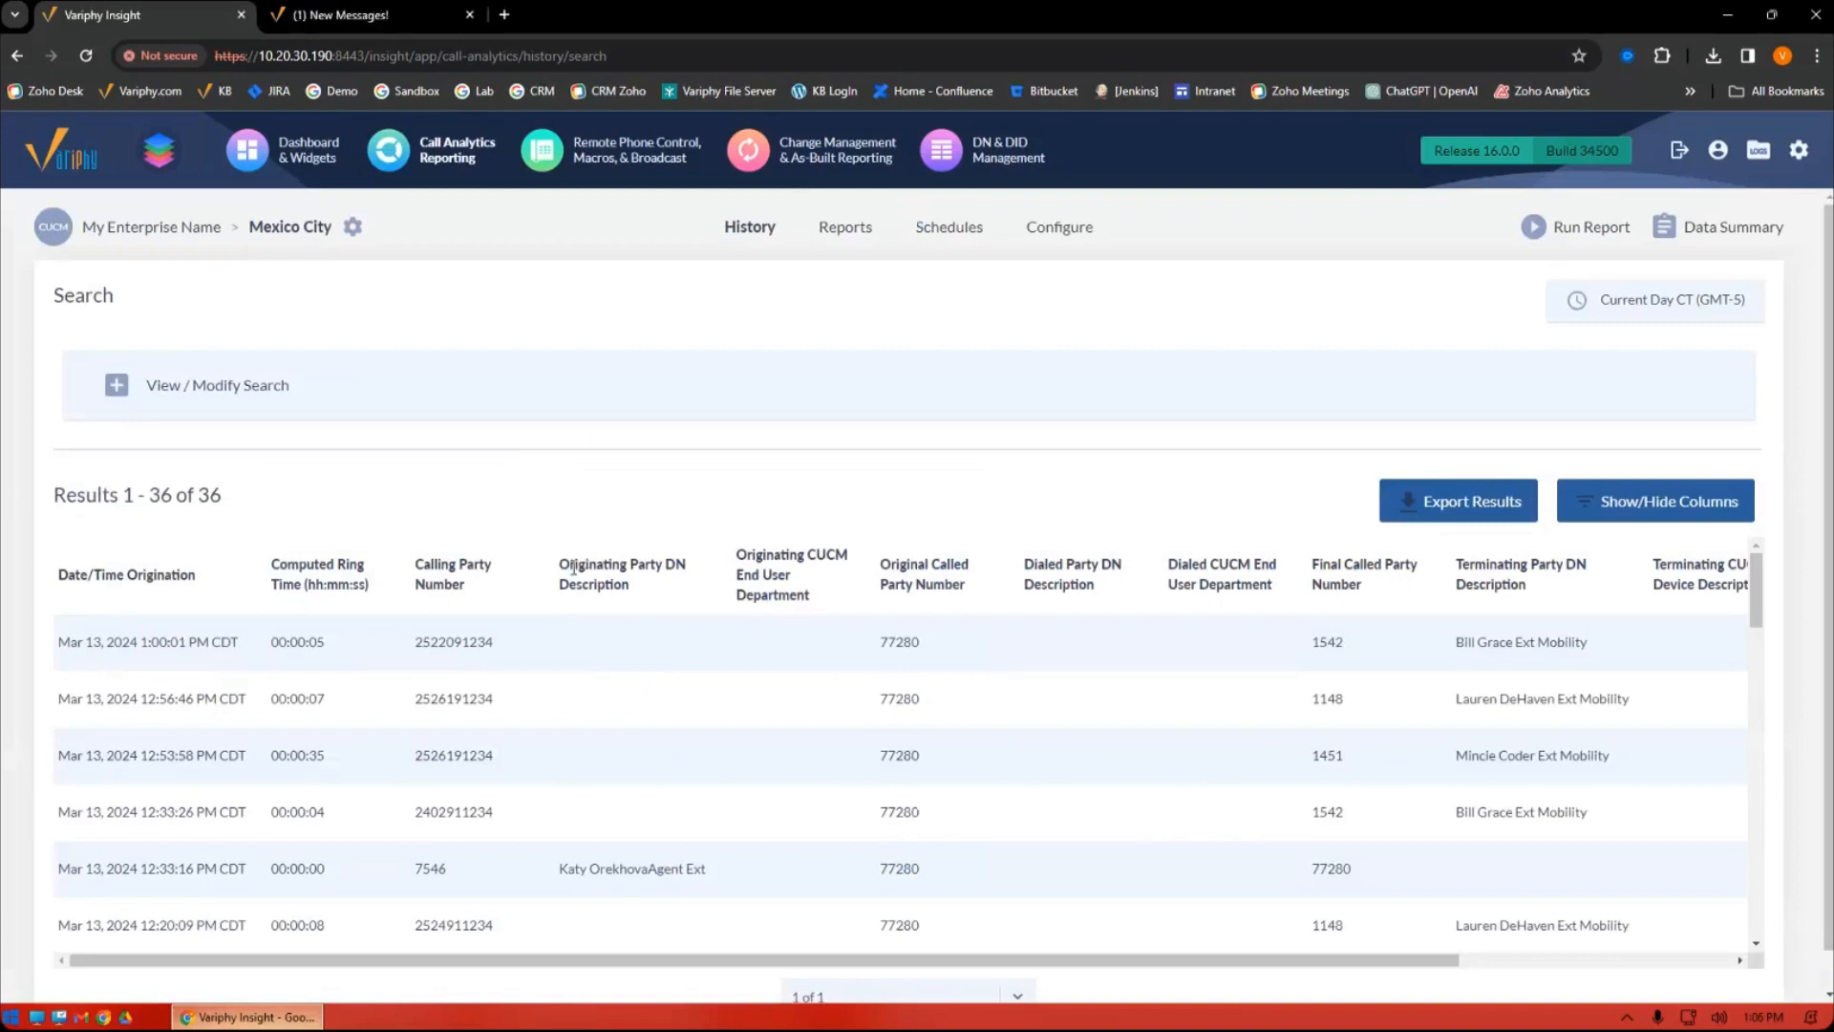
Examine the originating, dialed and terminating party DN description columns across the call search results.
{"action": "left_click_drag", "start_coordinate": [564, 564], "coordinate": [638, 595]}
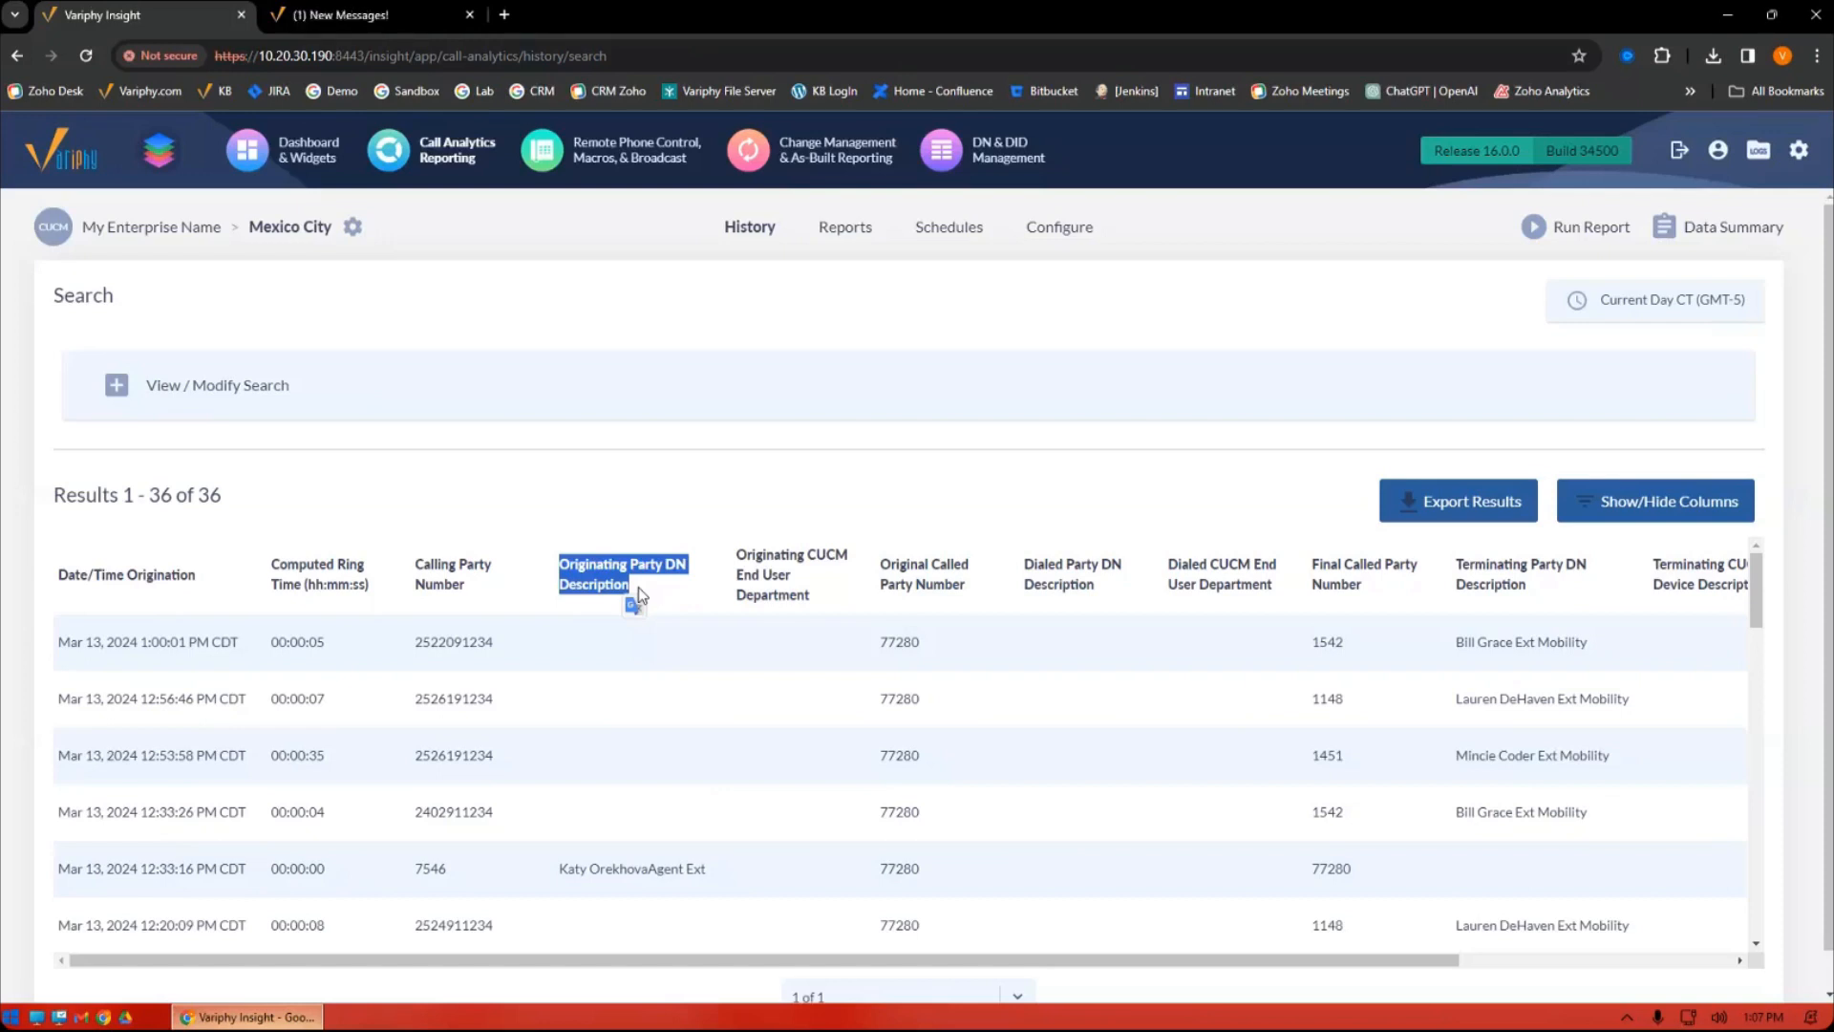
{"action": "left_click", "coordinate": [645, 530]}
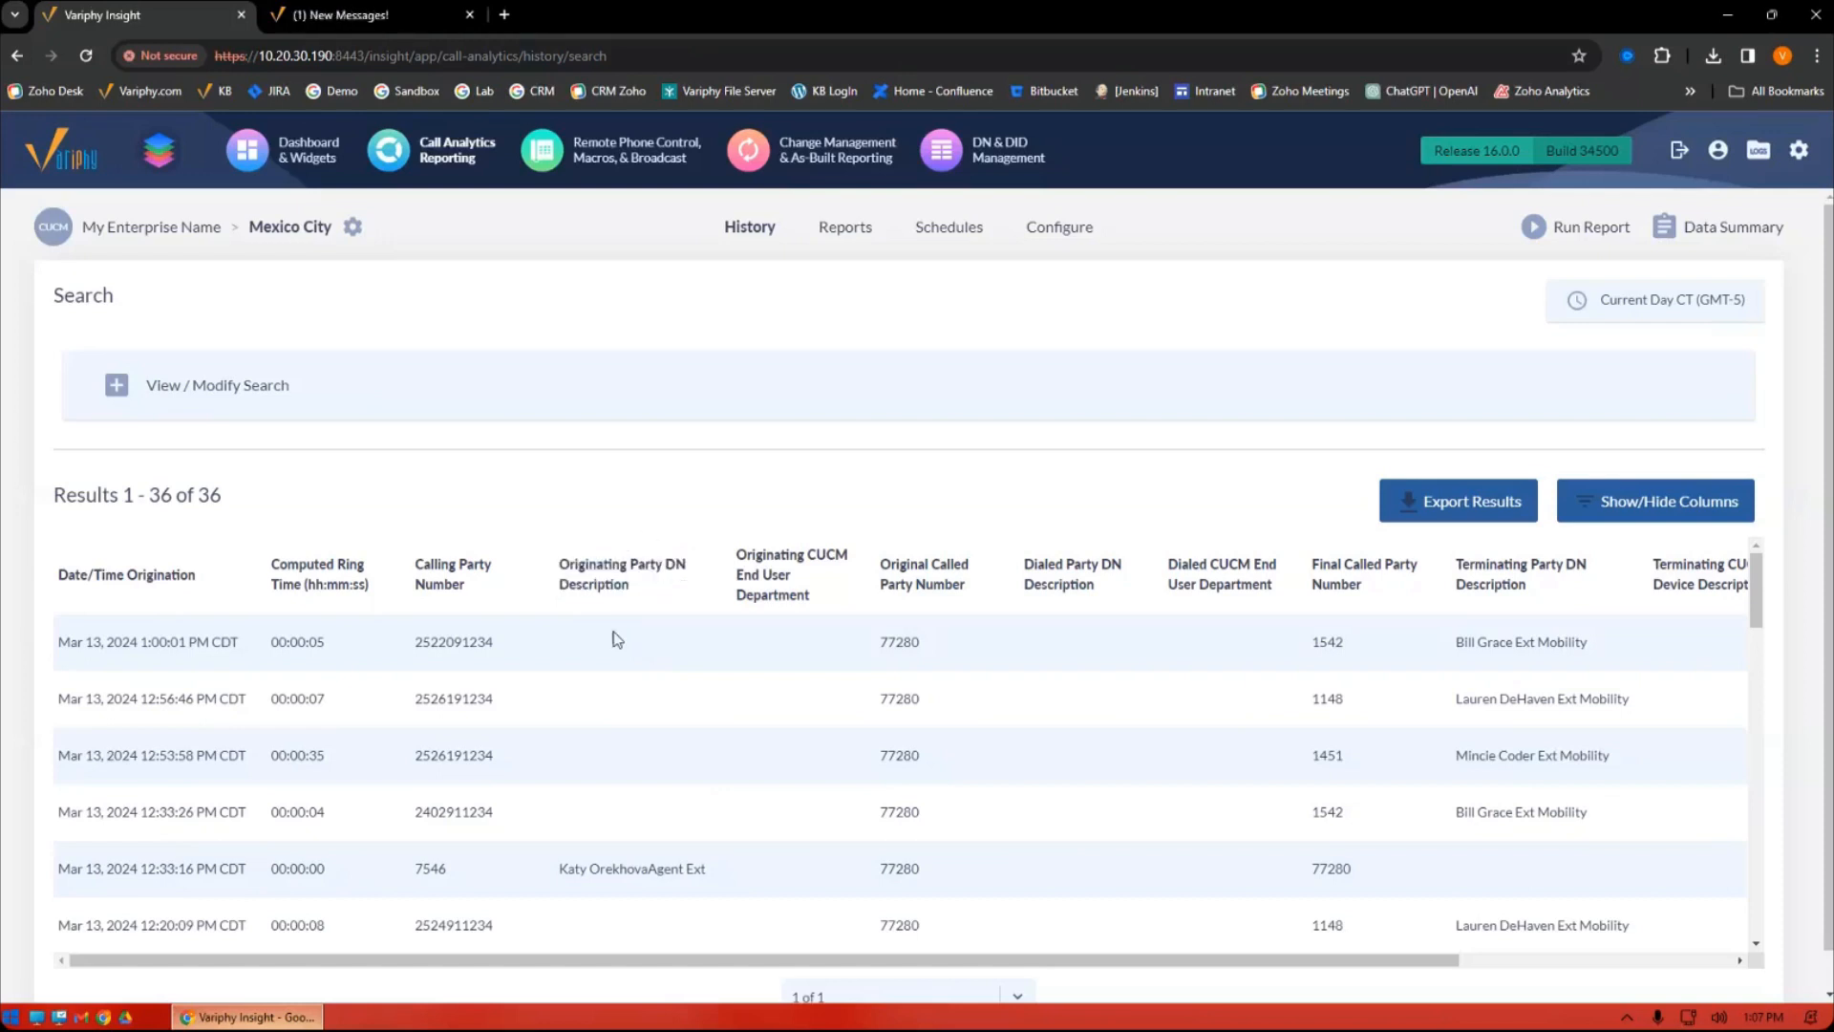
{"action": "left_click_drag", "start_coordinate": [559, 869], "coordinate": [714, 877]}
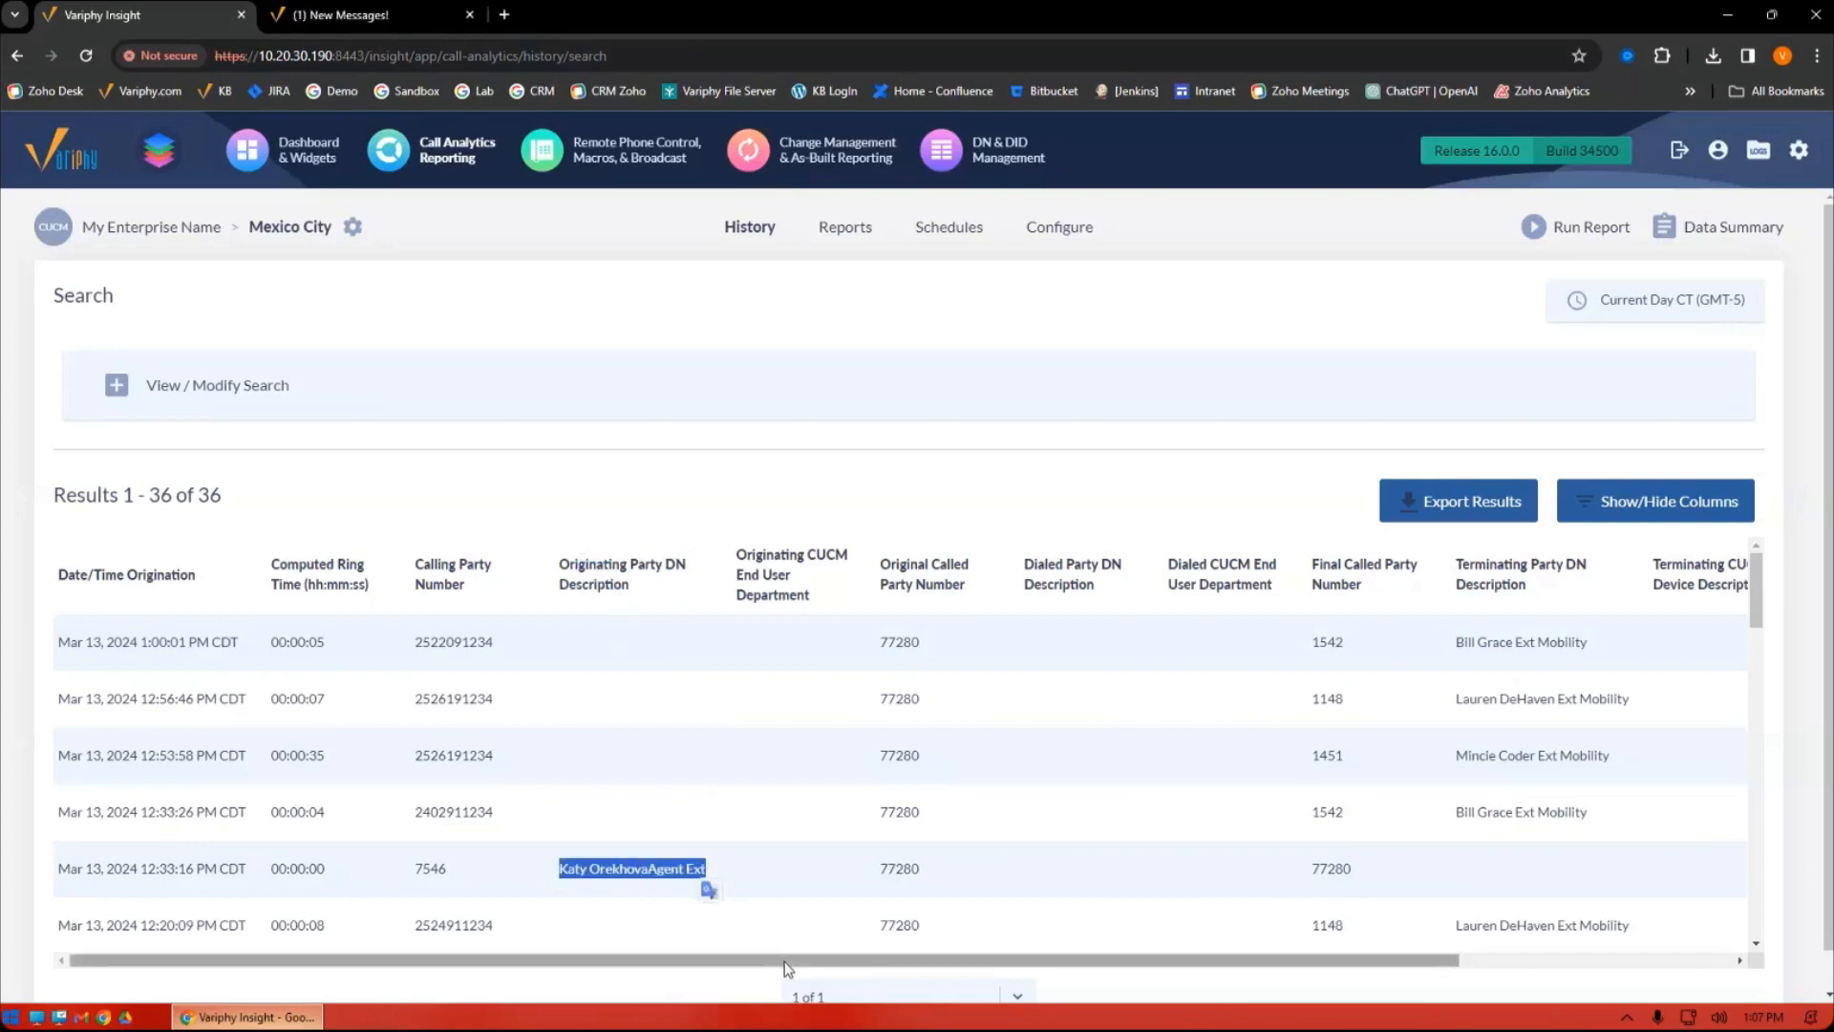
{"action": "left_click_drag", "start_coordinate": [783, 961], "coordinate": [1055, 966]}
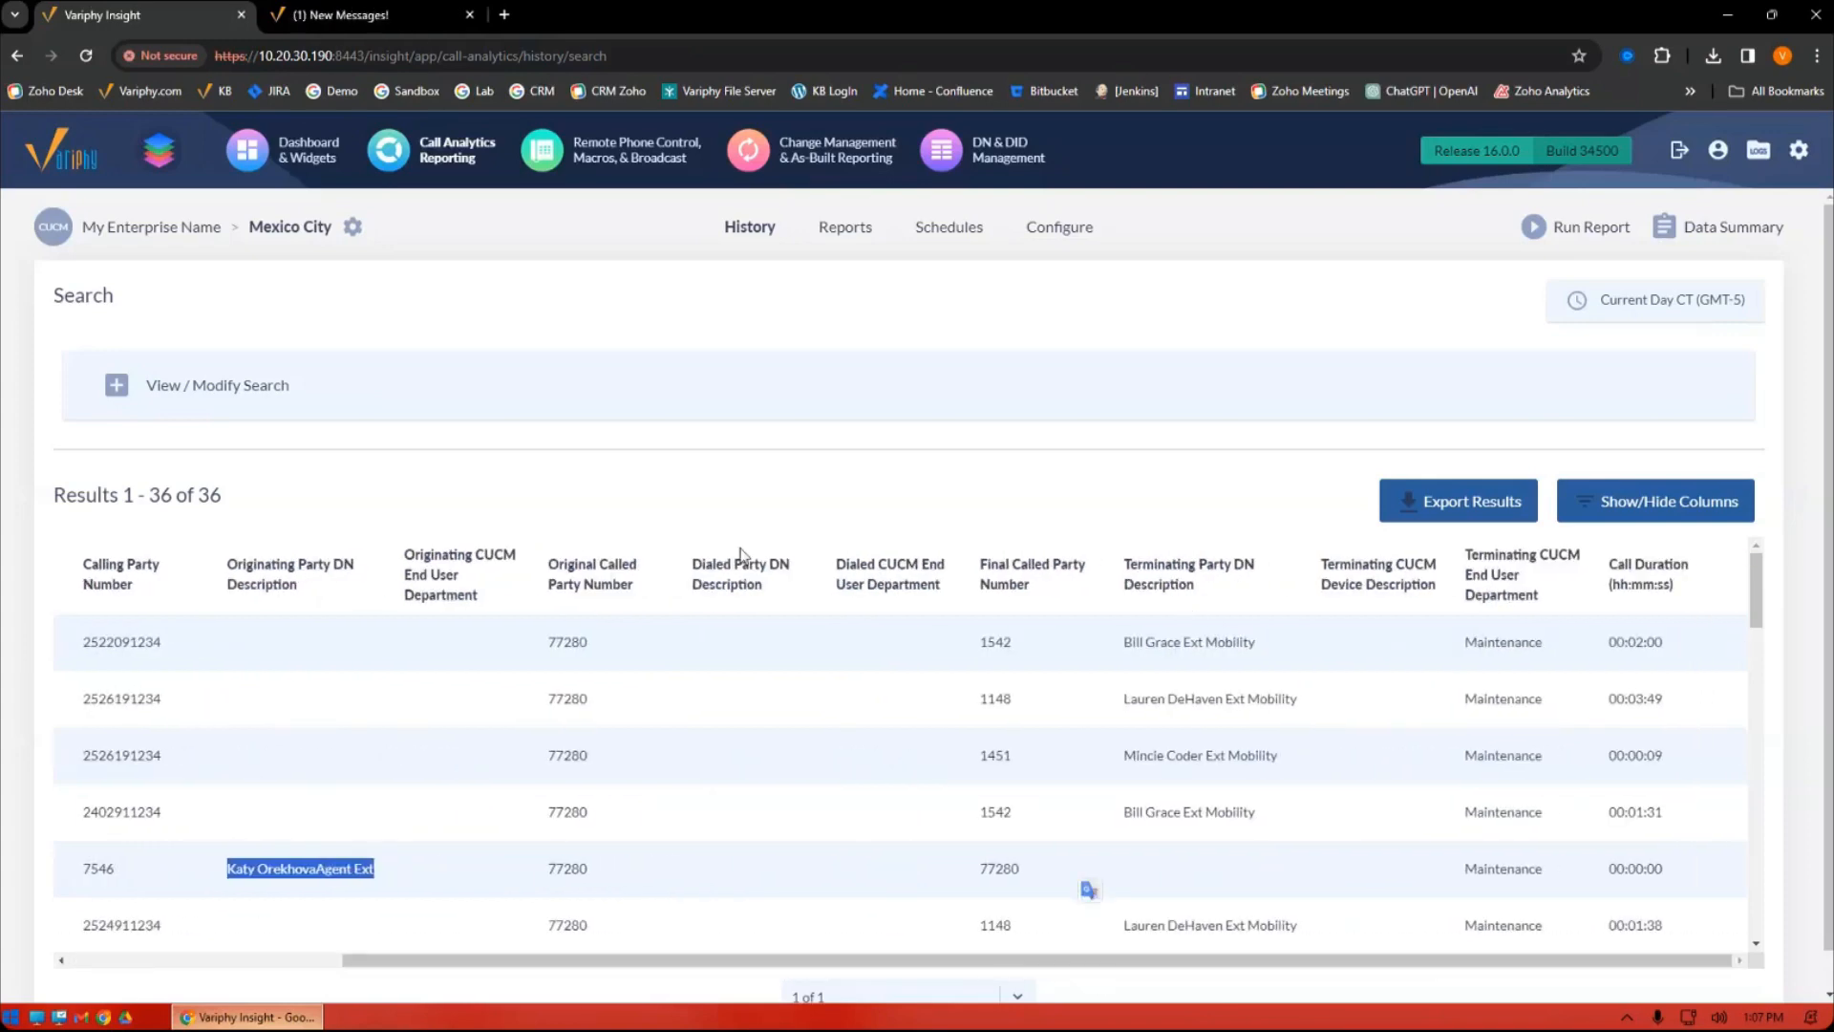
{"action": "left_click_drag", "start_coordinate": [694, 563], "coordinate": [775, 606]}
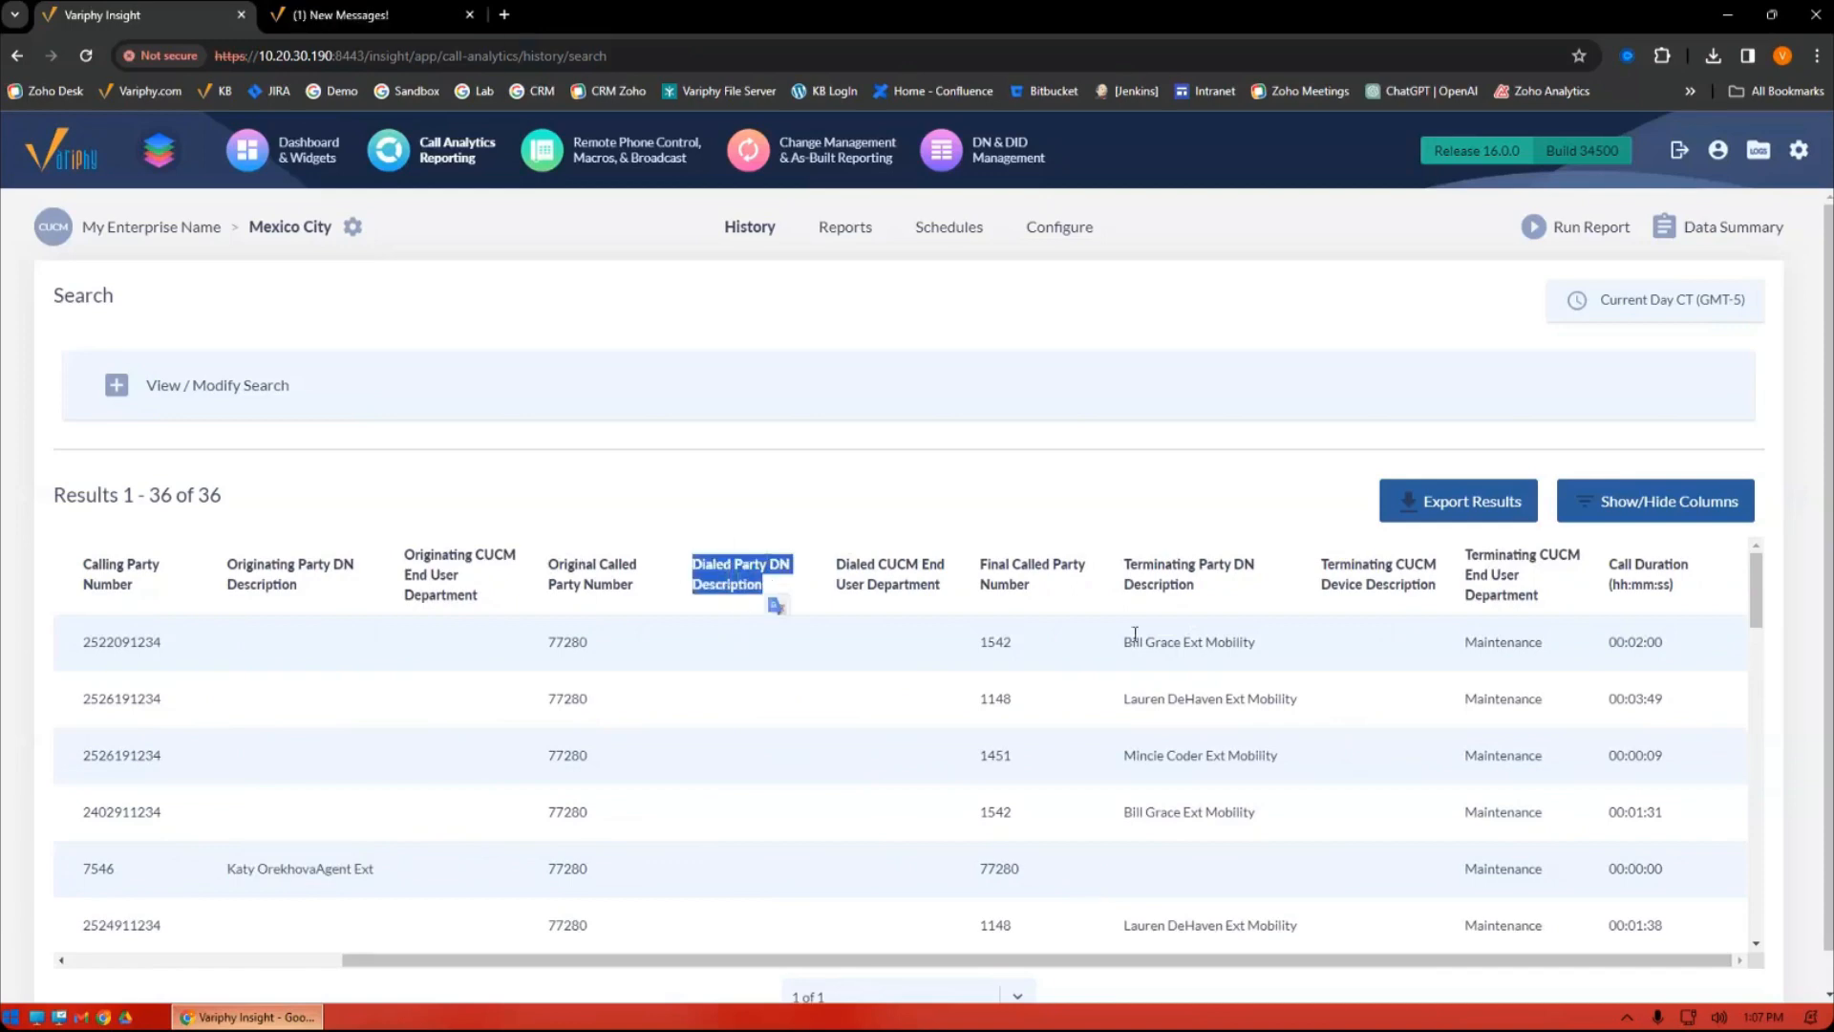
{"action": "left_click_drag", "start_coordinate": [1123, 653], "coordinate": [1261, 647]}
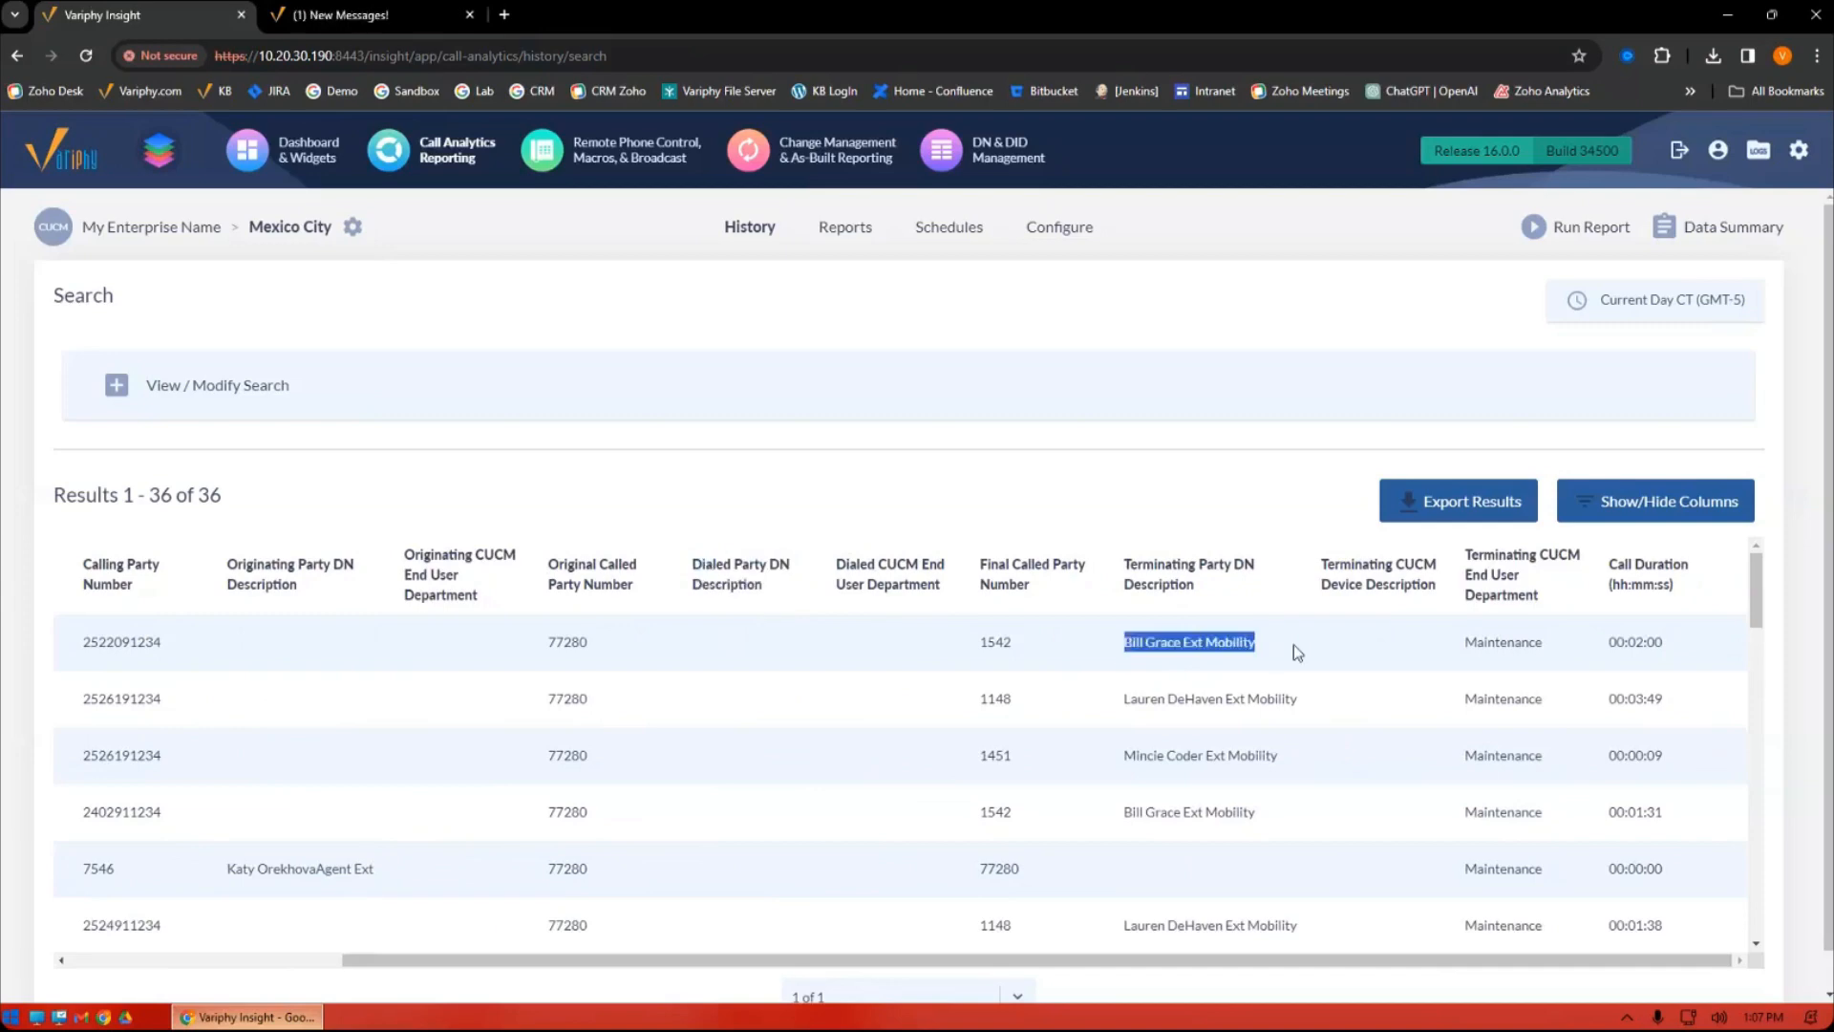
{"action": "scroll", "coordinate": [934, 697], "scroll_direction": "down", "scroll_amount": 5}
{"action": "scroll", "coordinate": [933, 705], "scroll_direction": "up", "scroll_amount": 5}
Replace the party number search criterion with Originating, Dialed, or Terminating Party DN Description.
{"action": "left_click_drag", "start_coordinate": [581, 646], "coordinate": [547, 642]}
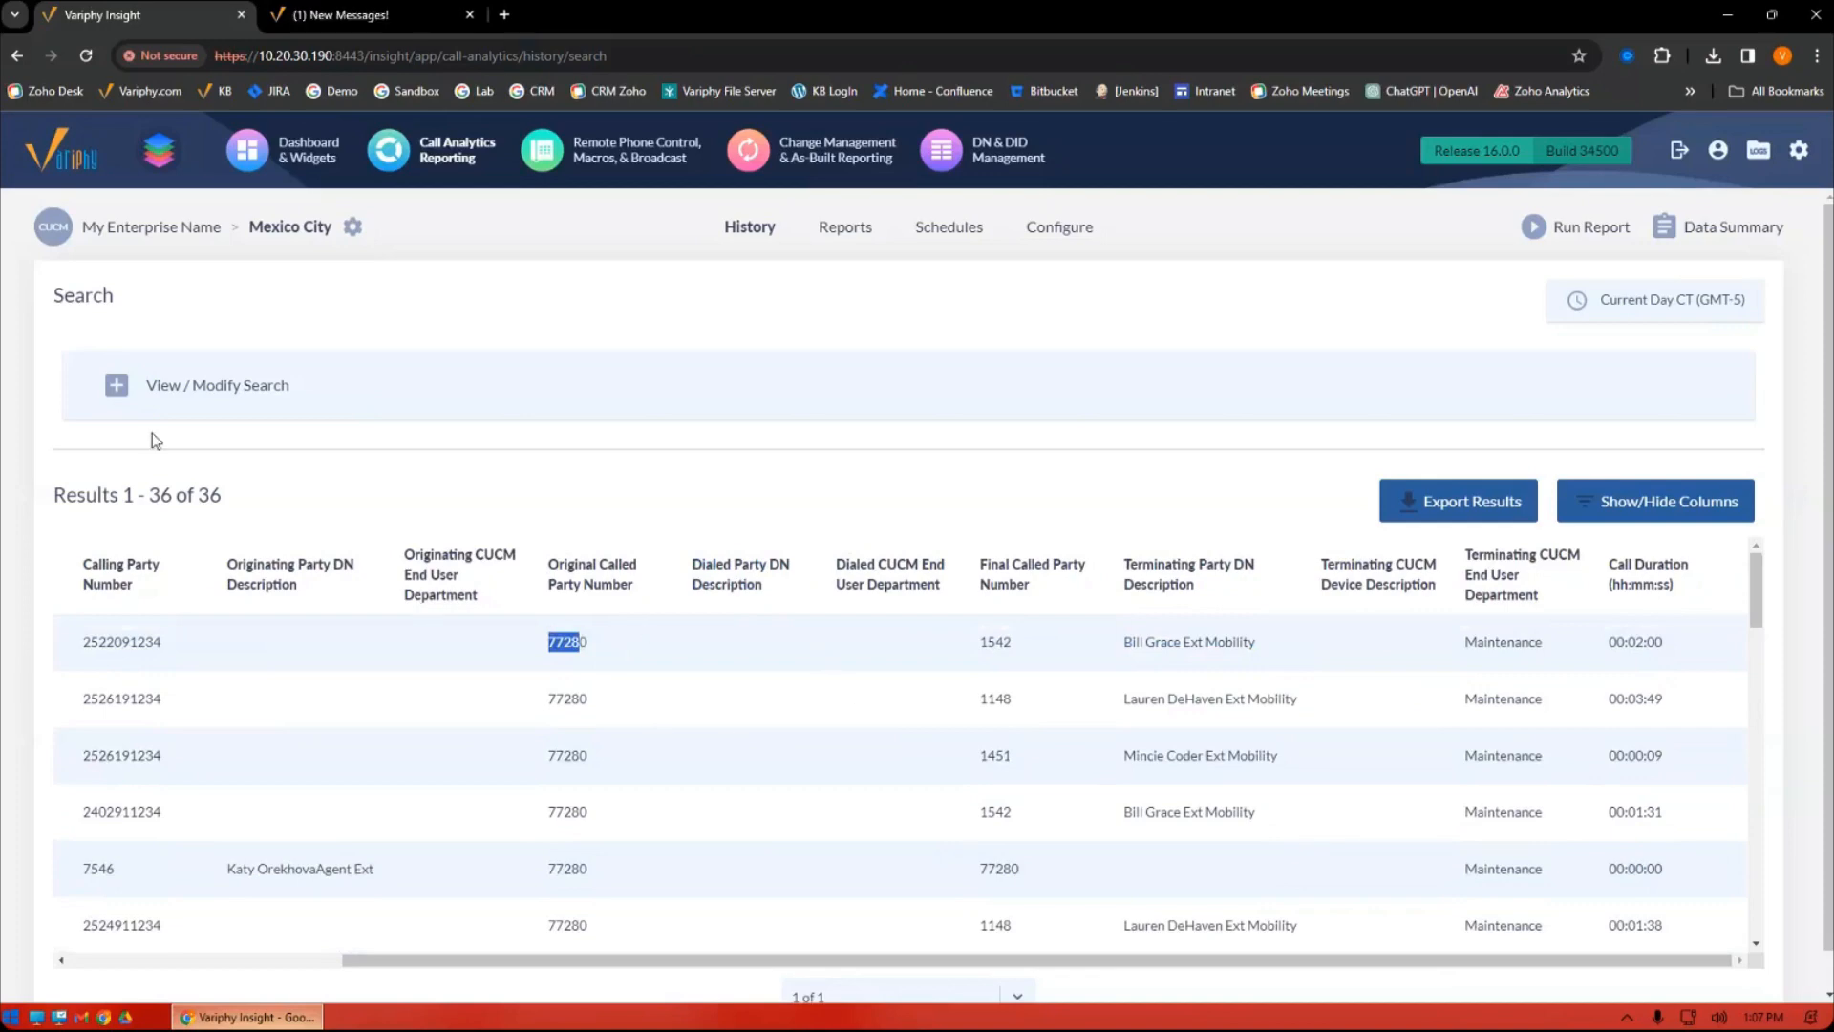
{"action": "left_click", "coordinate": [118, 386]}
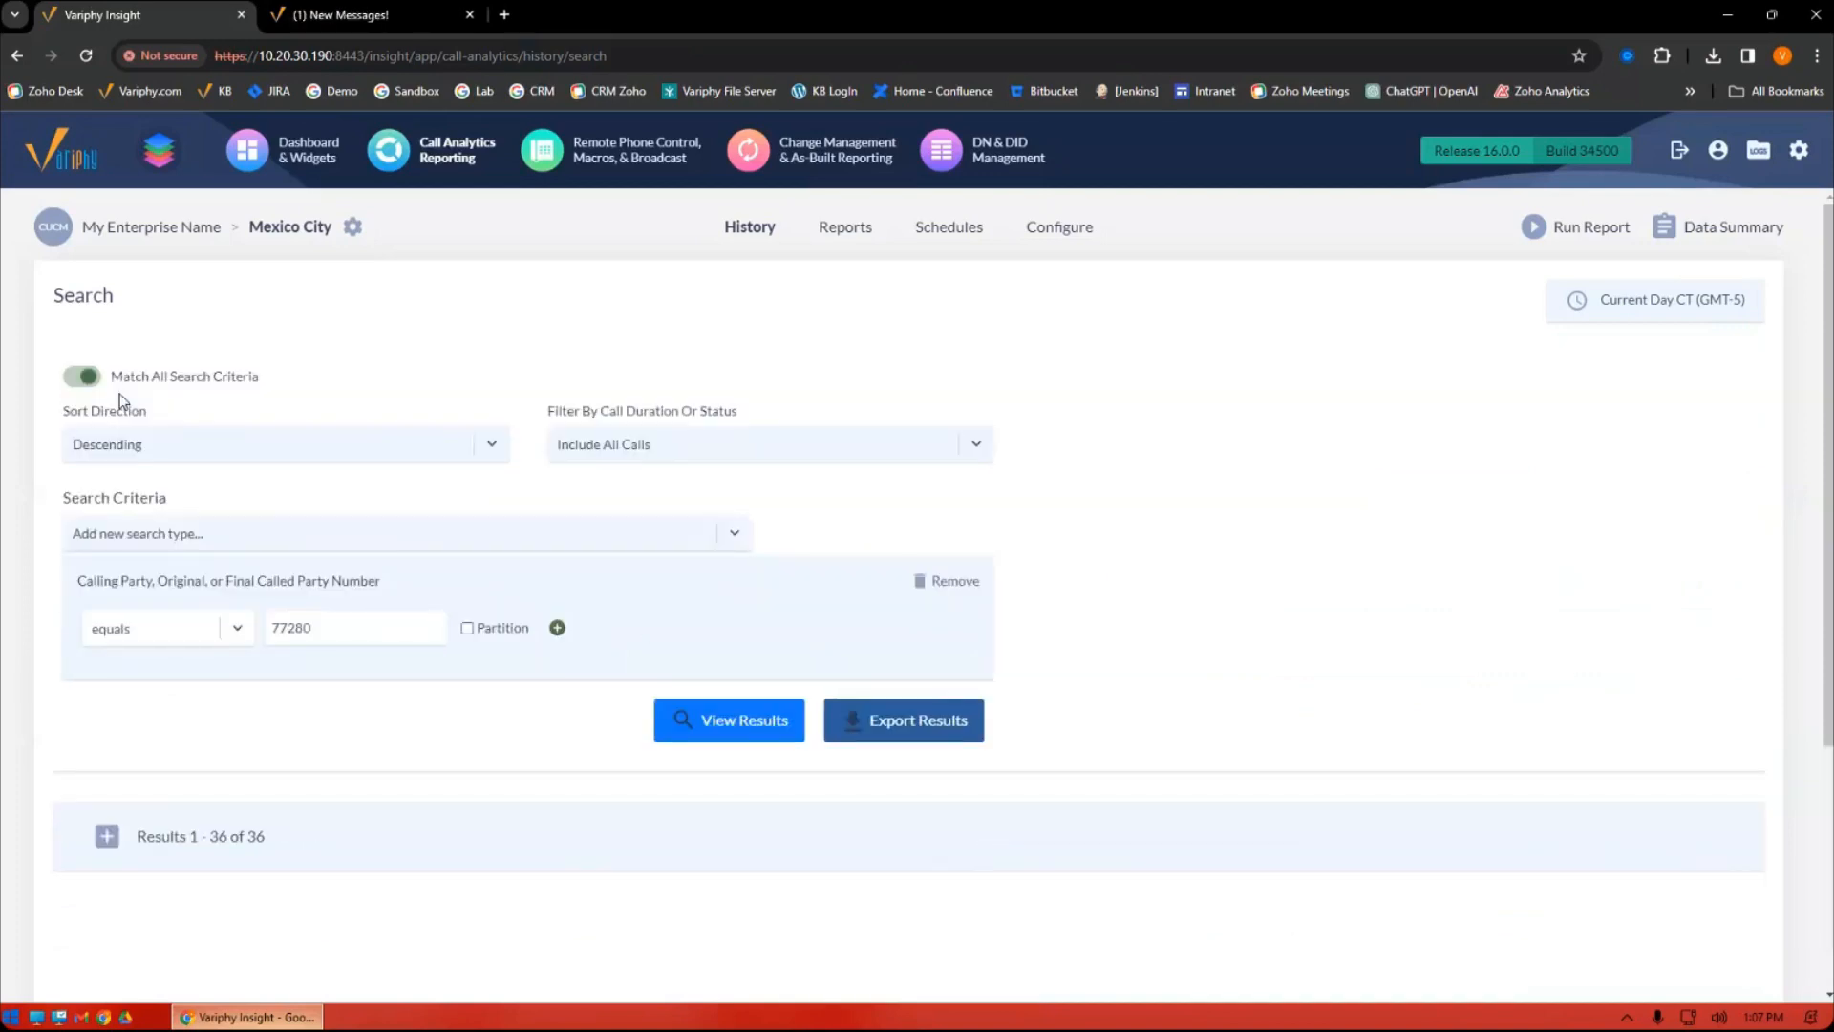
{"action": "left_click", "coordinate": [941, 581]}
{"action": "left_click", "coordinate": [526, 541]}
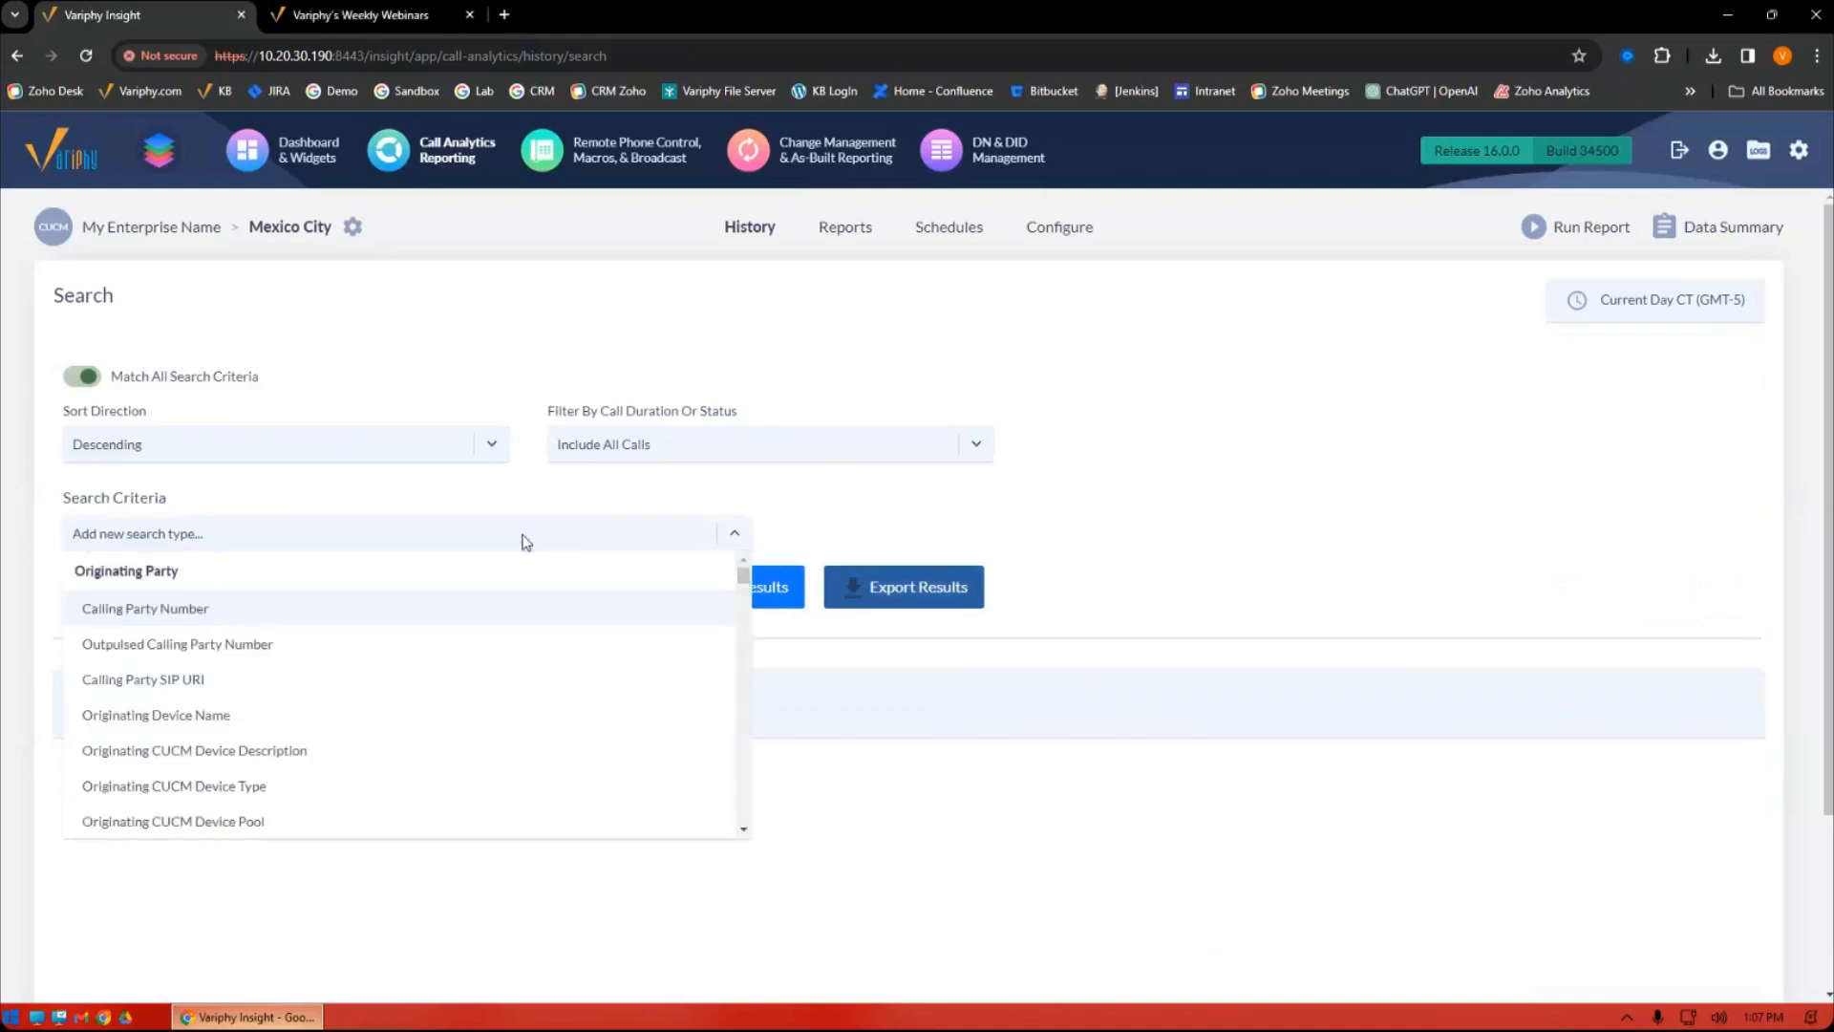
{"action": "type", "text": "DN"}
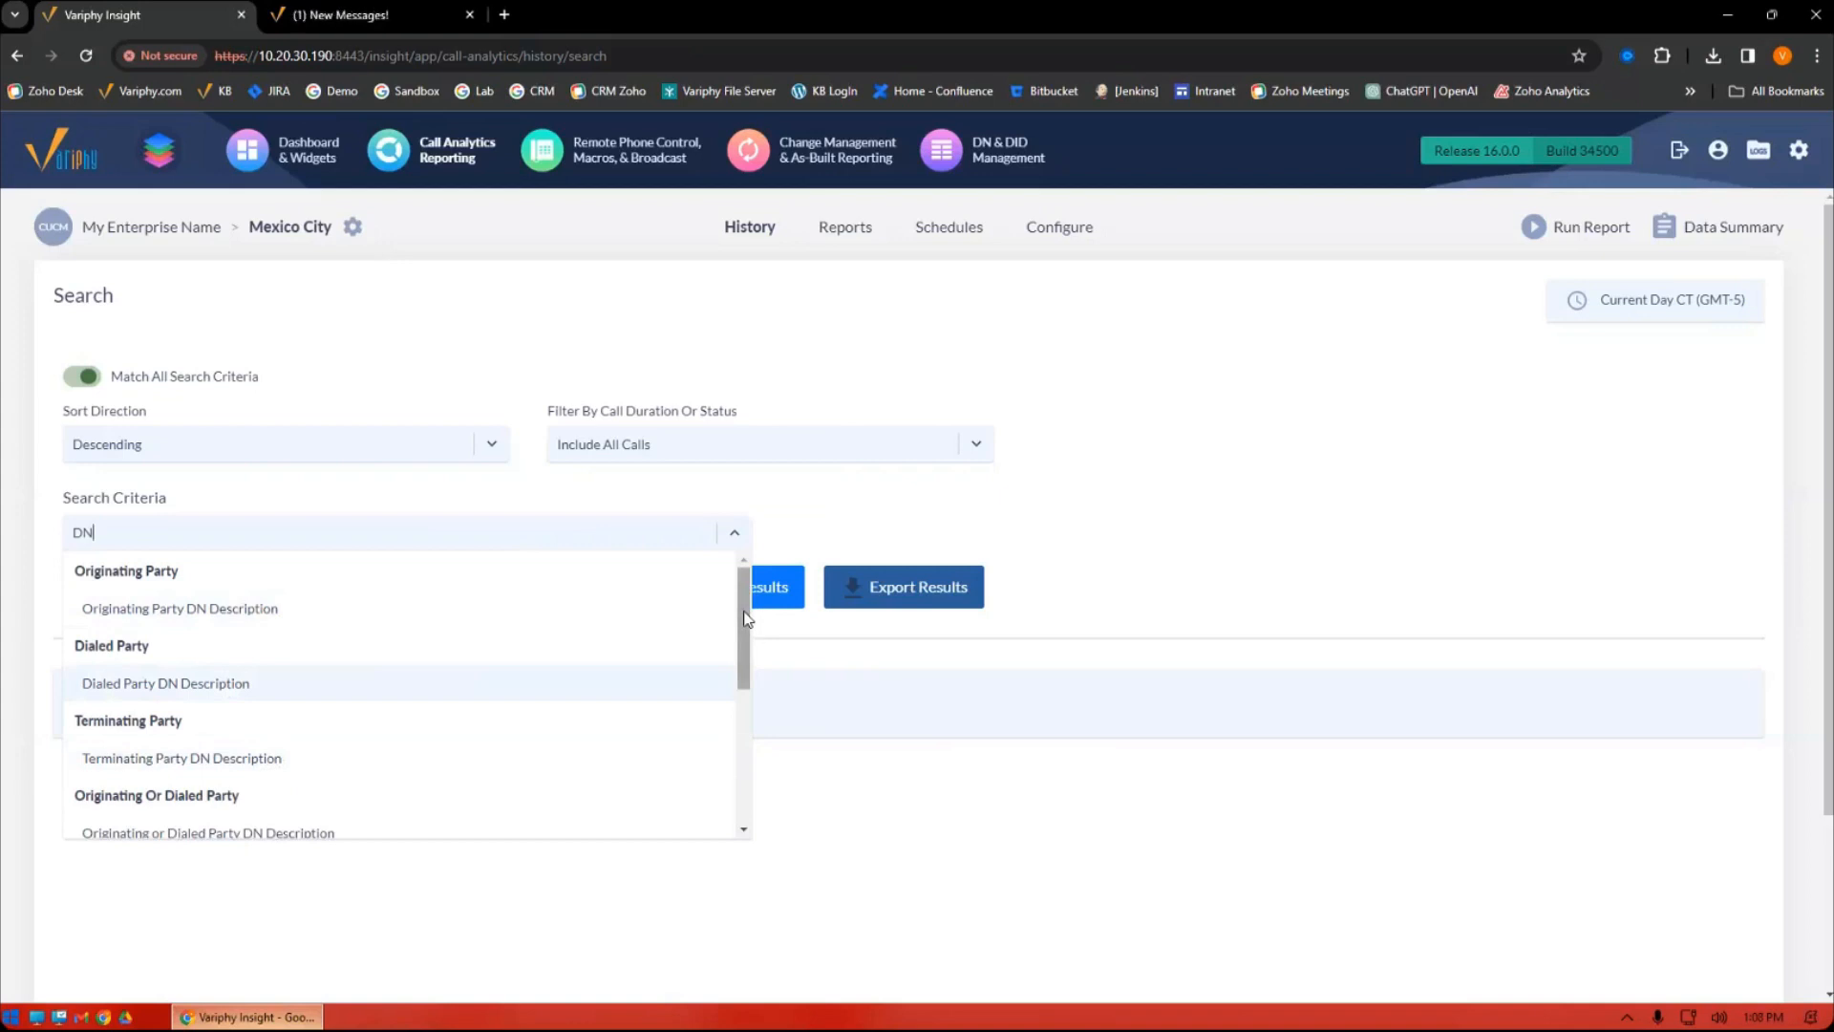
{"action": "left_click_drag", "start_coordinate": [747, 619], "coordinate": [731, 761]}
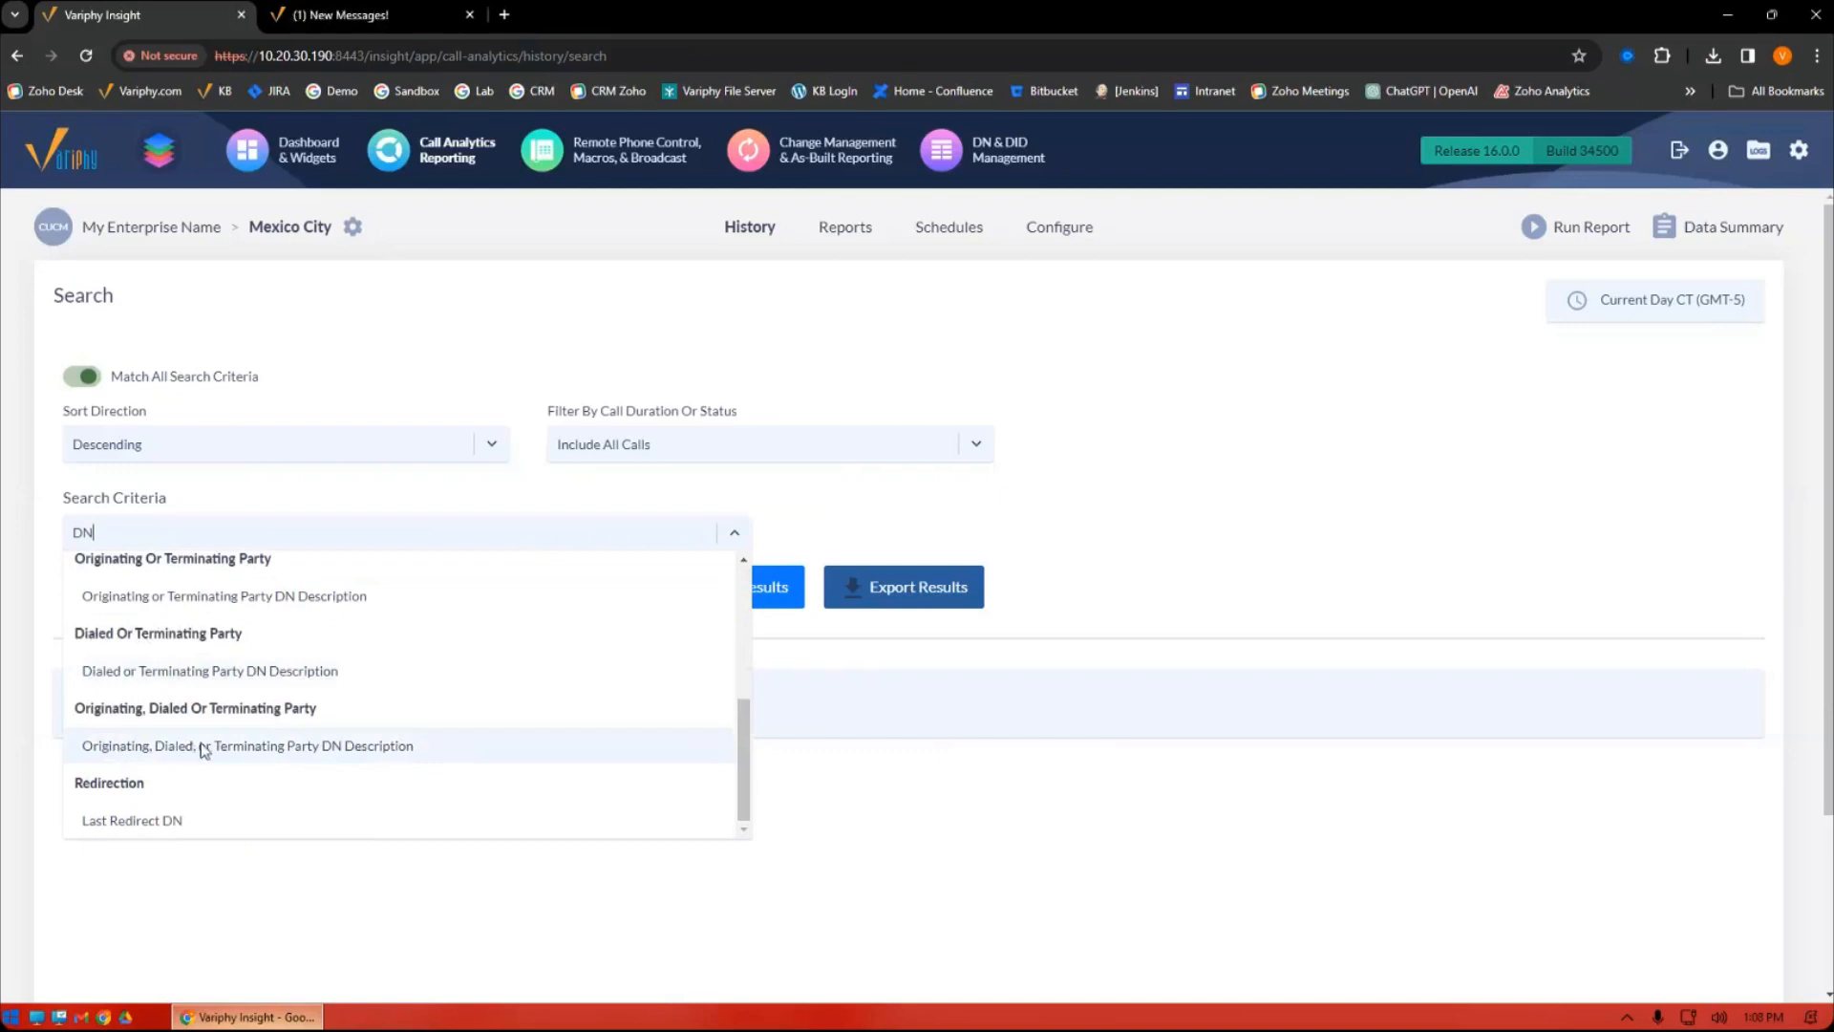
{"action": "left_click", "coordinate": [322, 751]}
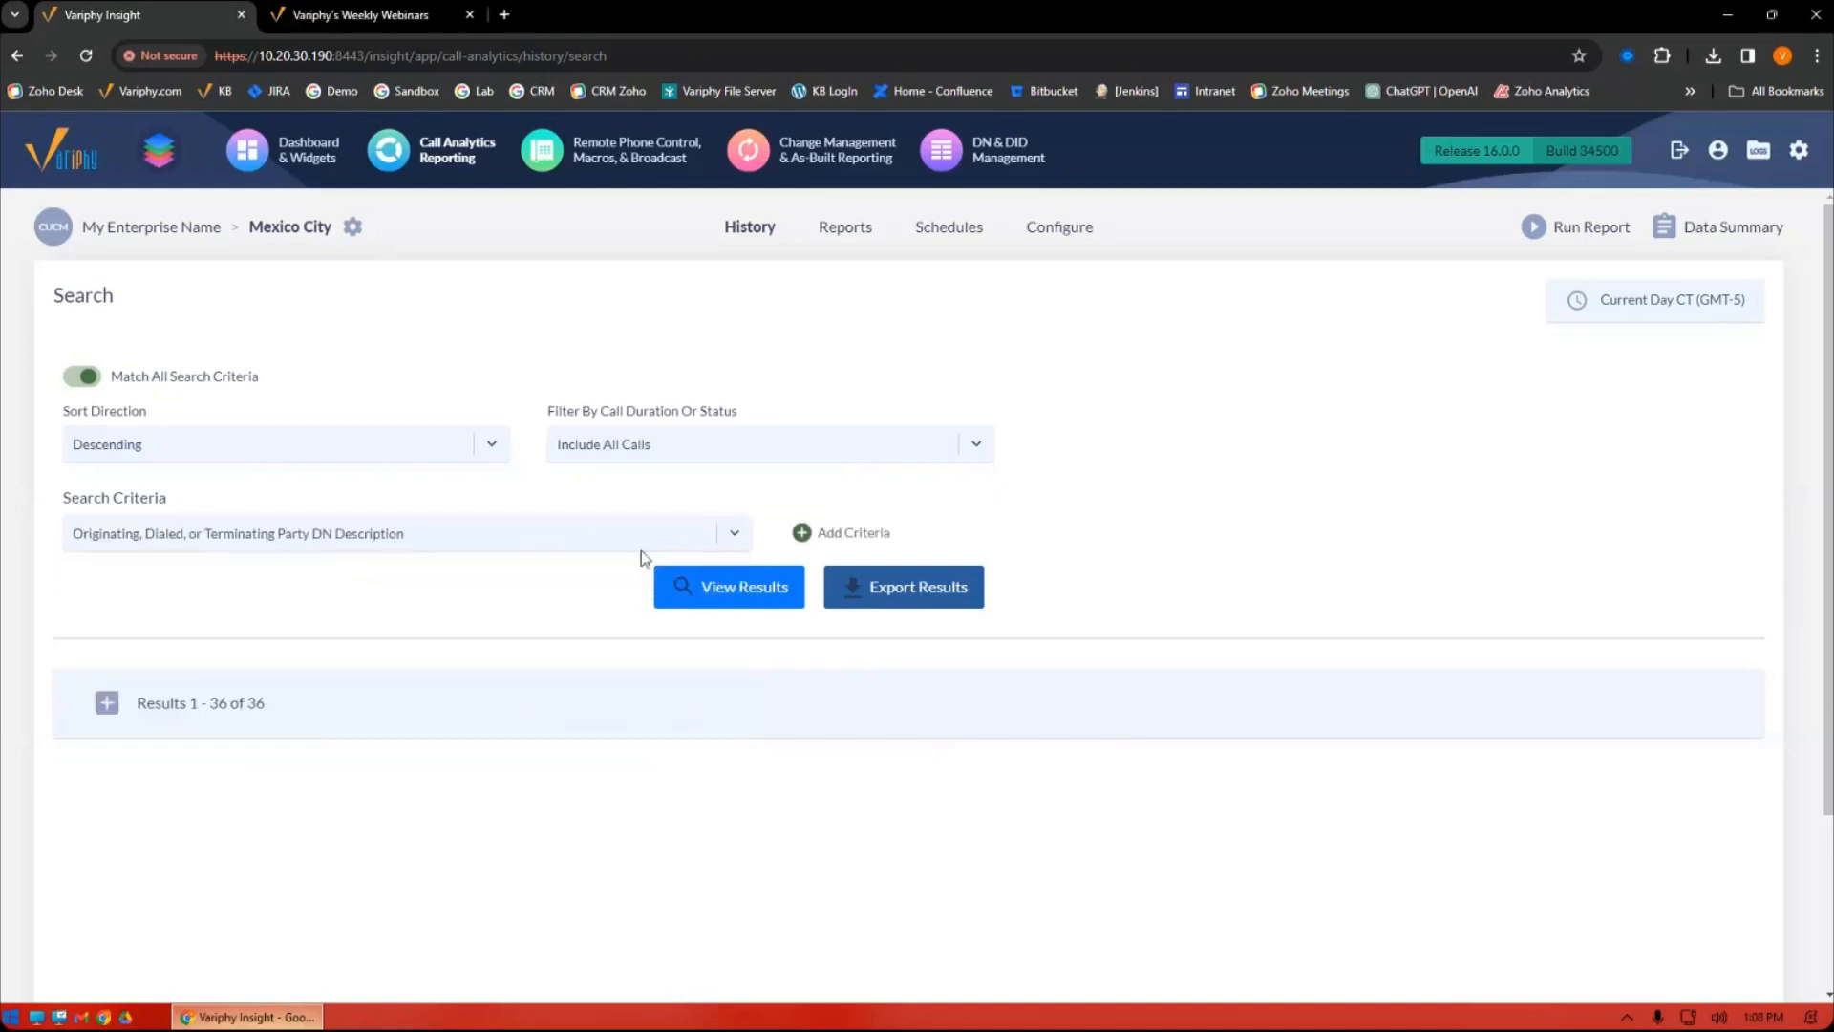
{"action": "left_click", "coordinate": [800, 532]}
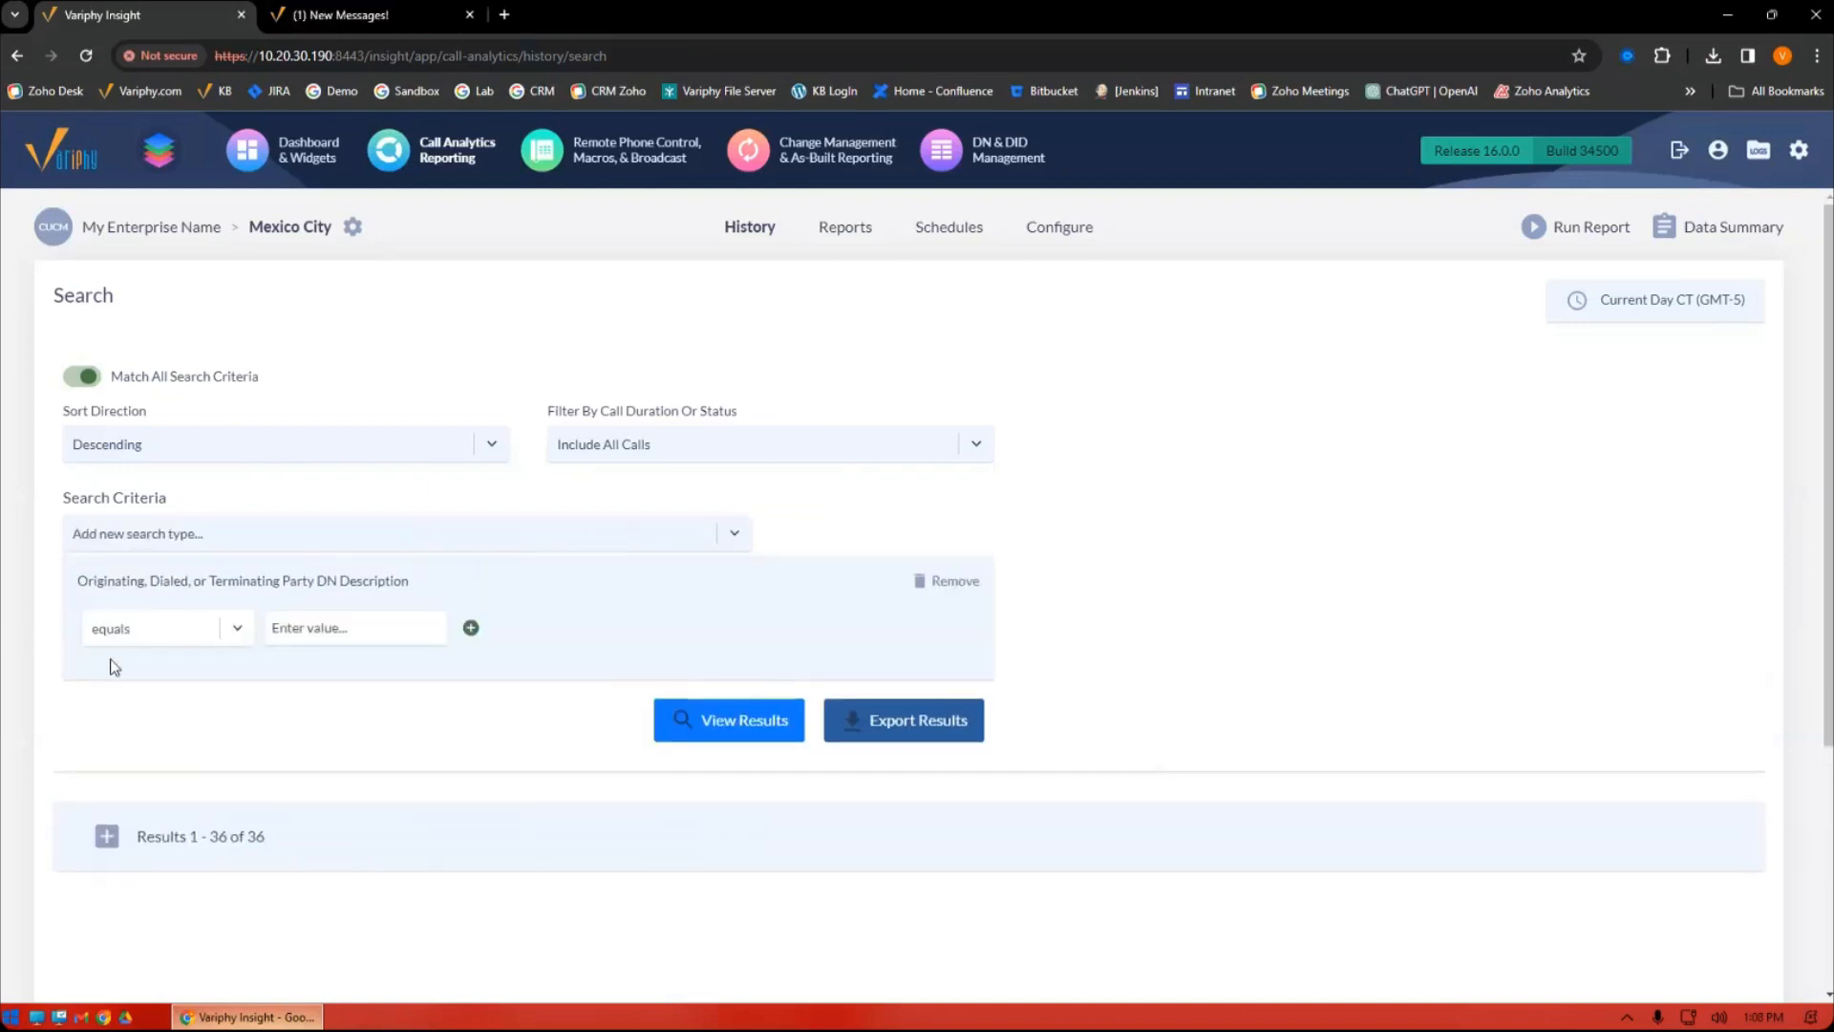
Set the DN description criterion to ends with "EXT" and view the matching calls.
{"action": "left_click", "coordinate": [164, 635]}
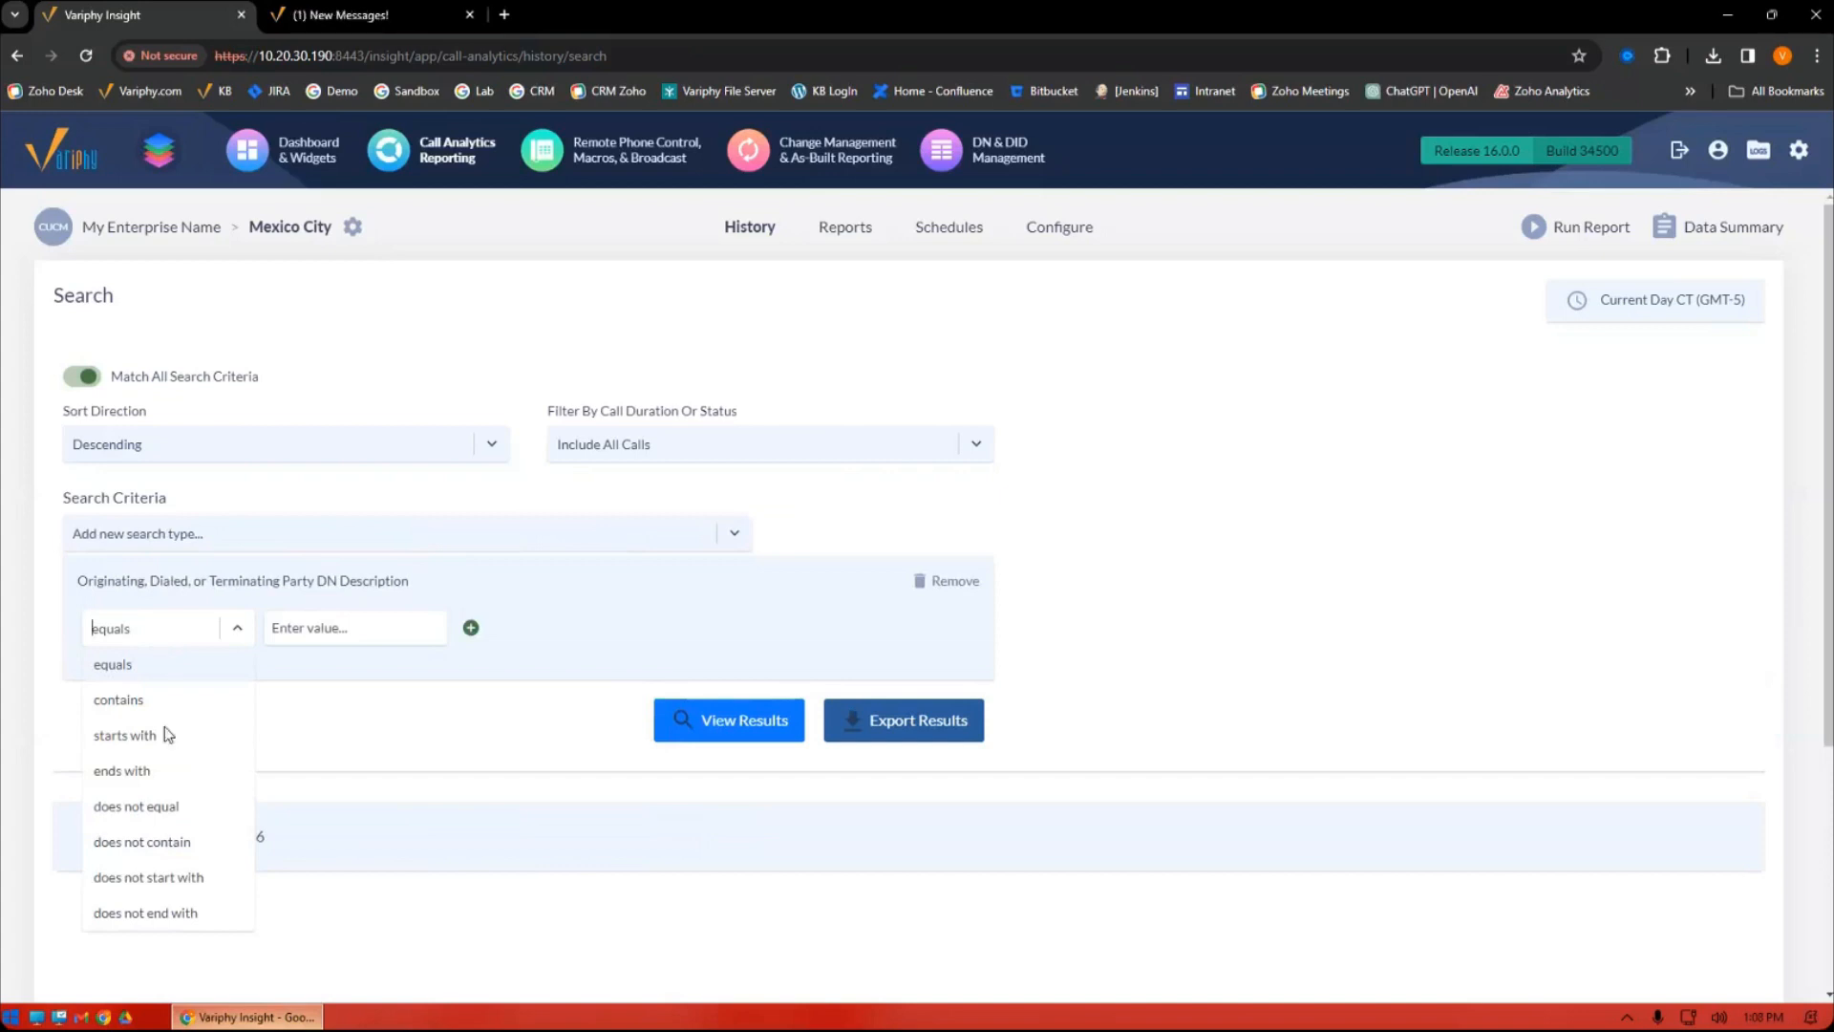
{"action": "left_click", "coordinate": [321, 626]}
{"action": "left_click", "coordinate": [321, 626]}
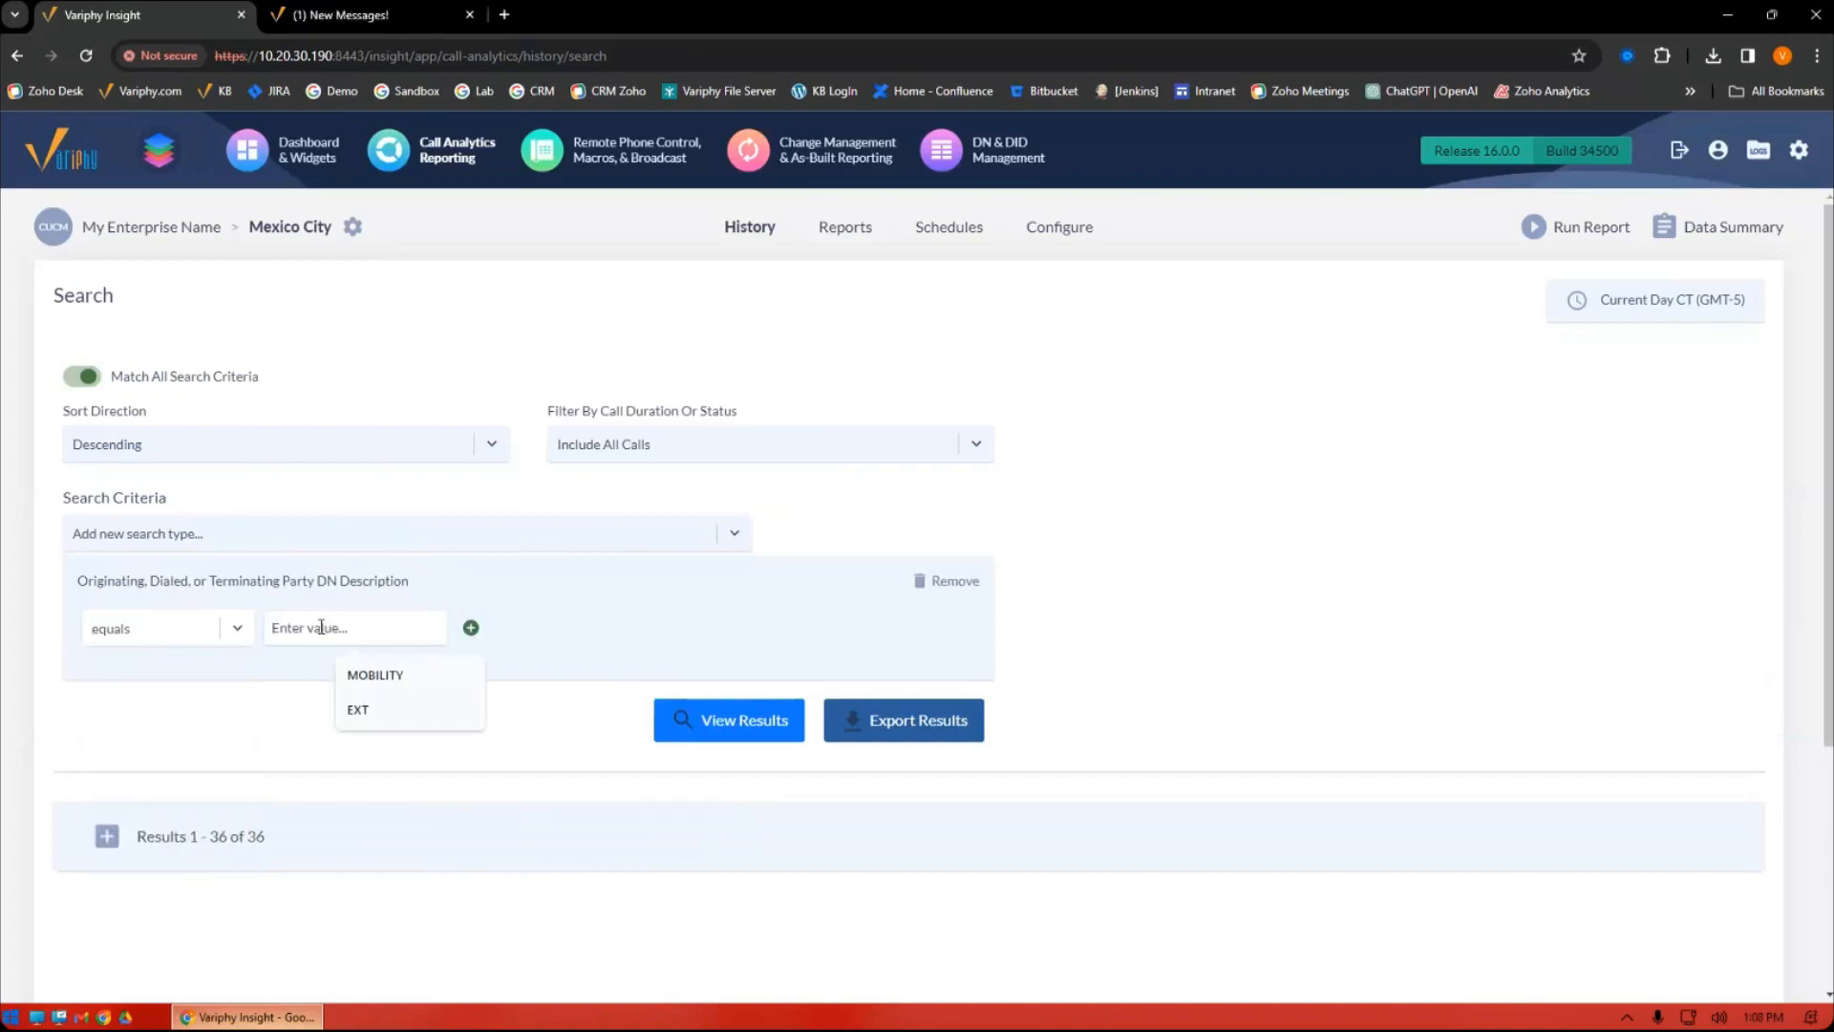
{"action": "type", "text": "EXT"}
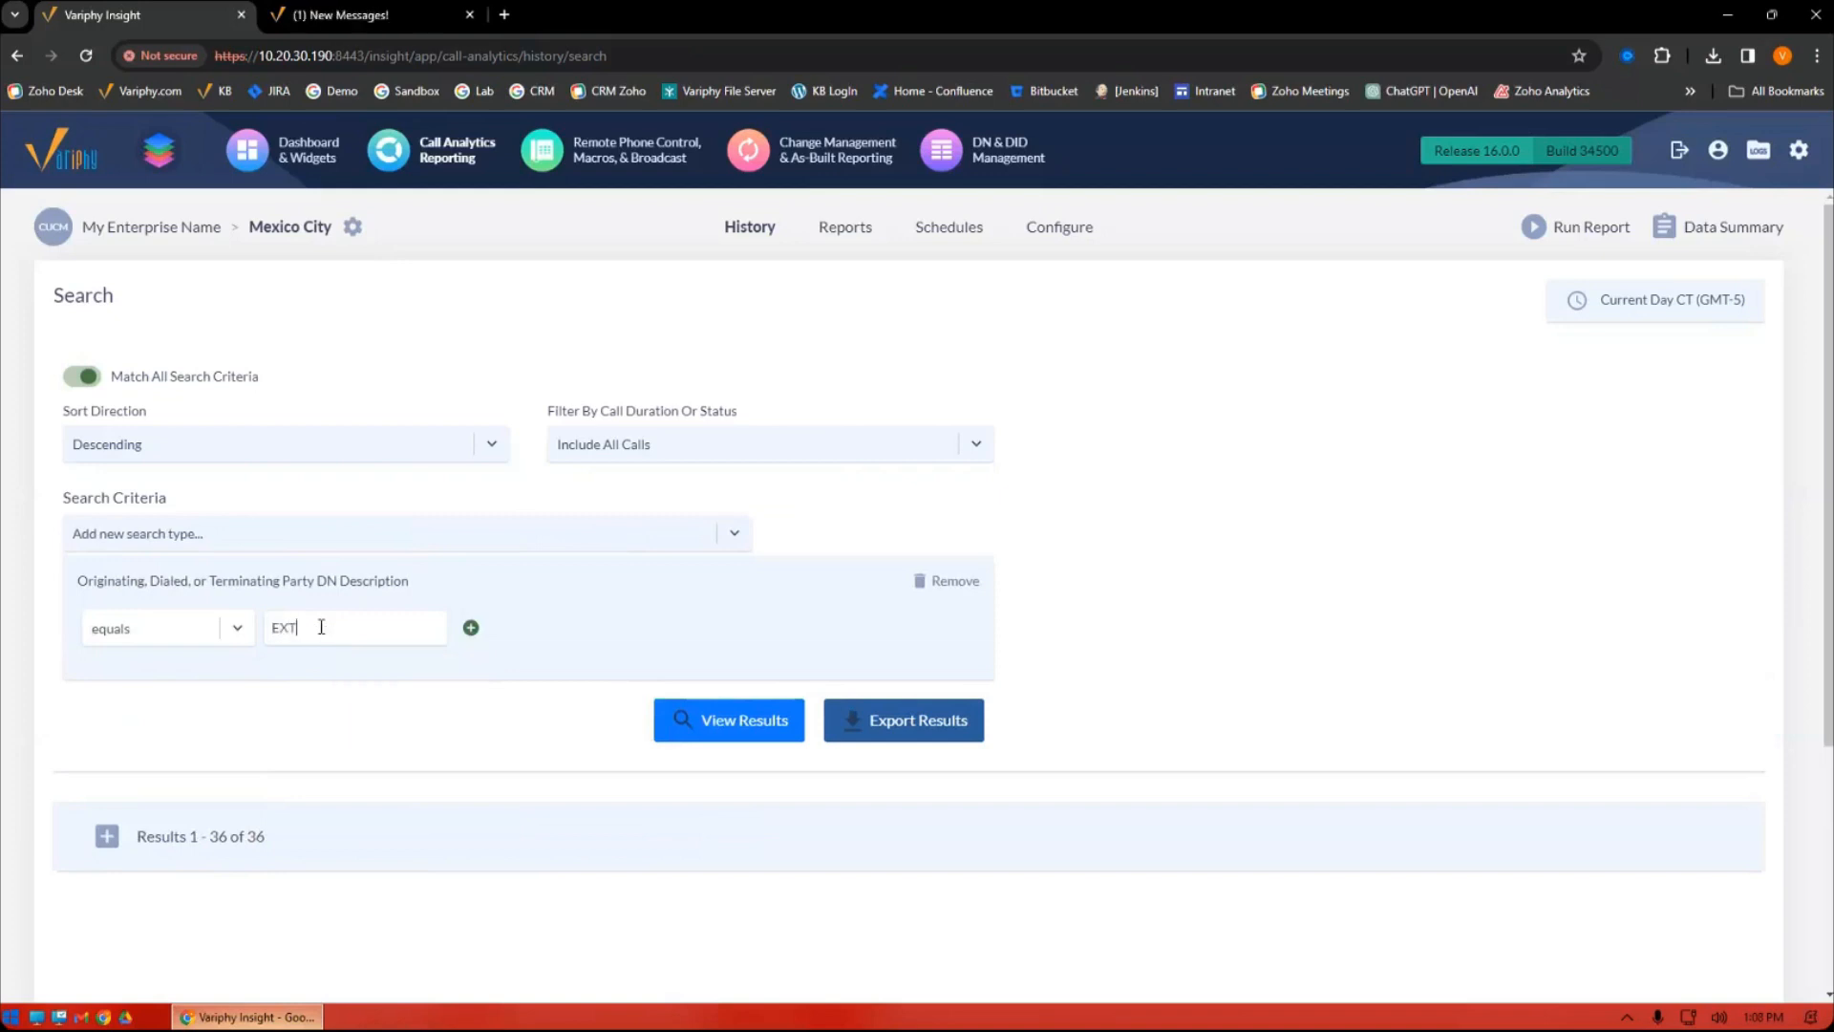
{"action": "left_click", "coordinate": [167, 635]}
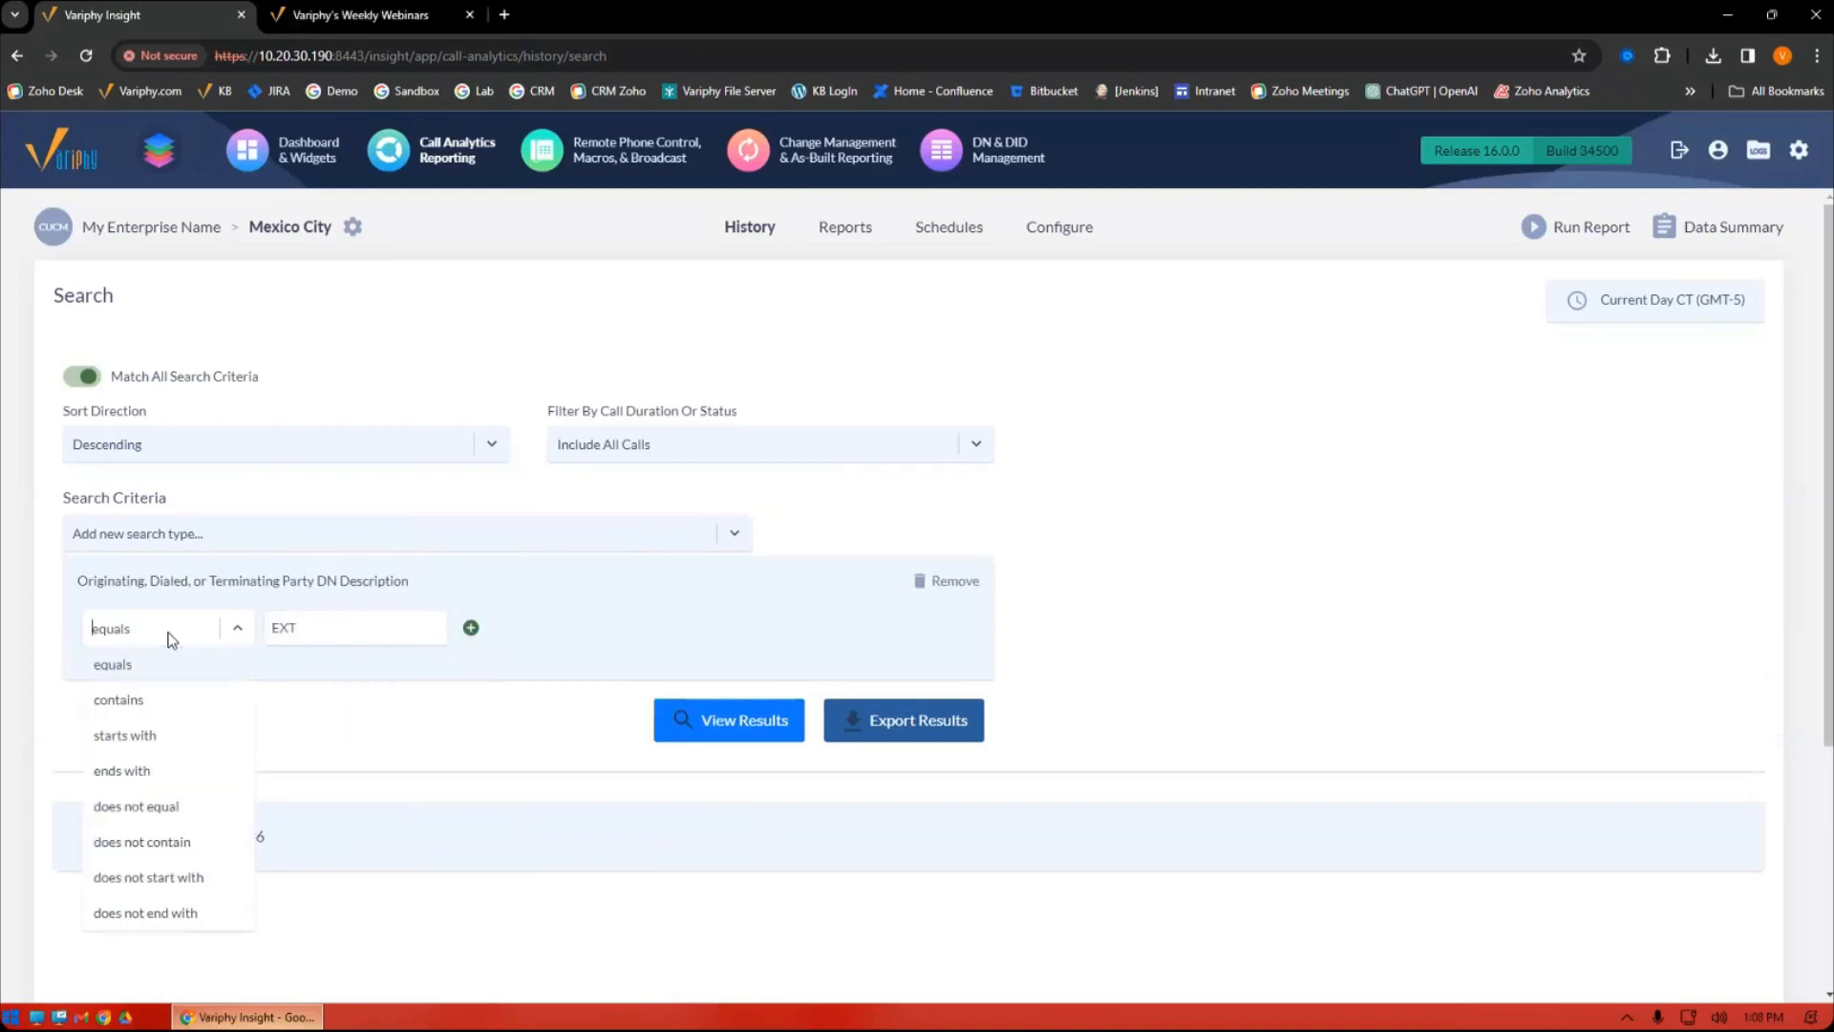
{"action": "left_click", "coordinate": [158, 763]}
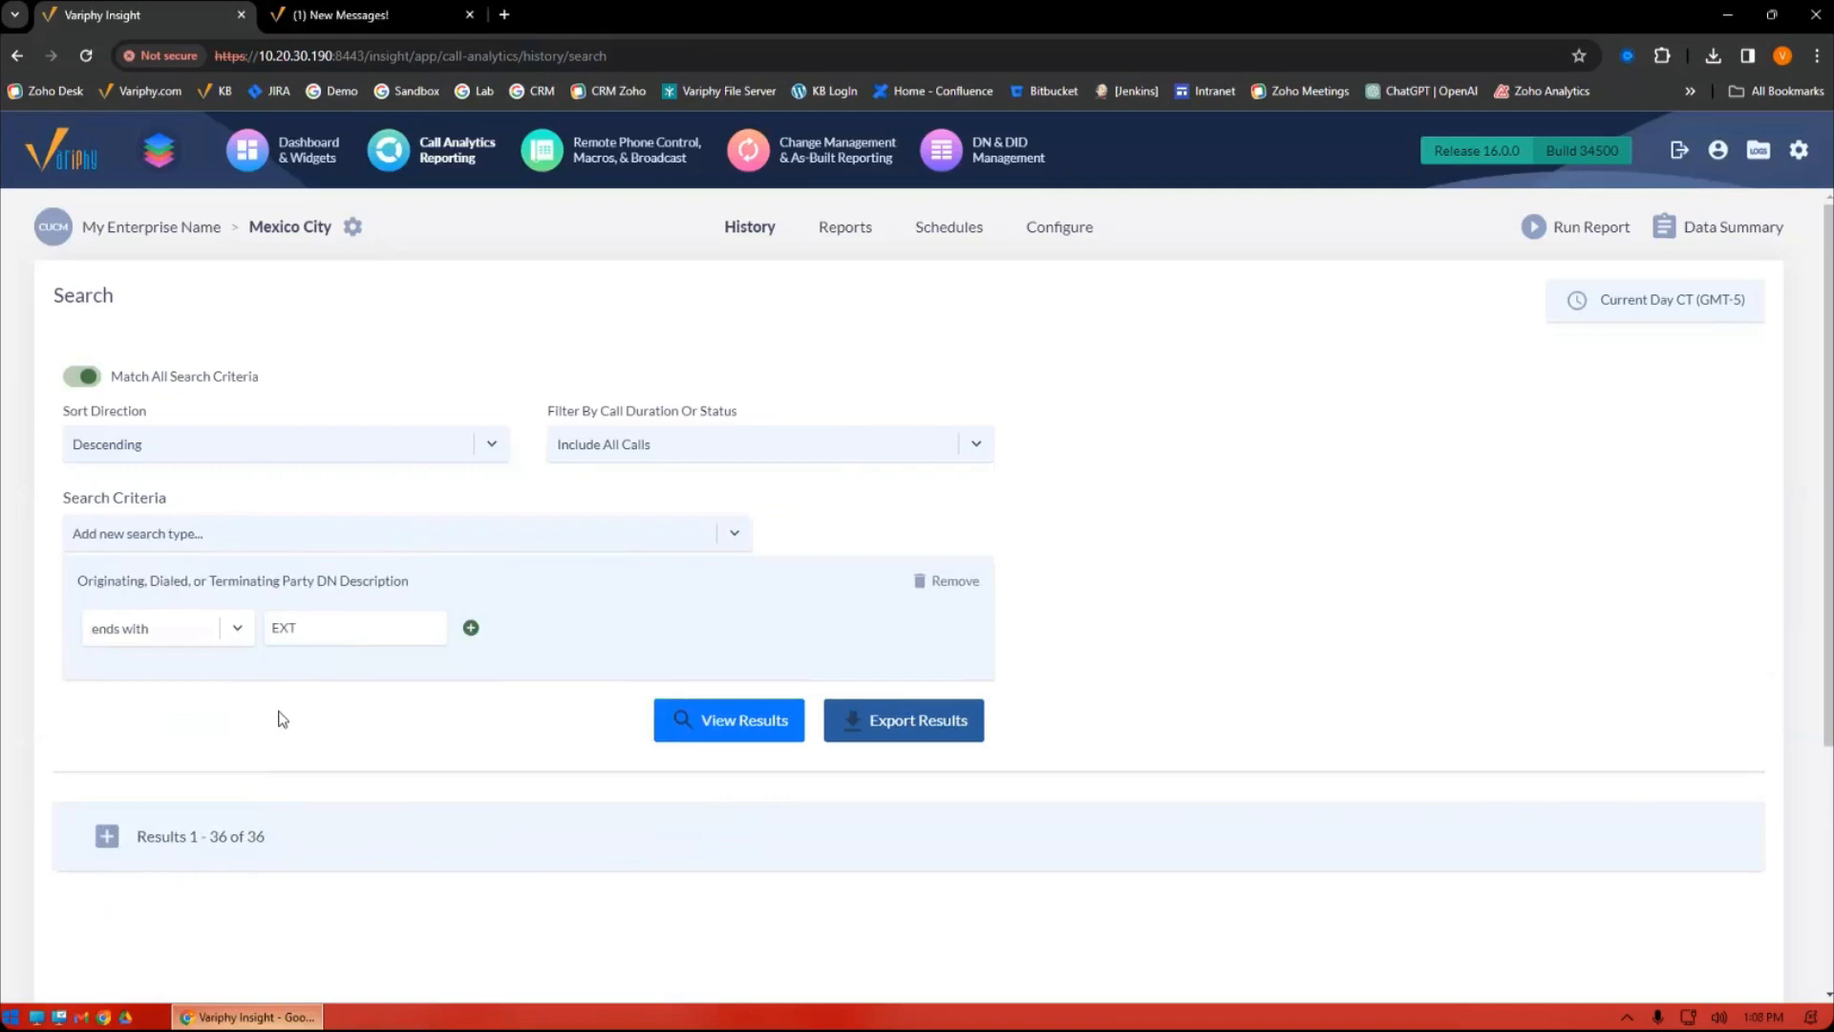
{"action": "left_click", "coordinate": [719, 721]}
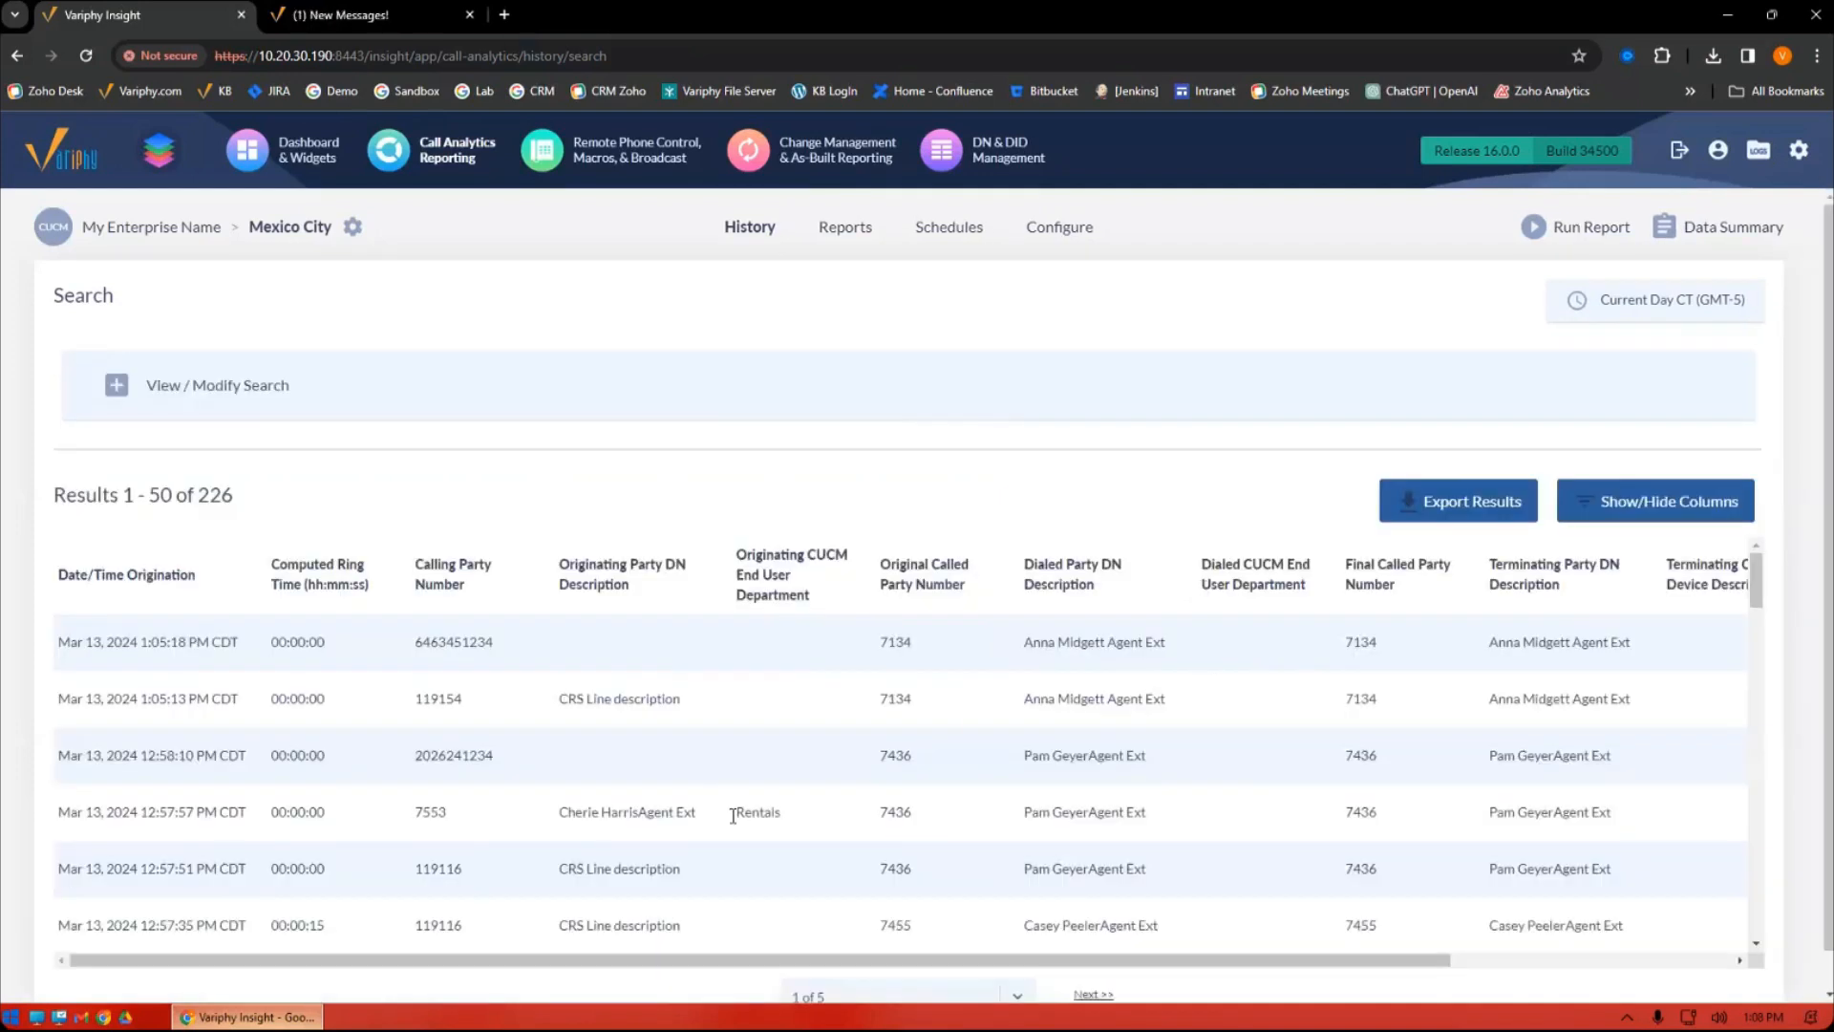
Examine where the originating, dialed and terminating party DN descriptions end in Ext across the result columns.
{"action": "double_click", "coordinate": [679, 813]}
{"action": "left_click_drag", "start_coordinate": [900, 960], "coordinate": [1194, 960]}
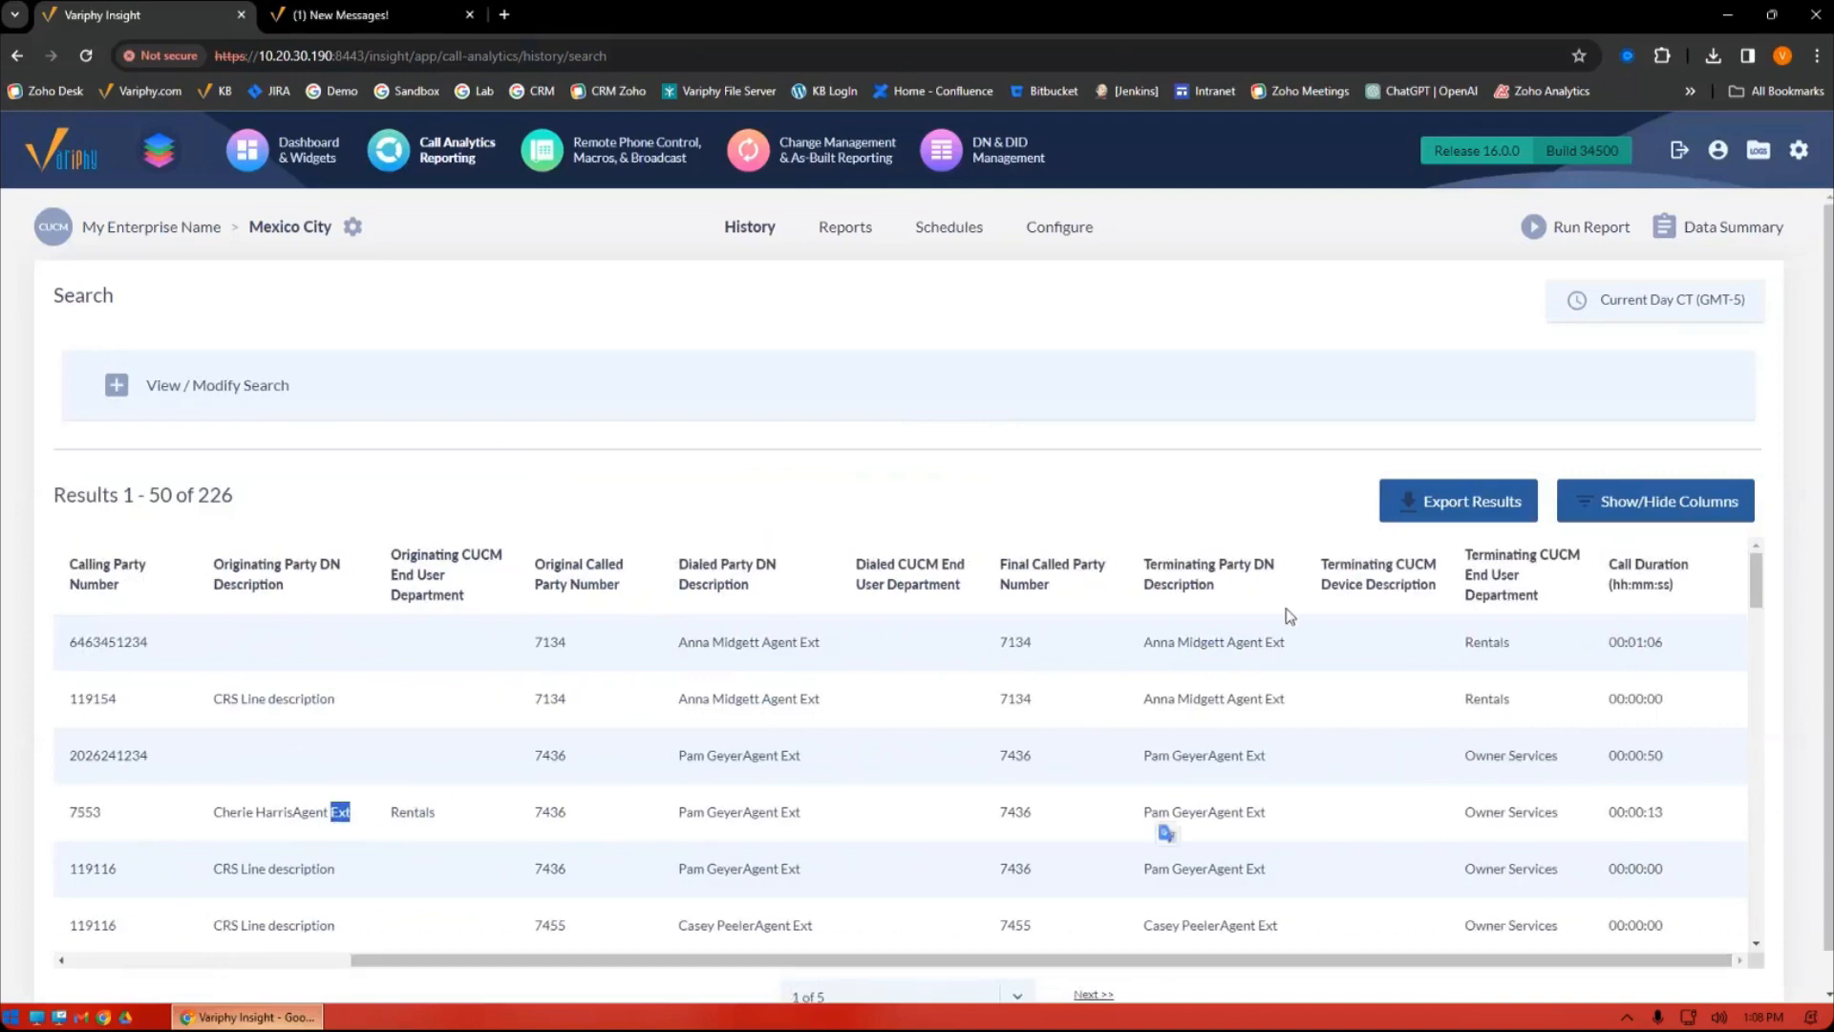
{"action": "double_click", "coordinate": [1254, 868]}
{"action": "double_click", "coordinate": [789, 868]}
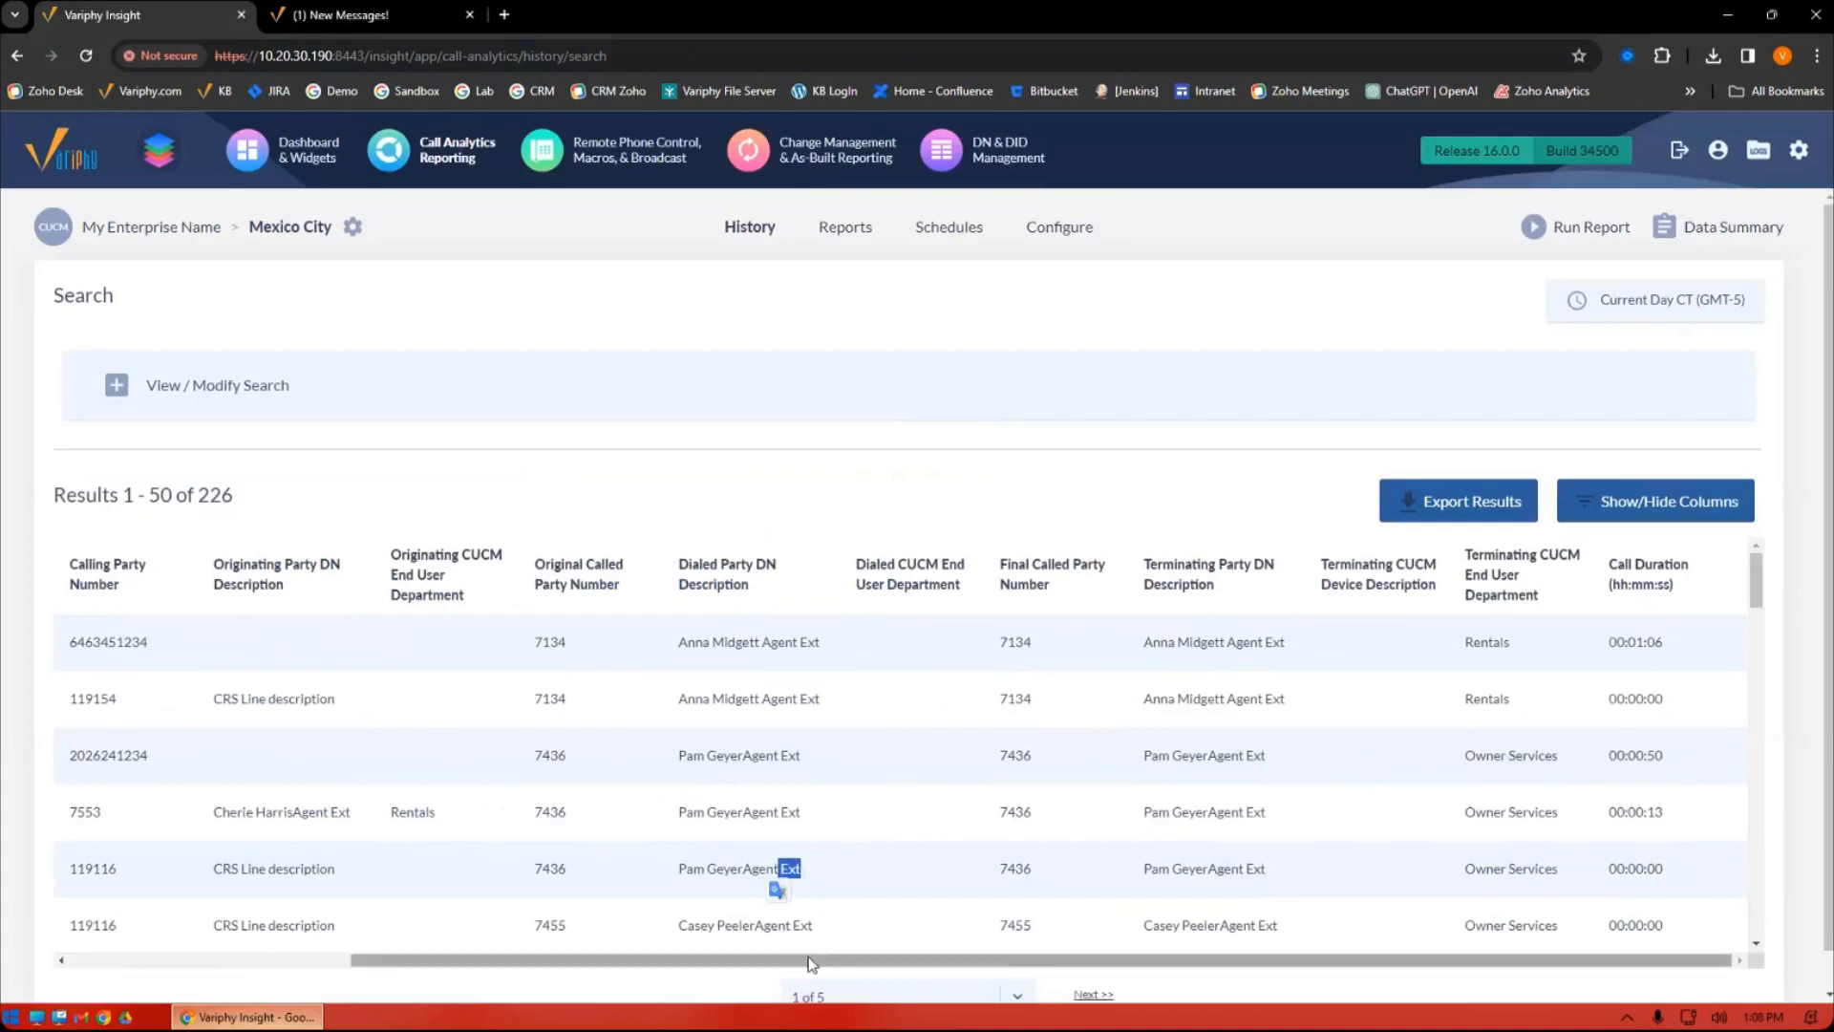
{"action": "left_click_drag", "start_coordinate": [808, 961], "coordinate": [623, 965]}
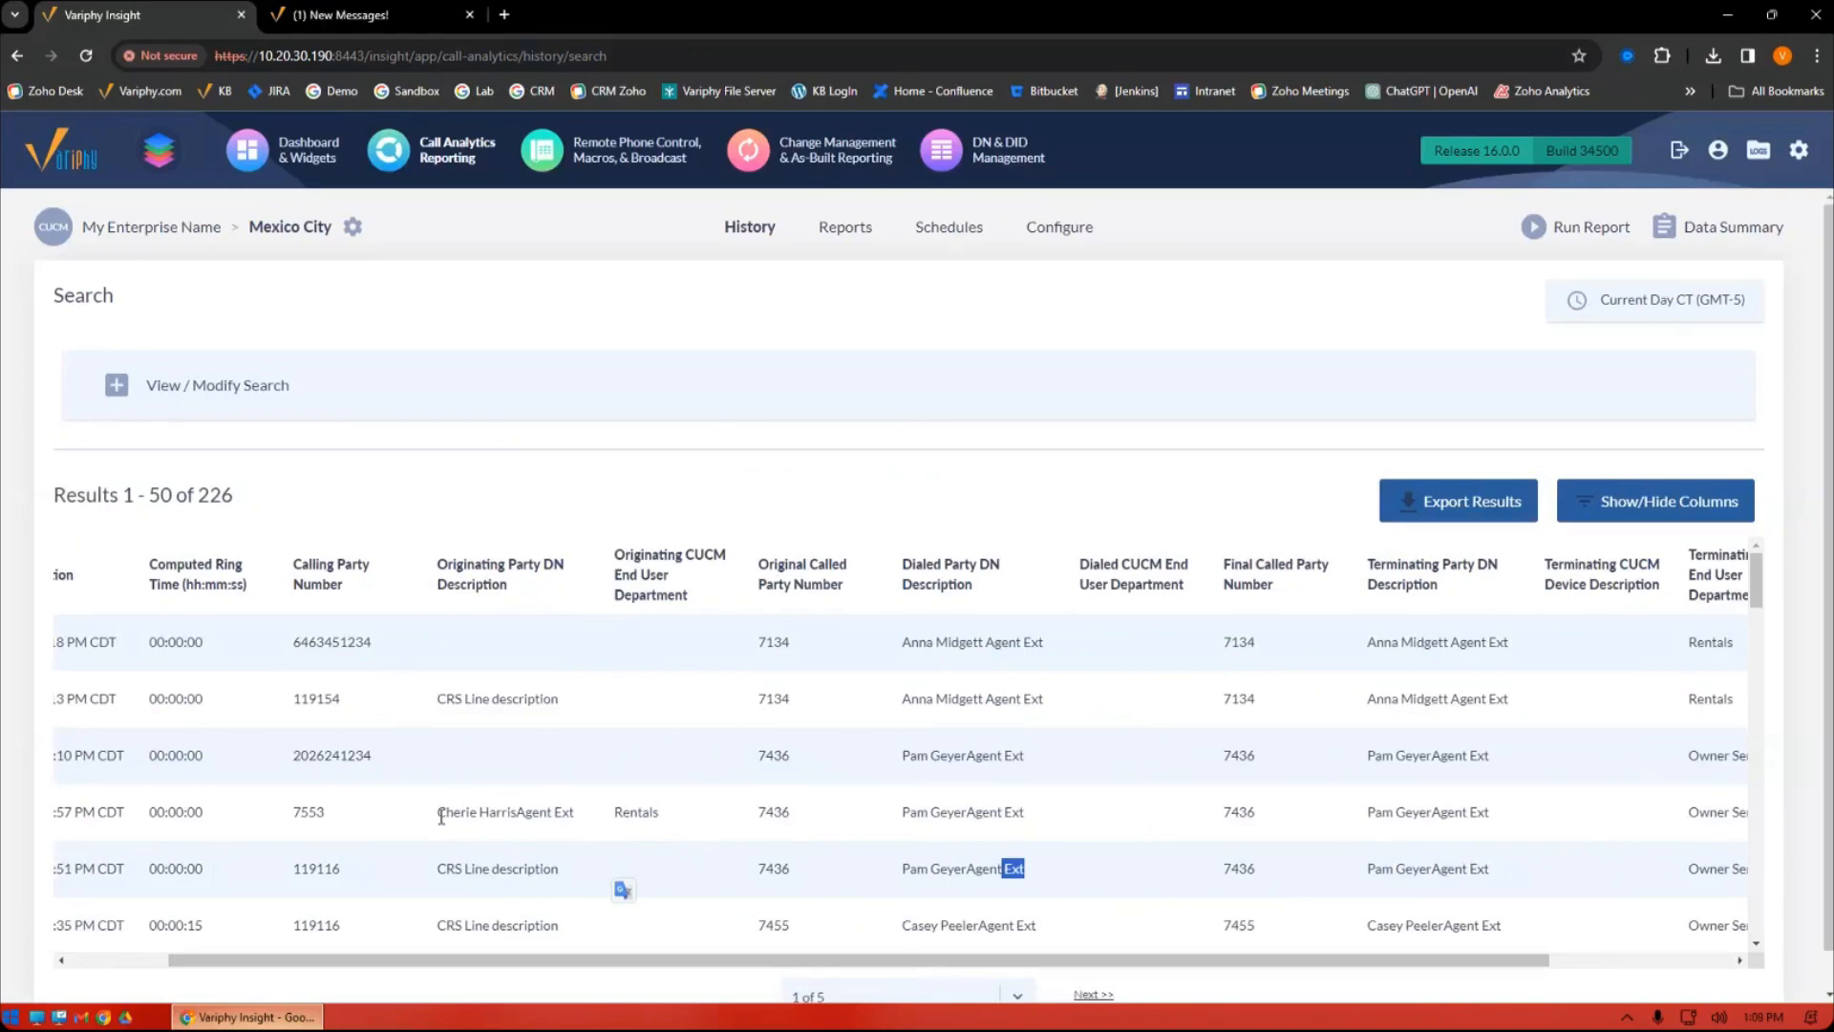
Change the DN description search to ends with "mobility", view the matching calls and check the originating party descriptions.
{"action": "left_click", "coordinate": [117, 392]}
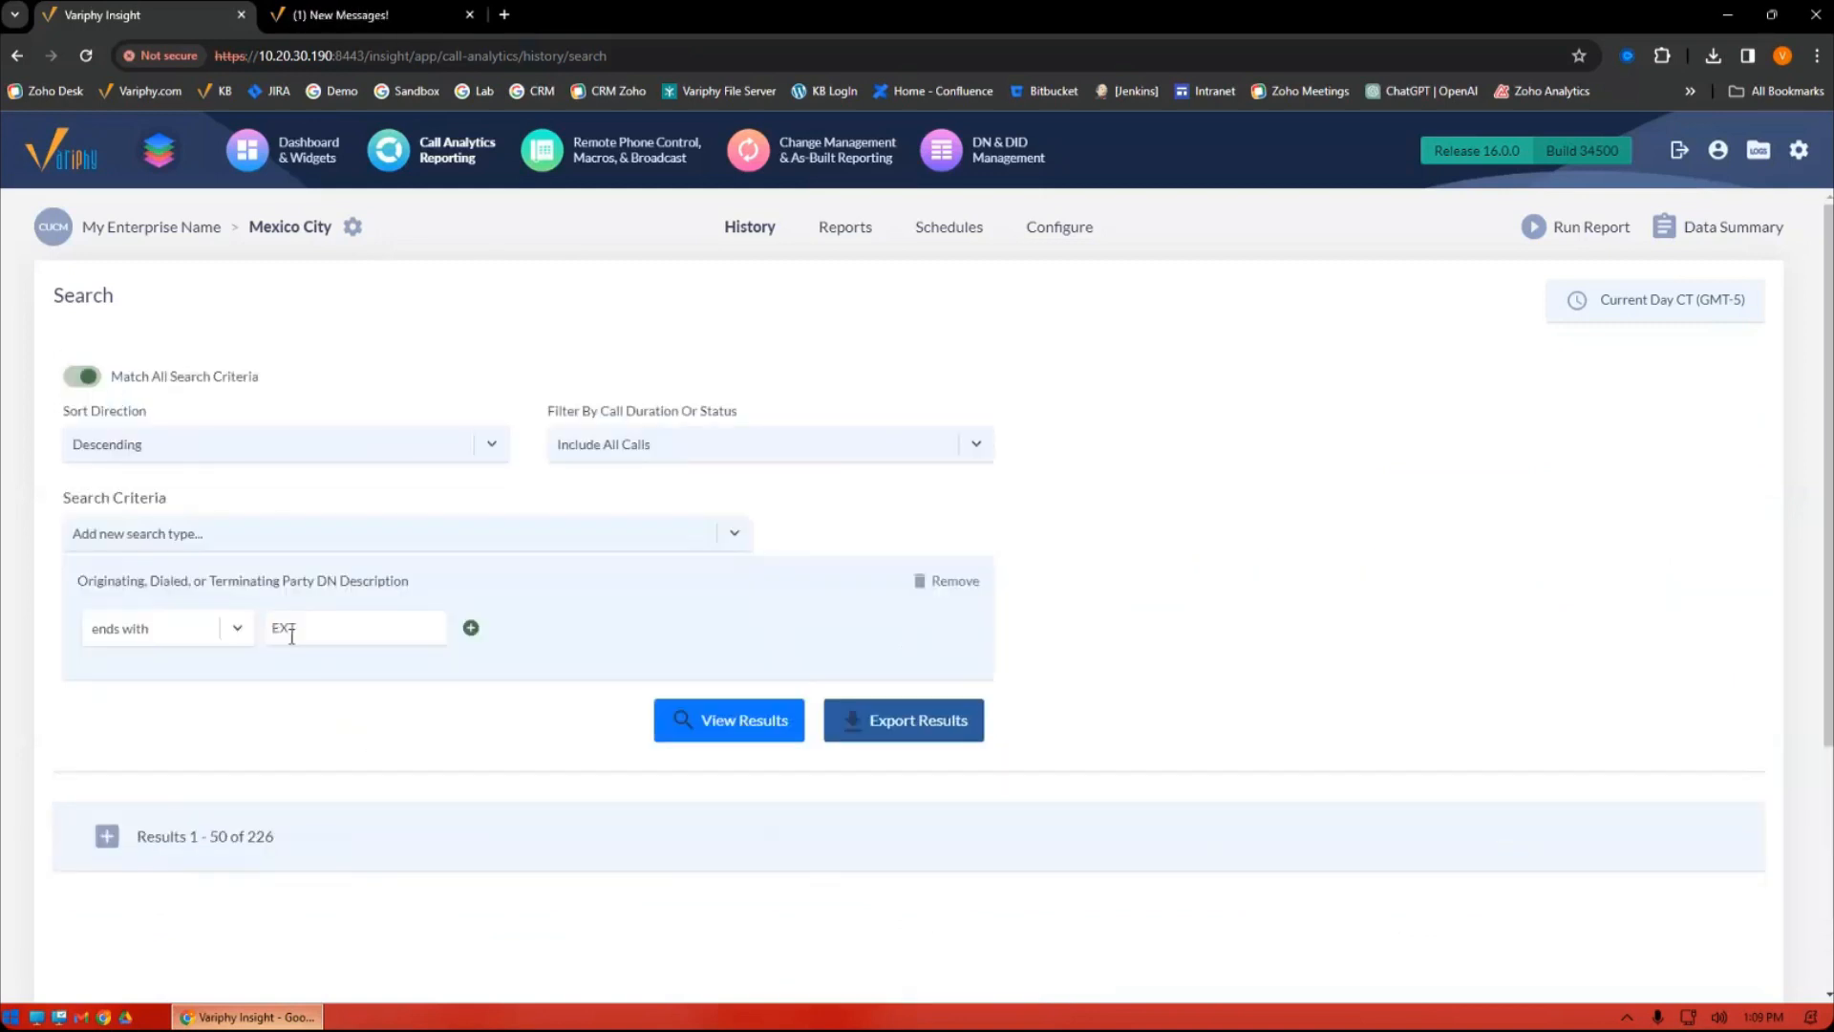
{"action": "left_click_drag", "start_coordinate": [306, 632], "coordinate": [264, 638]}
{"action": "type", "text": "MOBIL"}
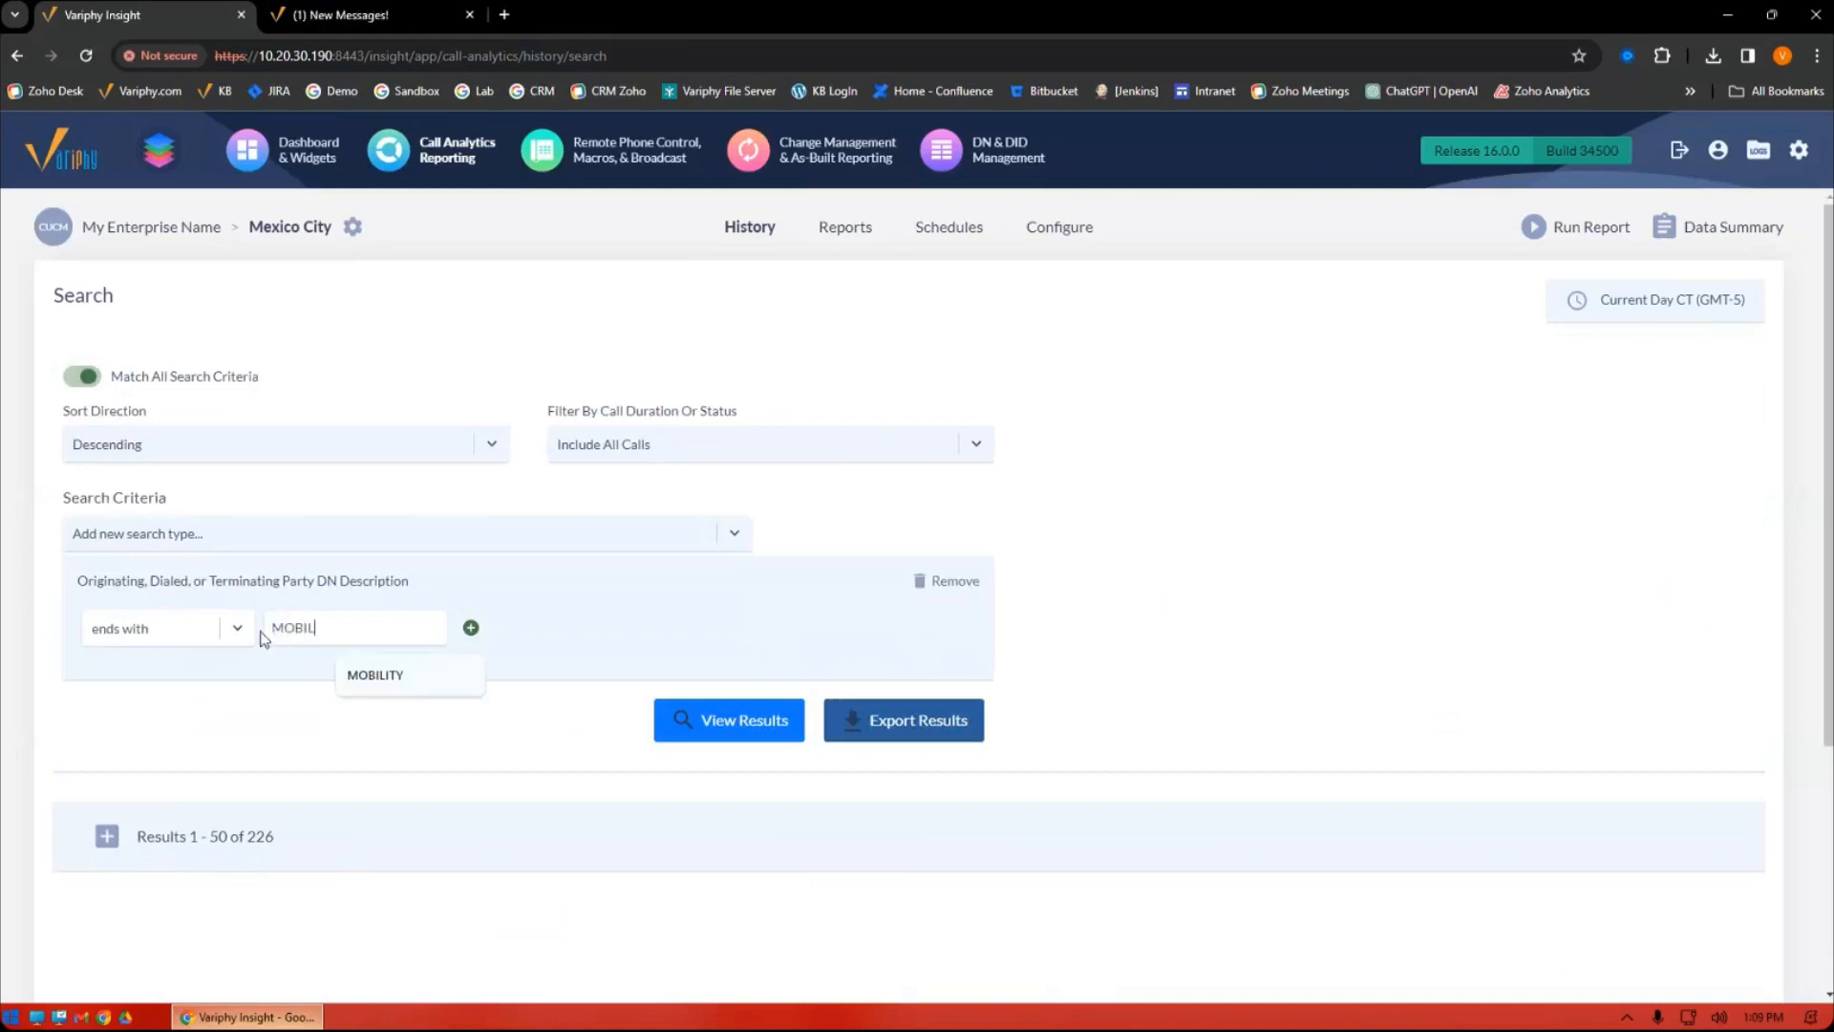
{"action": "type", "text": "TY"}
{"action": "left_click", "coordinate": [680, 724]}
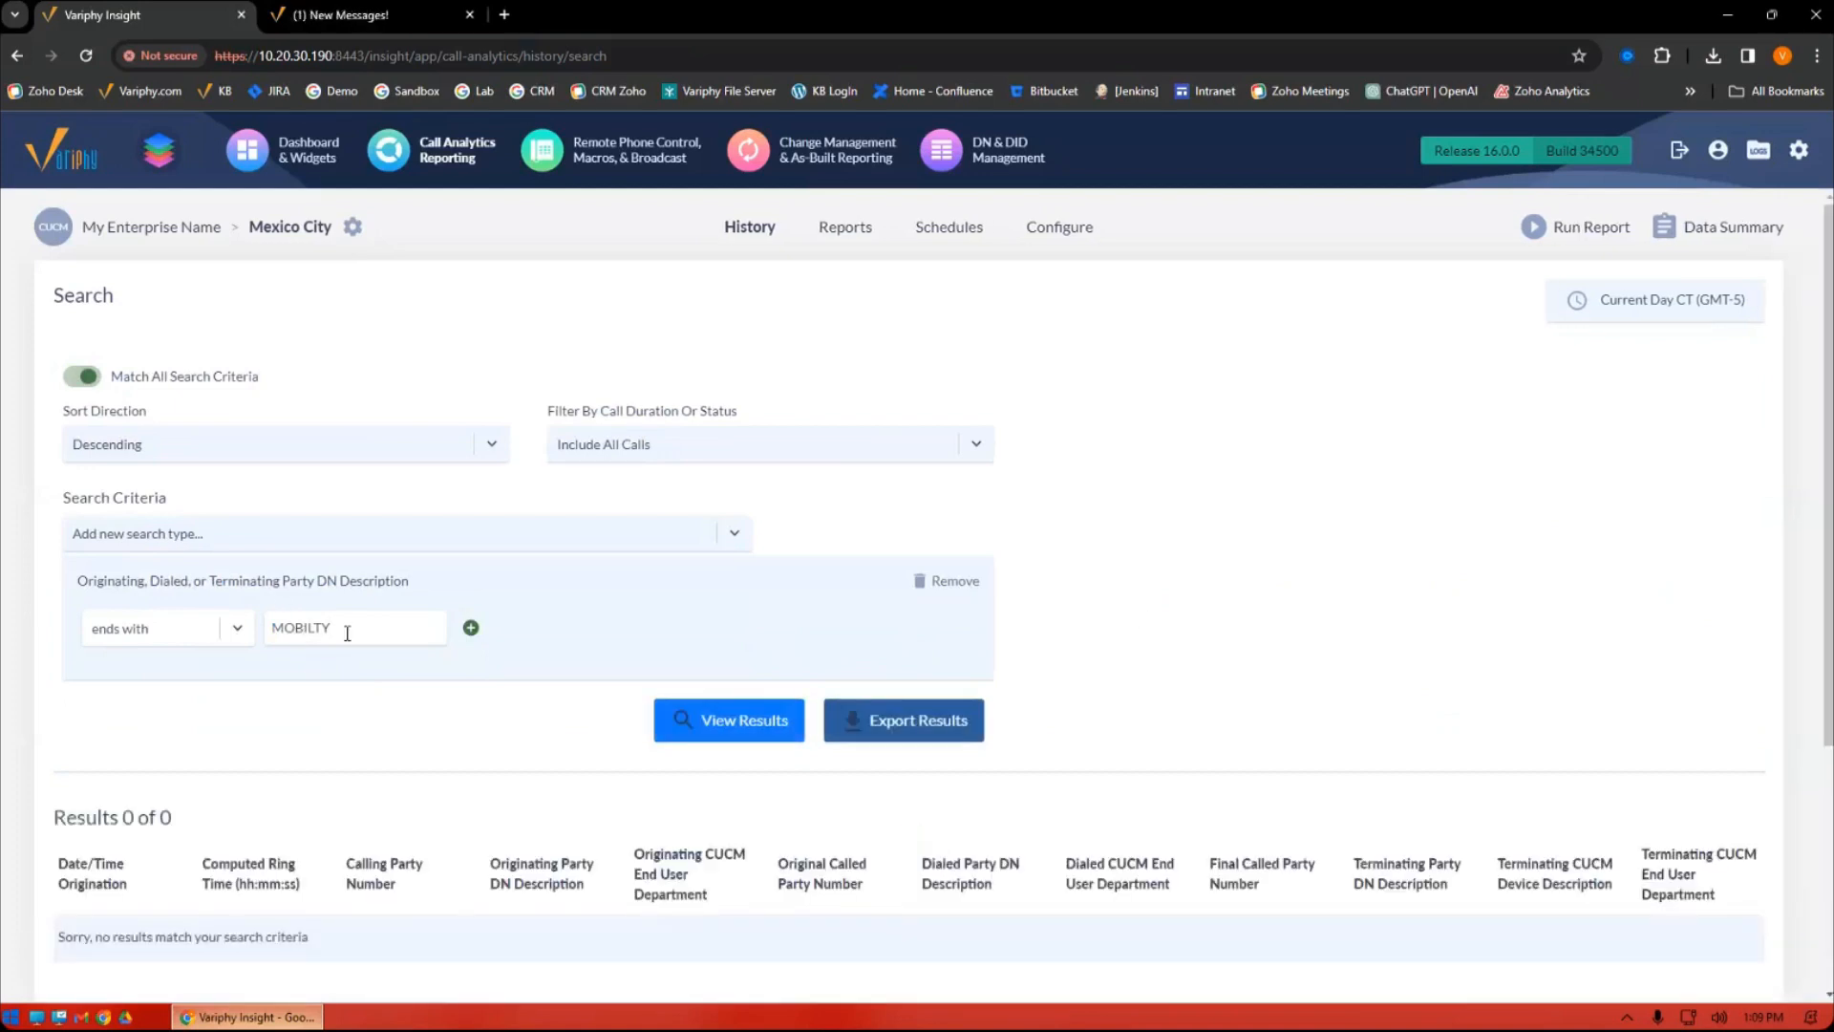
{"action": "double_click", "coordinate": [304, 631]}
{"action": "type", "text": "mobility"}
{"action": "left_click", "coordinate": [659, 721]}
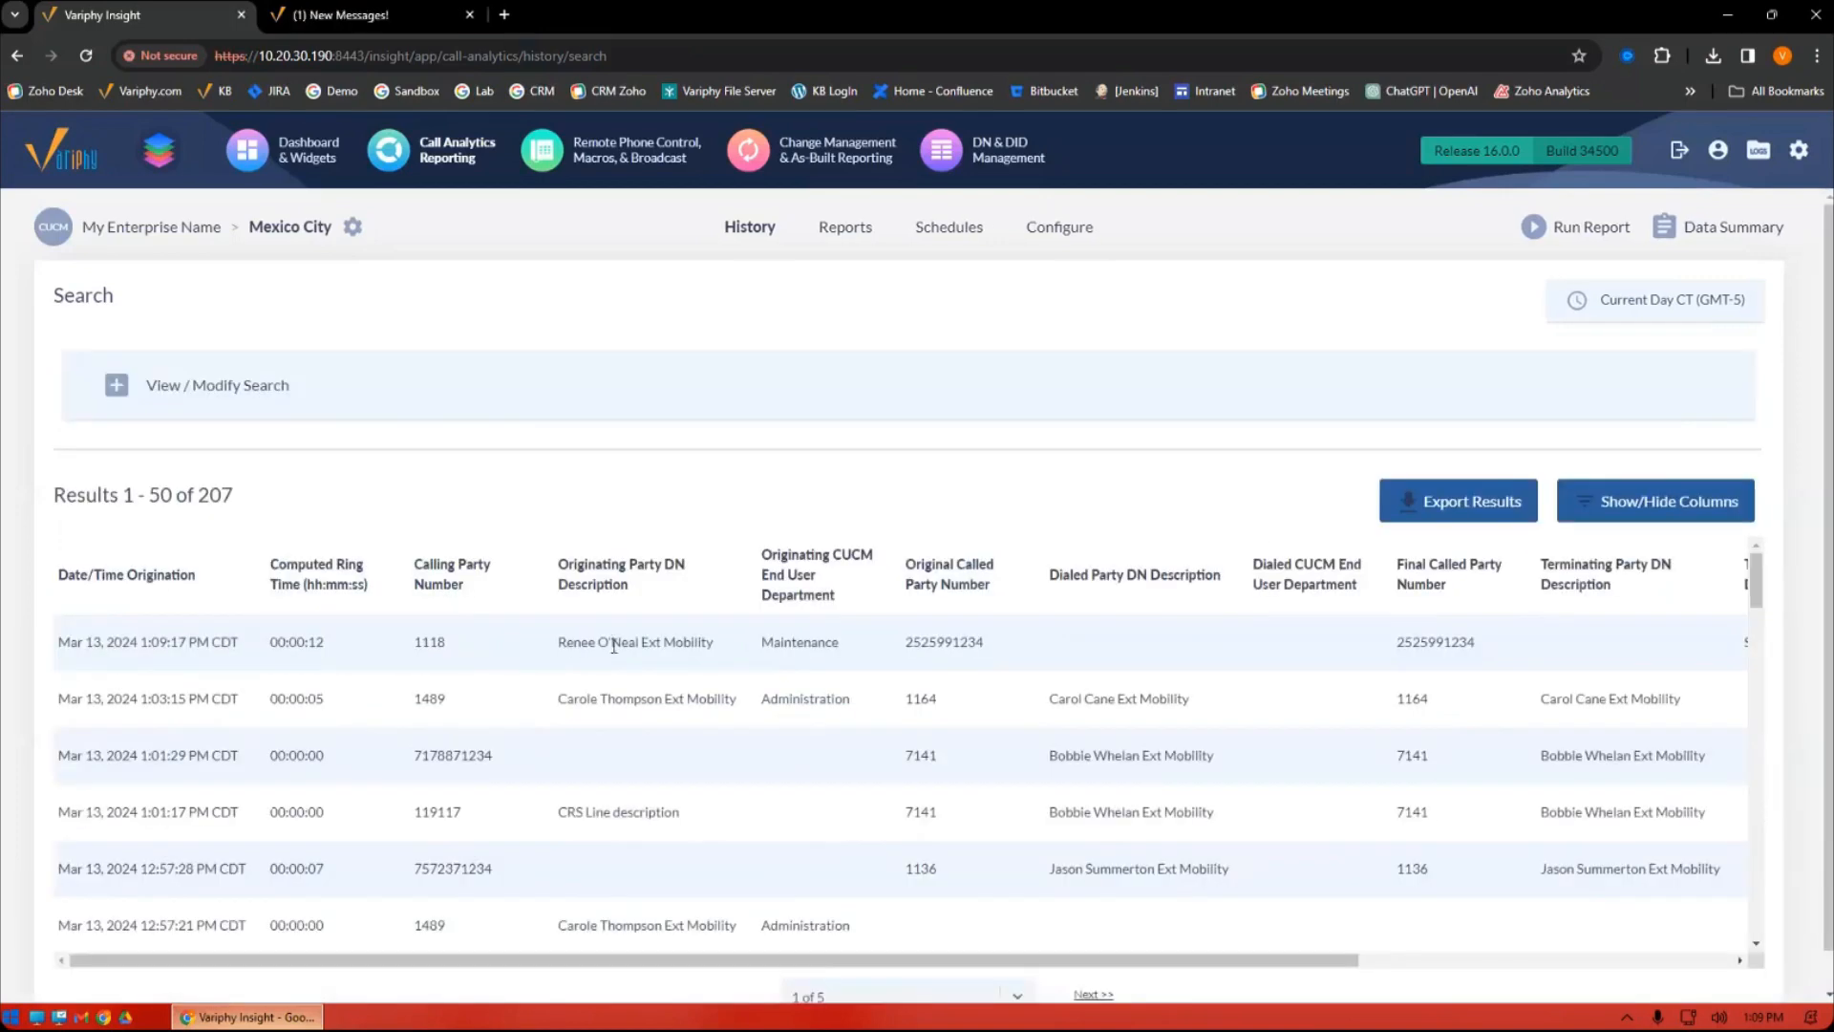
{"action": "left_click_drag", "start_coordinate": [662, 641], "coordinate": [685, 708]}
{"action": "left_click_drag", "start_coordinate": [687, 925], "coordinate": [521, 967]}
Replace the DN description criterion with Terminating CUCM Department.
{"action": "left_click", "coordinate": [118, 383]}
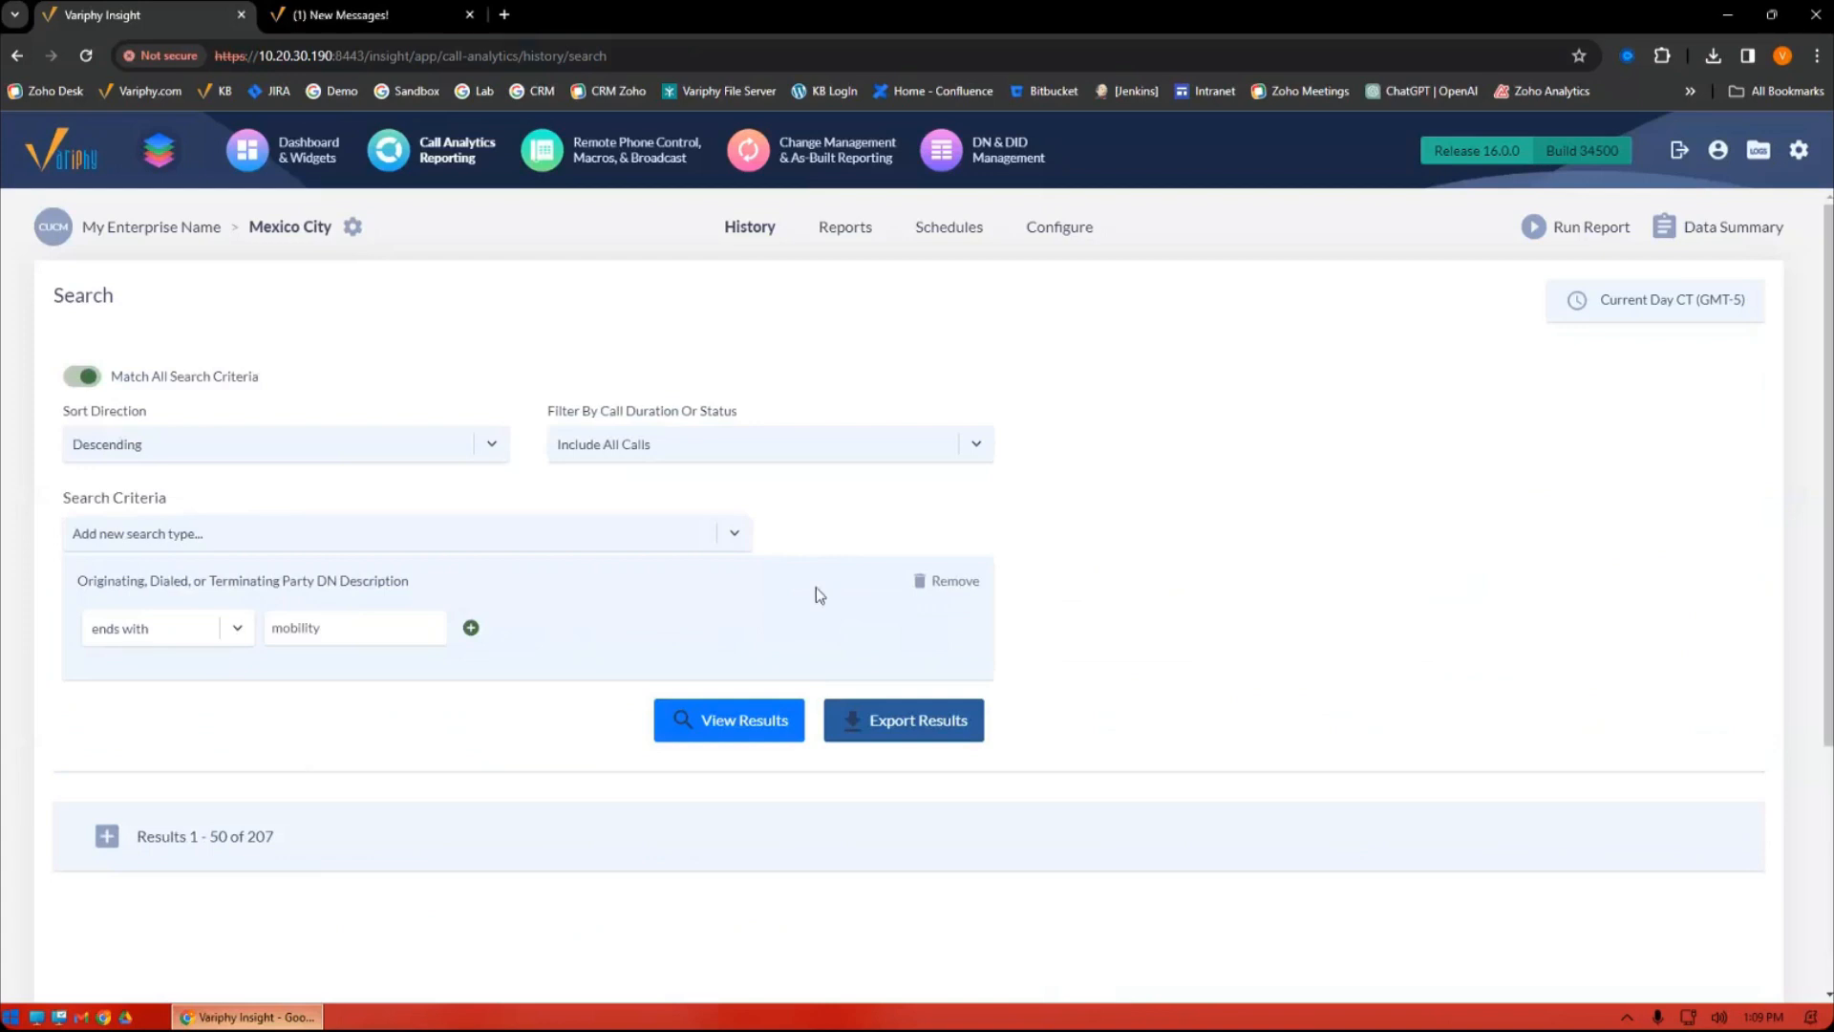
{"action": "left_click", "coordinate": [955, 581]}
{"action": "left_click", "coordinate": [461, 545]}
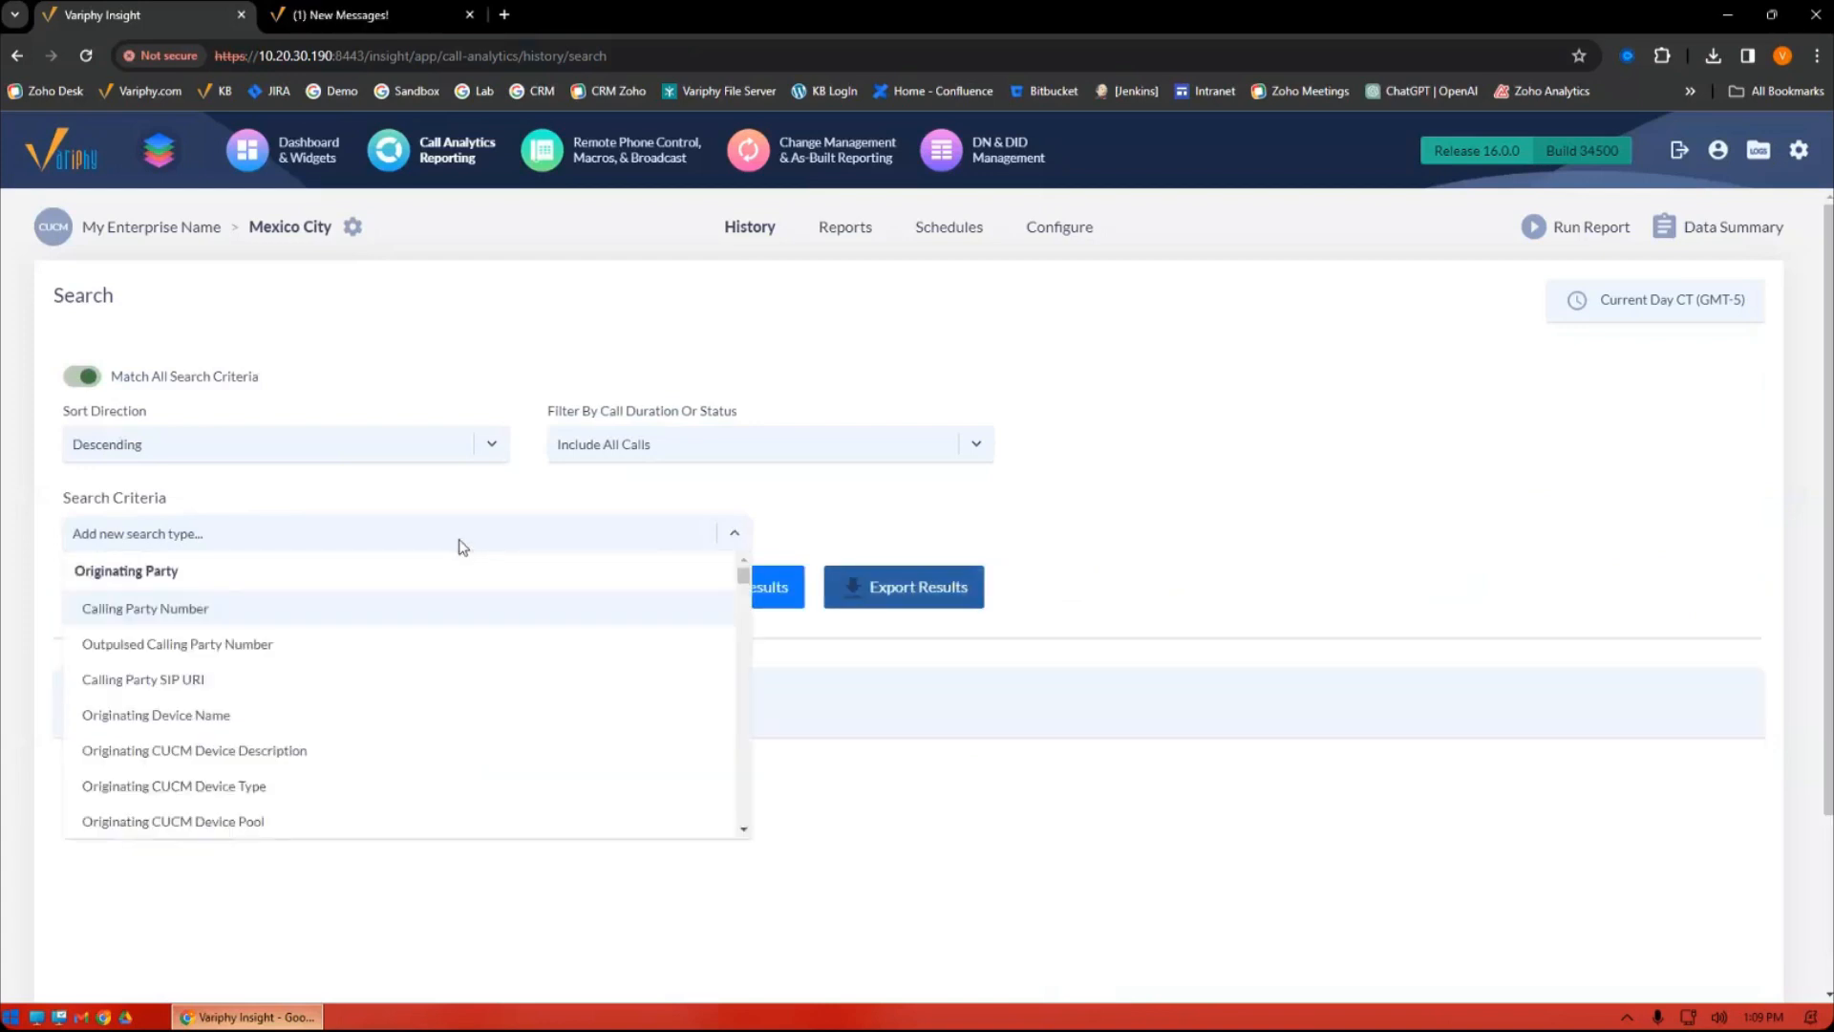
{"action": "type", "text": "dep"}
{"action": "left_click", "coordinate": [285, 760]}
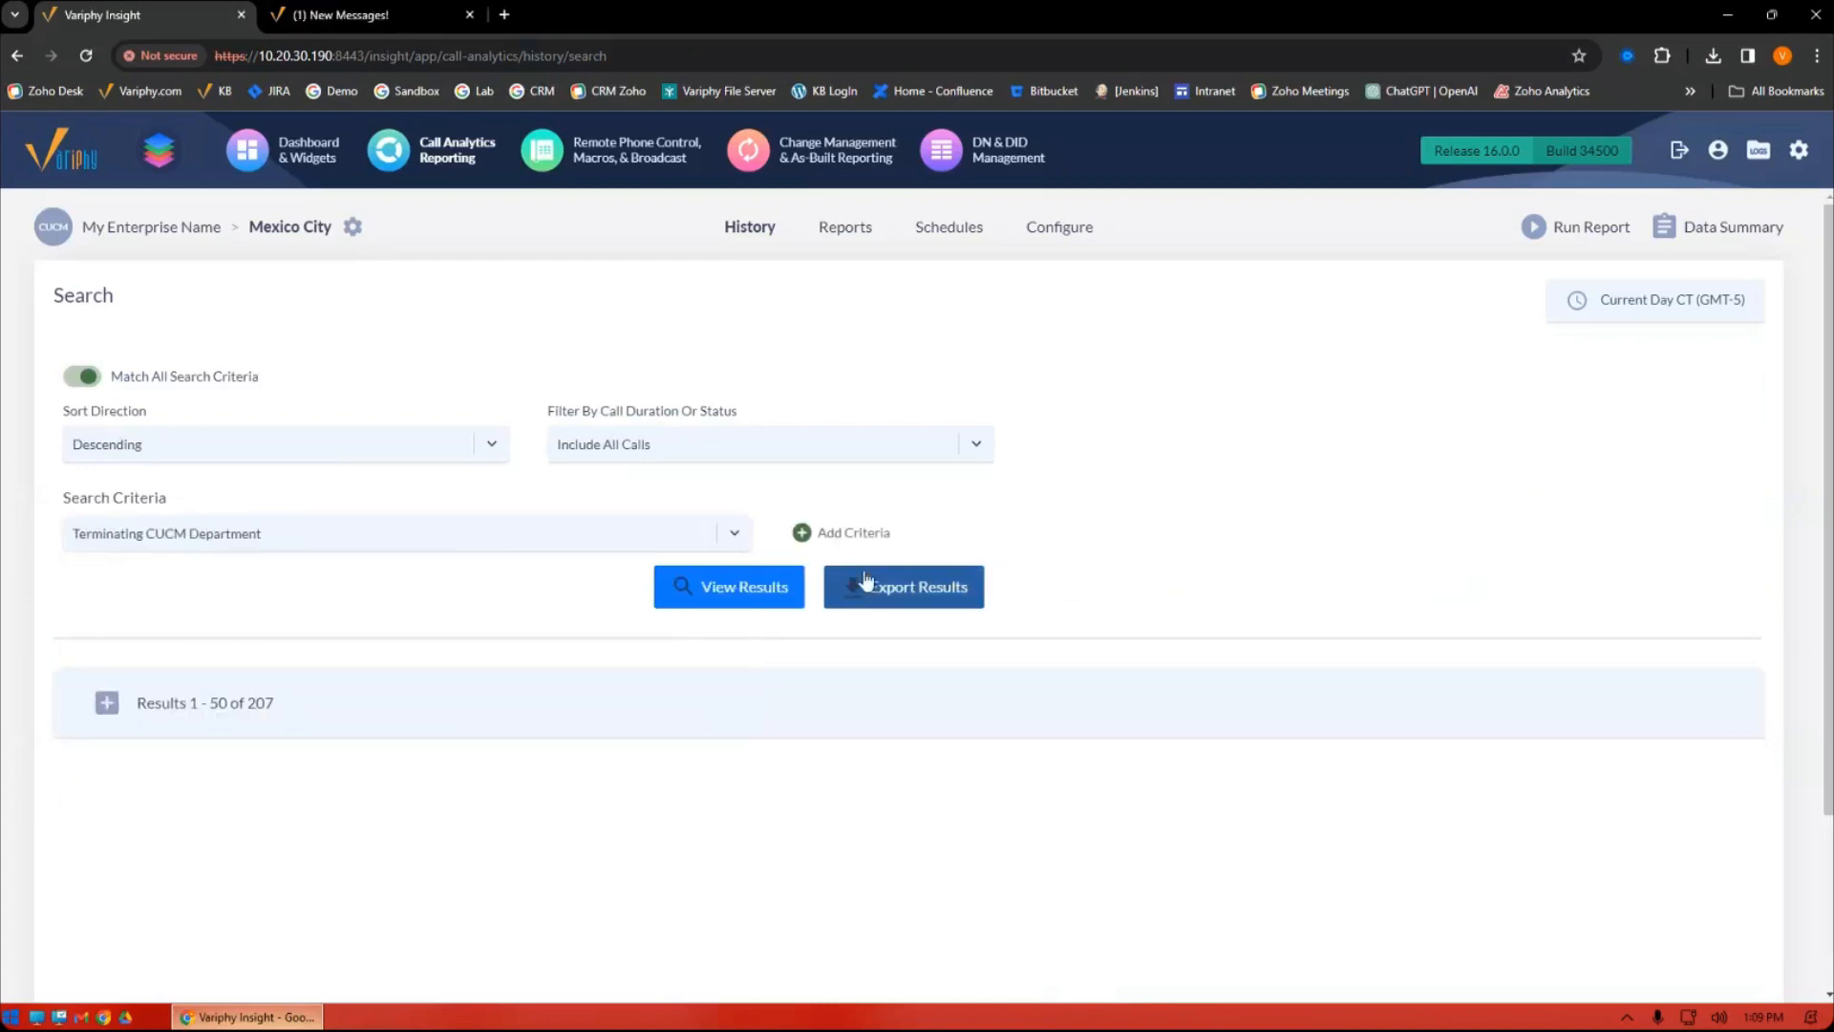
{"action": "left_click", "coordinate": [807, 532]}
Choose Maintenance as the terminating department and view the matching calls.
{"action": "left_click", "coordinate": [279, 630]}
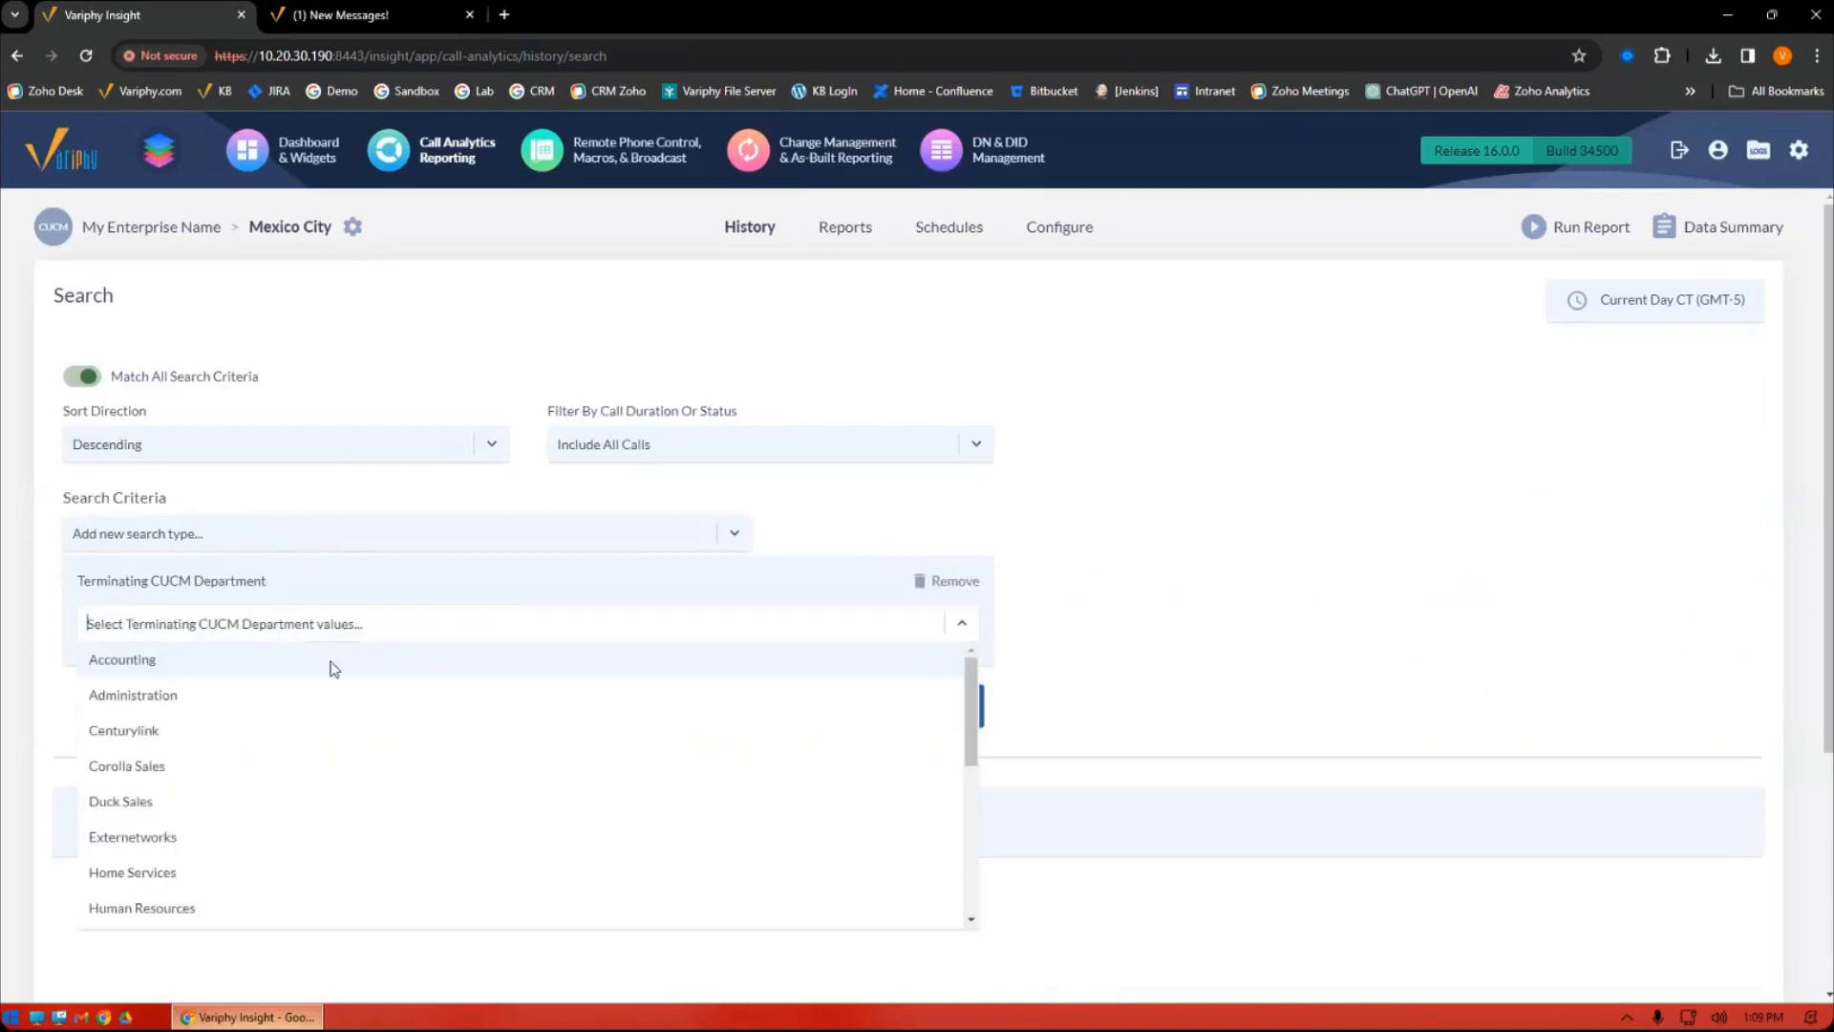
{"action": "scroll", "coordinate": [222, 785], "scroll_direction": "down", "scroll_amount": 3}
{"action": "left_click", "coordinate": [170, 858]}
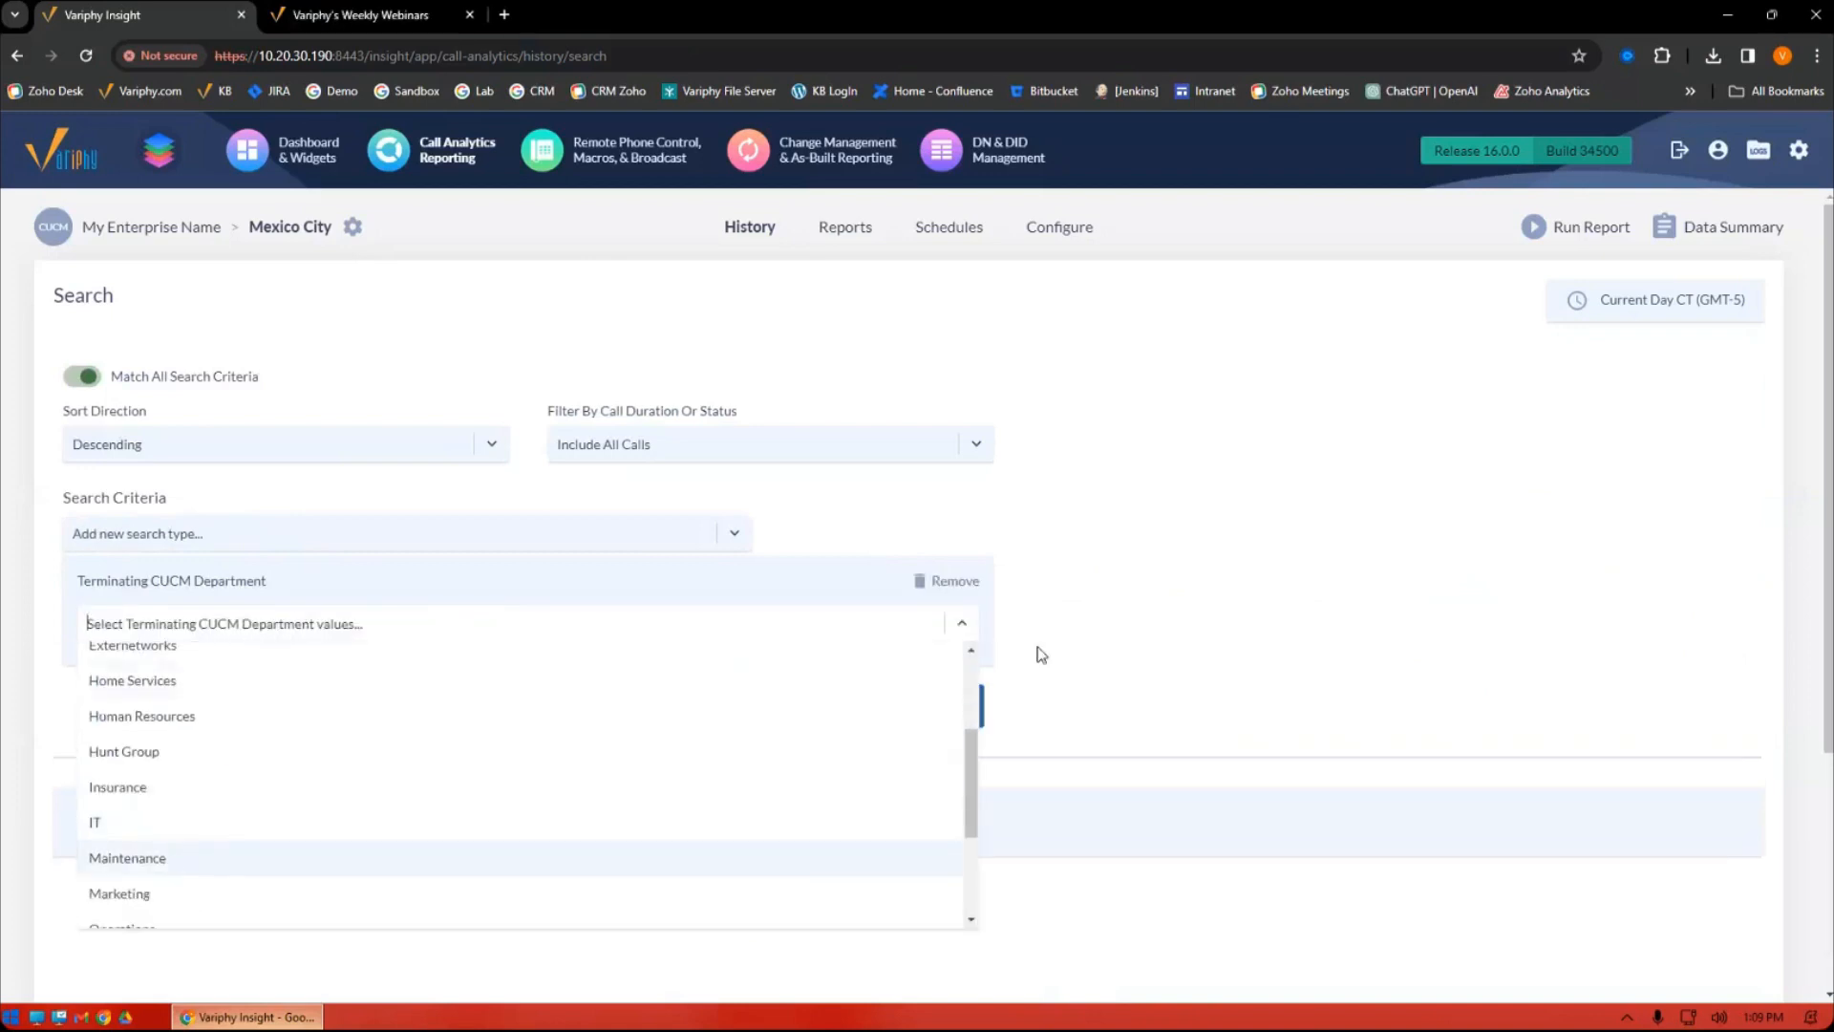
{"action": "left_click", "coordinate": [729, 705]}
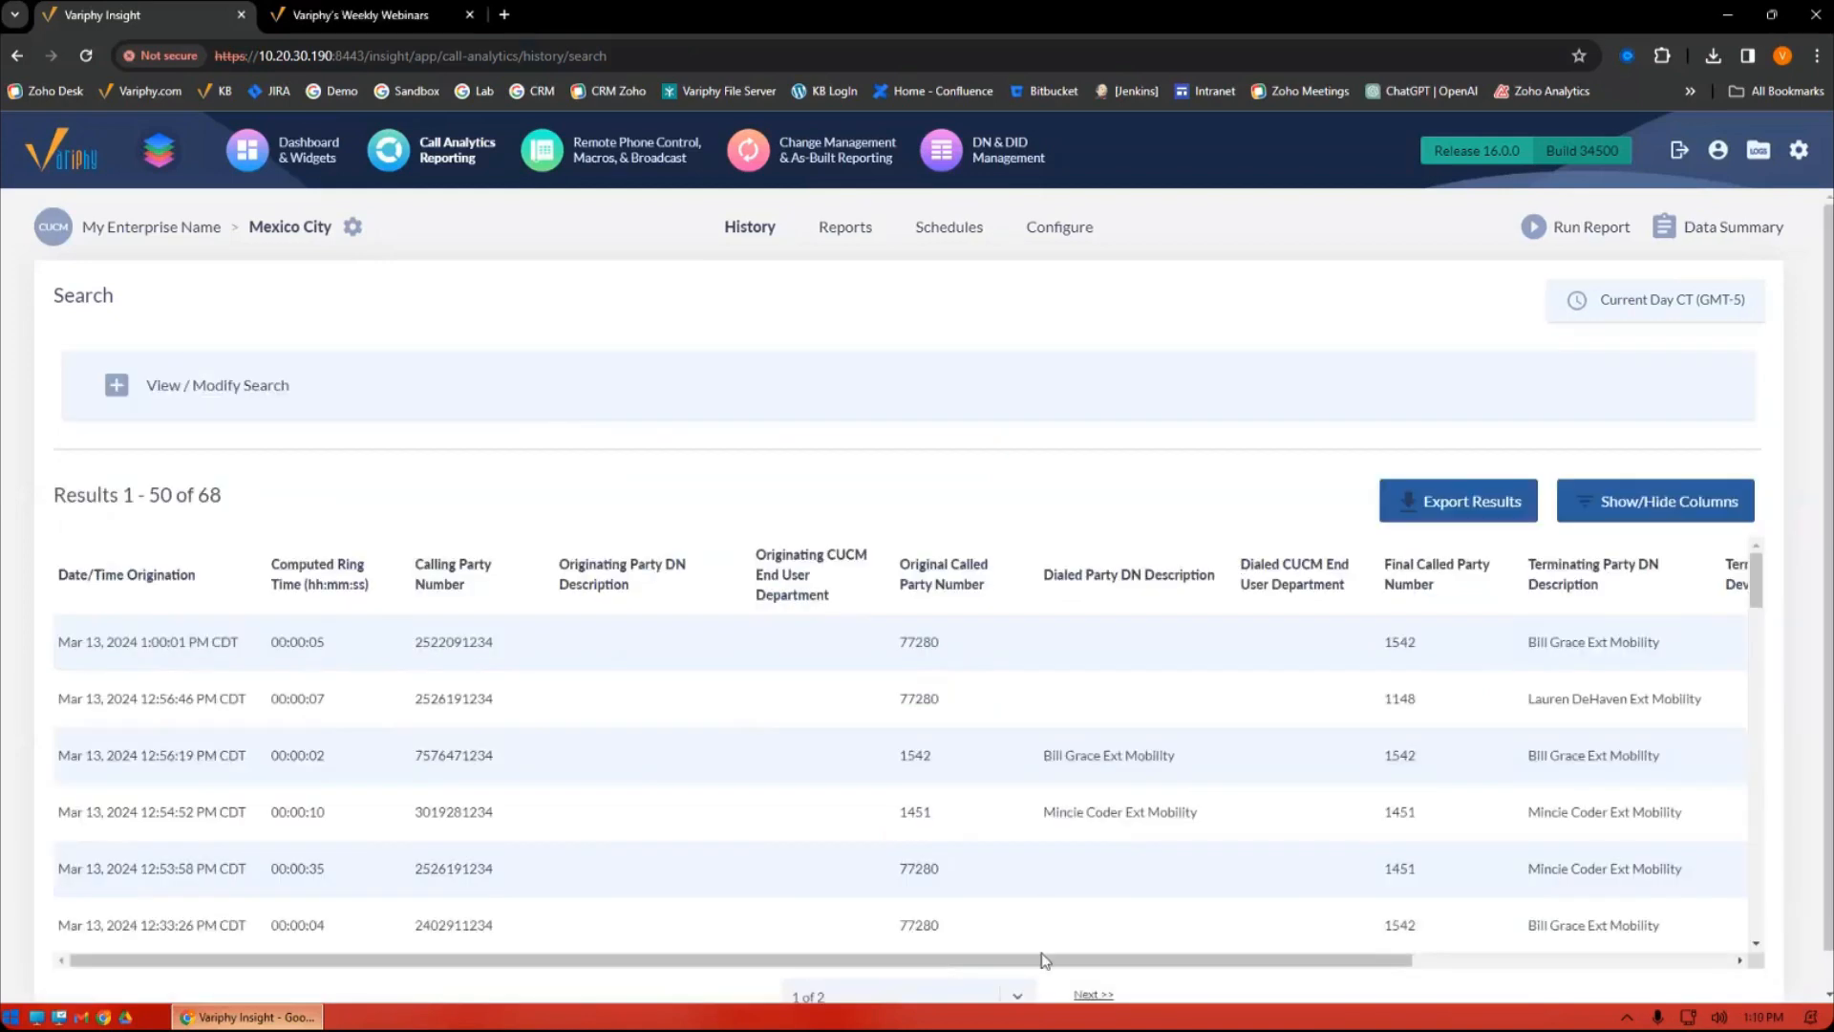
Check the visible column configuration for further department columns by filtering on "dep", and leave it without saving.
{"action": "left_click_drag", "start_coordinate": [1044, 960], "coordinate": [1362, 961]}
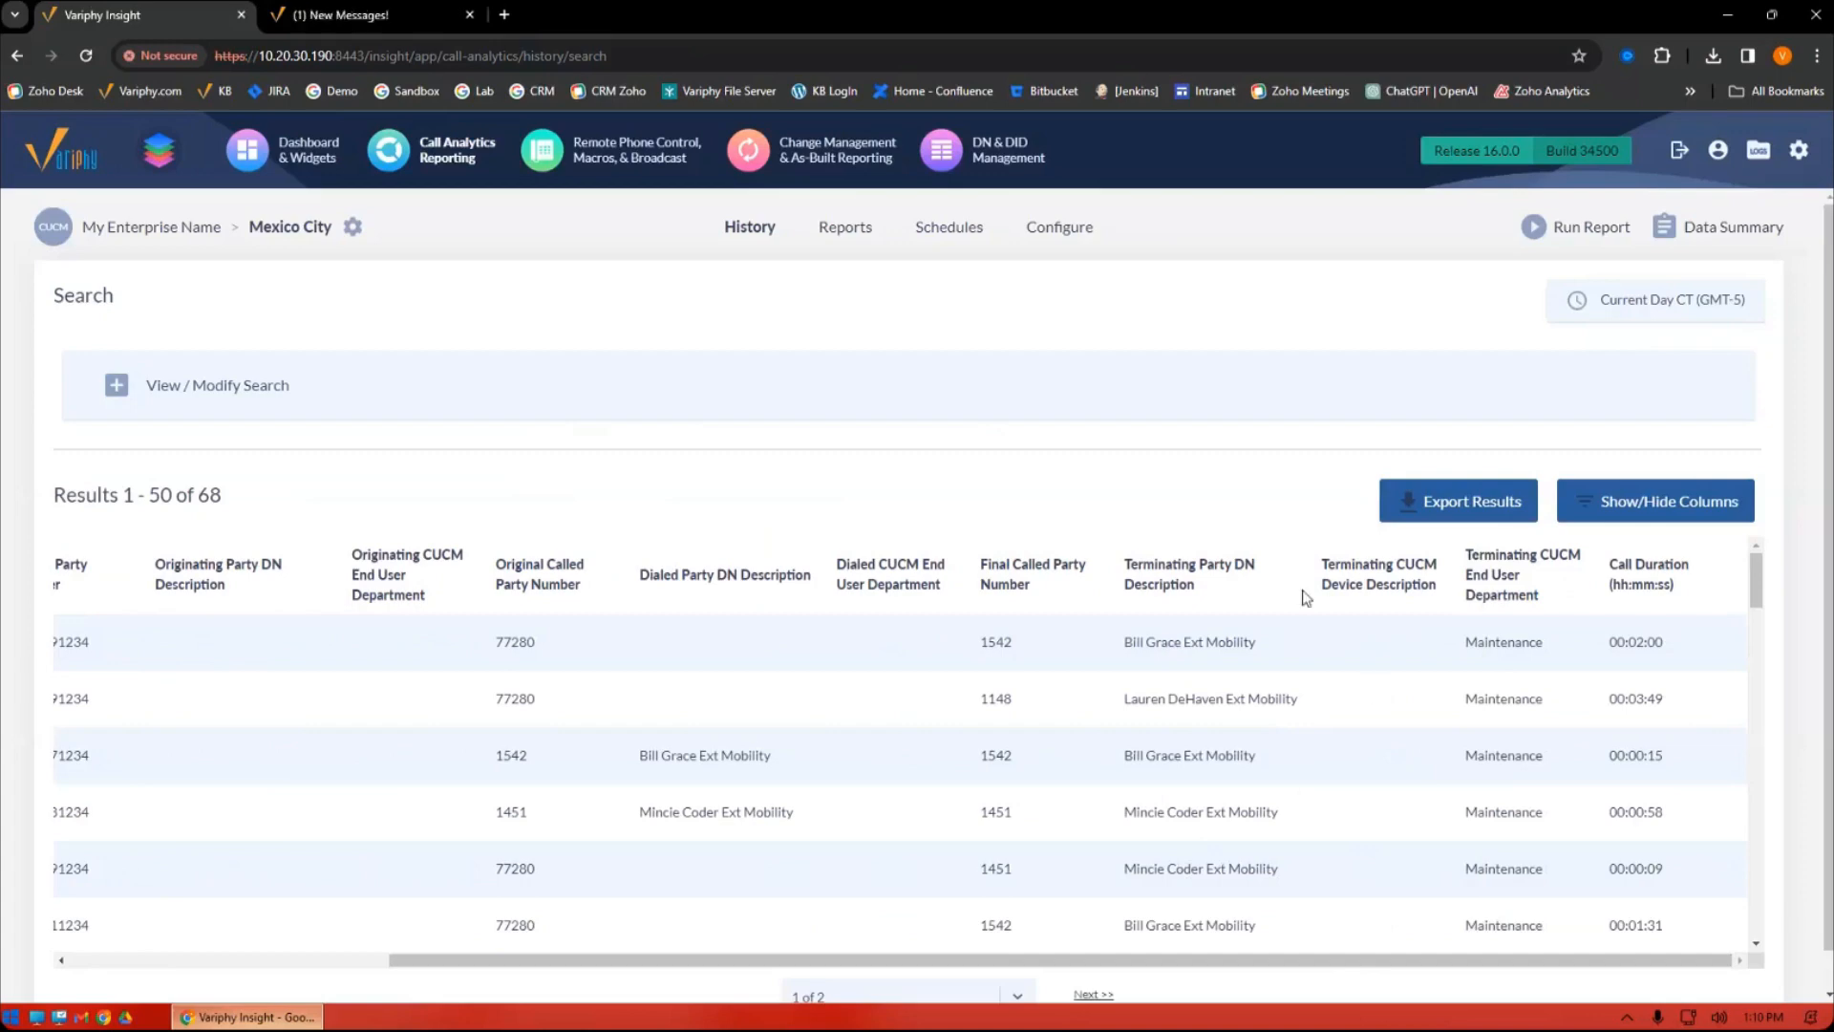
{"action": "left_click", "coordinate": [1644, 504]}
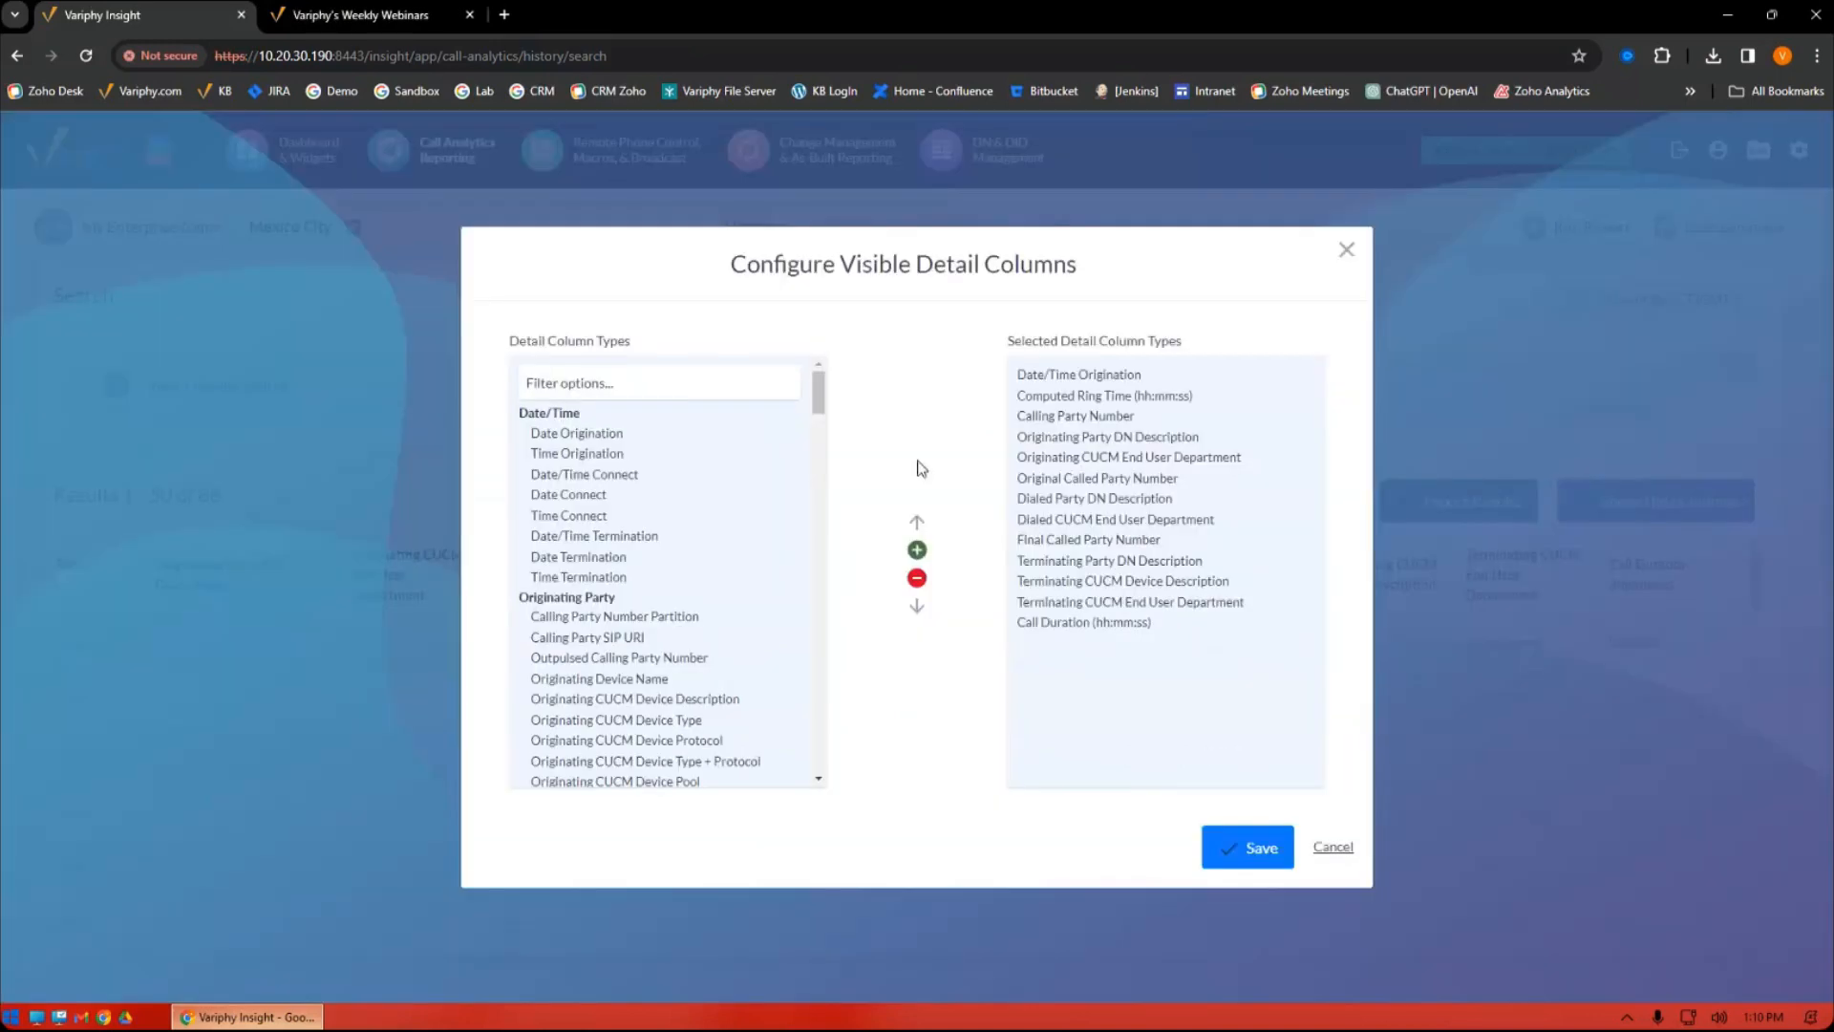
{"action": "left_click", "coordinate": [643, 375]}
{"action": "type", "text": "dep"}
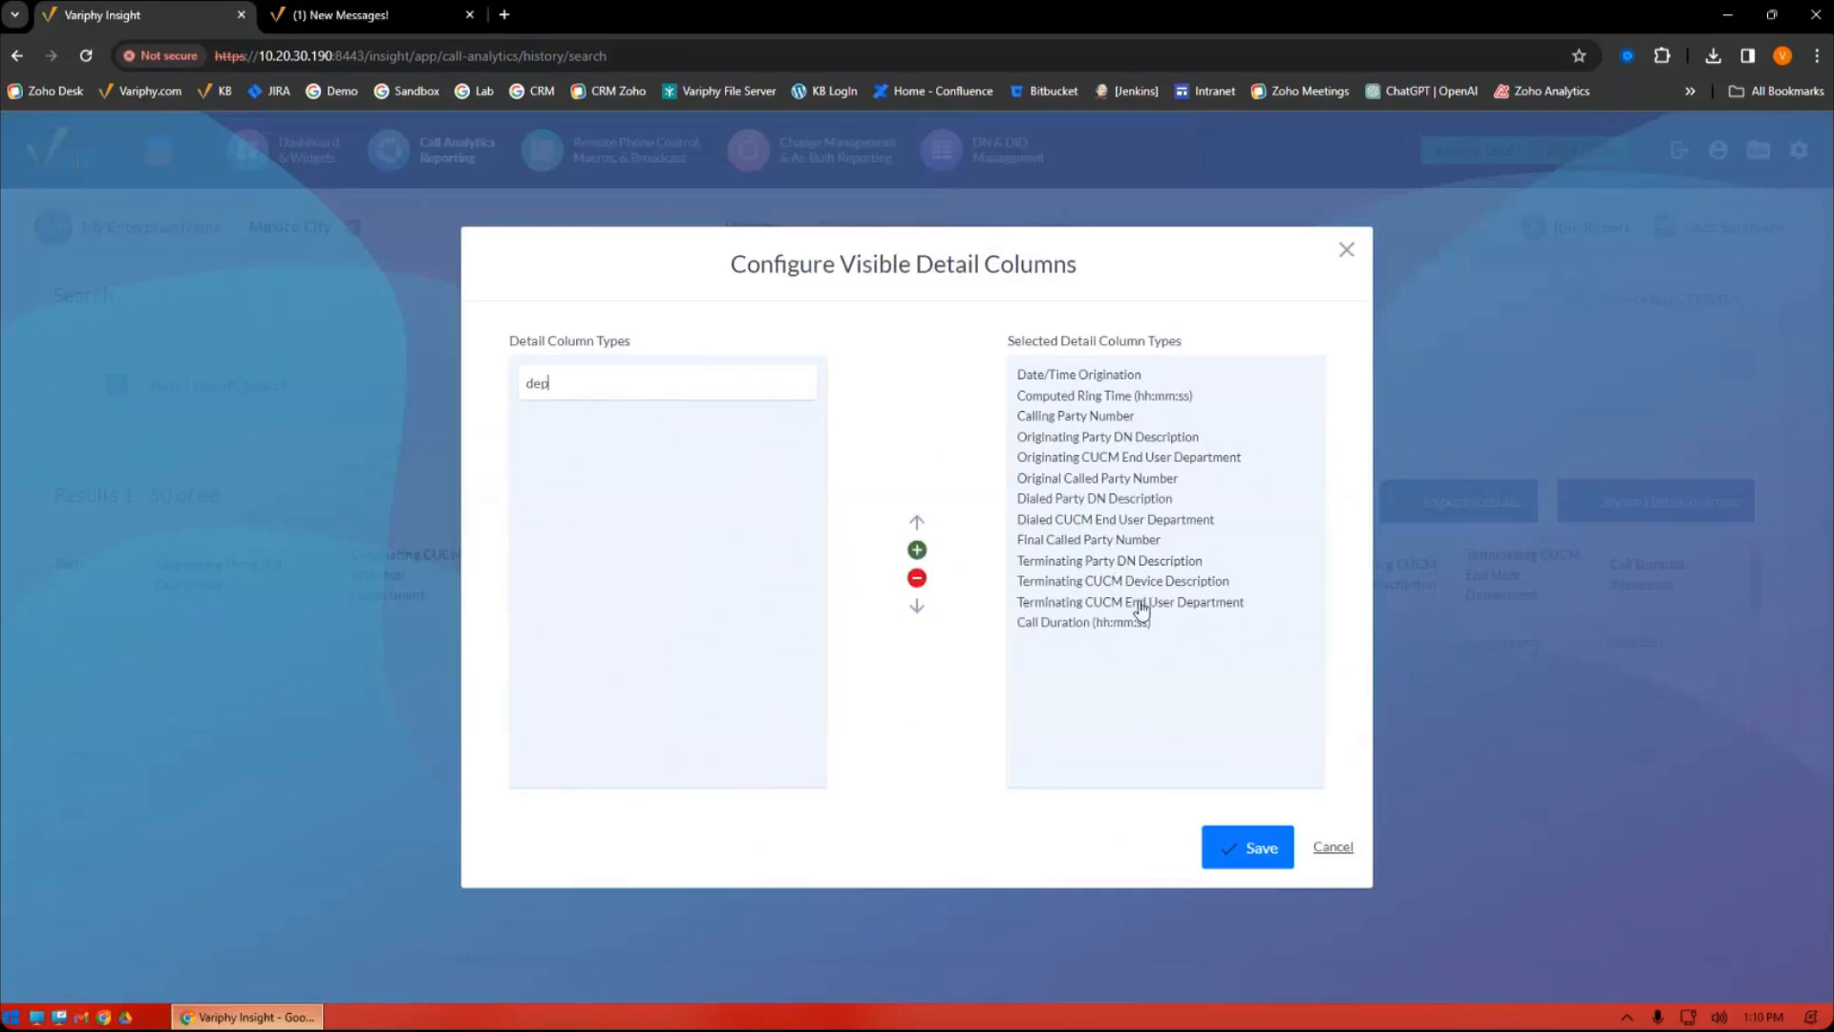
{"action": "left_click", "coordinate": [1333, 848]}
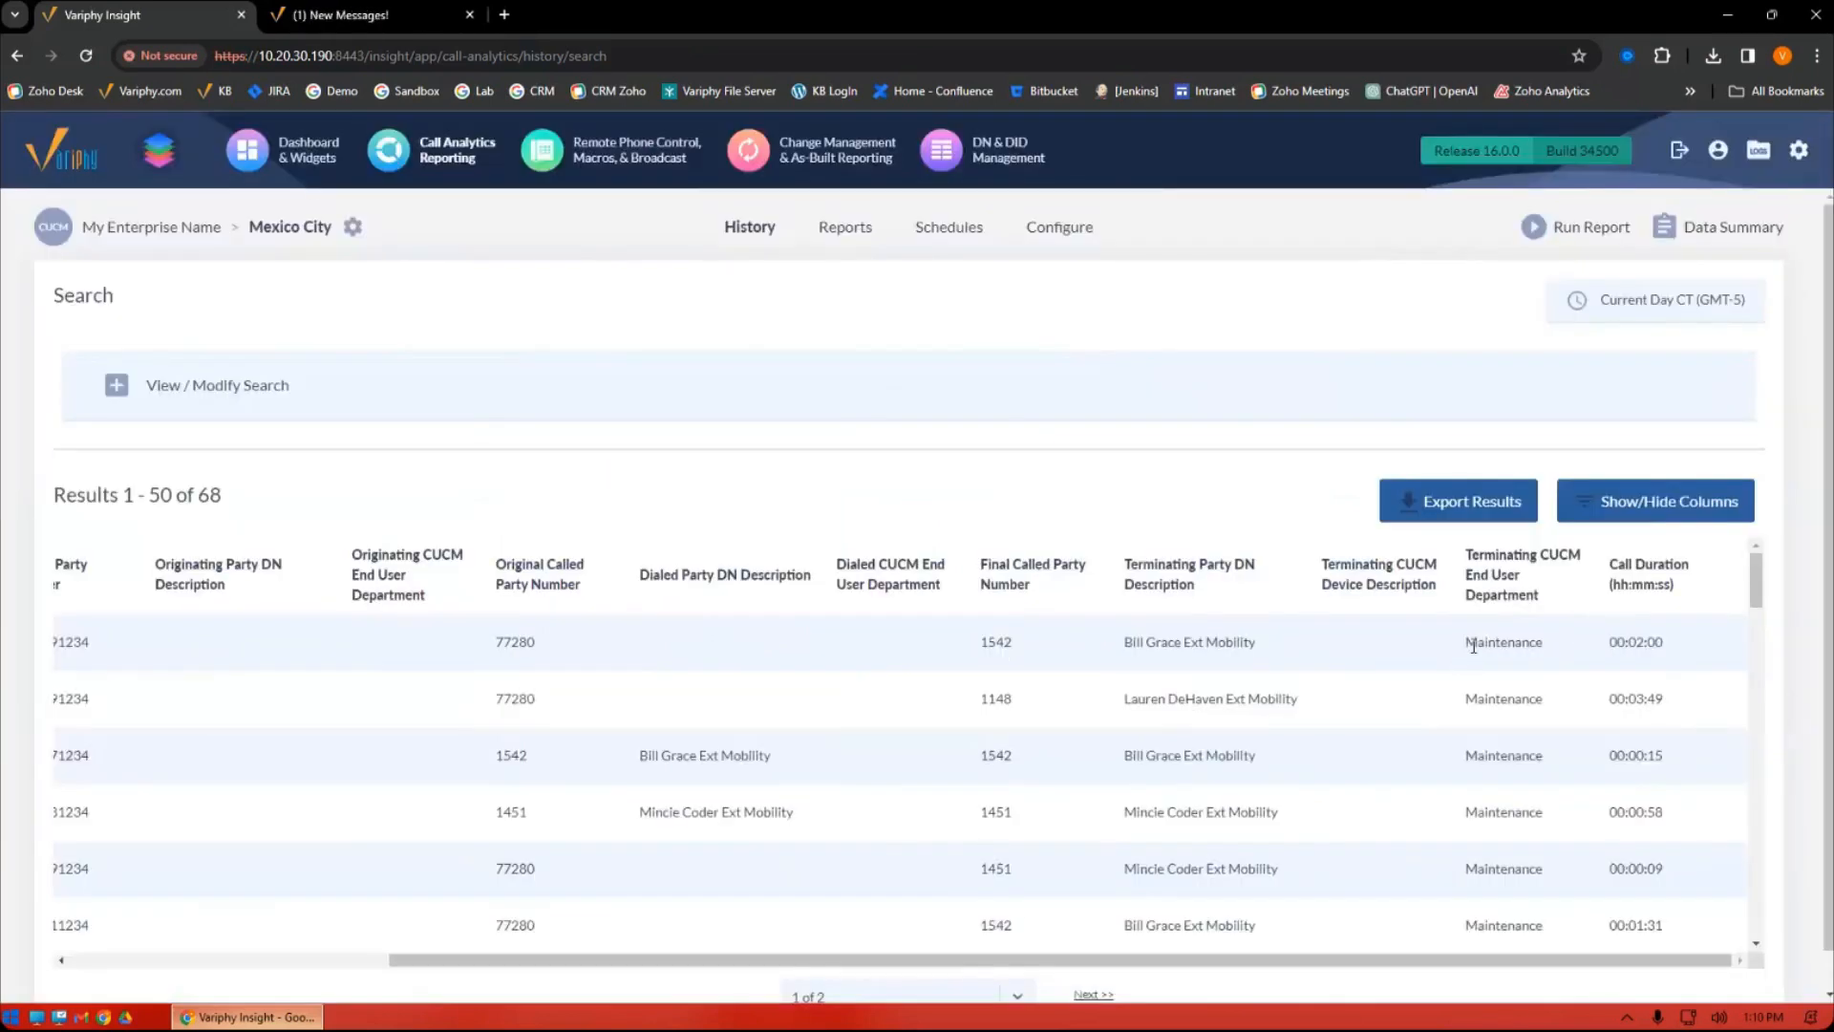
Compare the terminating party DN descriptions with the terminating end user department across the Maintenance calls.
{"action": "left_click_drag", "start_coordinate": [1467, 650], "coordinate": [1520, 761]}
{"action": "left_click_drag", "start_coordinate": [1133, 643], "coordinate": [1207, 644]}
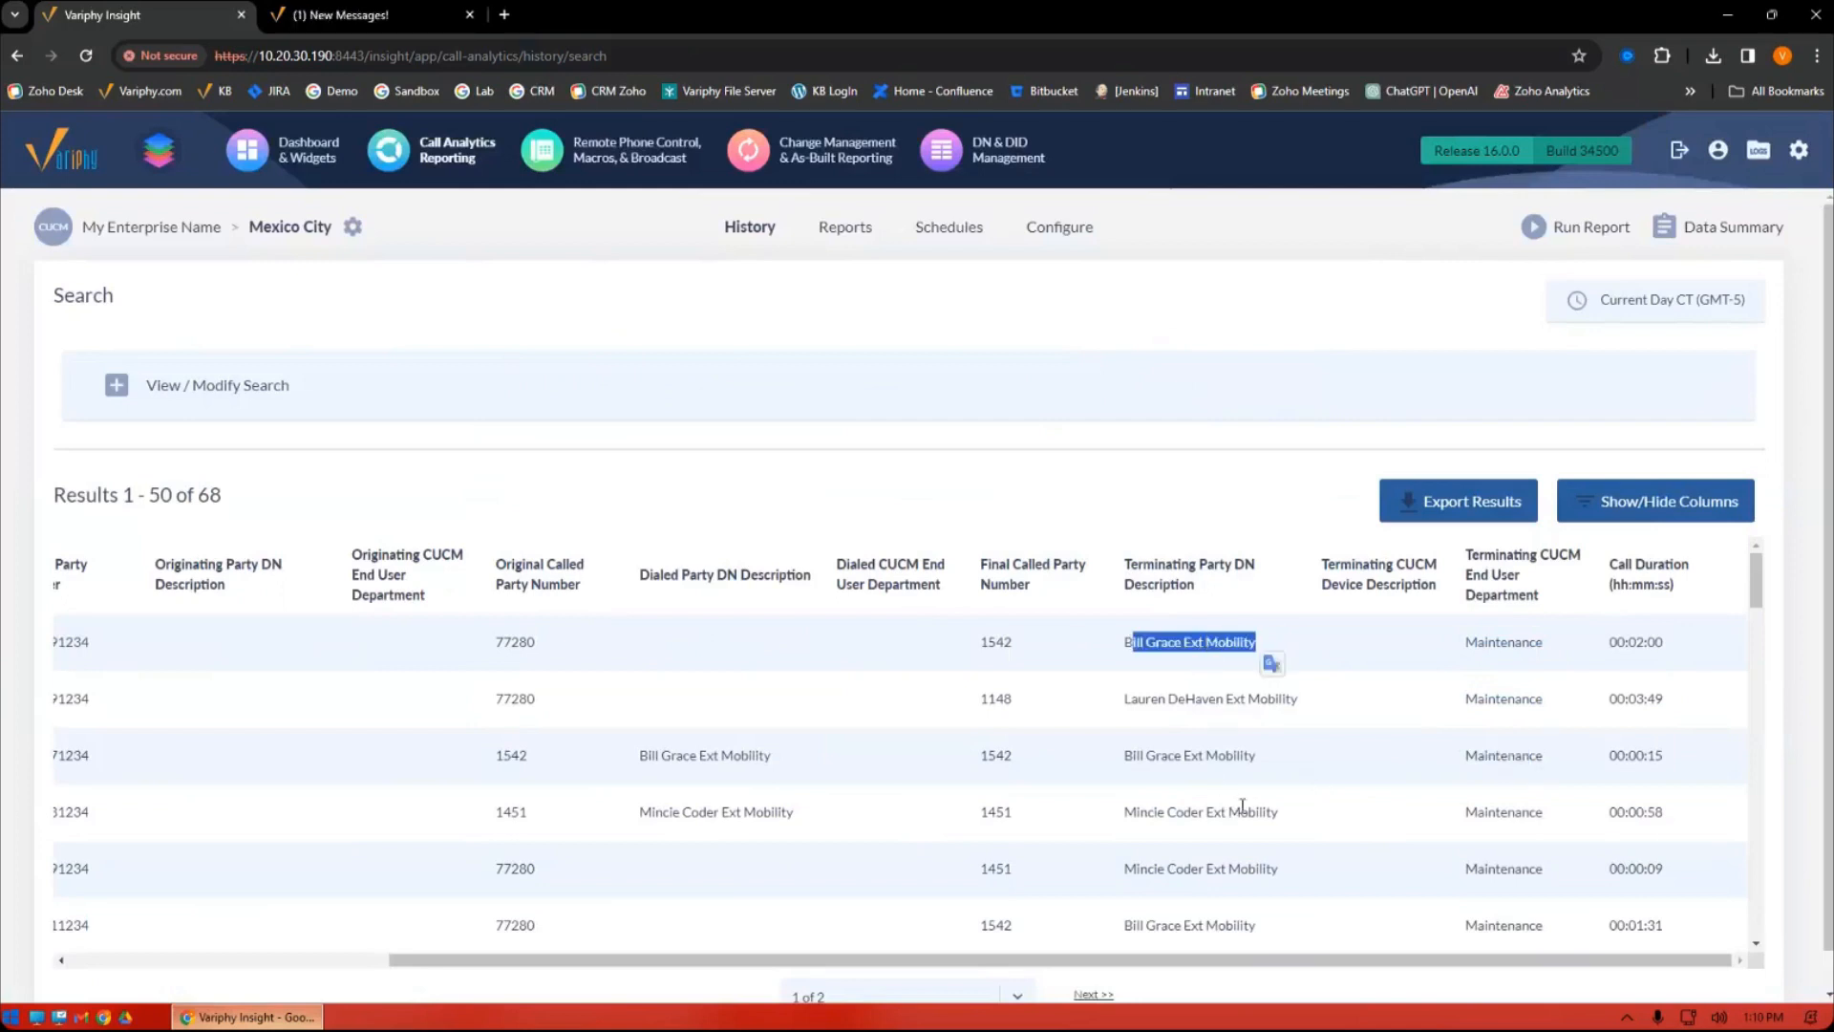
{"action": "scroll", "coordinate": [1235, 801], "scroll_direction": "down", "scroll_amount": 3}
{"action": "left_click_drag", "start_coordinate": [1268, 753], "coordinate": [1119, 755]}
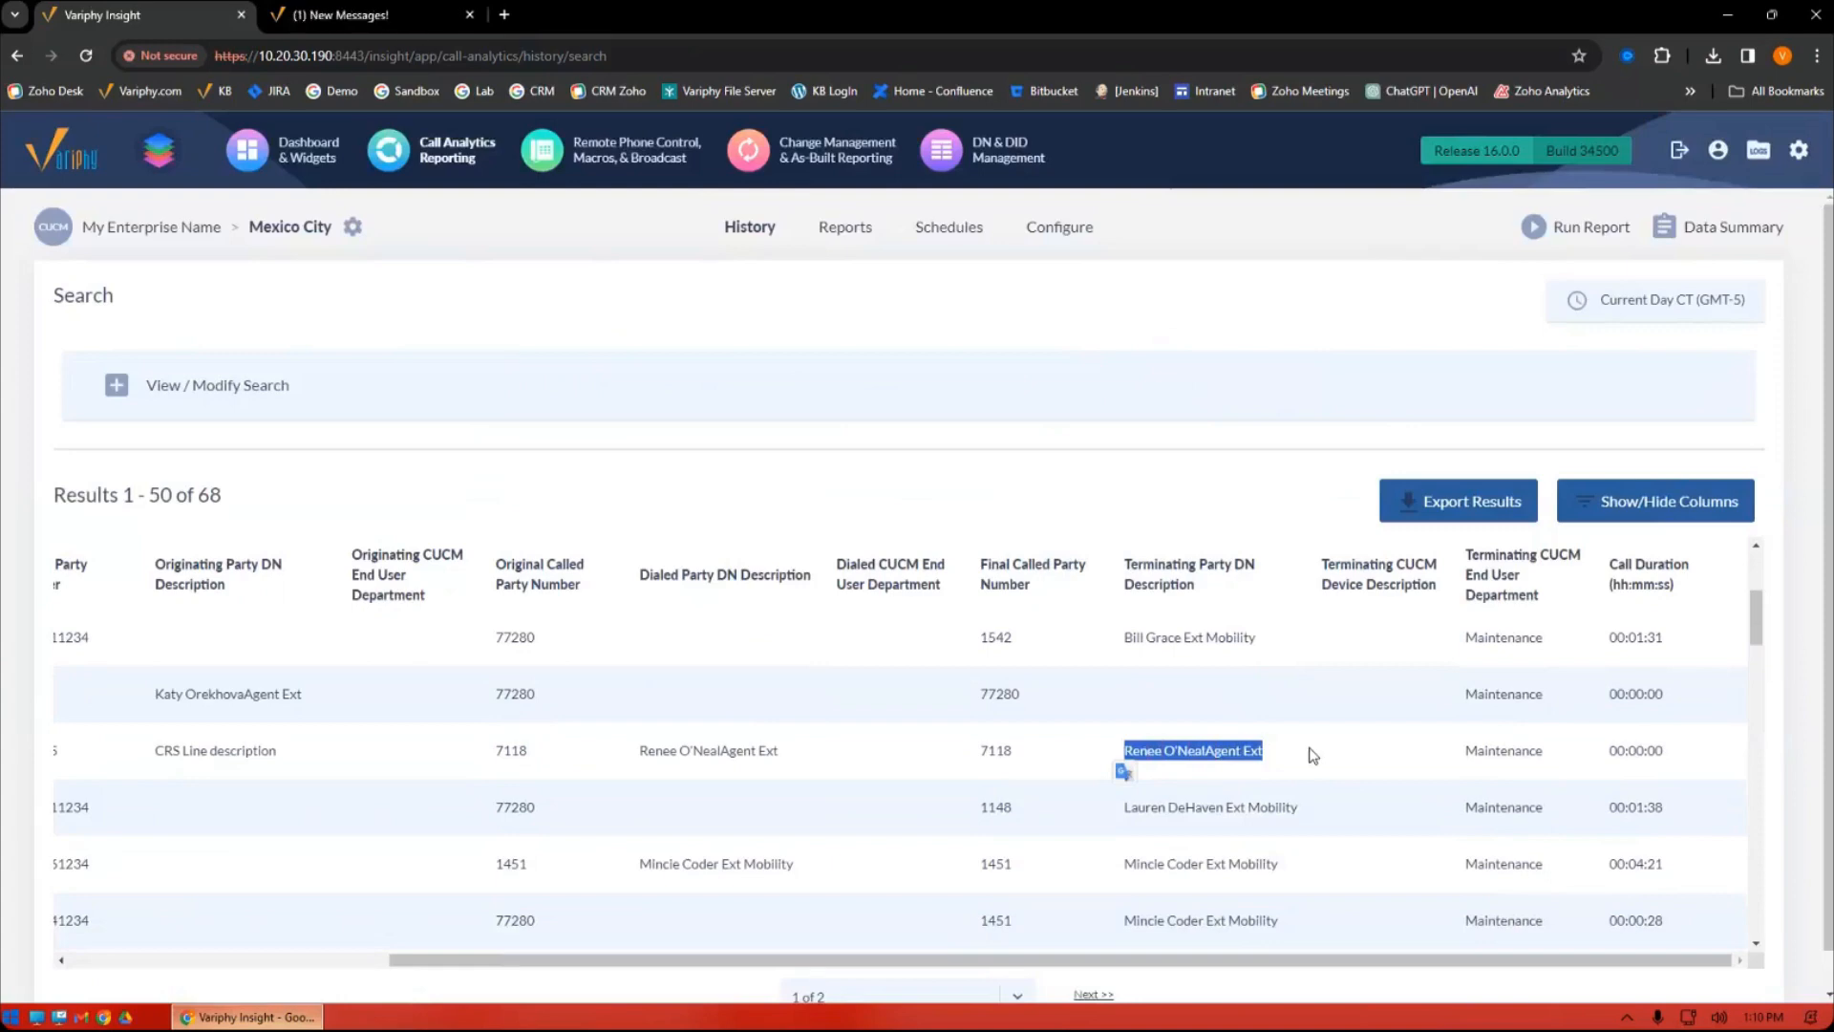
{"action": "left_click", "coordinate": [1280, 756]}
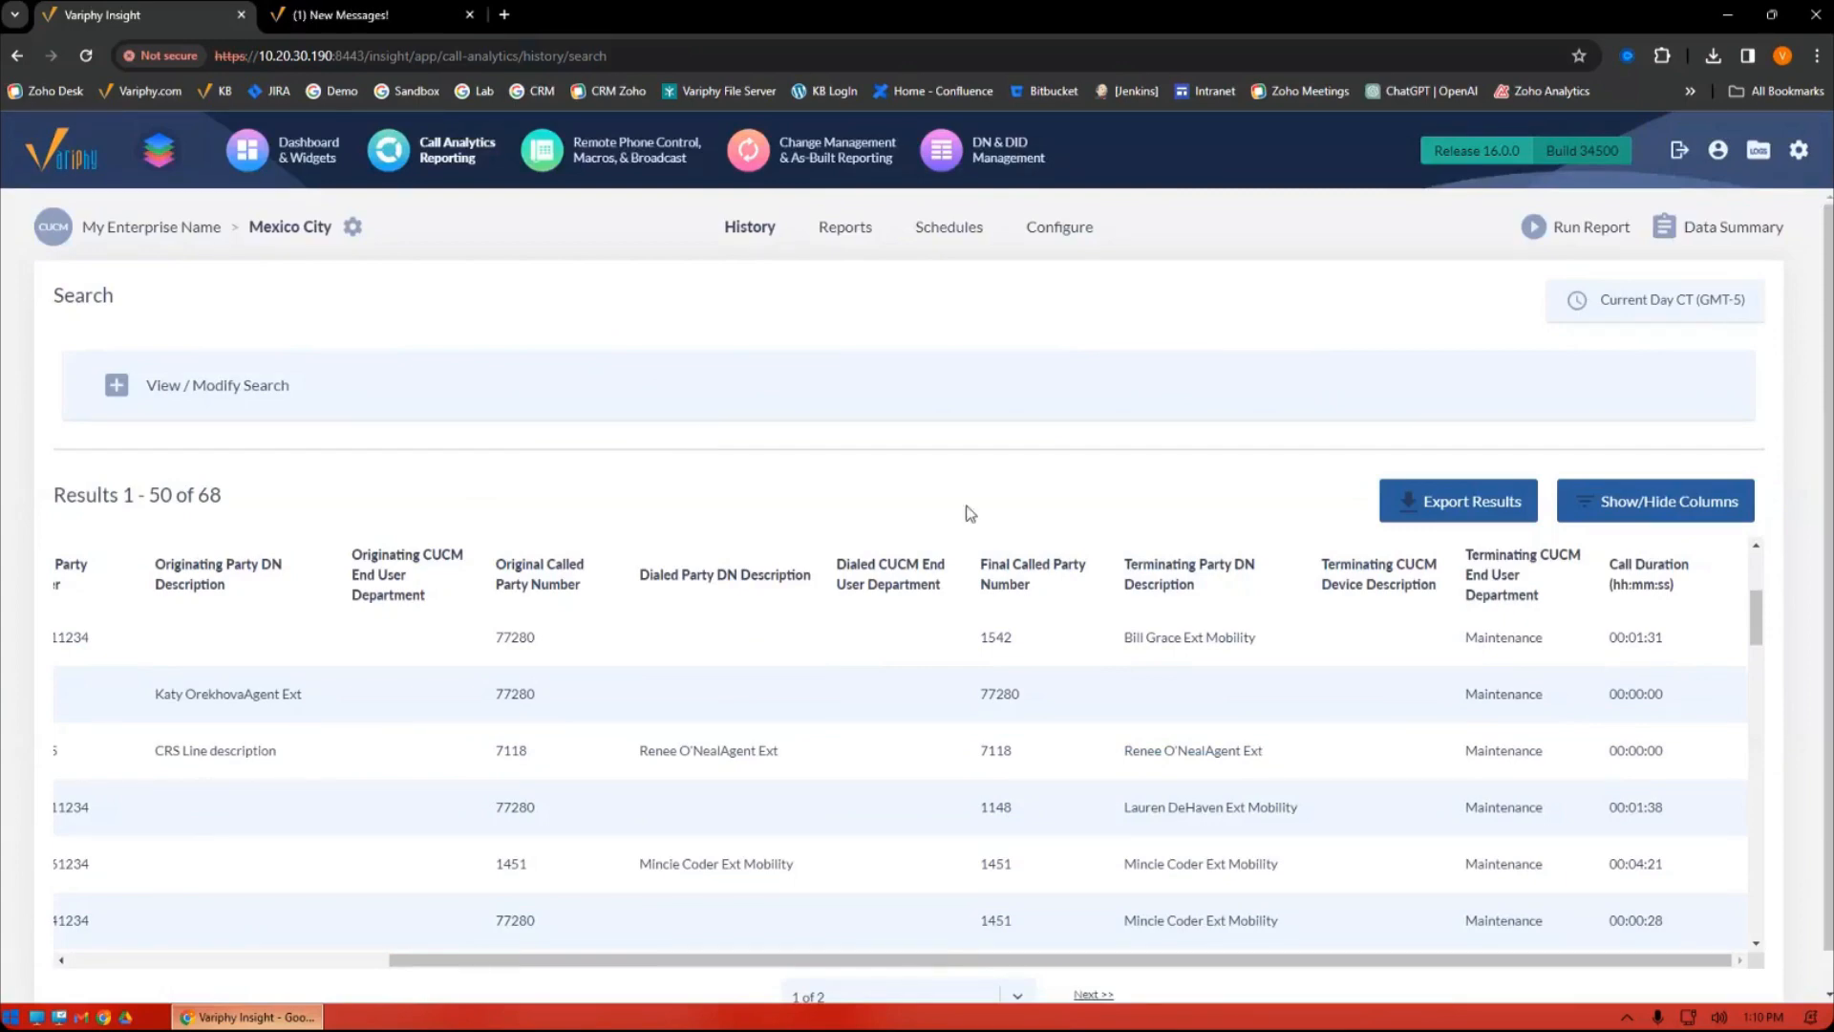
Start an export of the Maintenance call results and review its search set criteria and search set statistics settings.
{"action": "left_click", "coordinate": [1424, 507]}
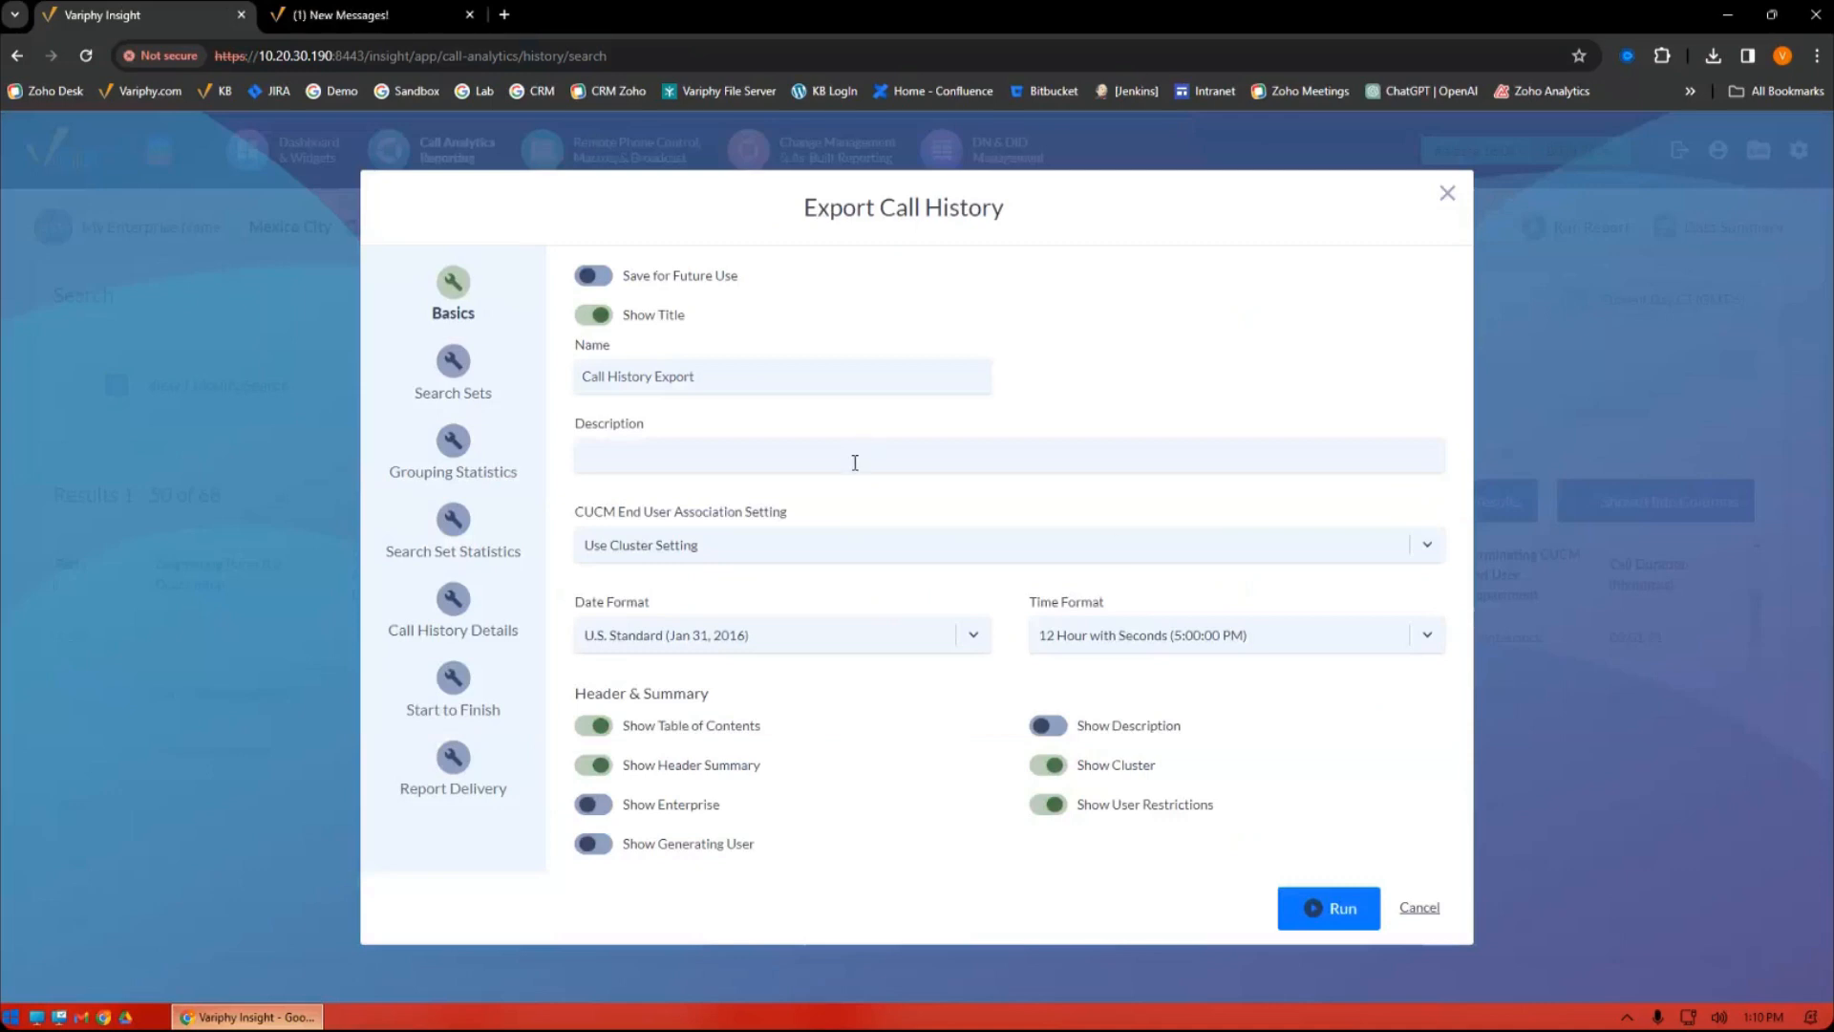
{"action": "left_click", "coordinate": [455, 387]}
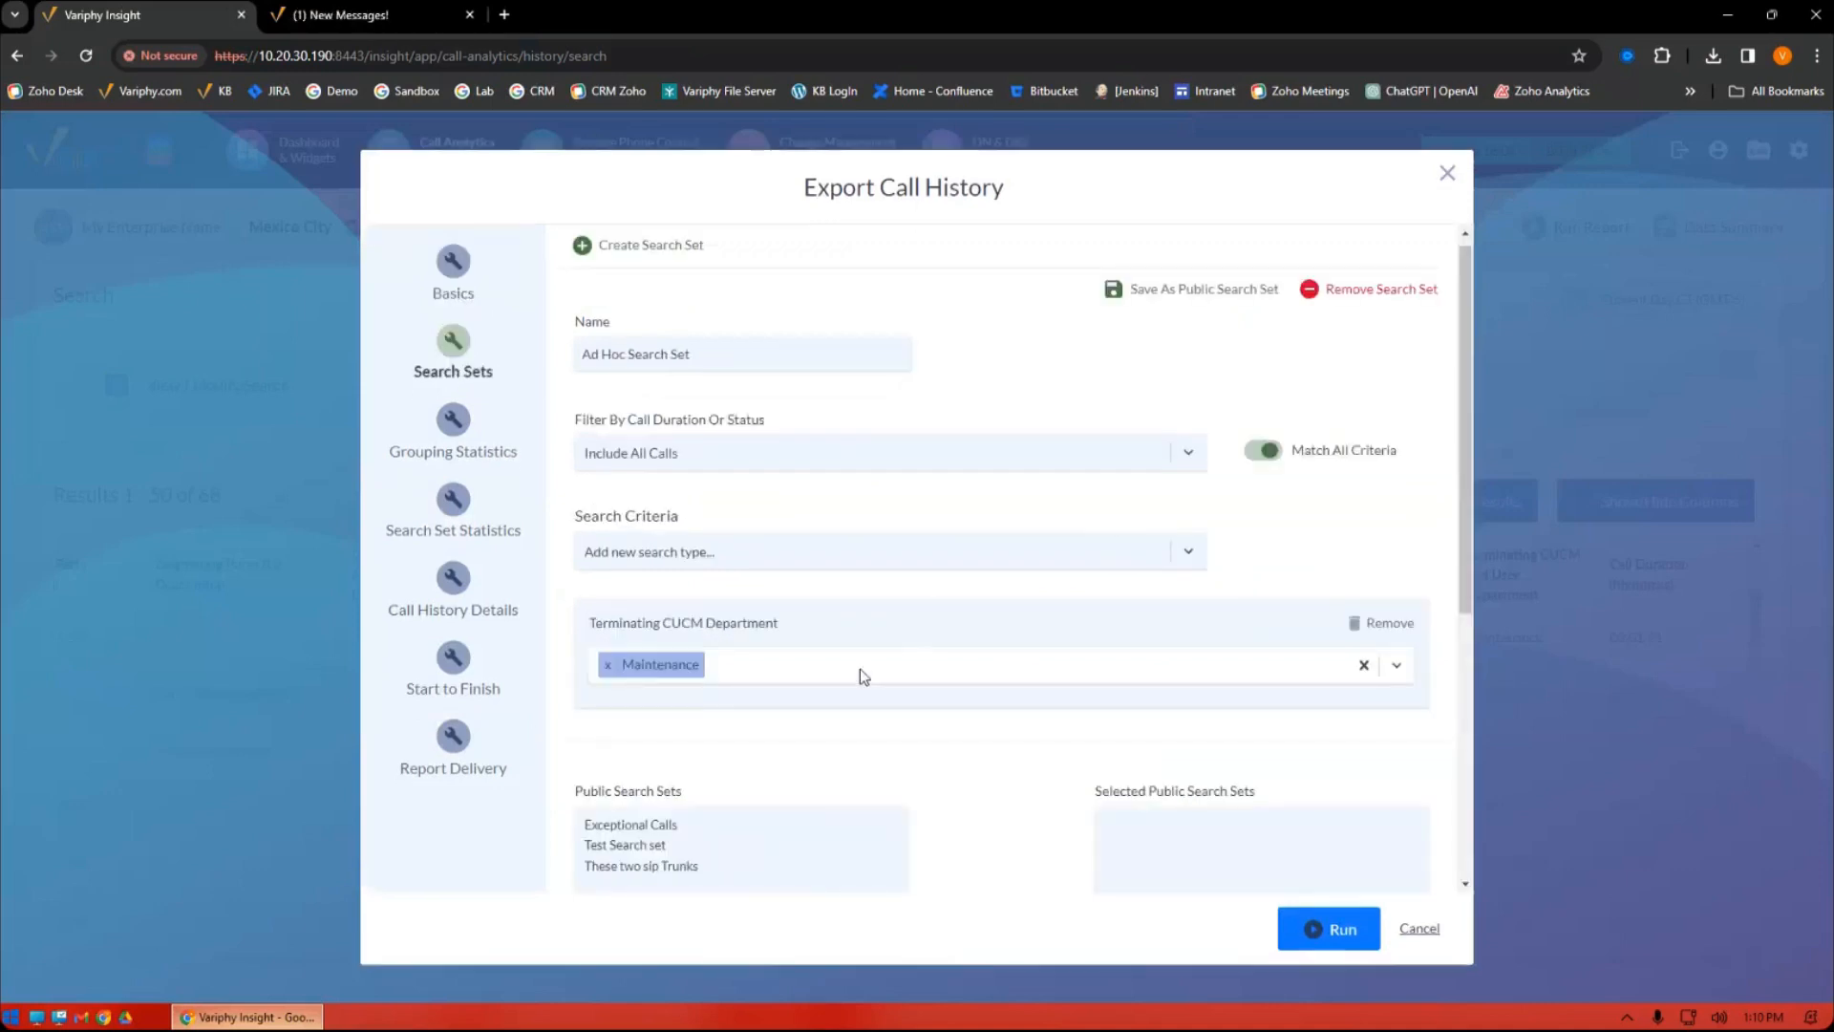
{"action": "left_click", "coordinate": [489, 523]}
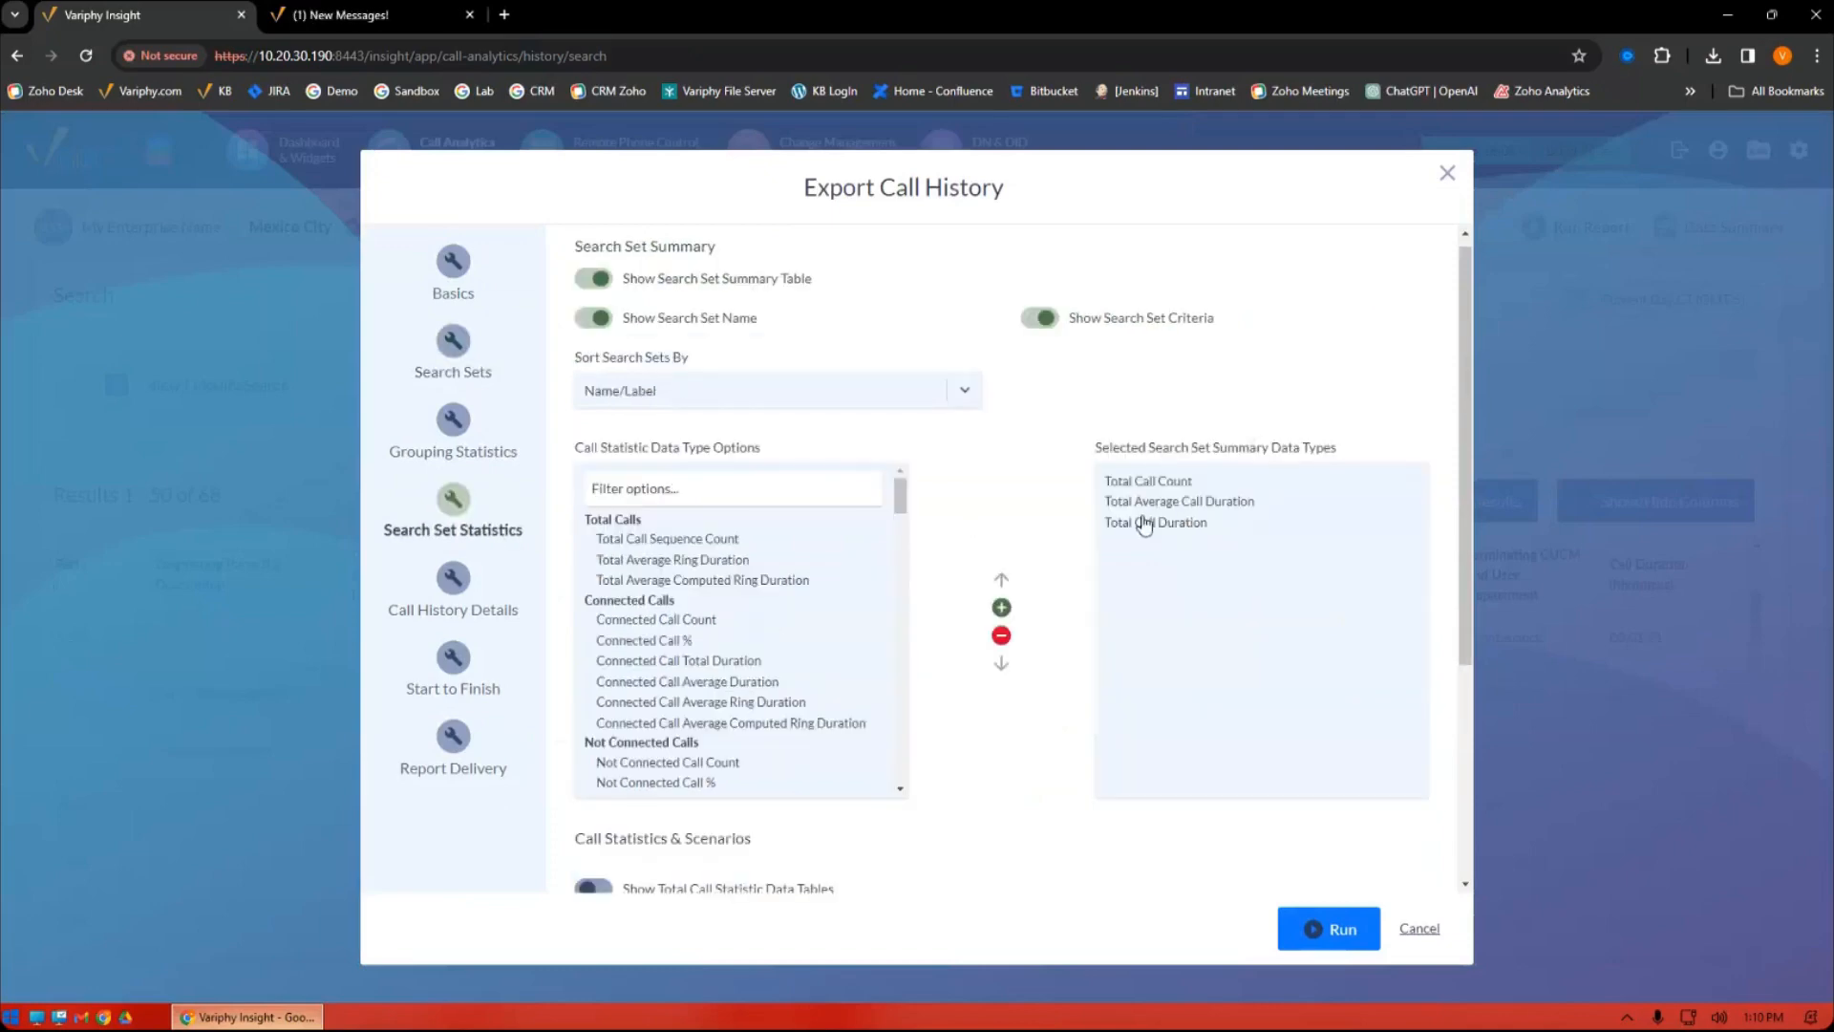
Enable data grouping in the grouping statistics and set the primary grouping type to Terminating Party DN Description.
{"action": "left_click", "coordinate": [453, 432]}
{"action": "left_click", "coordinate": [591, 303]}
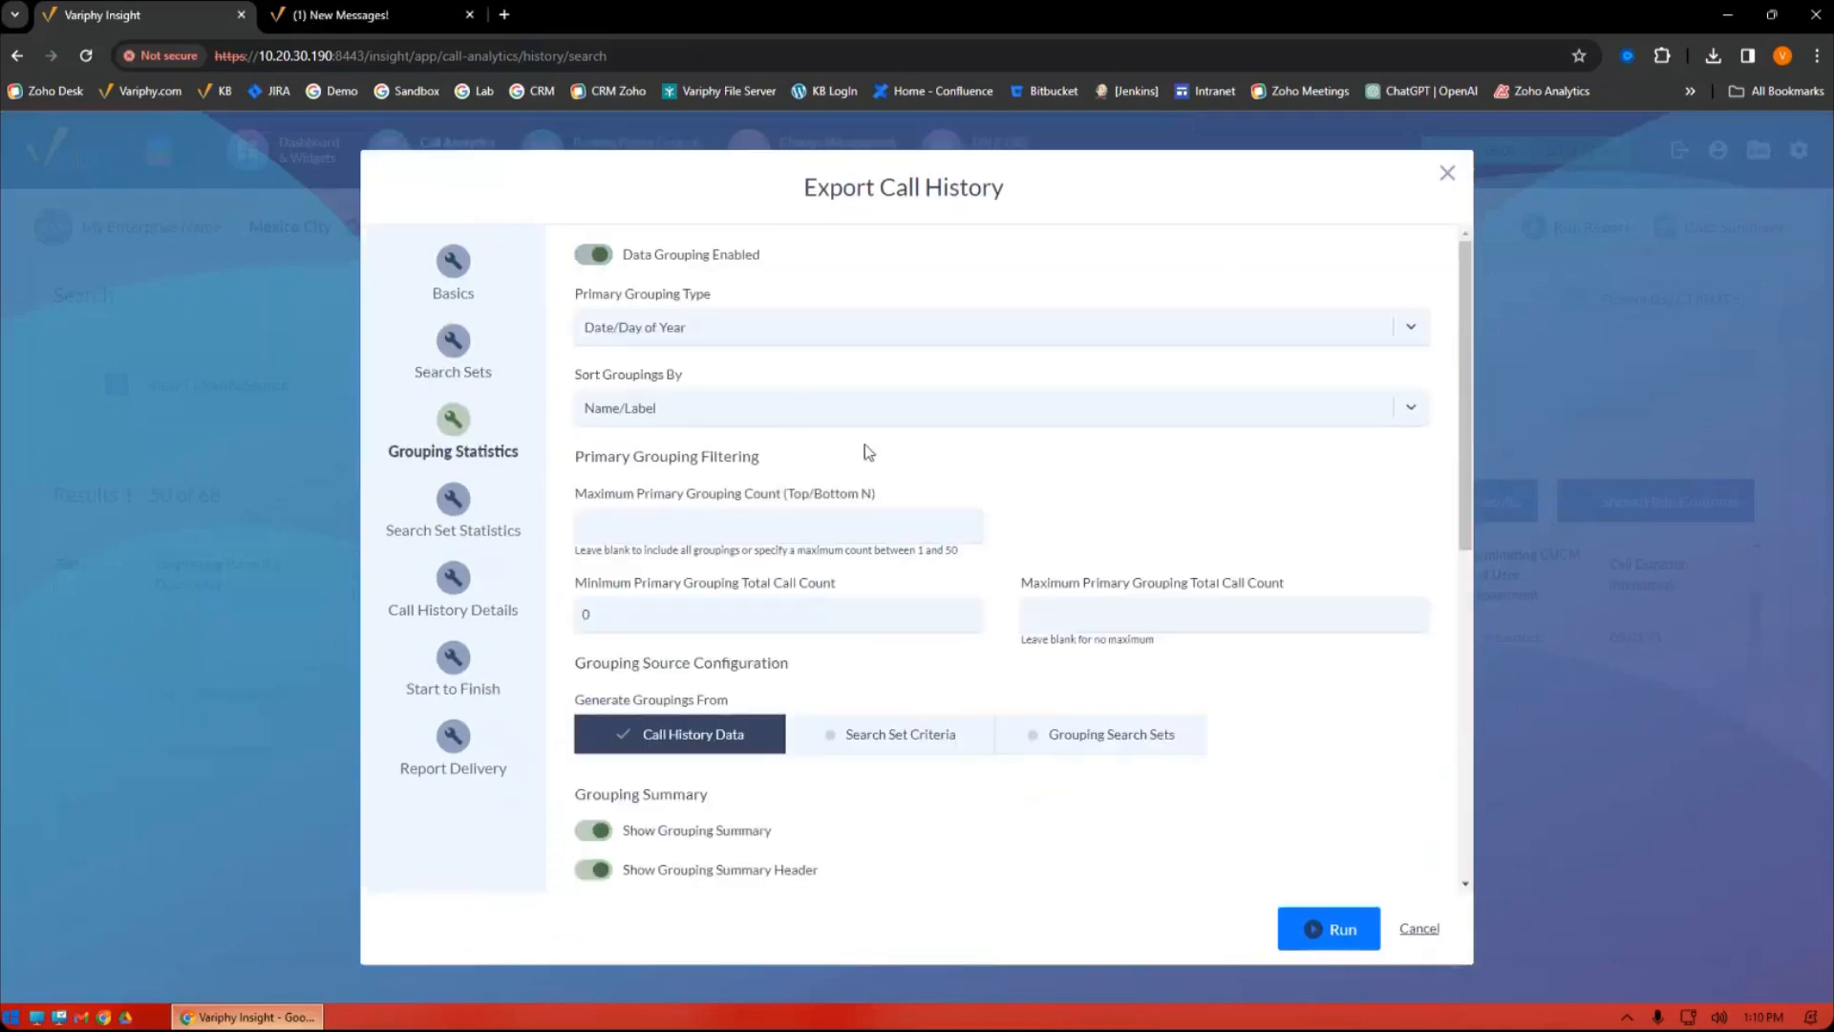
{"action": "left_click", "coordinate": [843, 329]}
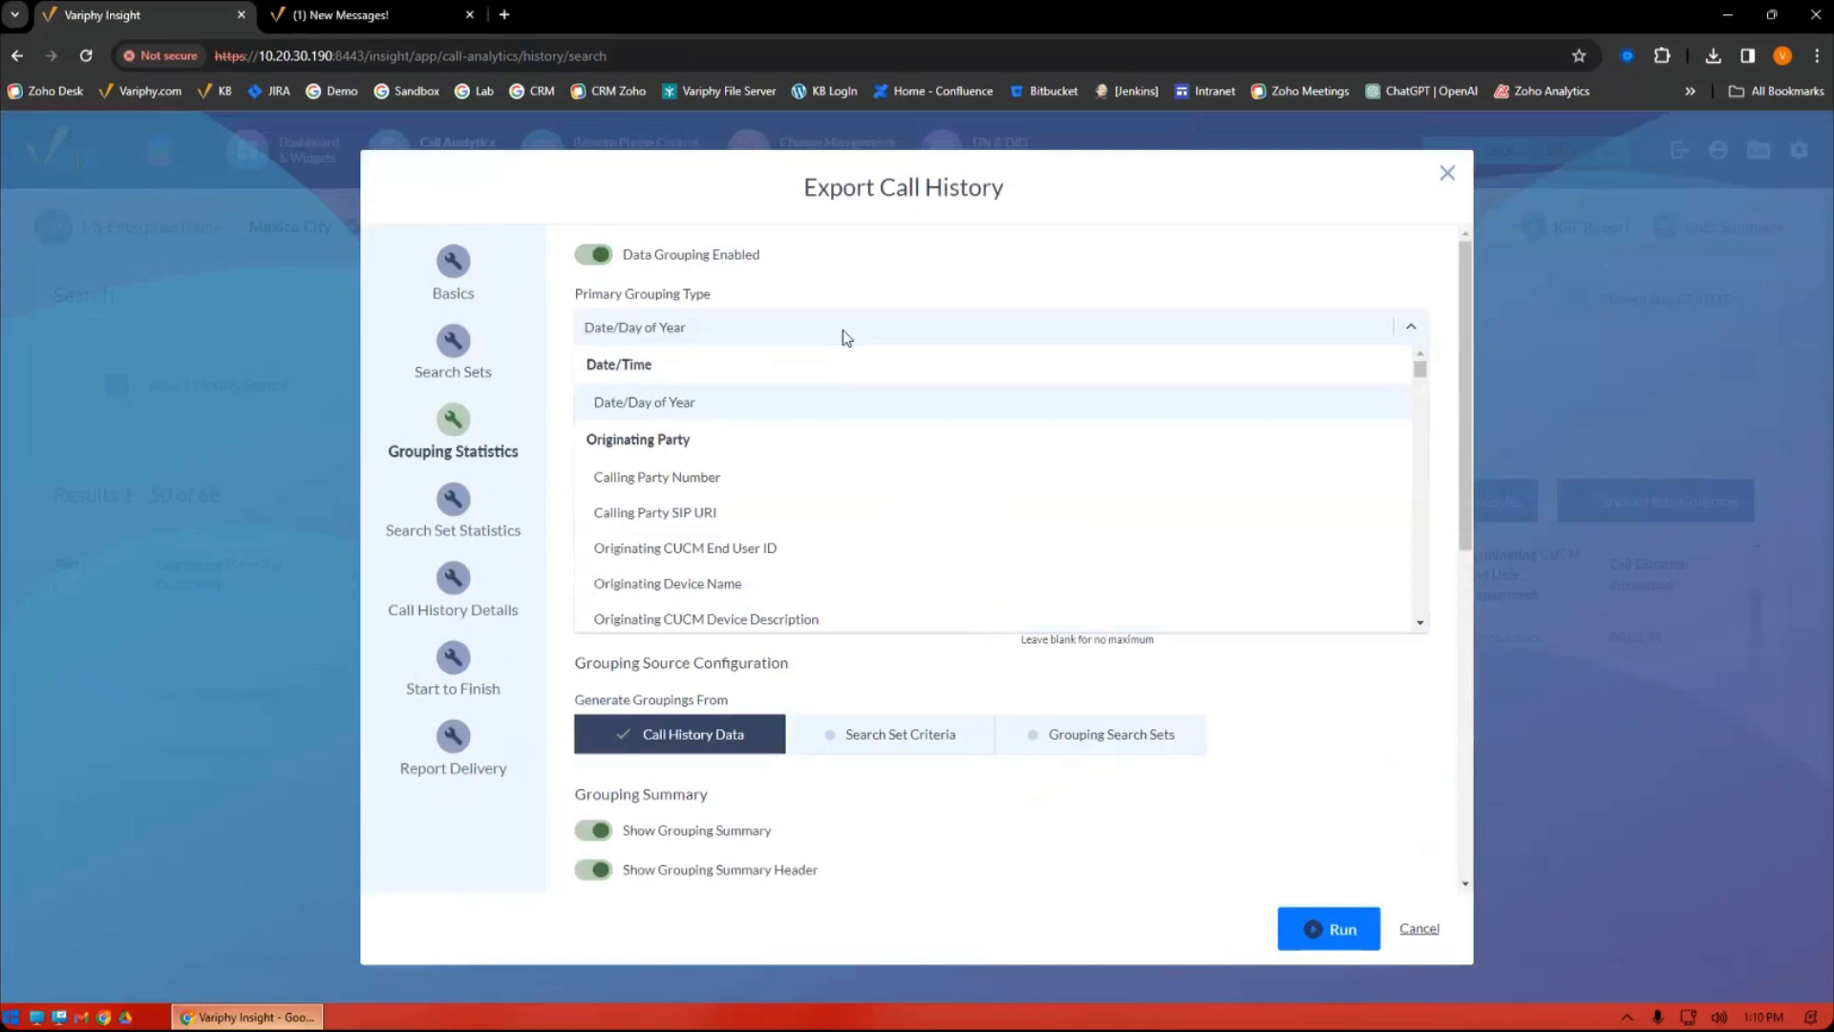
{"action": "type", "text": "DN"}
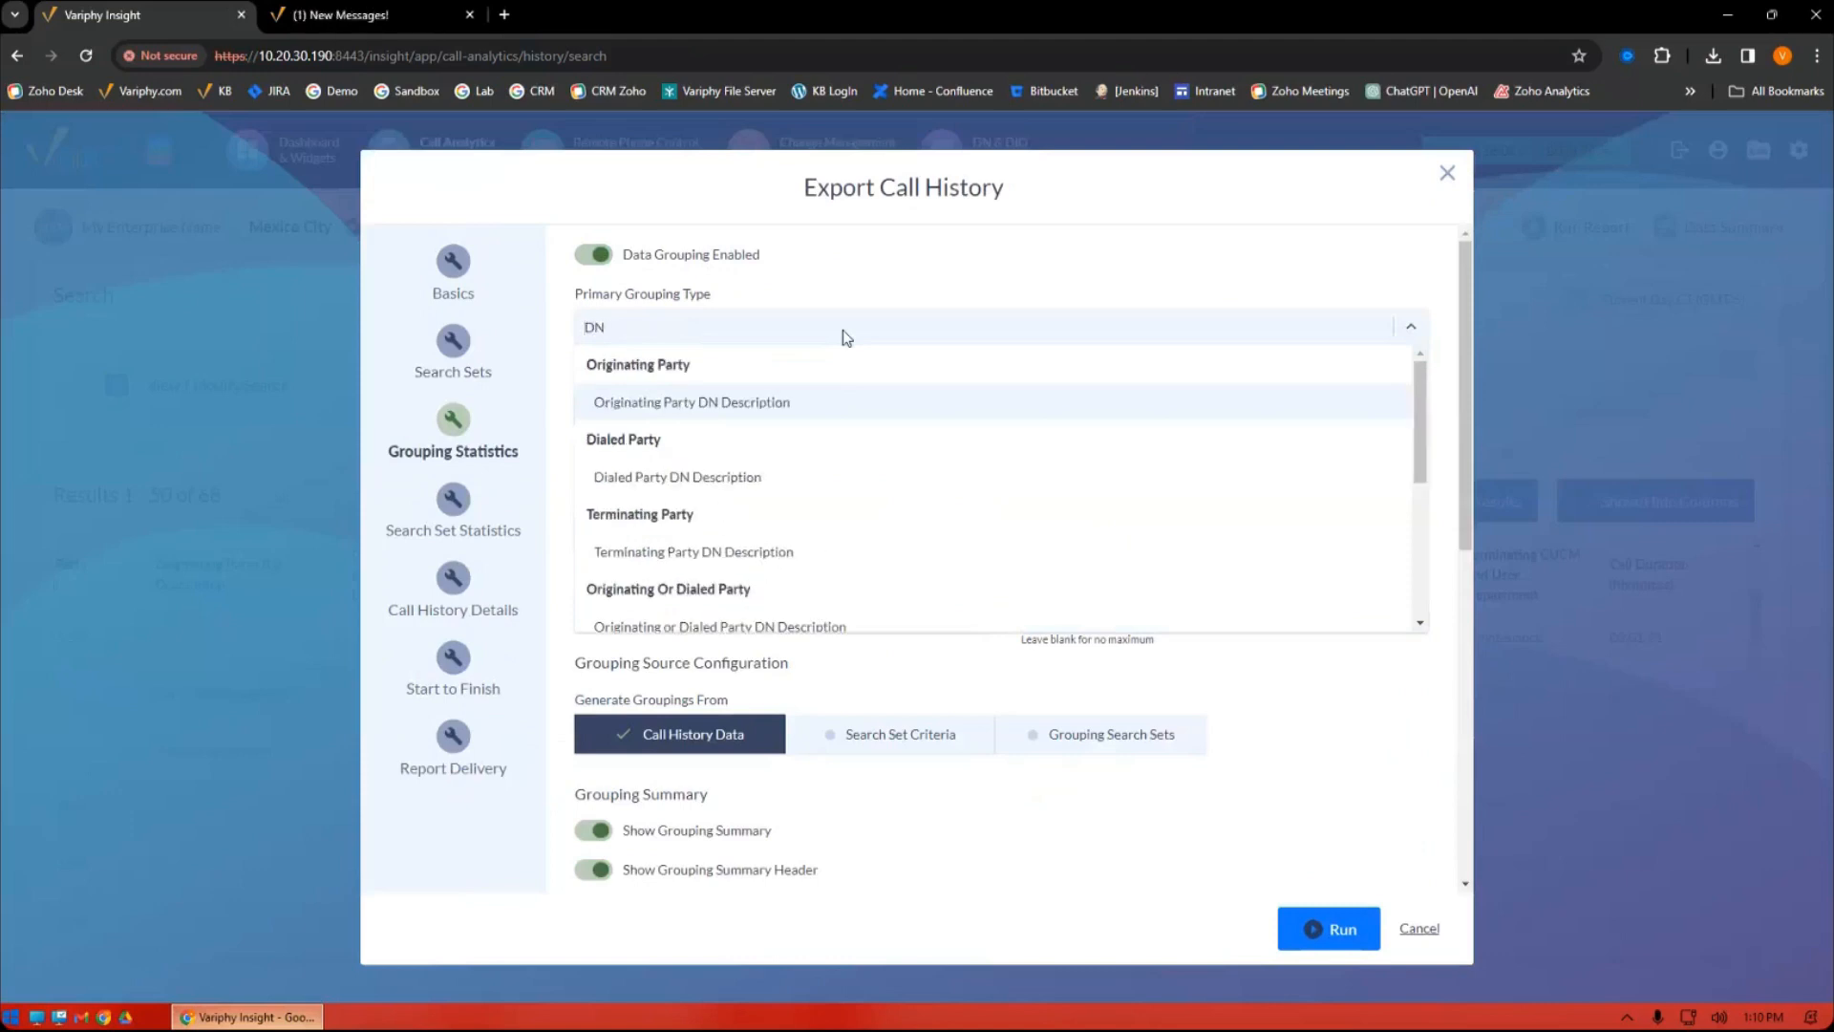
{"action": "scroll", "coordinate": [803, 488], "scroll_direction": "down", "scroll_amount": 2}
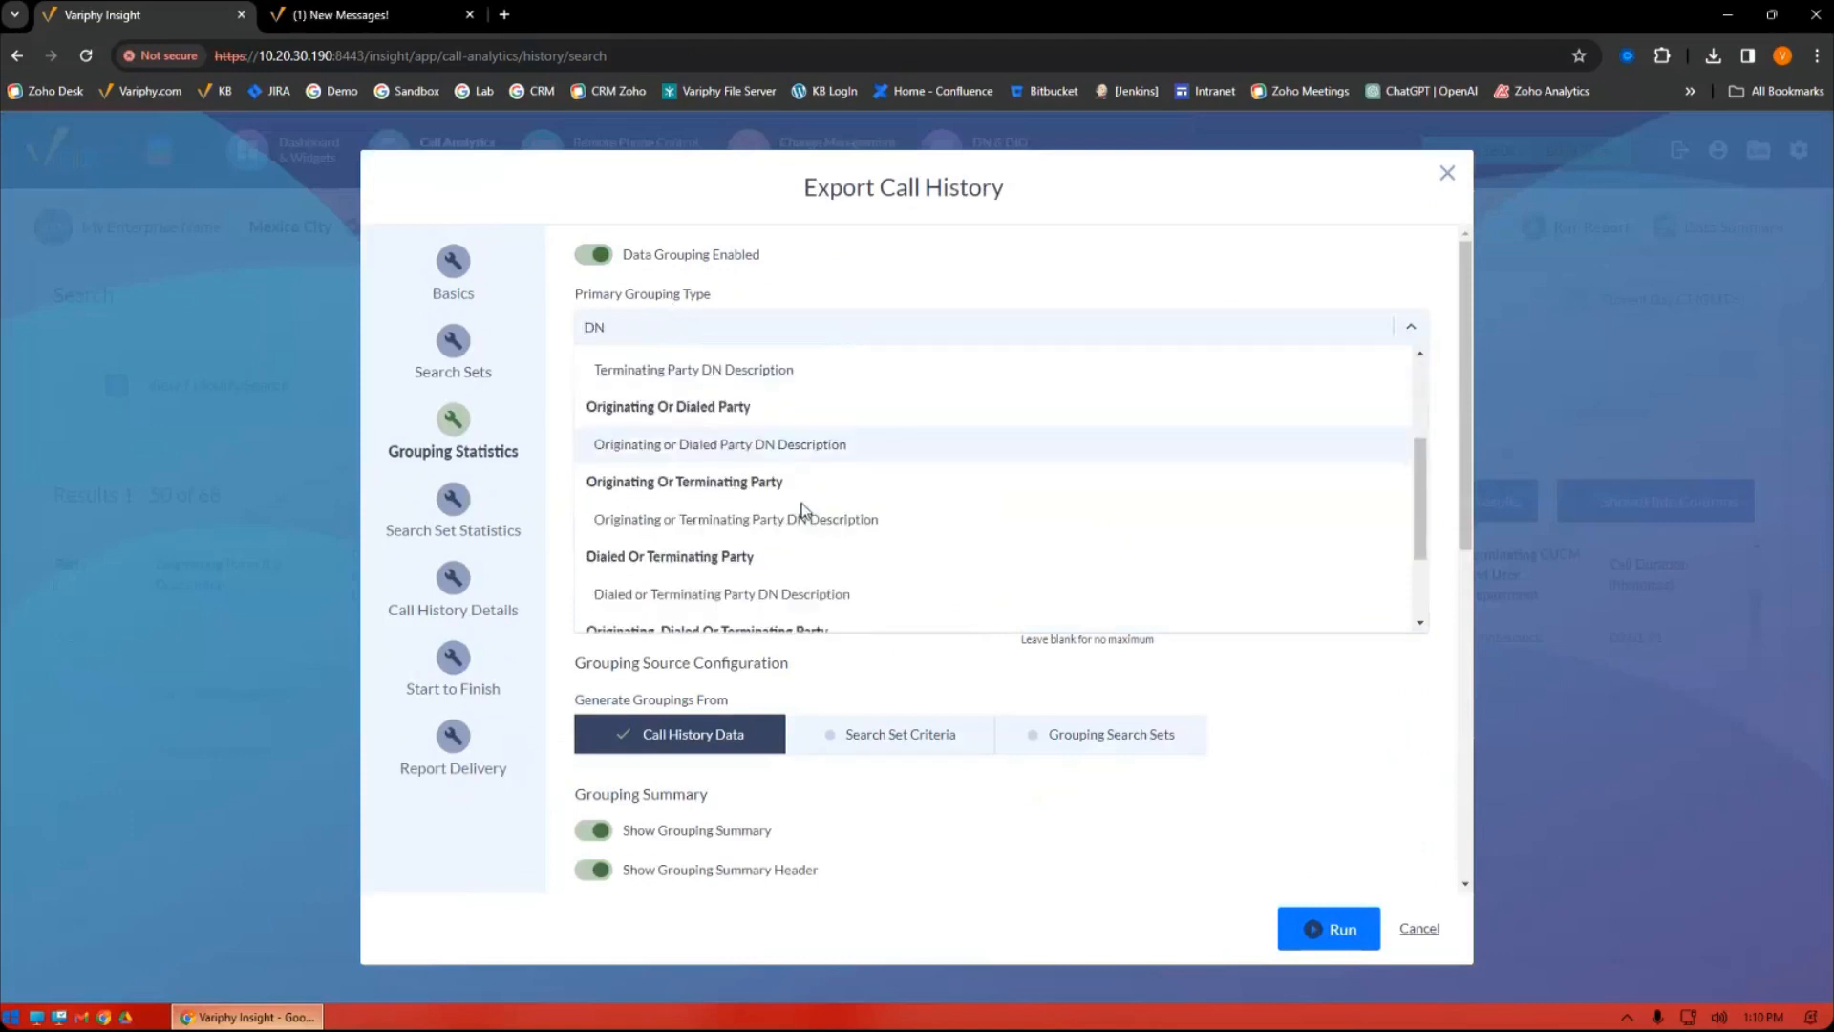
{"action": "scroll", "coordinate": [802, 509], "scroll_direction": "down", "scroll_amount": 1}
{"action": "scroll", "coordinate": [804, 511], "scroll_direction": "up", "scroll_amount": 2}
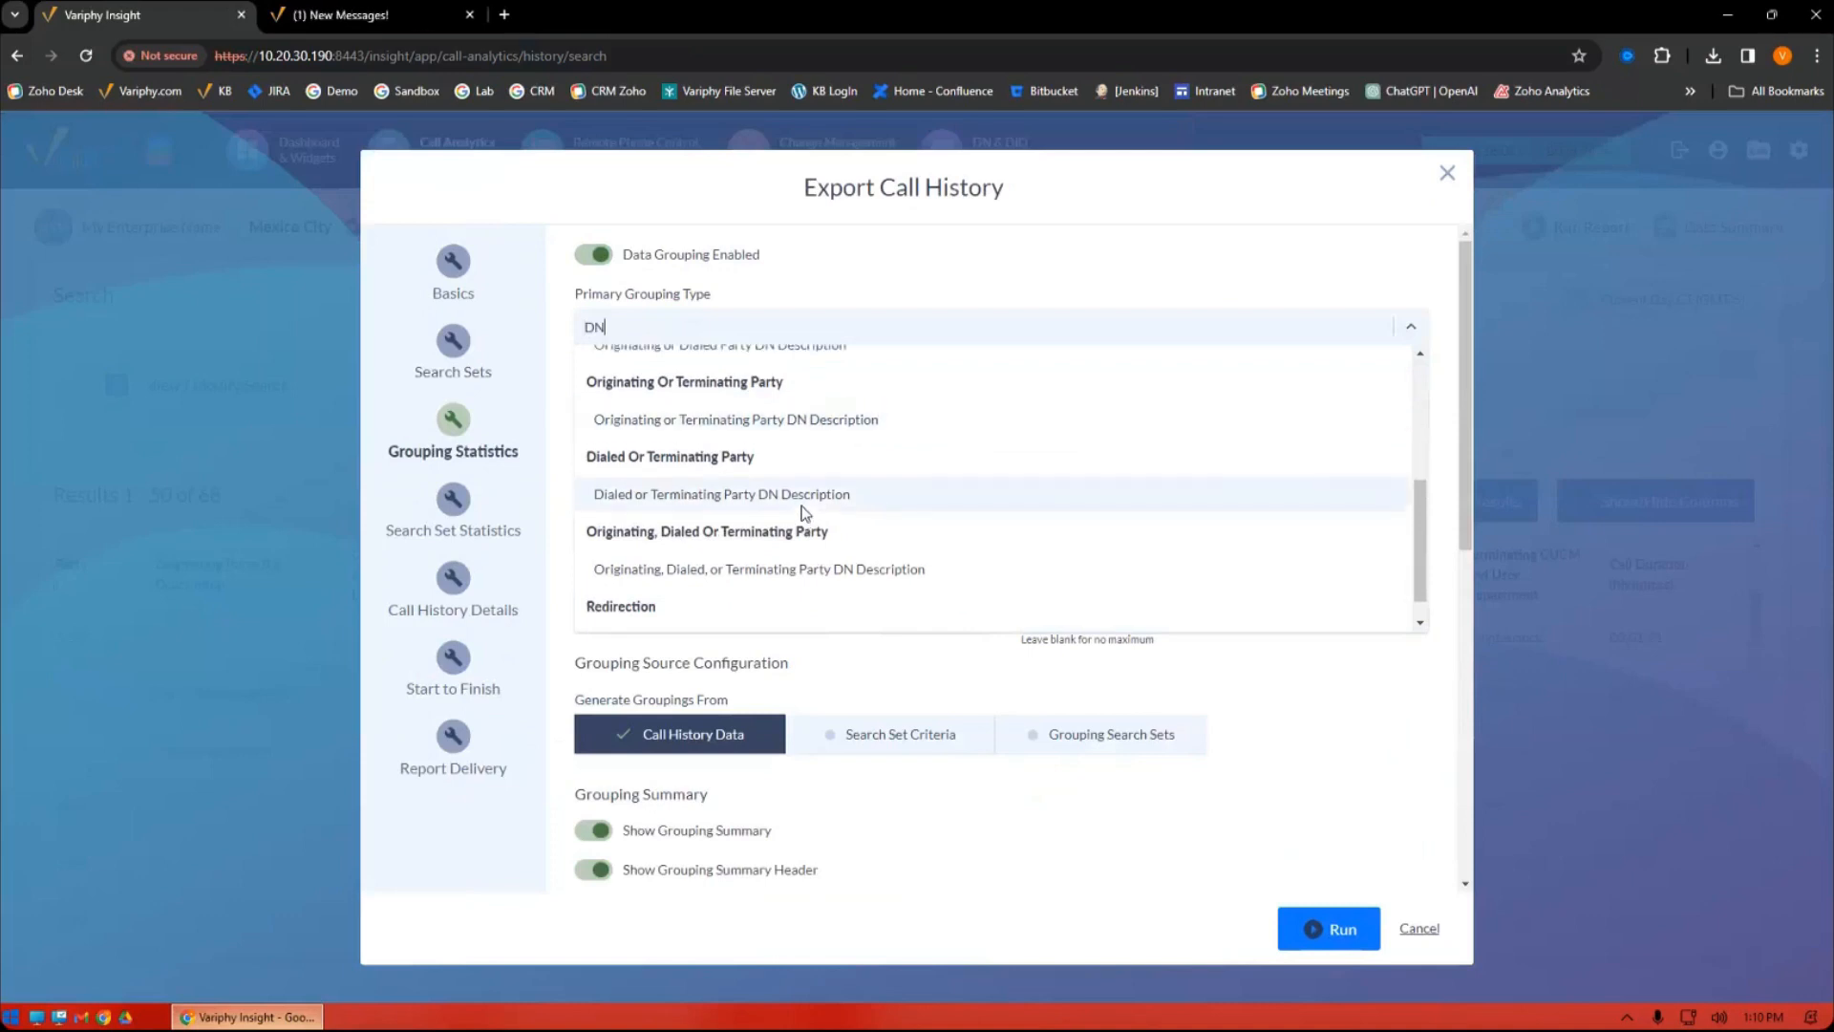
{"action": "scroll", "coordinate": [802, 507], "scroll_direction": "up", "scroll_amount": 1}
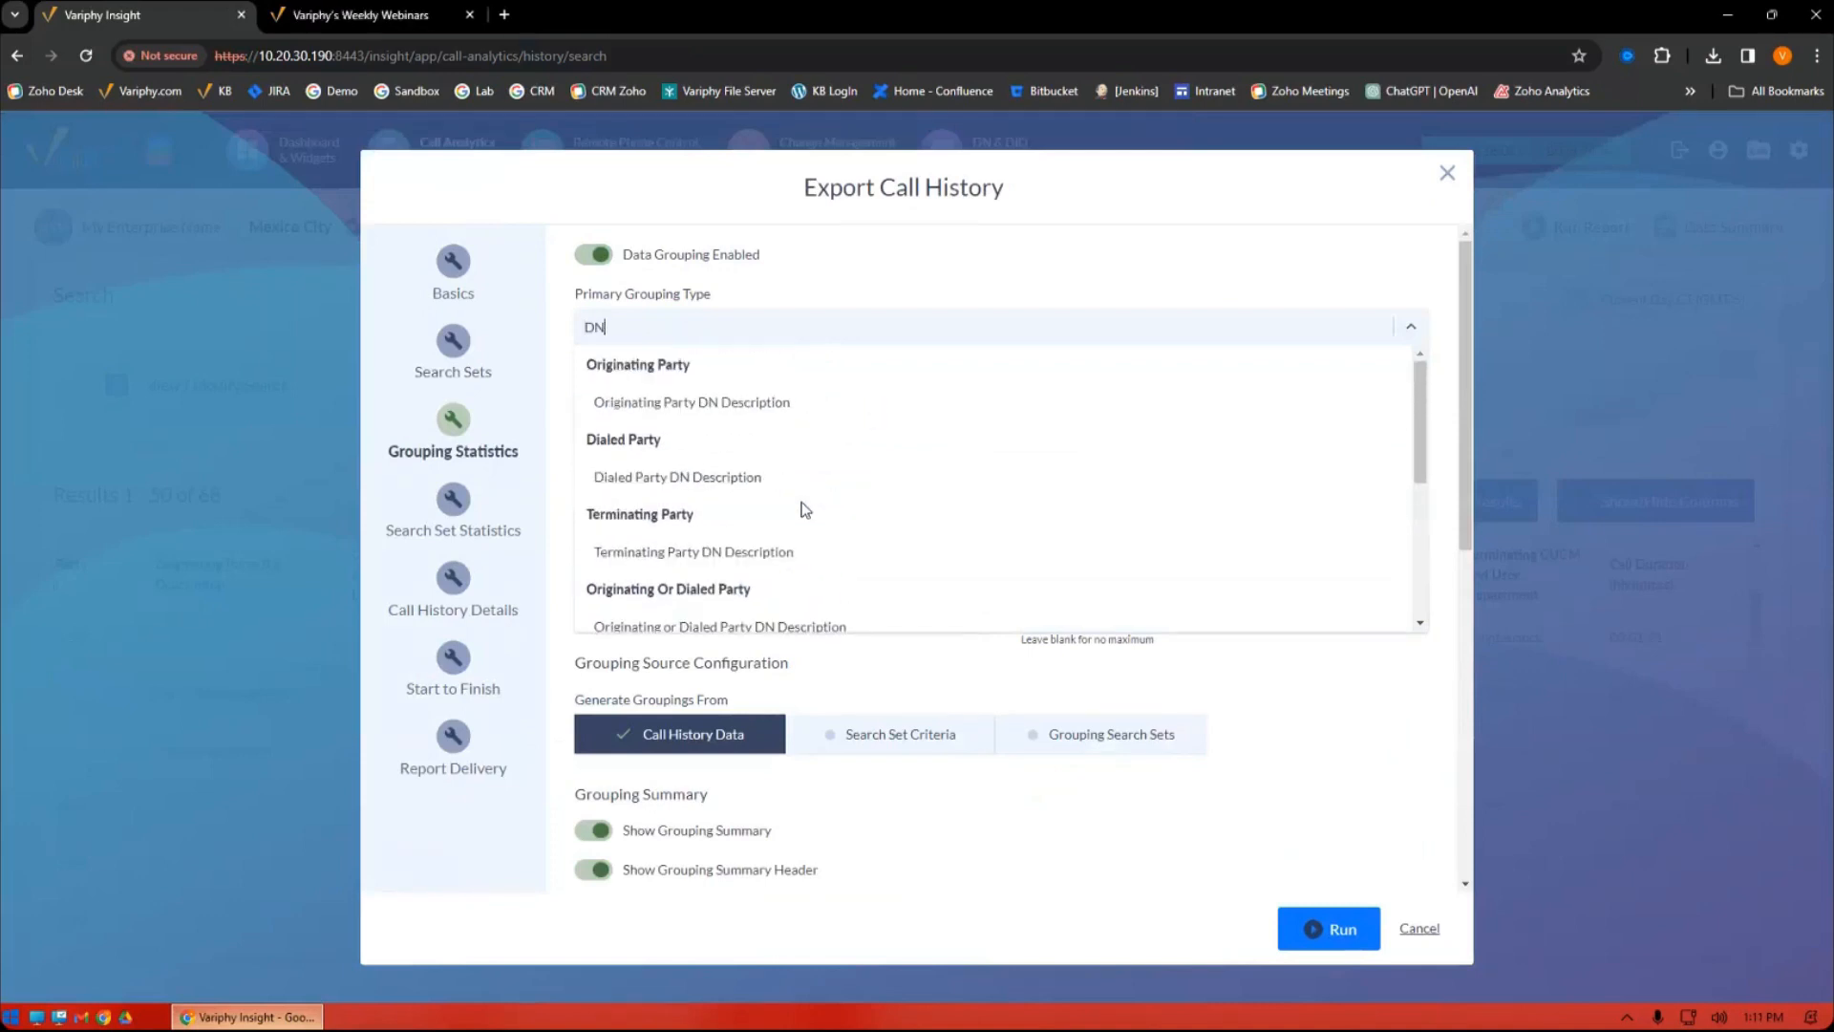
{"action": "left_click", "coordinate": [748, 553]}
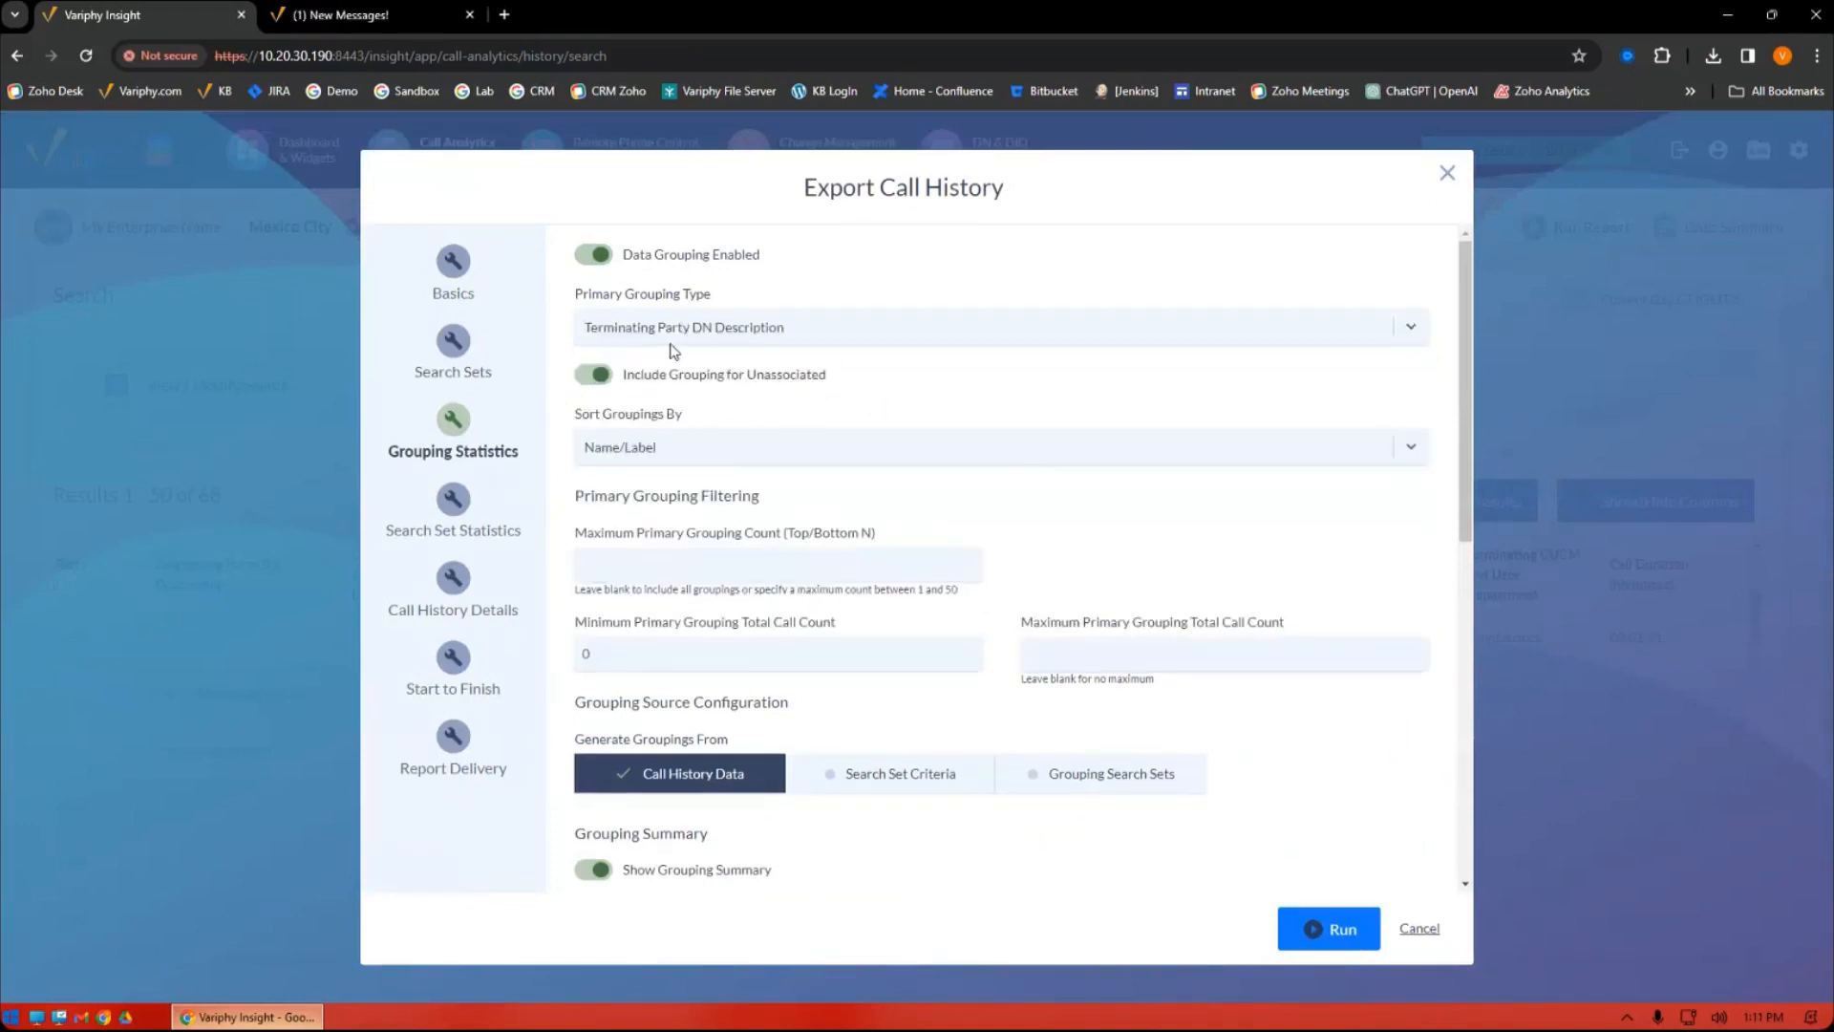
Recheck the export's Maintenance search set and review the grouping summary options in the grouping statistics.
{"action": "left_click", "coordinate": [445, 359]}
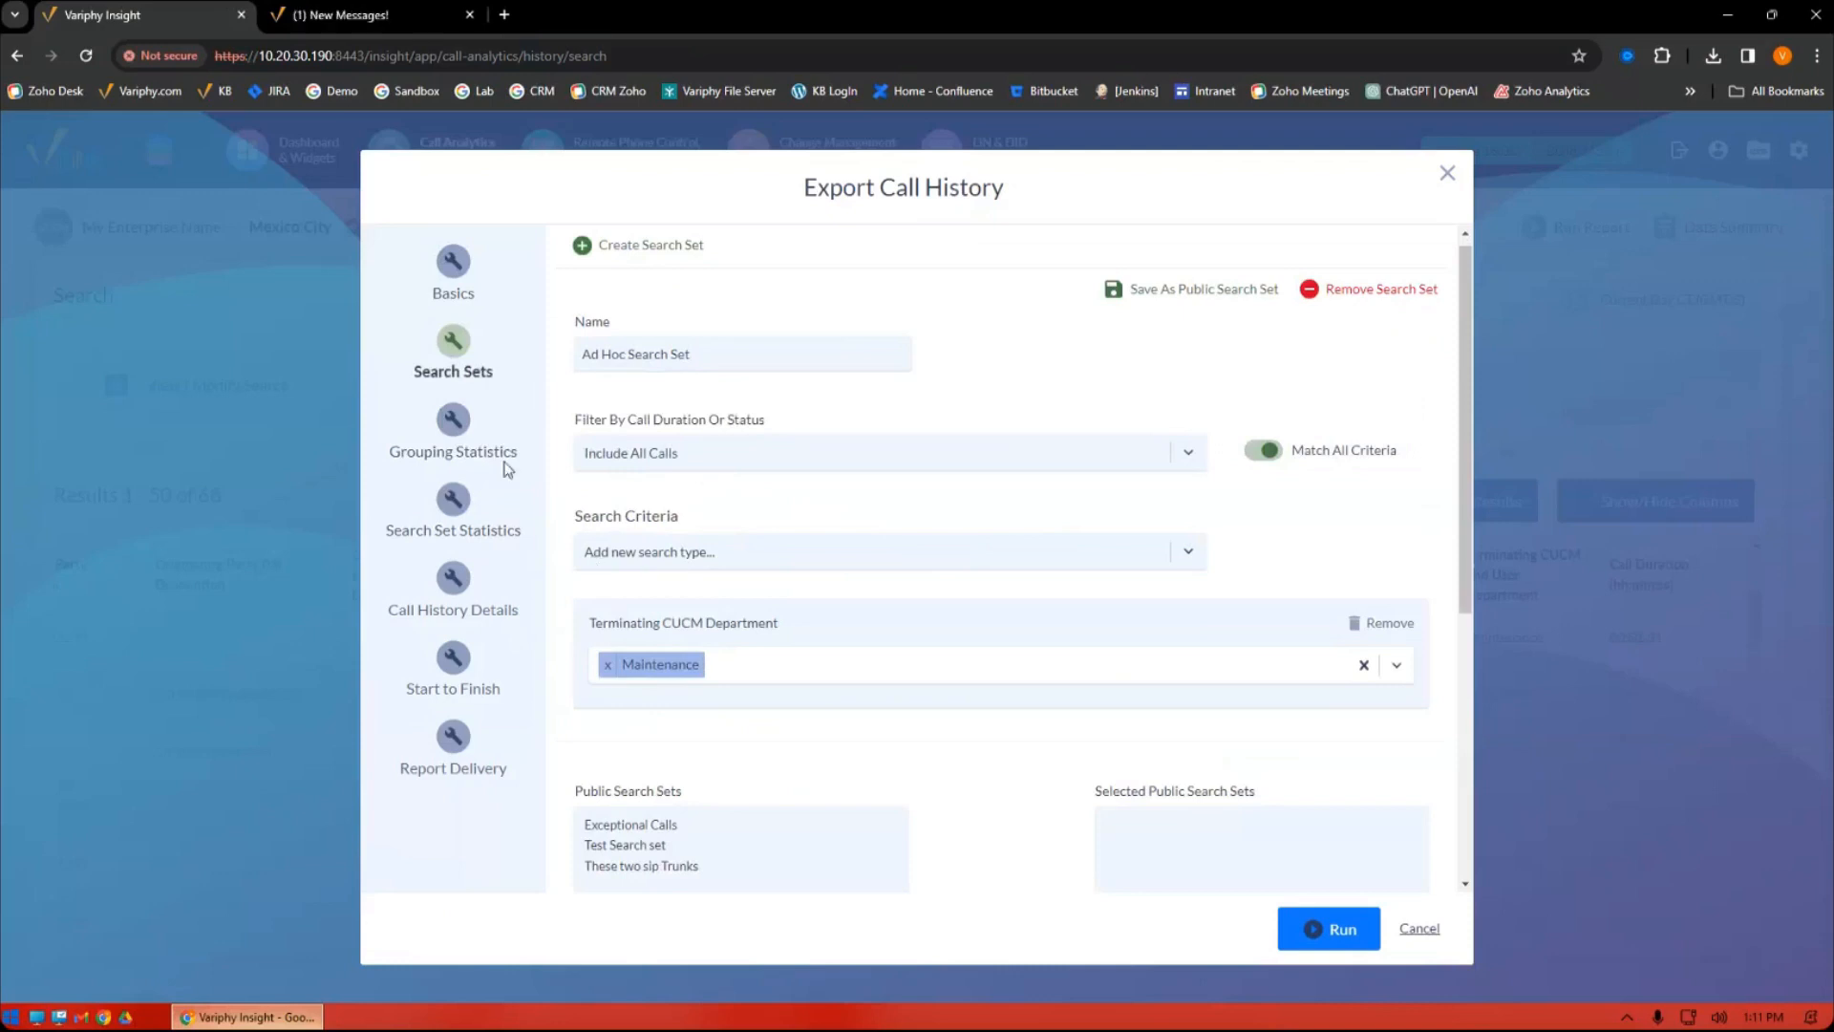
{"action": "left_click", "coordinate": [455, 425]}
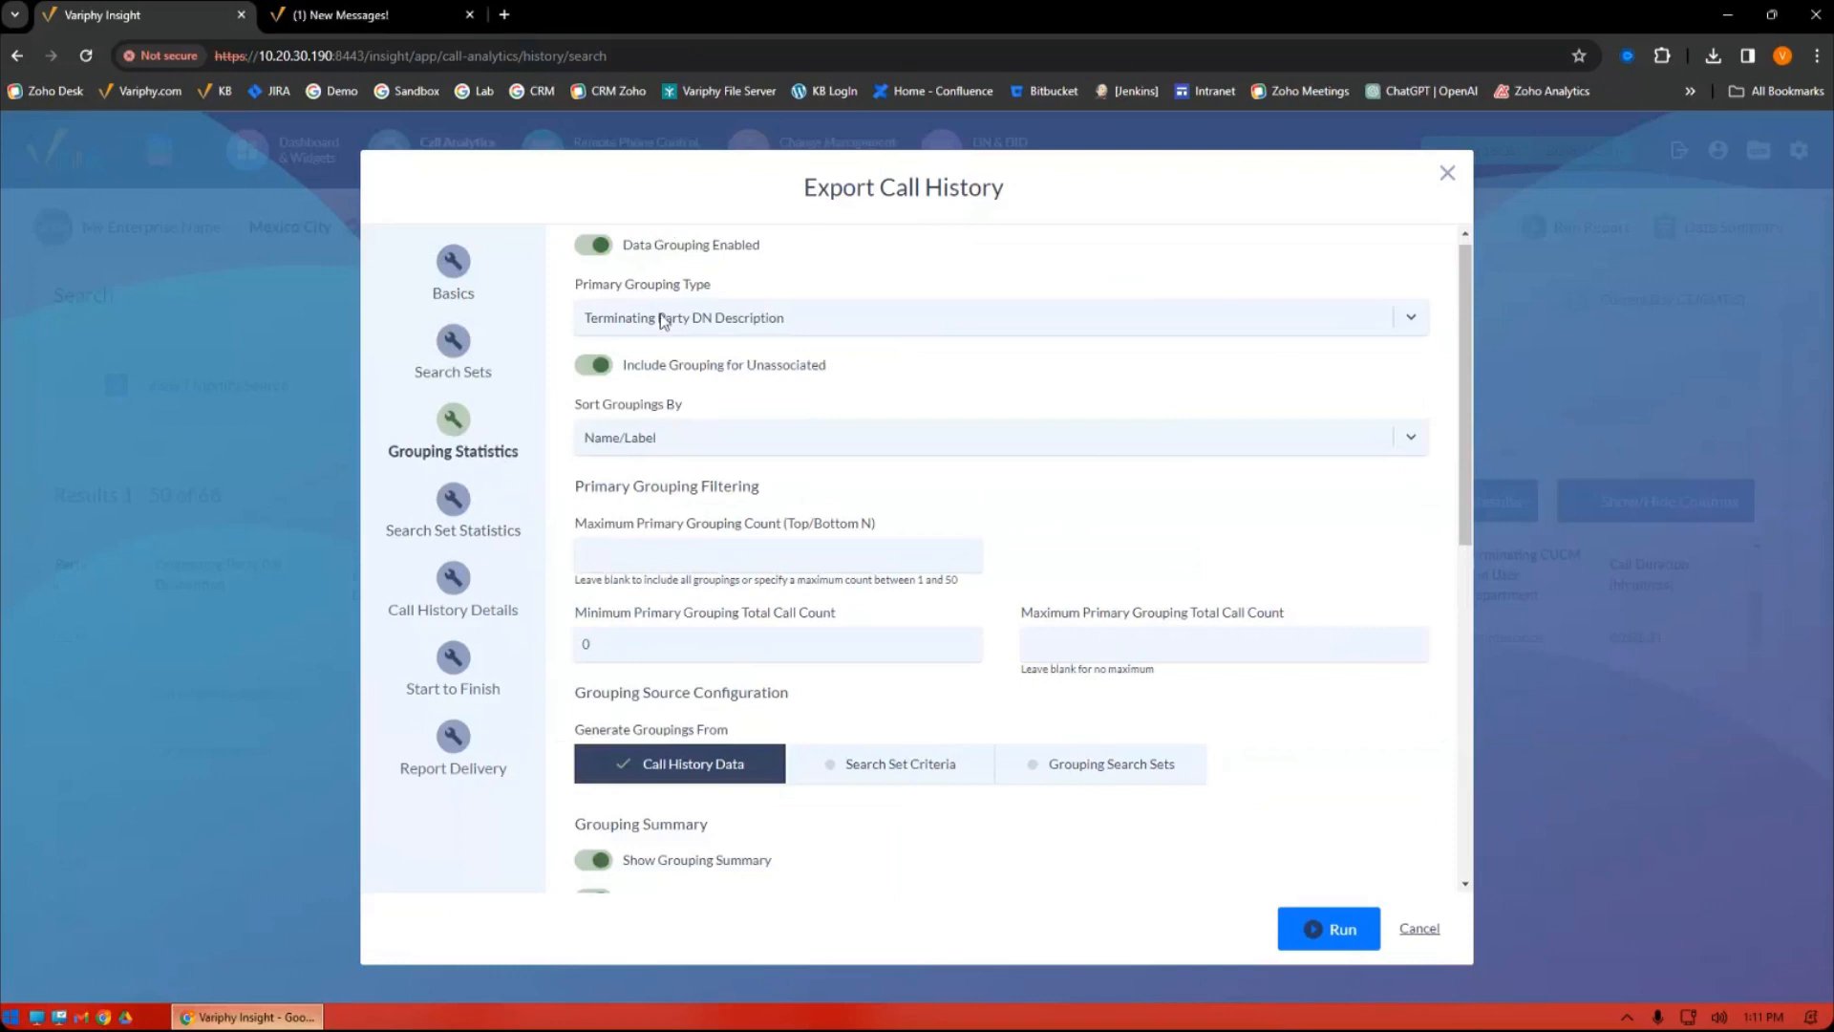
{"action": "scroll", "coordinate": [935, 449], "scroll_direction": "down", "scroll_amount": 5}
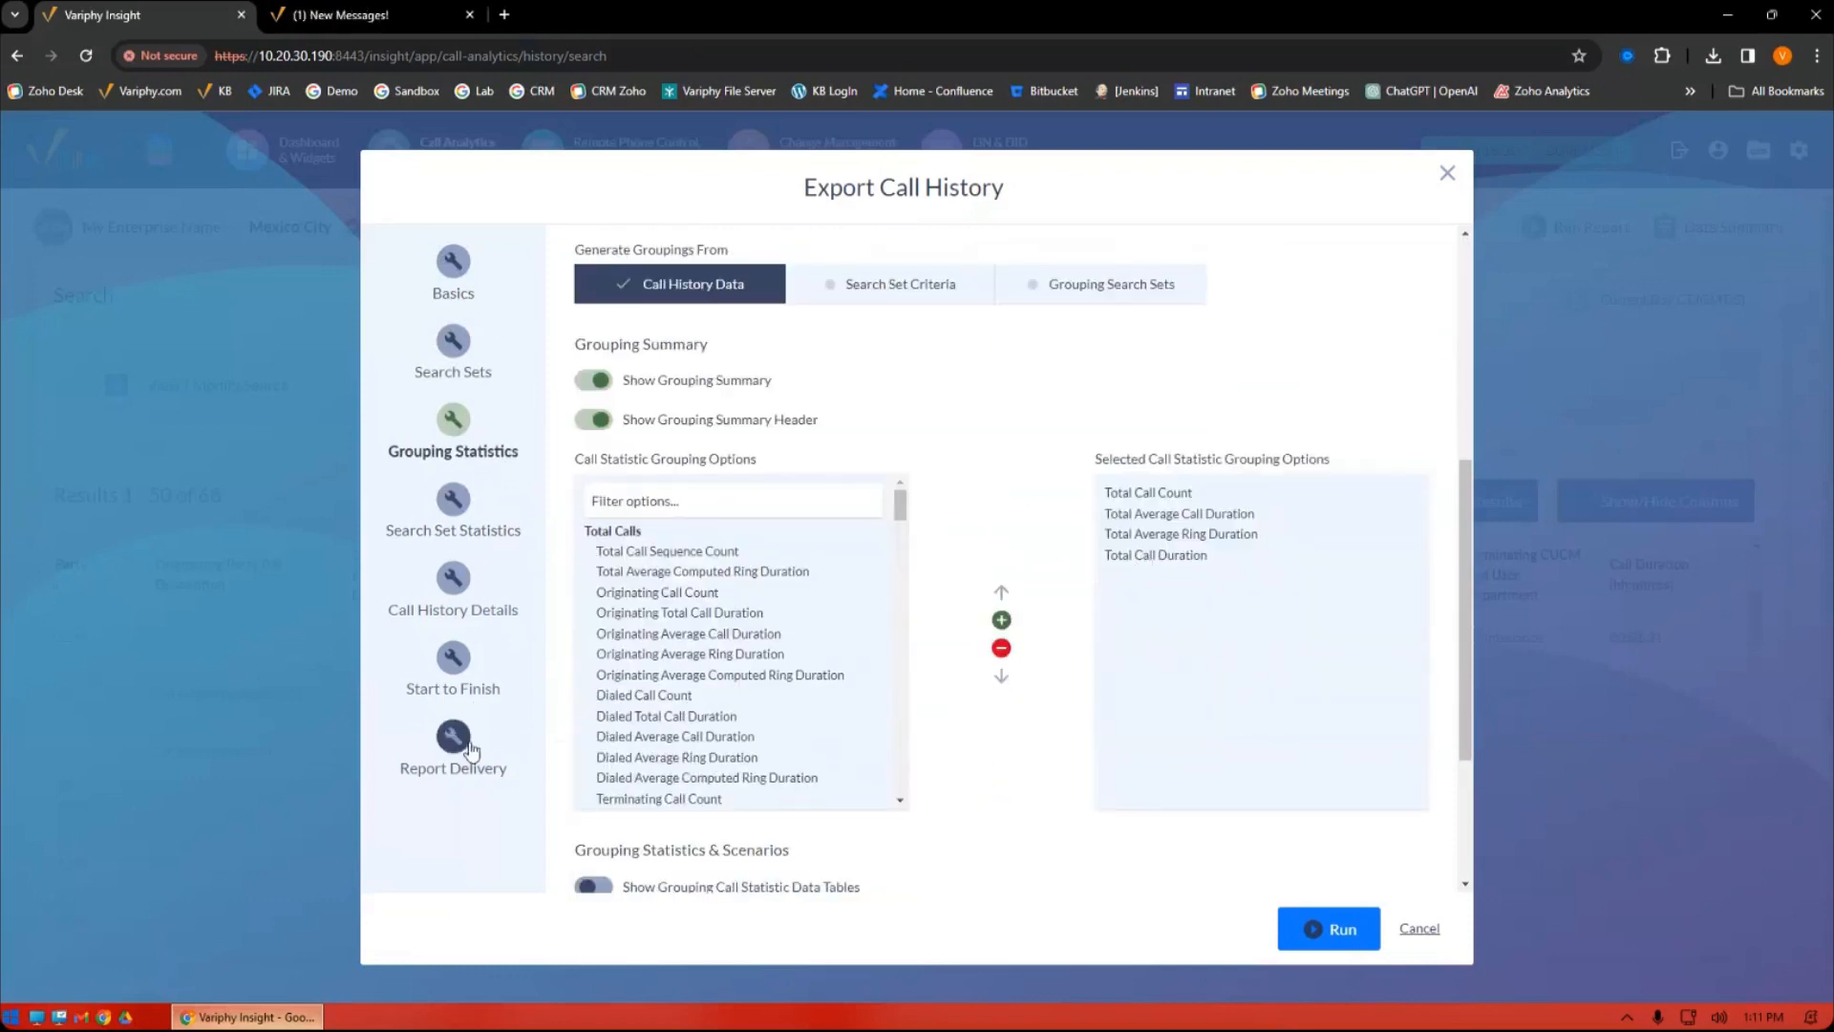
Set the file output format to HTML with download delivery, run the export, and open the downloaded report.
{"action": "left_click", "coordinate": [458, 745]}
{"action": "left_click", "coordinate": [908, 426]}
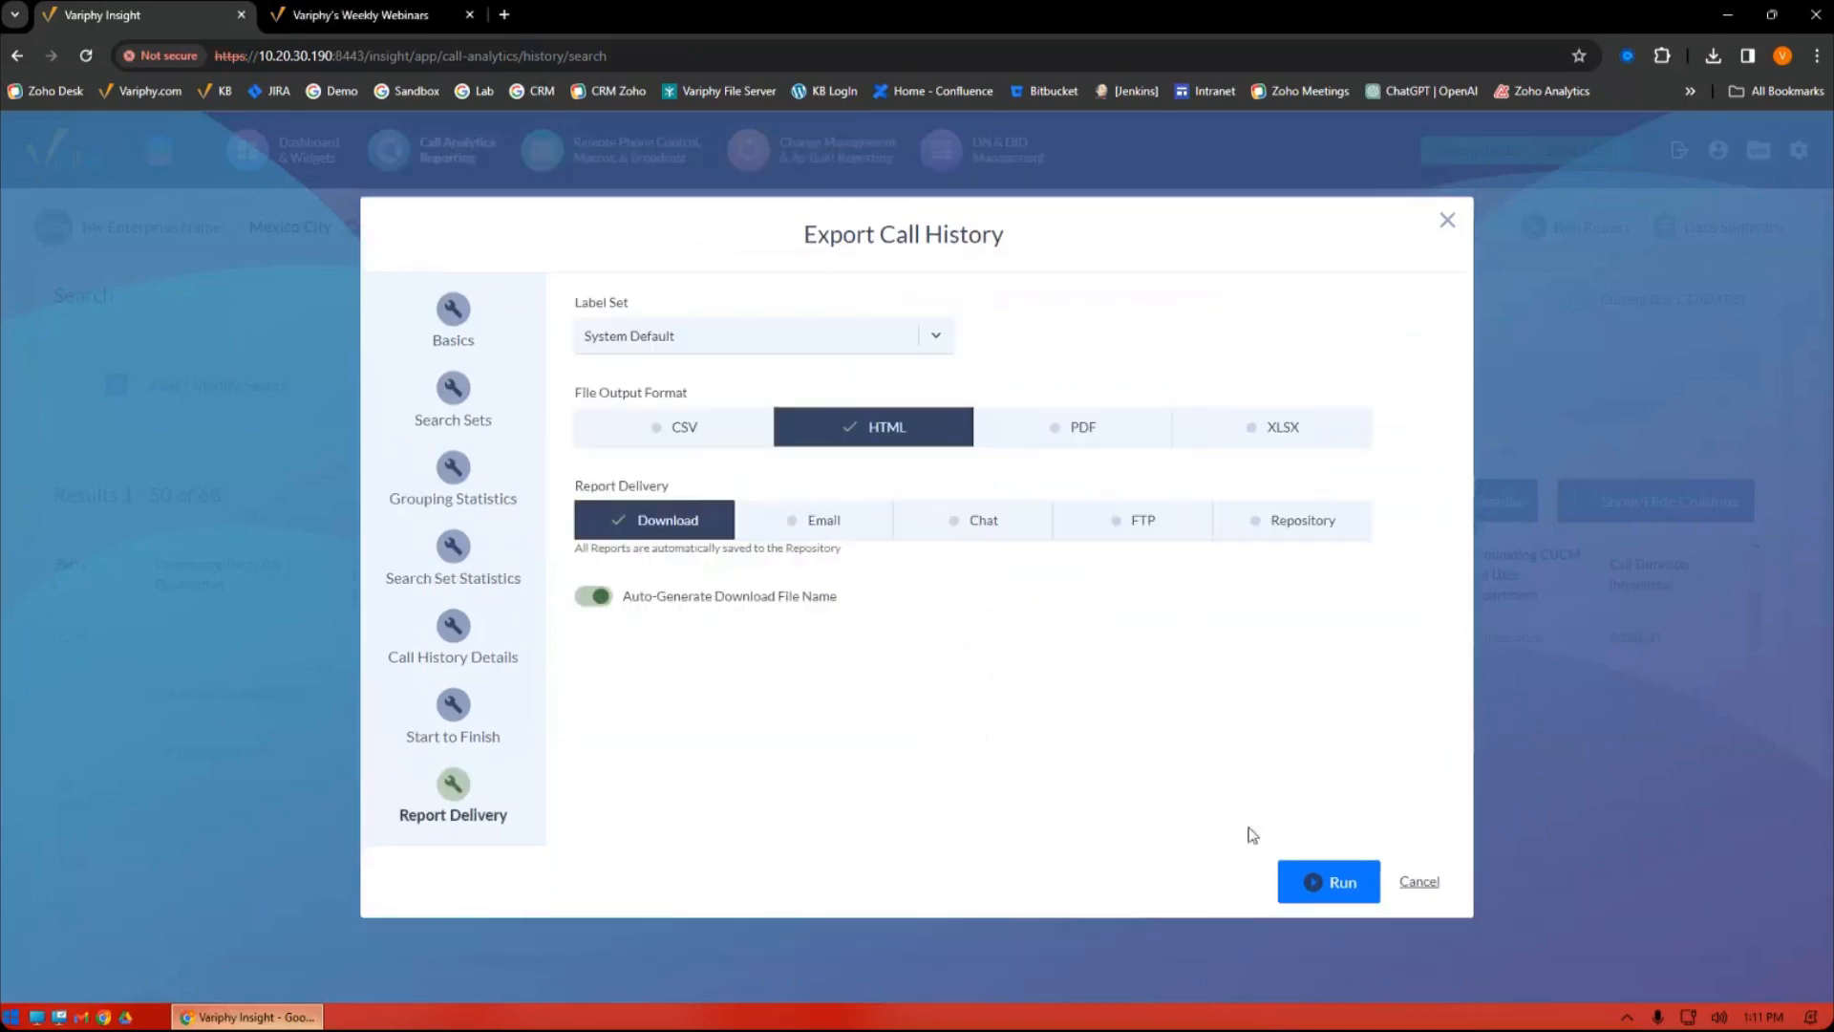
{"action": "left_click", "coordinate": [1310, 878]}
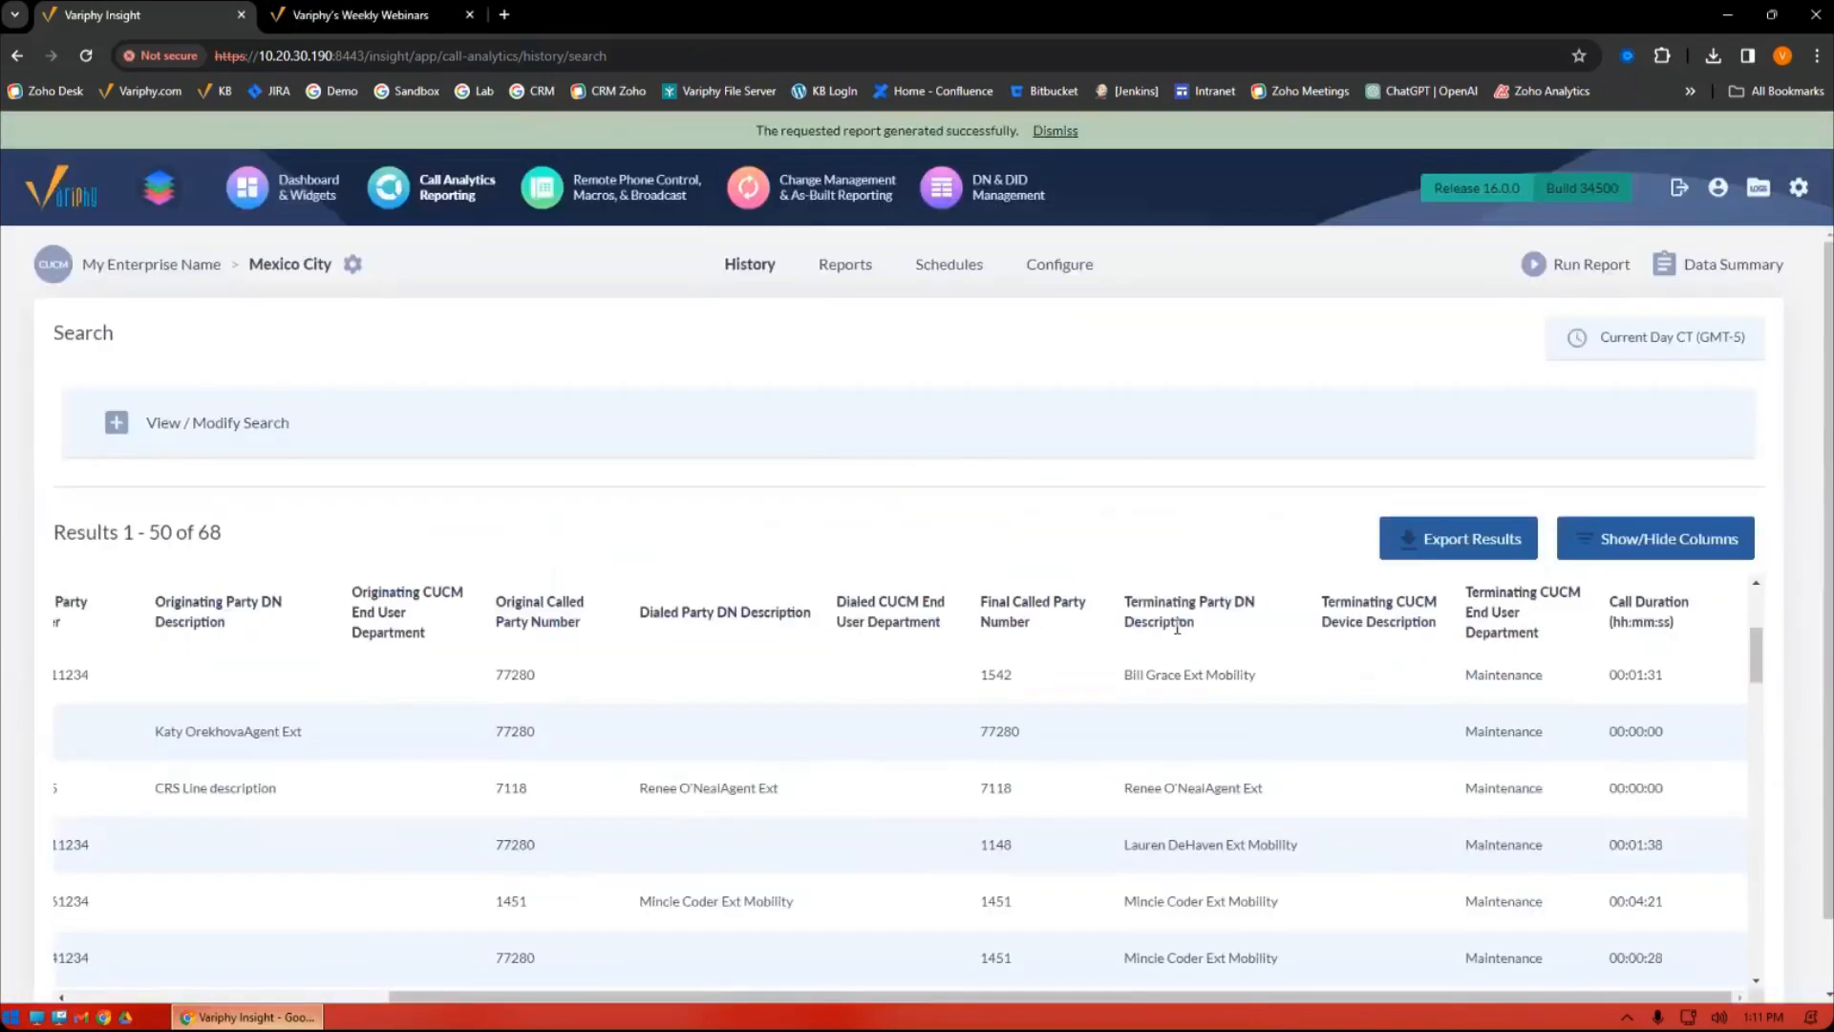
{"action": "left_click", "coordinate": [1558, 107]}
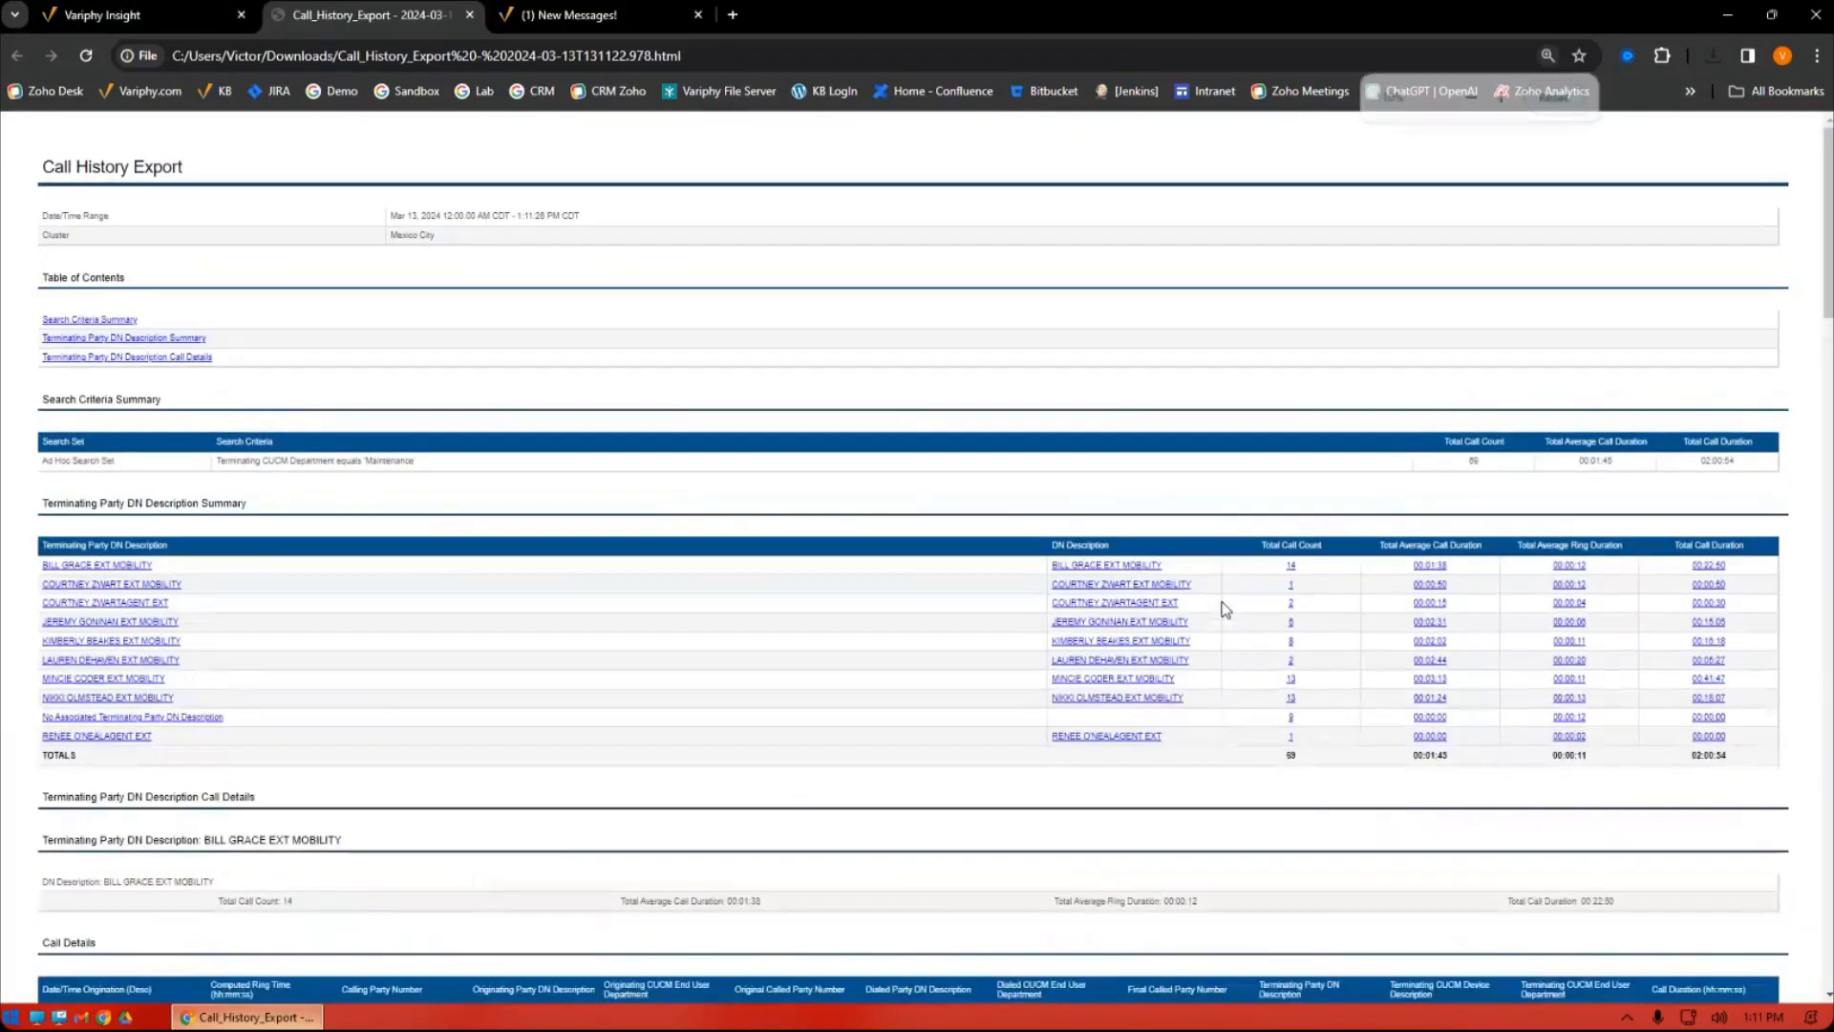
Examine the call details for No Associated Terminating Party DN Description in the report, highlighting an original called party number.
{"action": "key", "text": "ctrl+plus"}
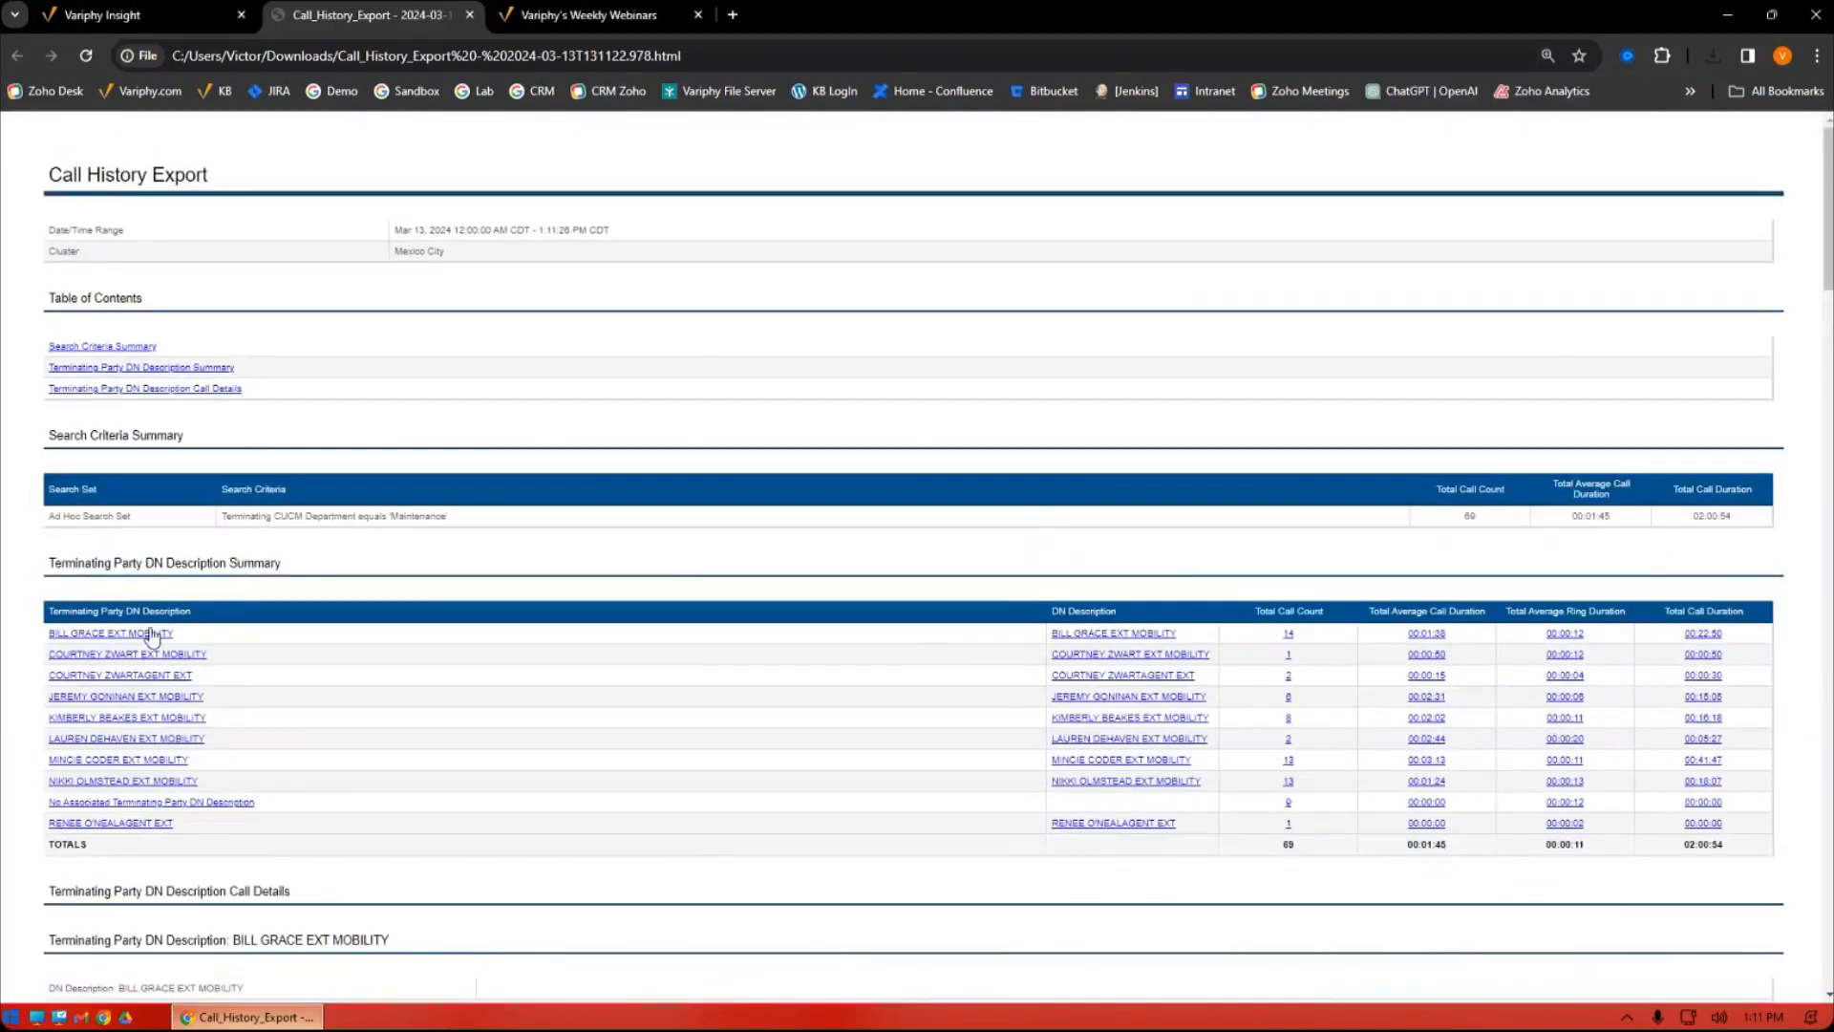
{"action": "left_click", "coordinate": [239, 804]}
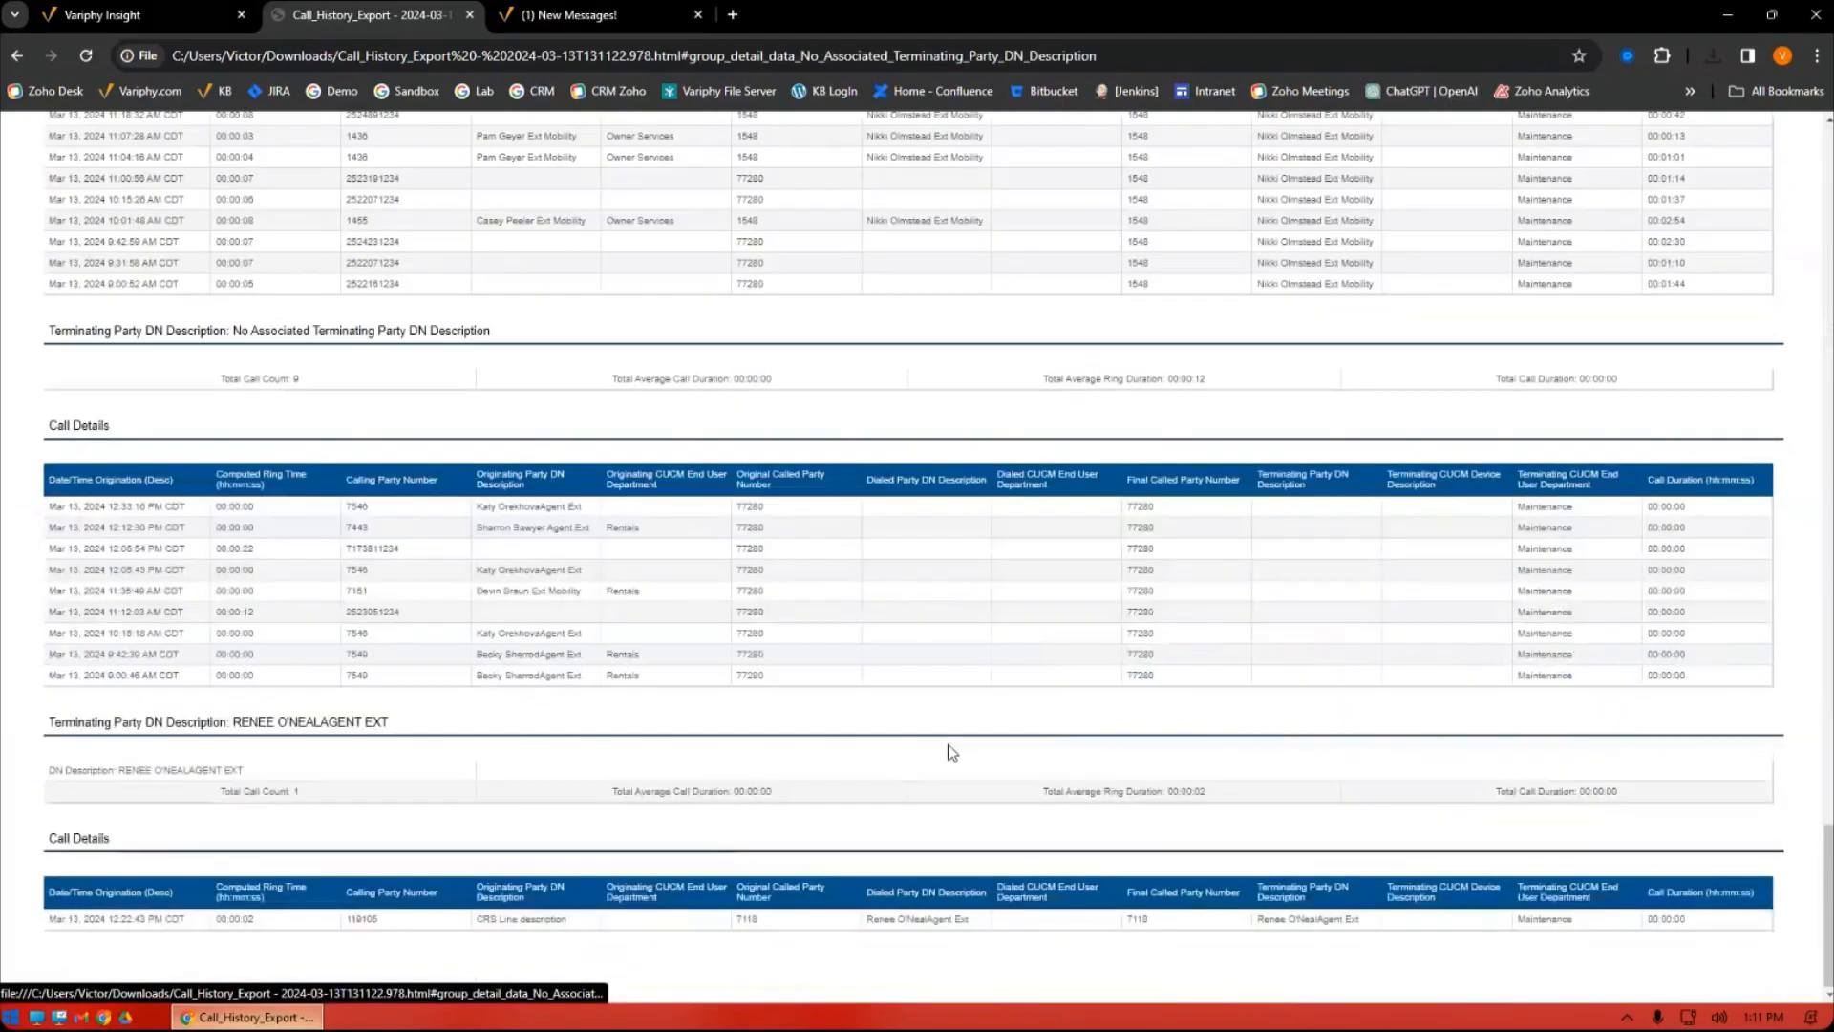
{"action": "double_click", "coordinate": [742, 506]}
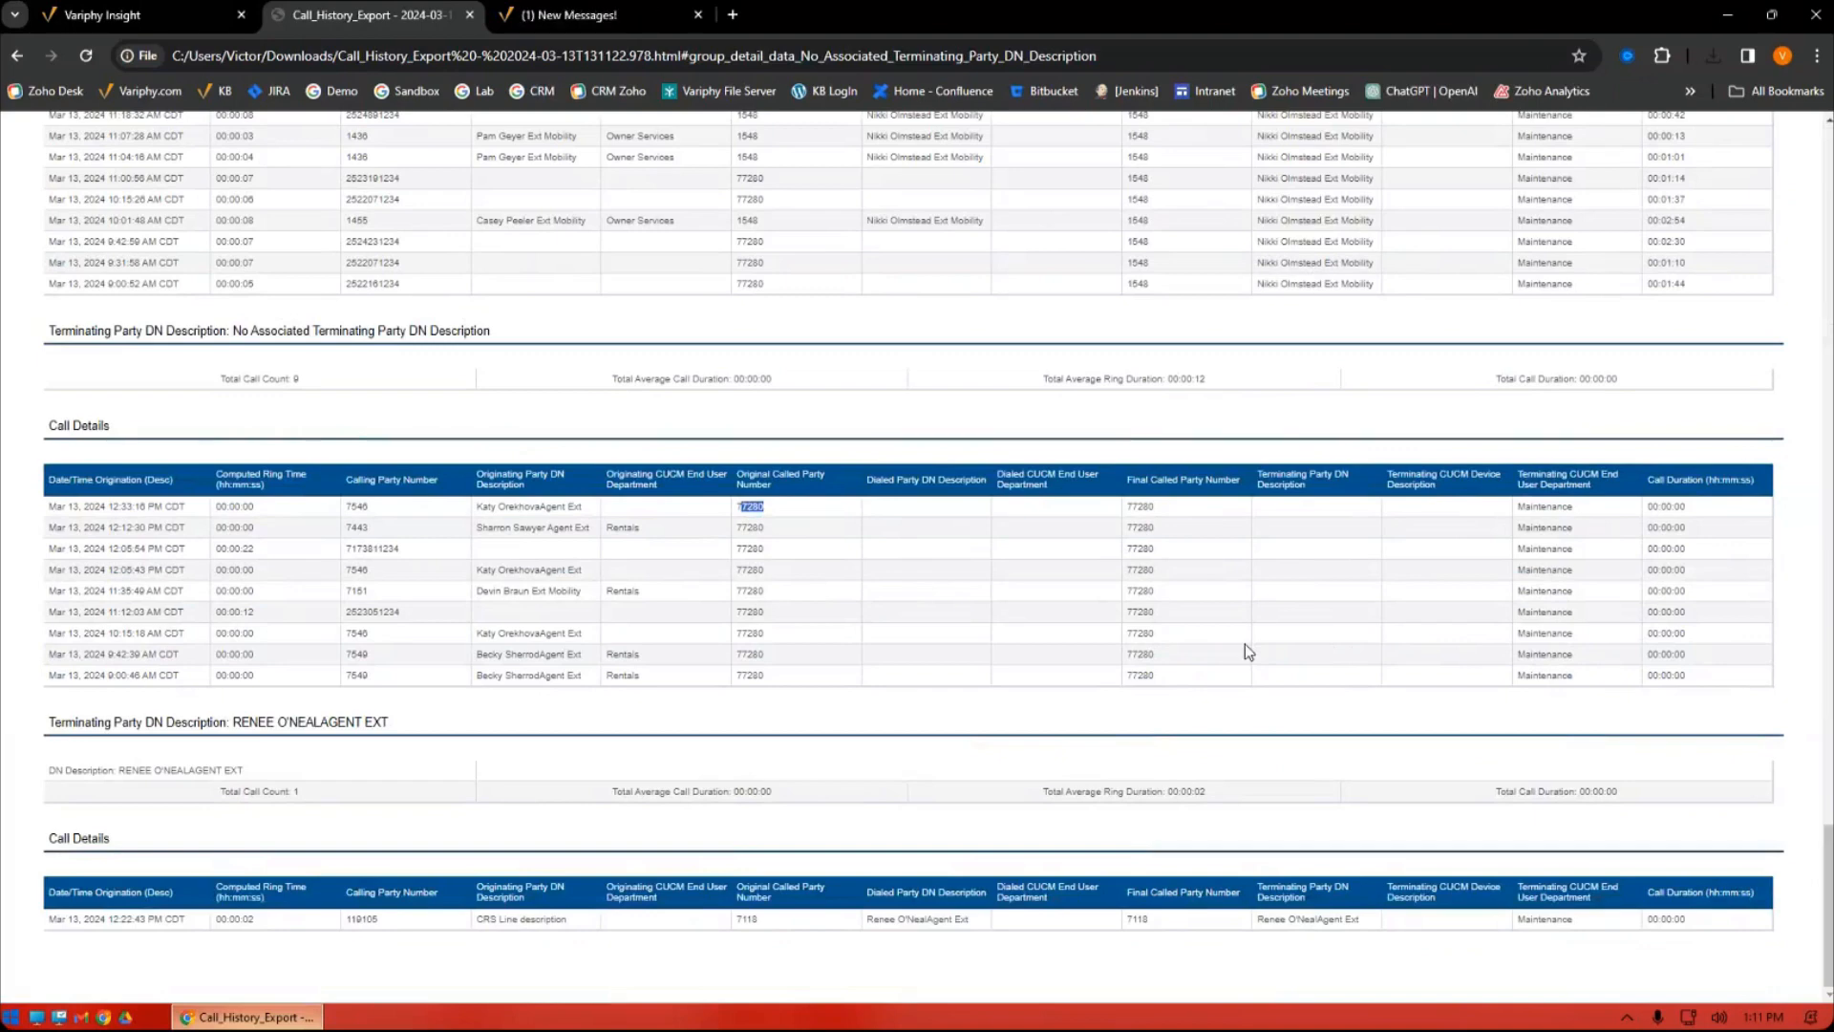
Return to call history, start another export, and set its primary grouping type to Terminating CUCM End User ID.
{"action": "left_click", "coordinate": [122, 21]}
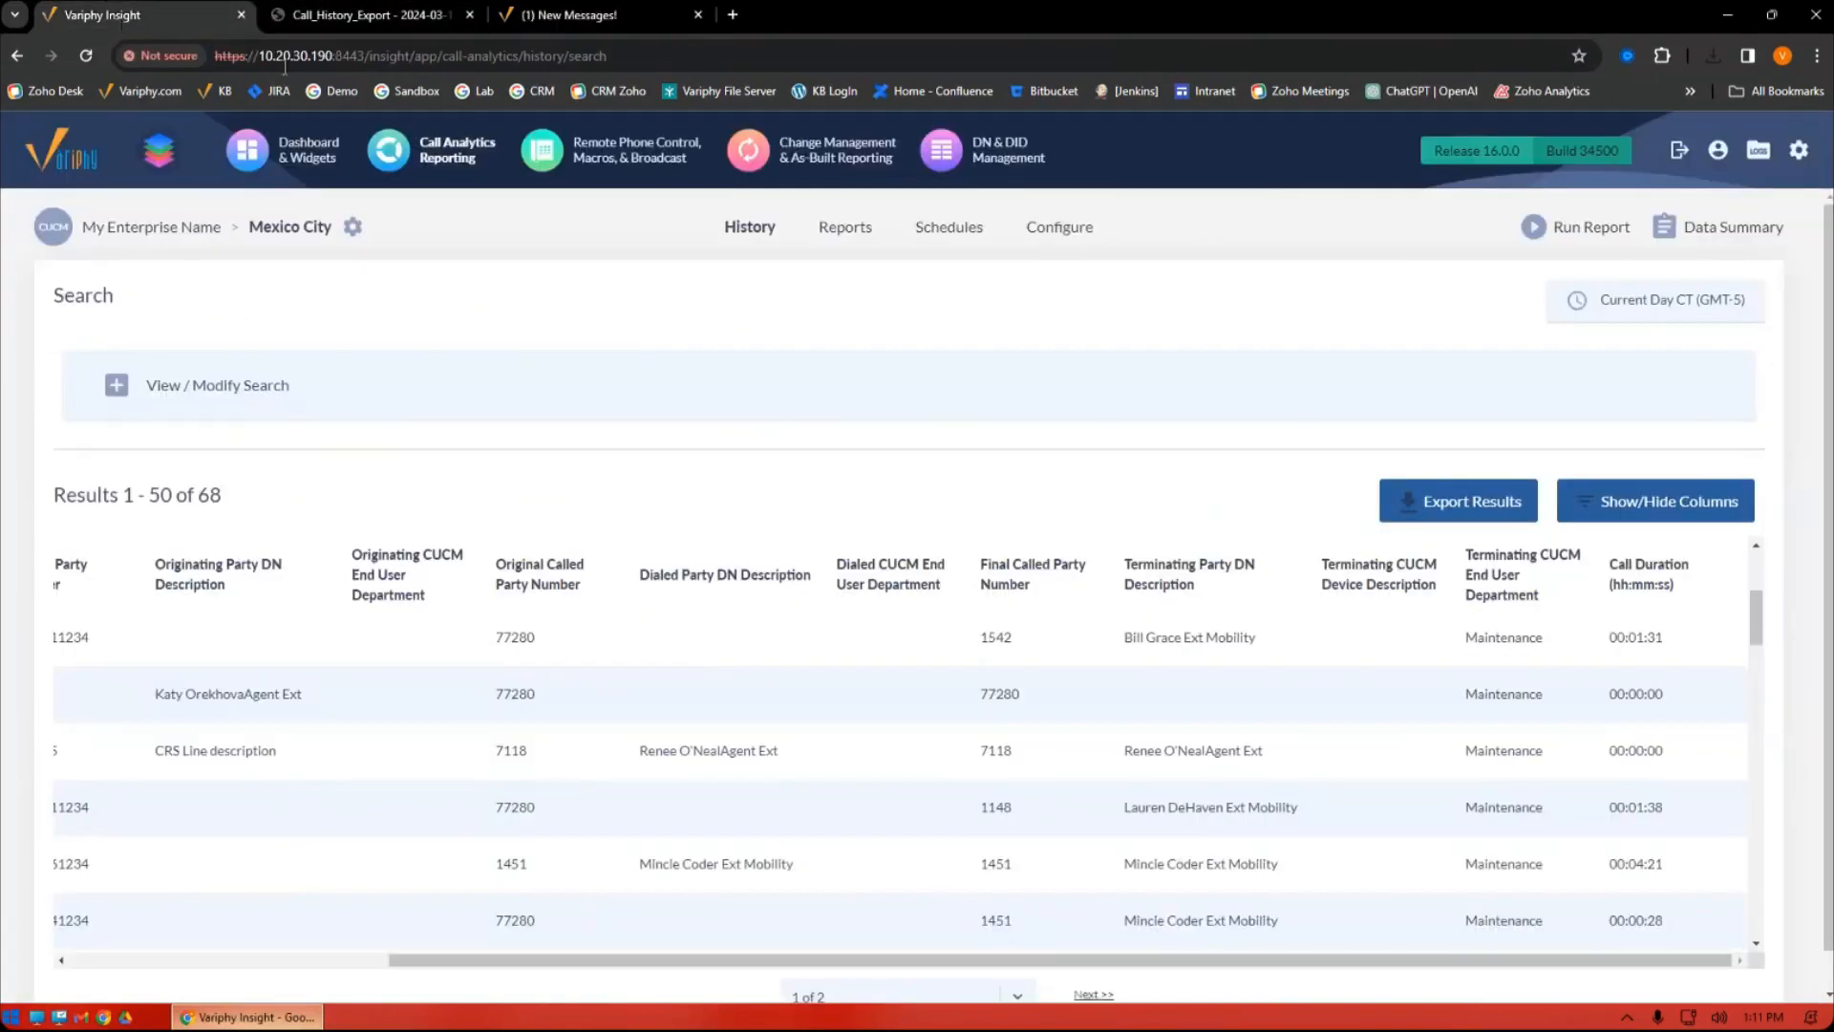
{"action": "left_click", "coordinate": [1433, 508]}
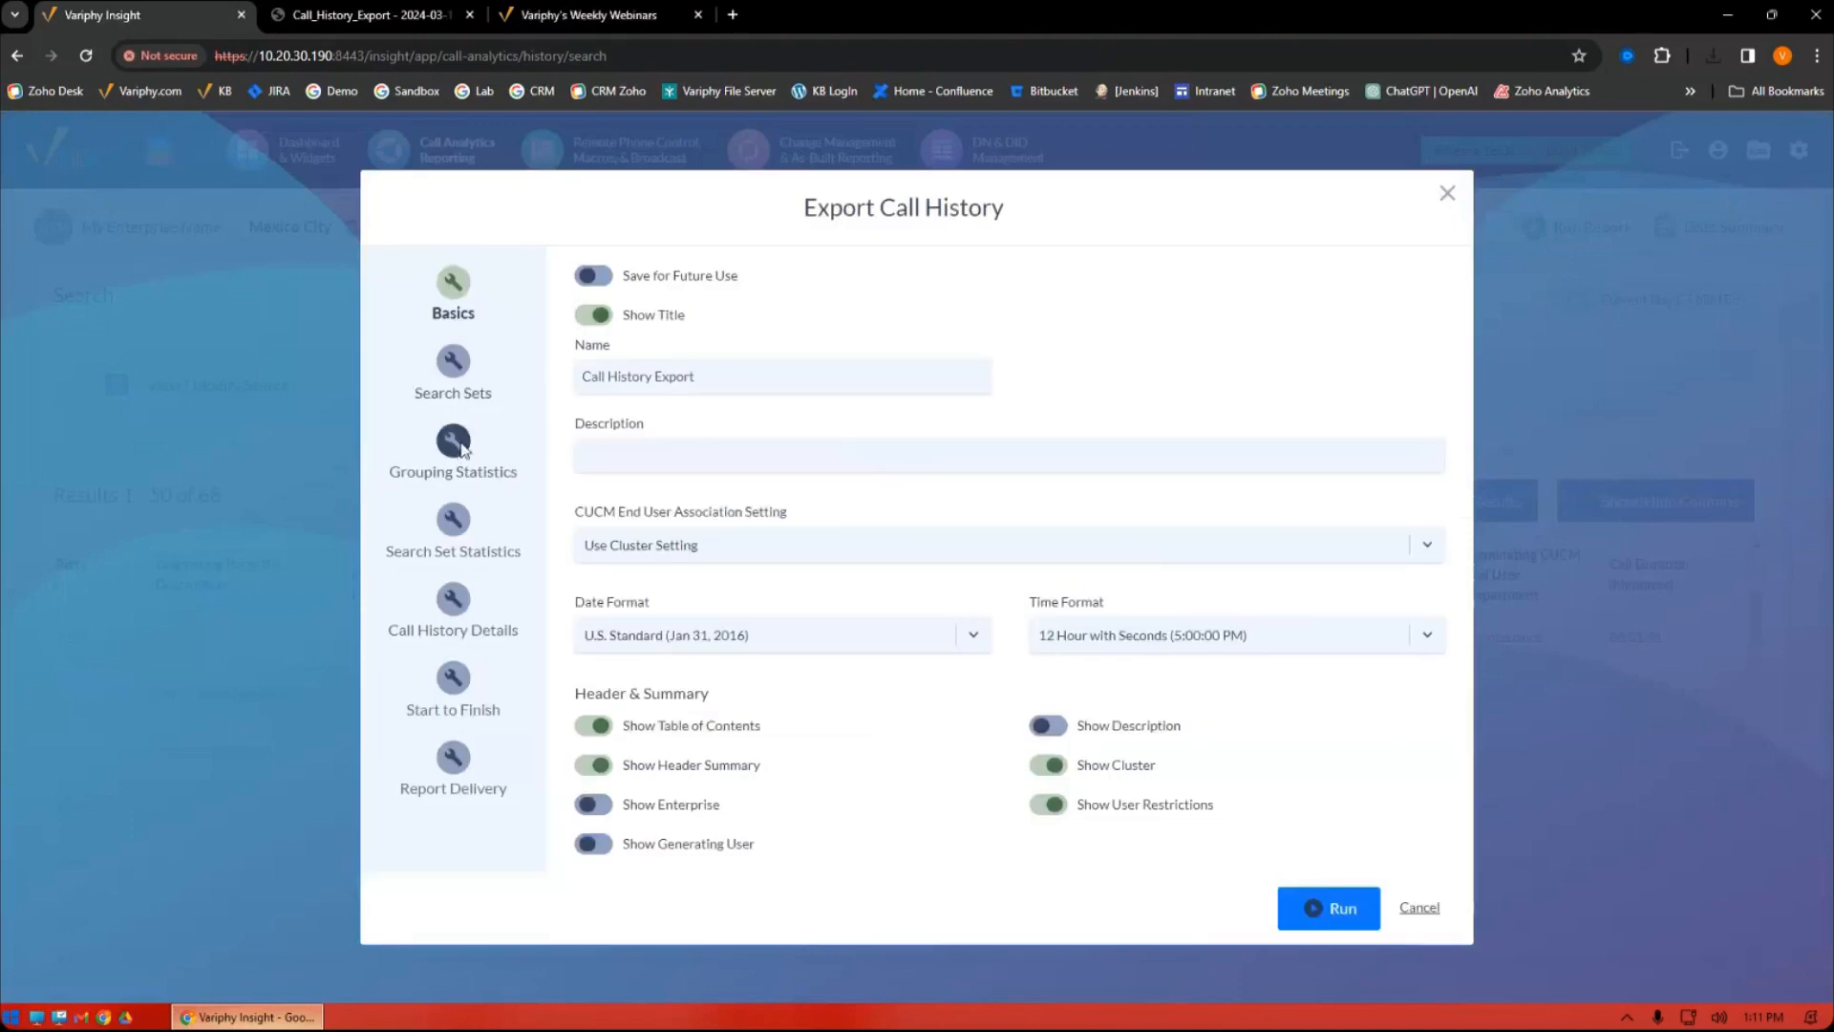
{"action": "left_click", "coordinate": [457, 442]}
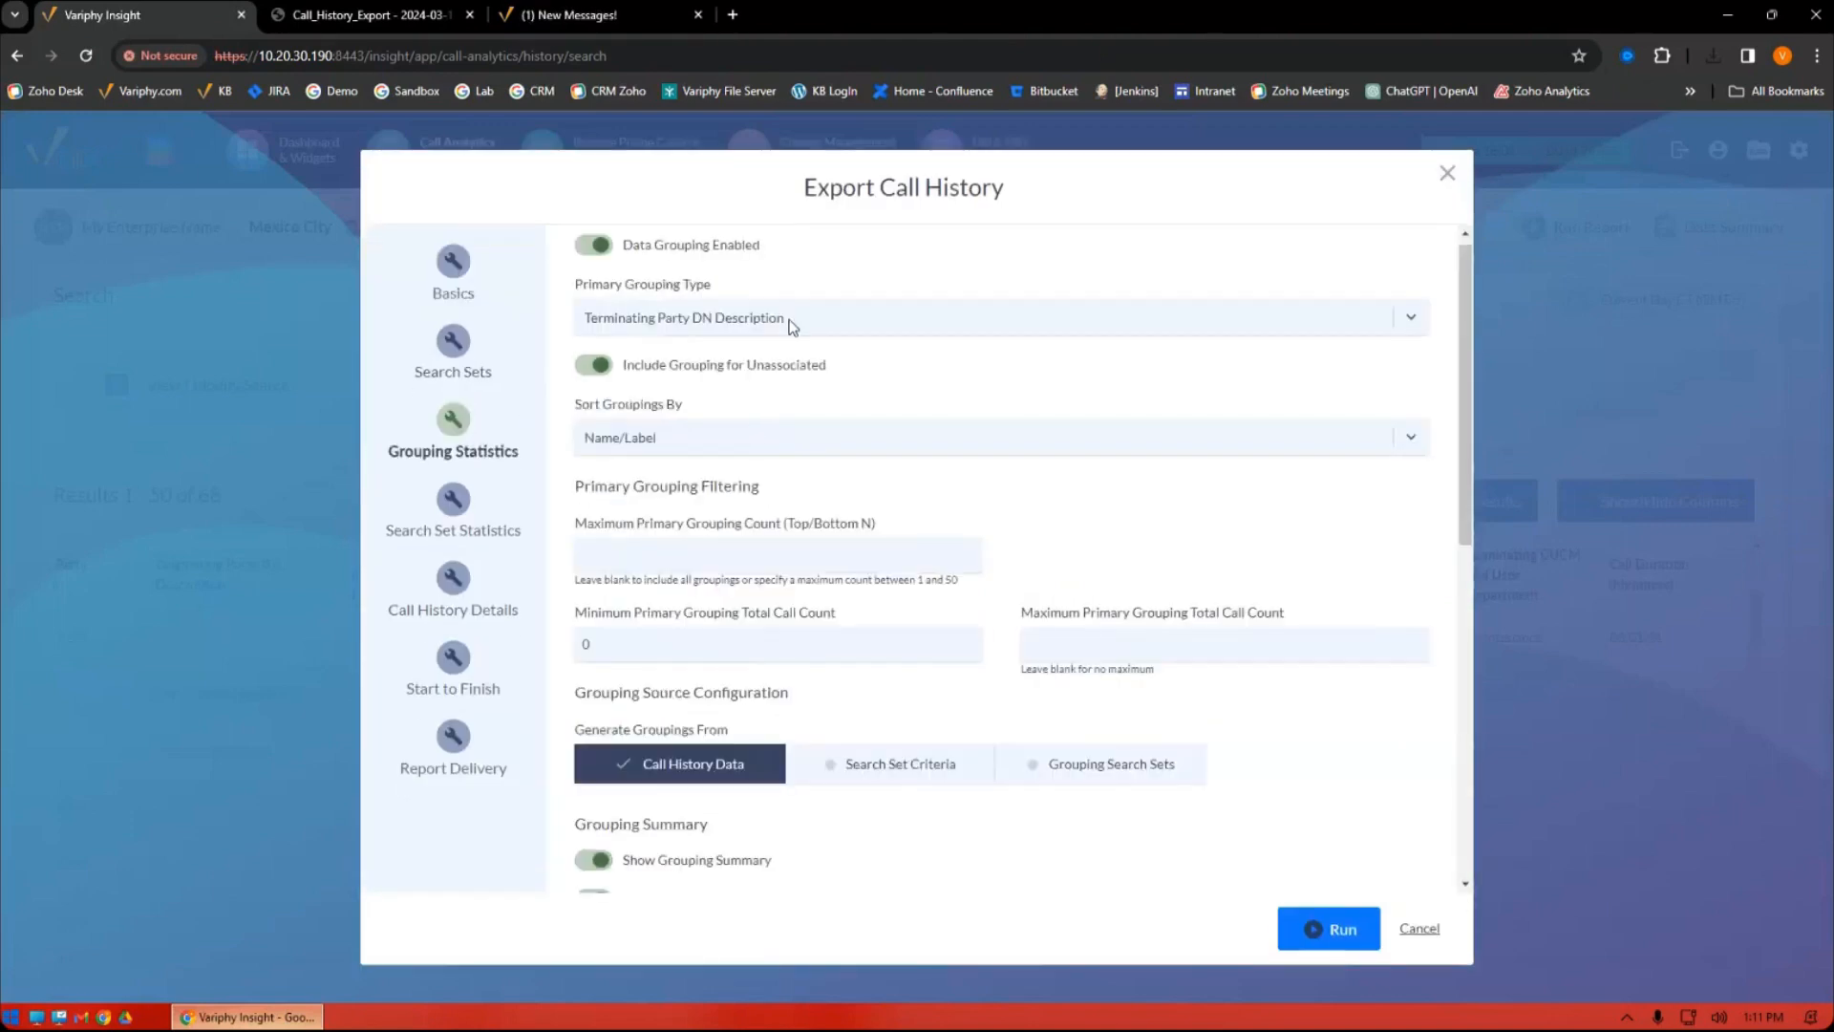
{"action": "left_click", "coordinate": [797, 325]}
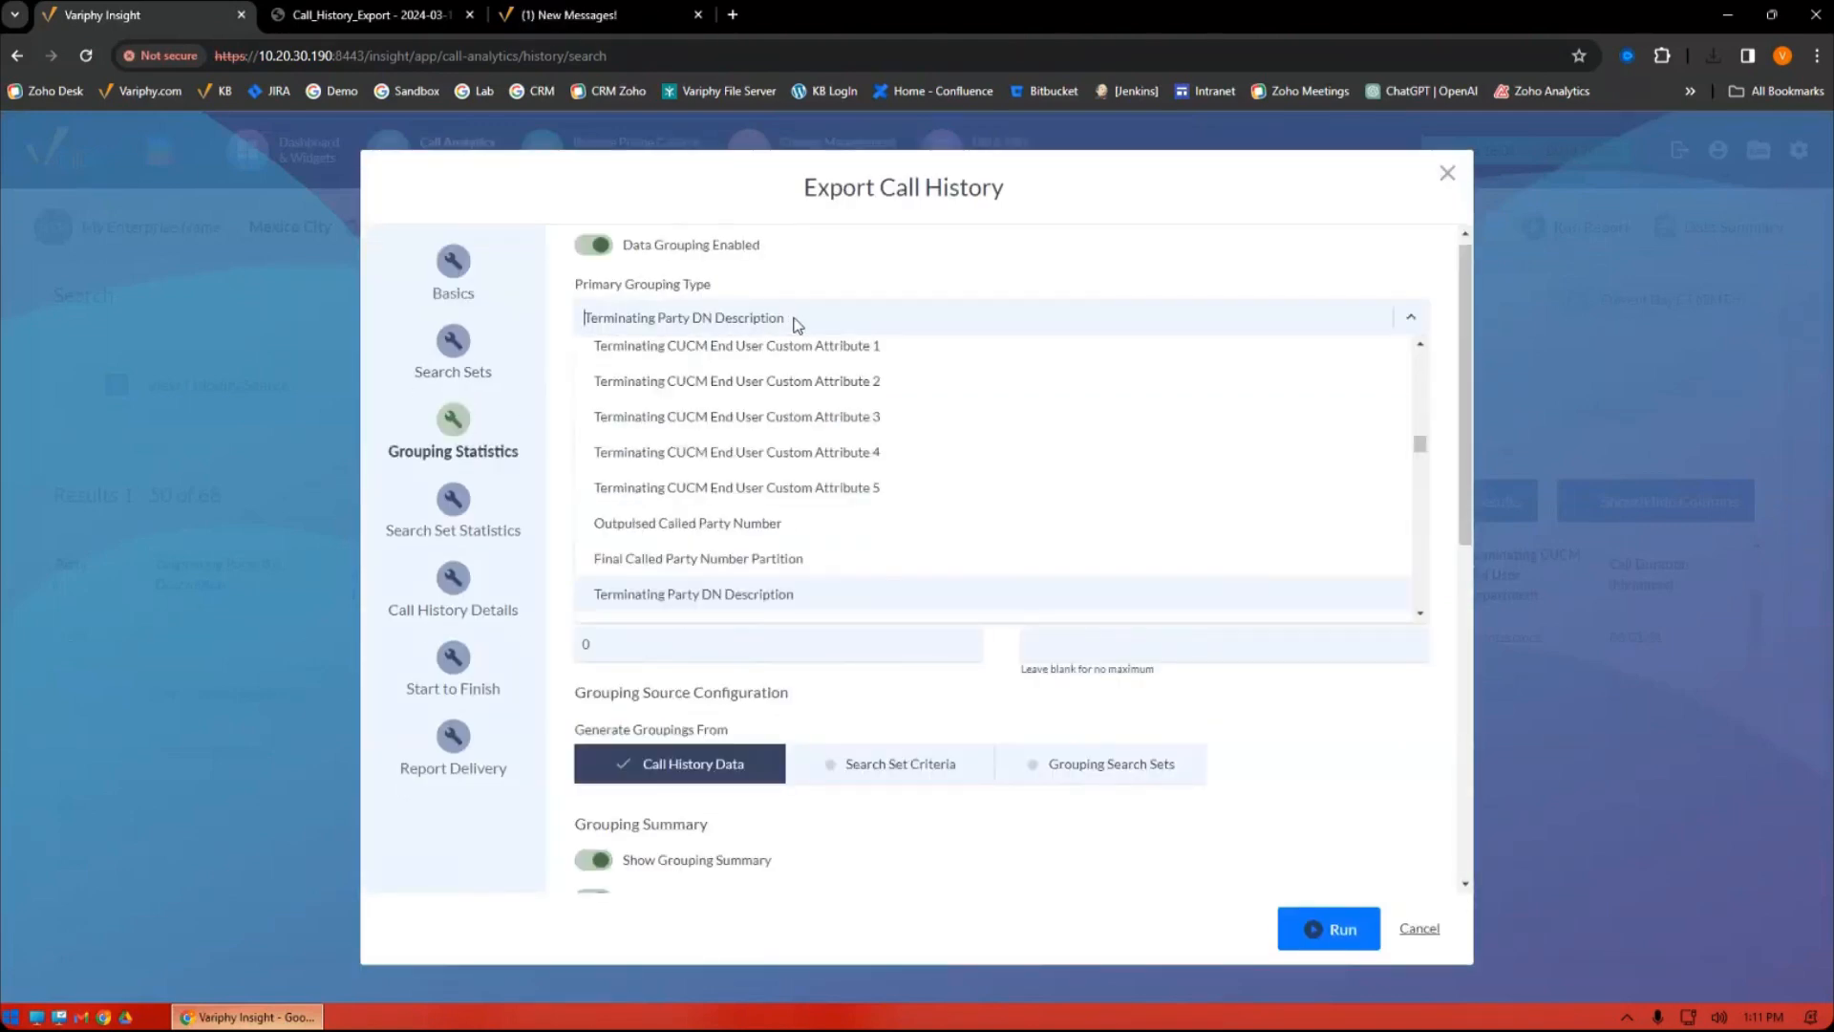
{"action": "type", "text": "dep"}
{"action": "key", "text": "BackSpace"}
{"action": "key", "text": "BackSpace"}
{"action": "key", "text": "BackSpace"}
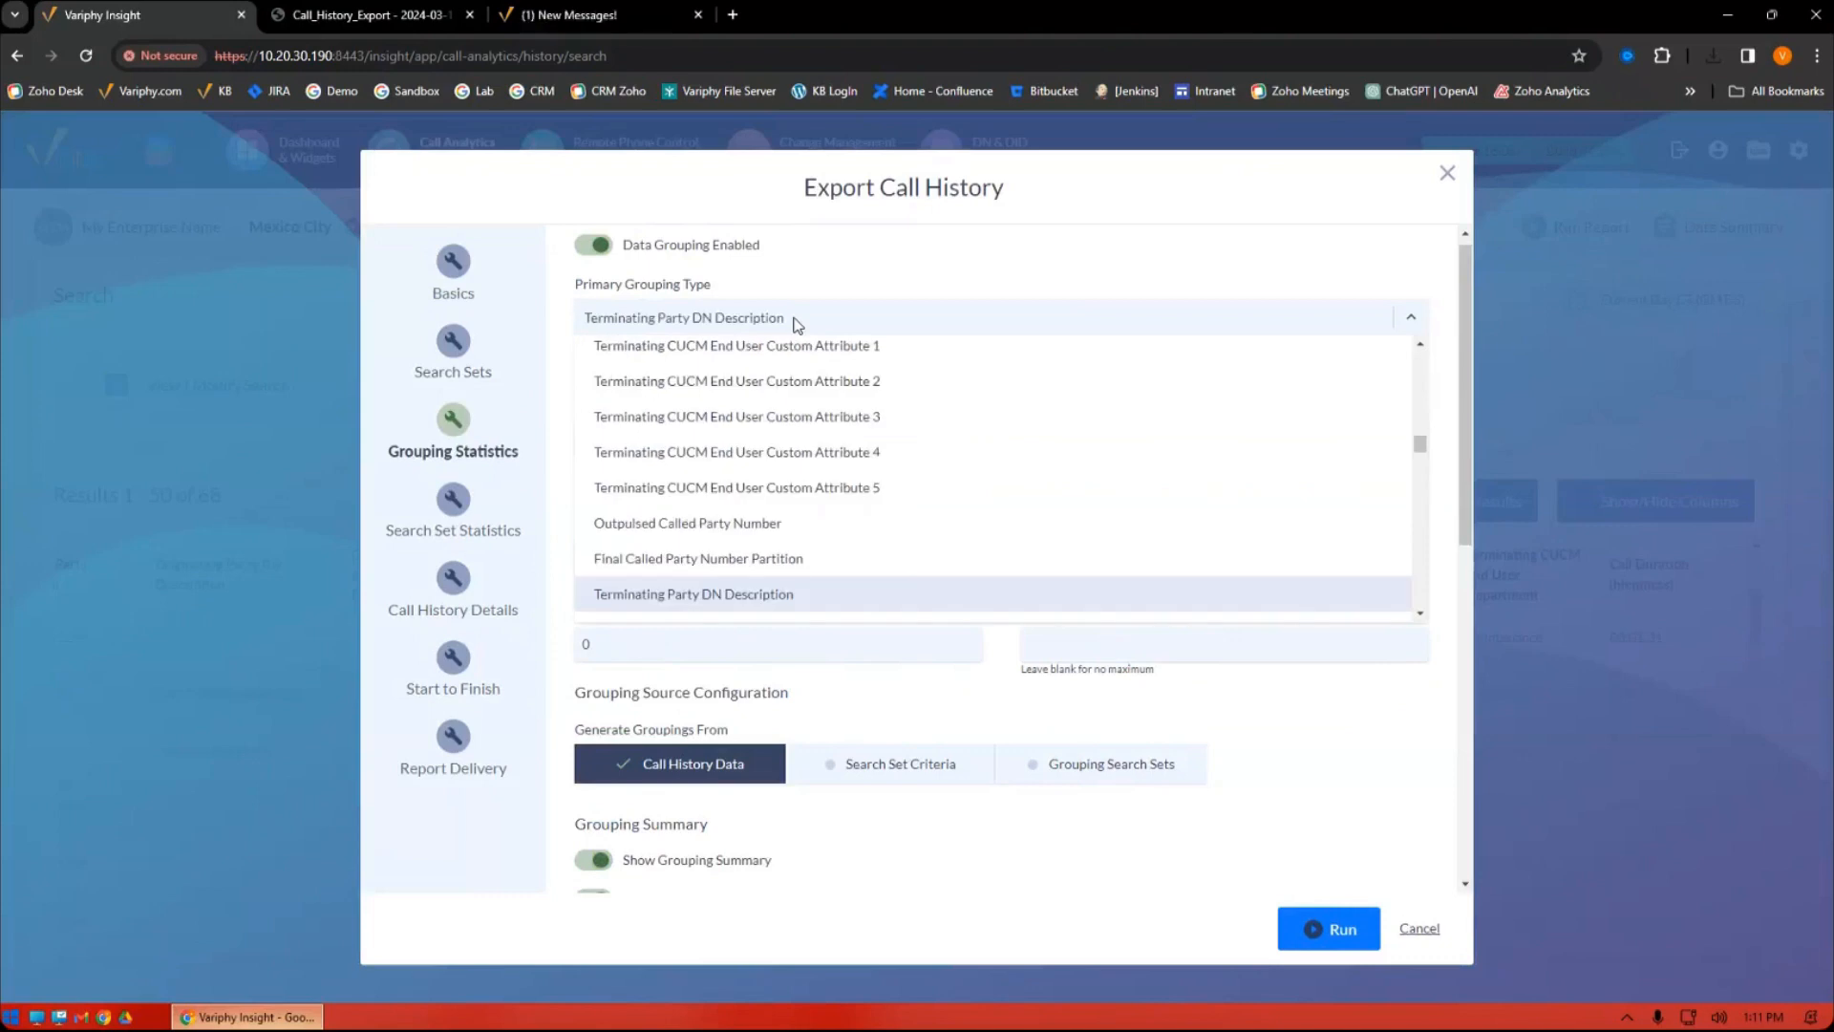
{"action": "type", "text": "End"}
{"action": "scroll", "coordinate": [850, 377], "scroll_direction": "up", "scroll_amount": 10}
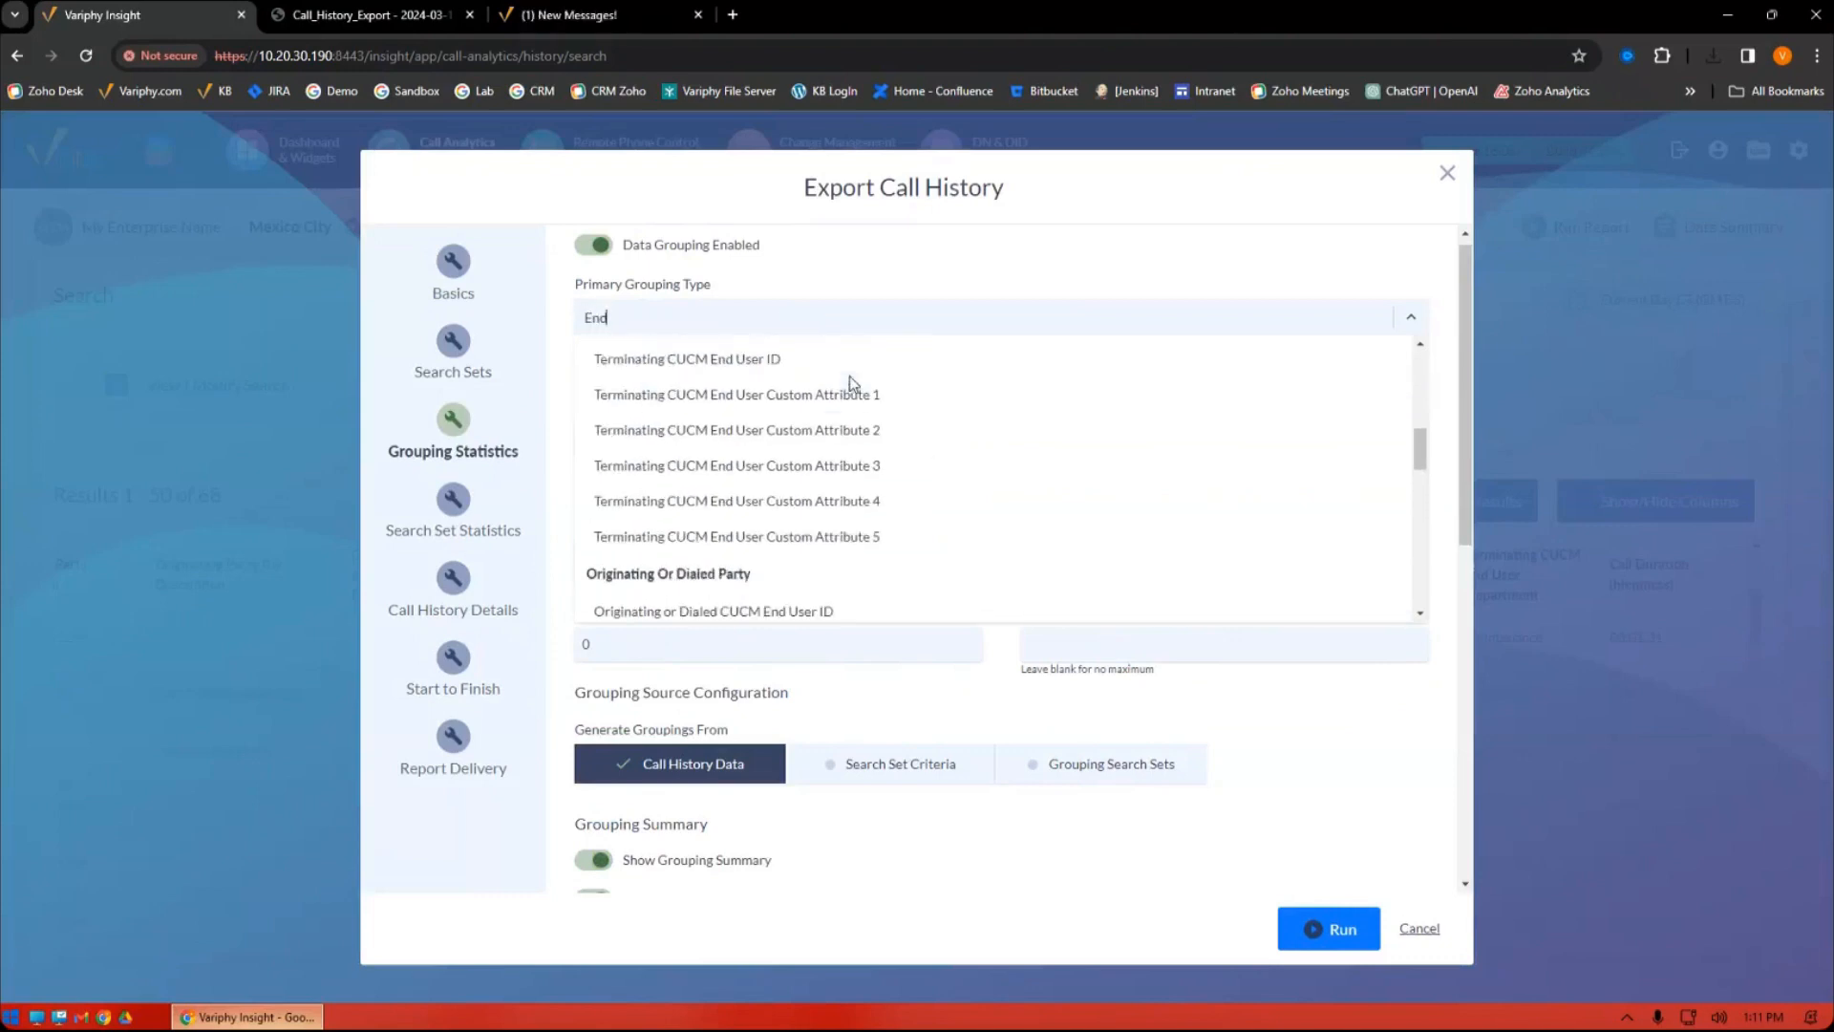
{"action": "scroll", "coordinate": [850, 376], "scroll_direction": "down", "scroll_amount": 5}
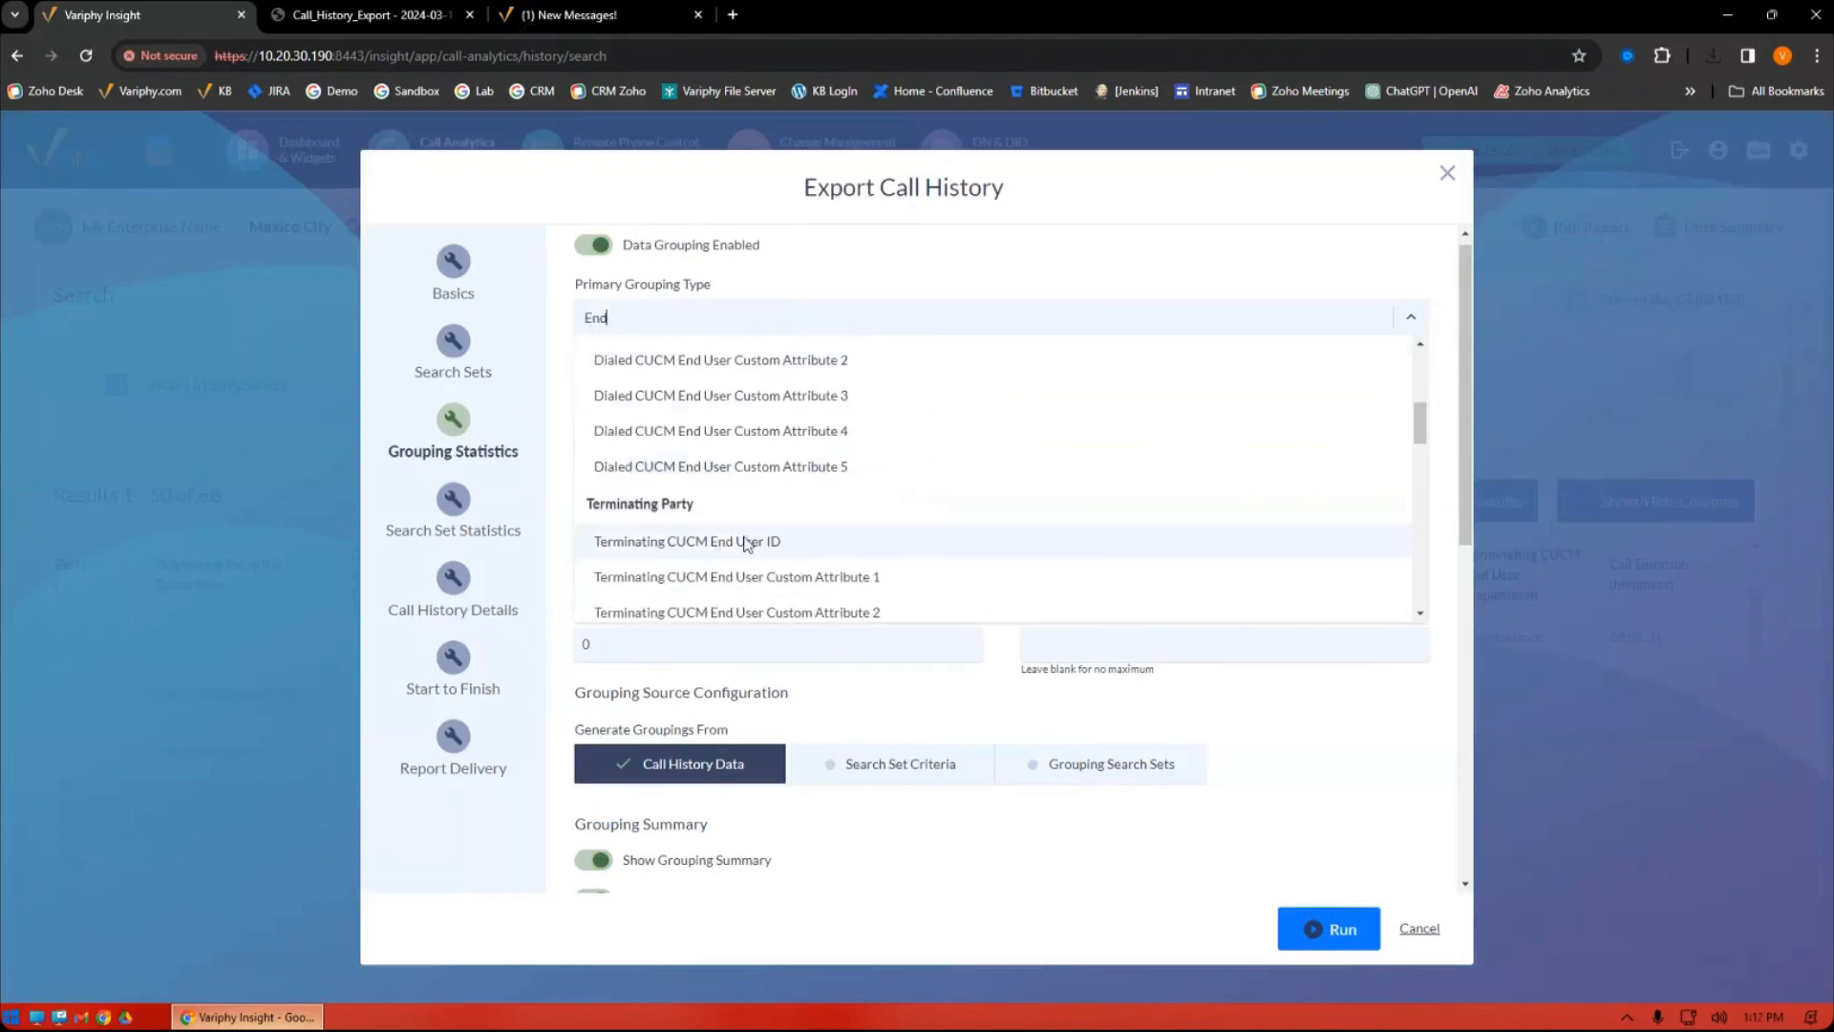
{"action": "left_click", "coordinate": [745, 535]}
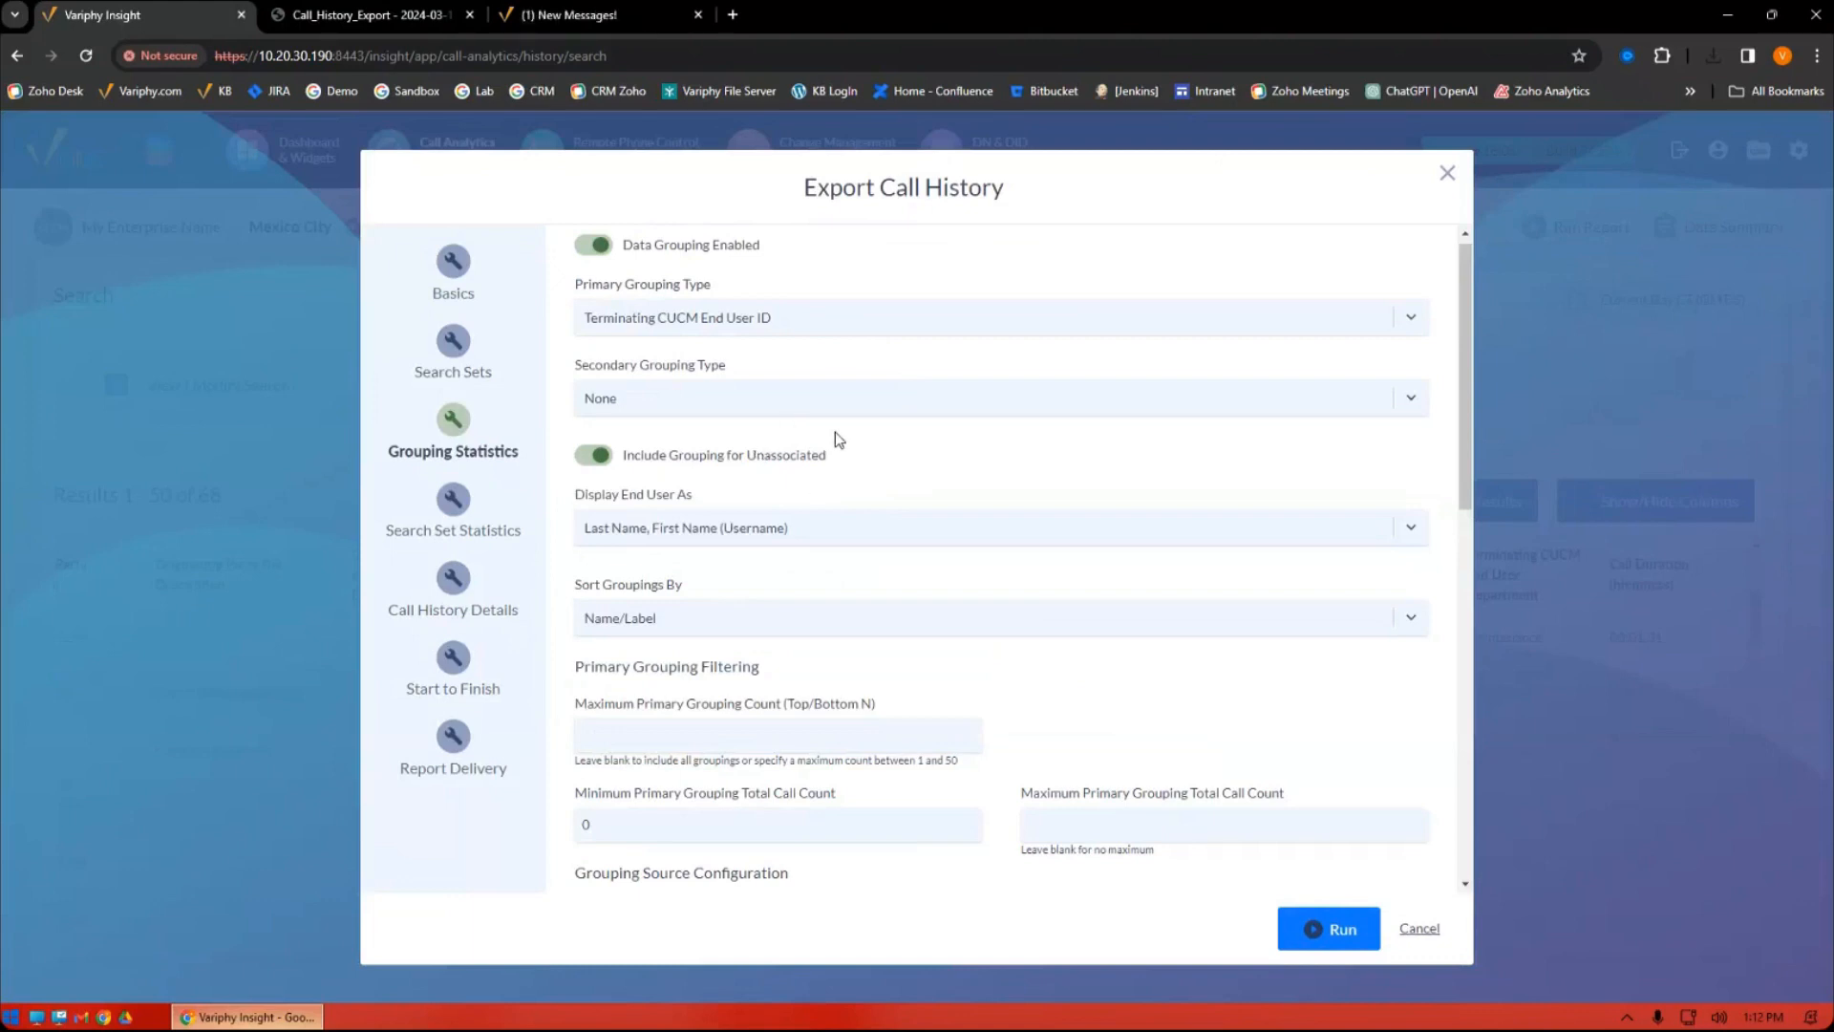
Set the secondary grouping type to Terminating Party DN Description and run the export.
{"action": "left_click", "coordinate": [845, 406]}
{"action": "left_click", "coordinate": [779, 468]}
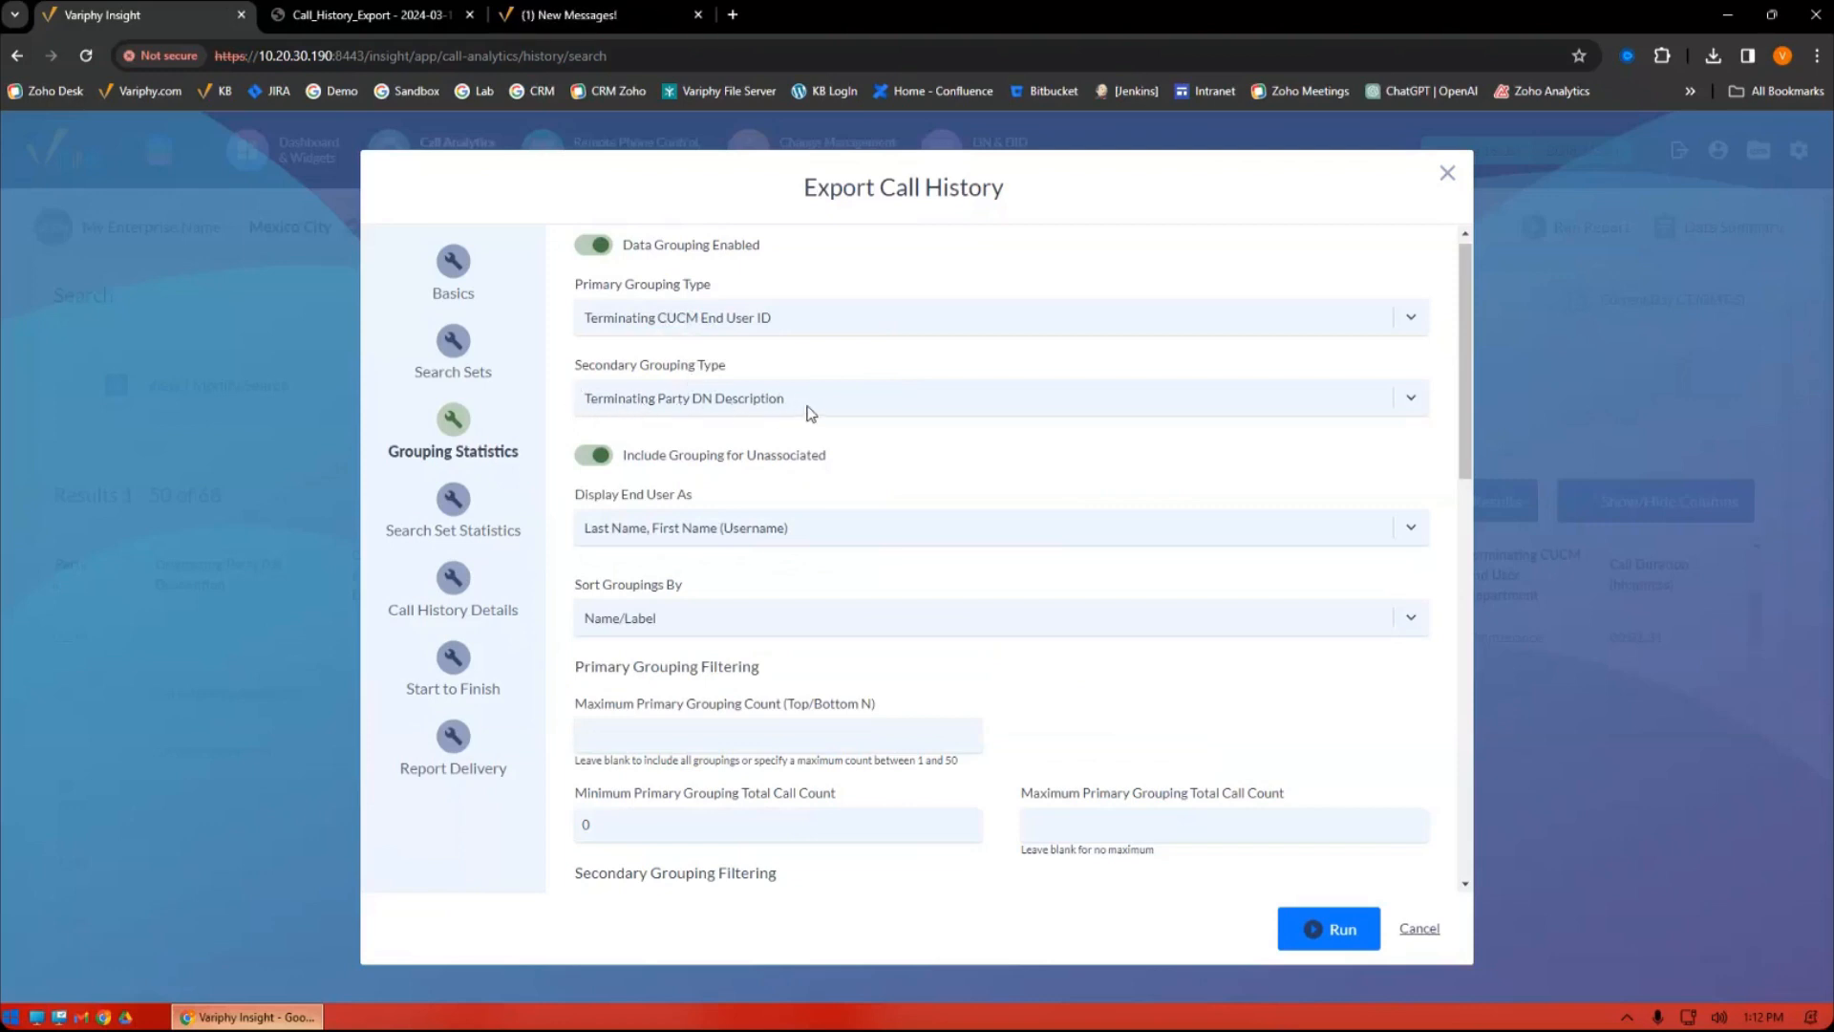
{"action": "left_click", "coordinate": [1286, 944]}
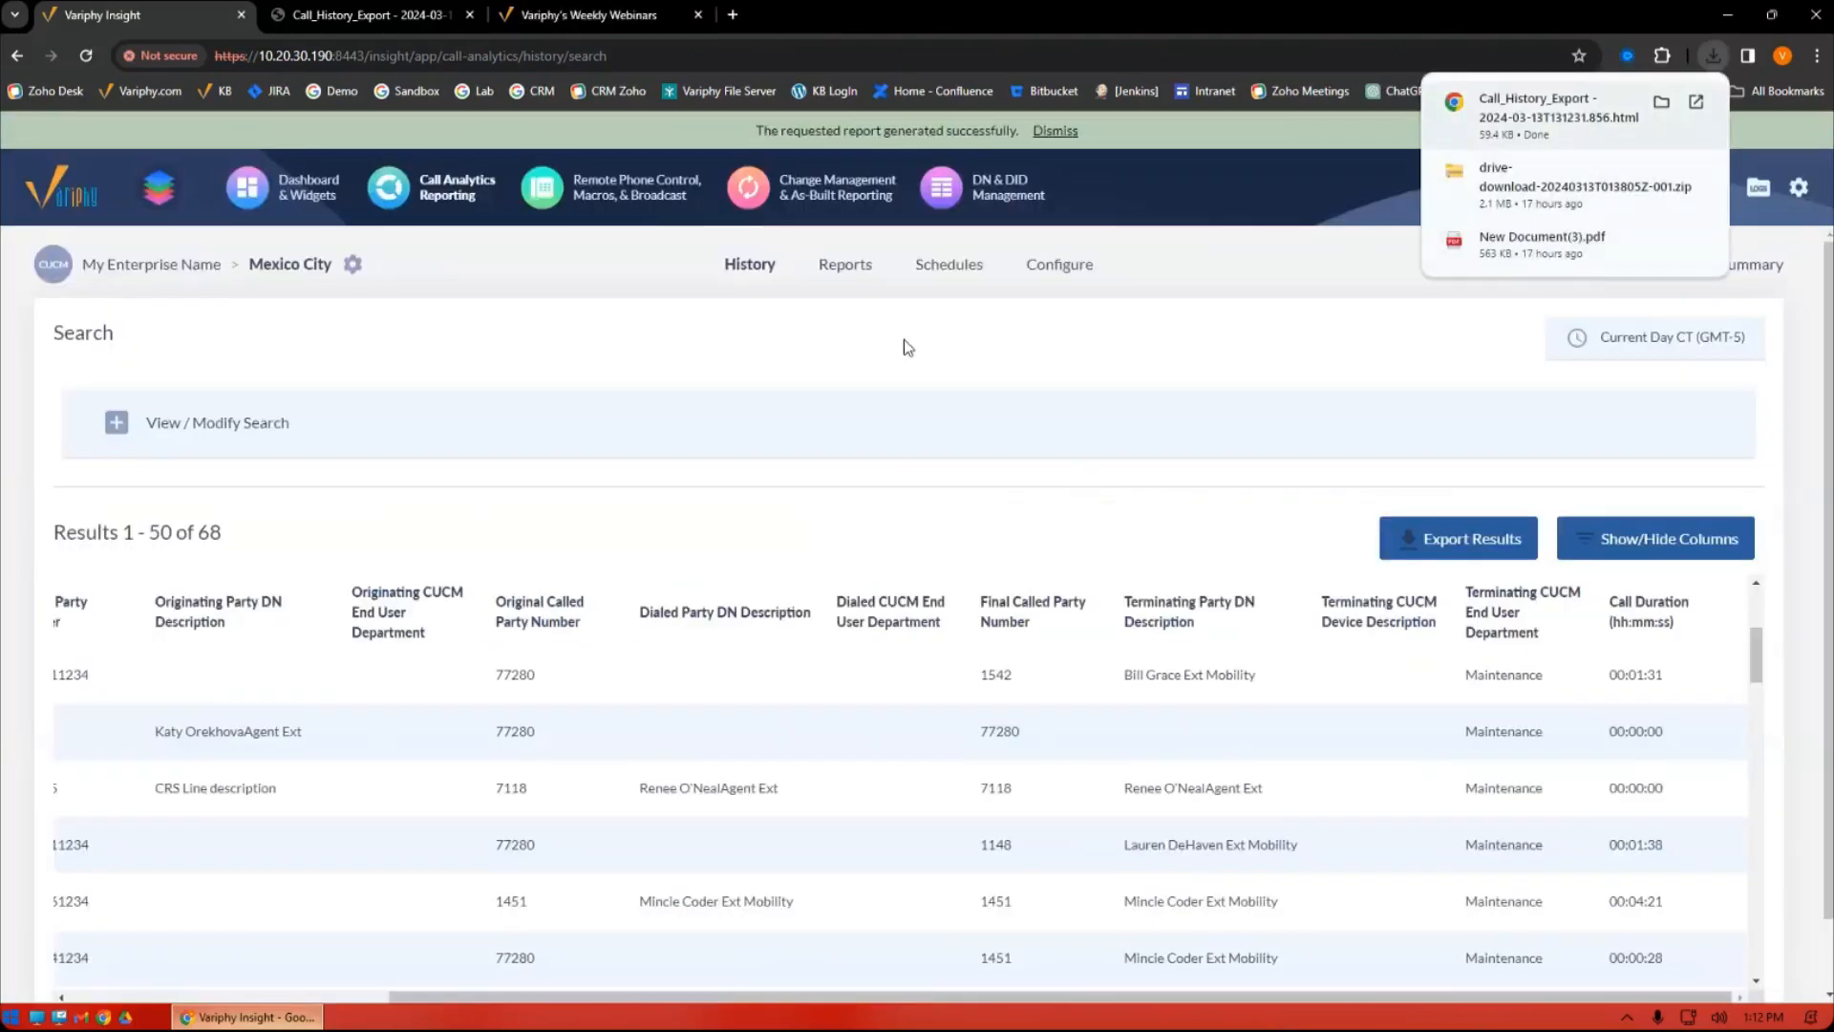
Enlarge the new export report and examine its summary of calls by terminating end user and DN description.
{"action": "key", "text": "ctrl+plus"}
{"action": "key", "text": "ctrl+plus"}
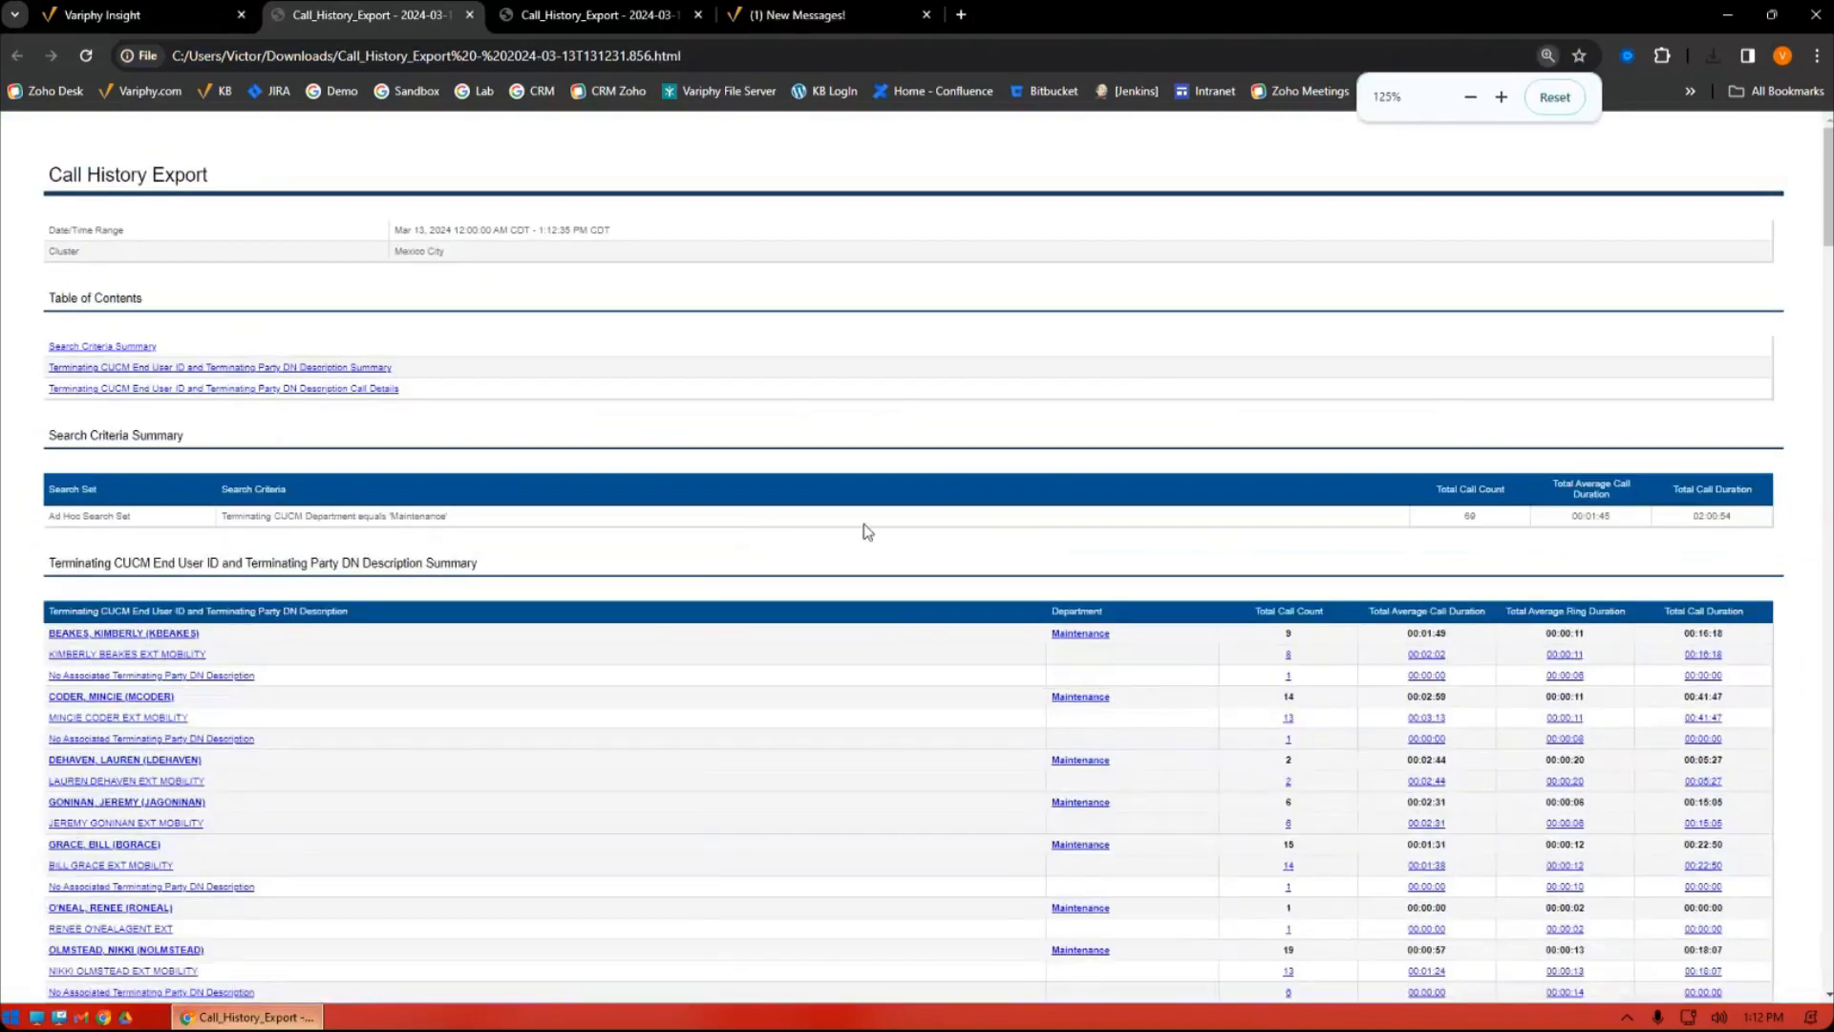
{"action": "key", "text": "ctrl+plus"}
{"action": "scroll", "coordinate": [984, 506], "scroll_direction": "down", "scroll_amount": 3}
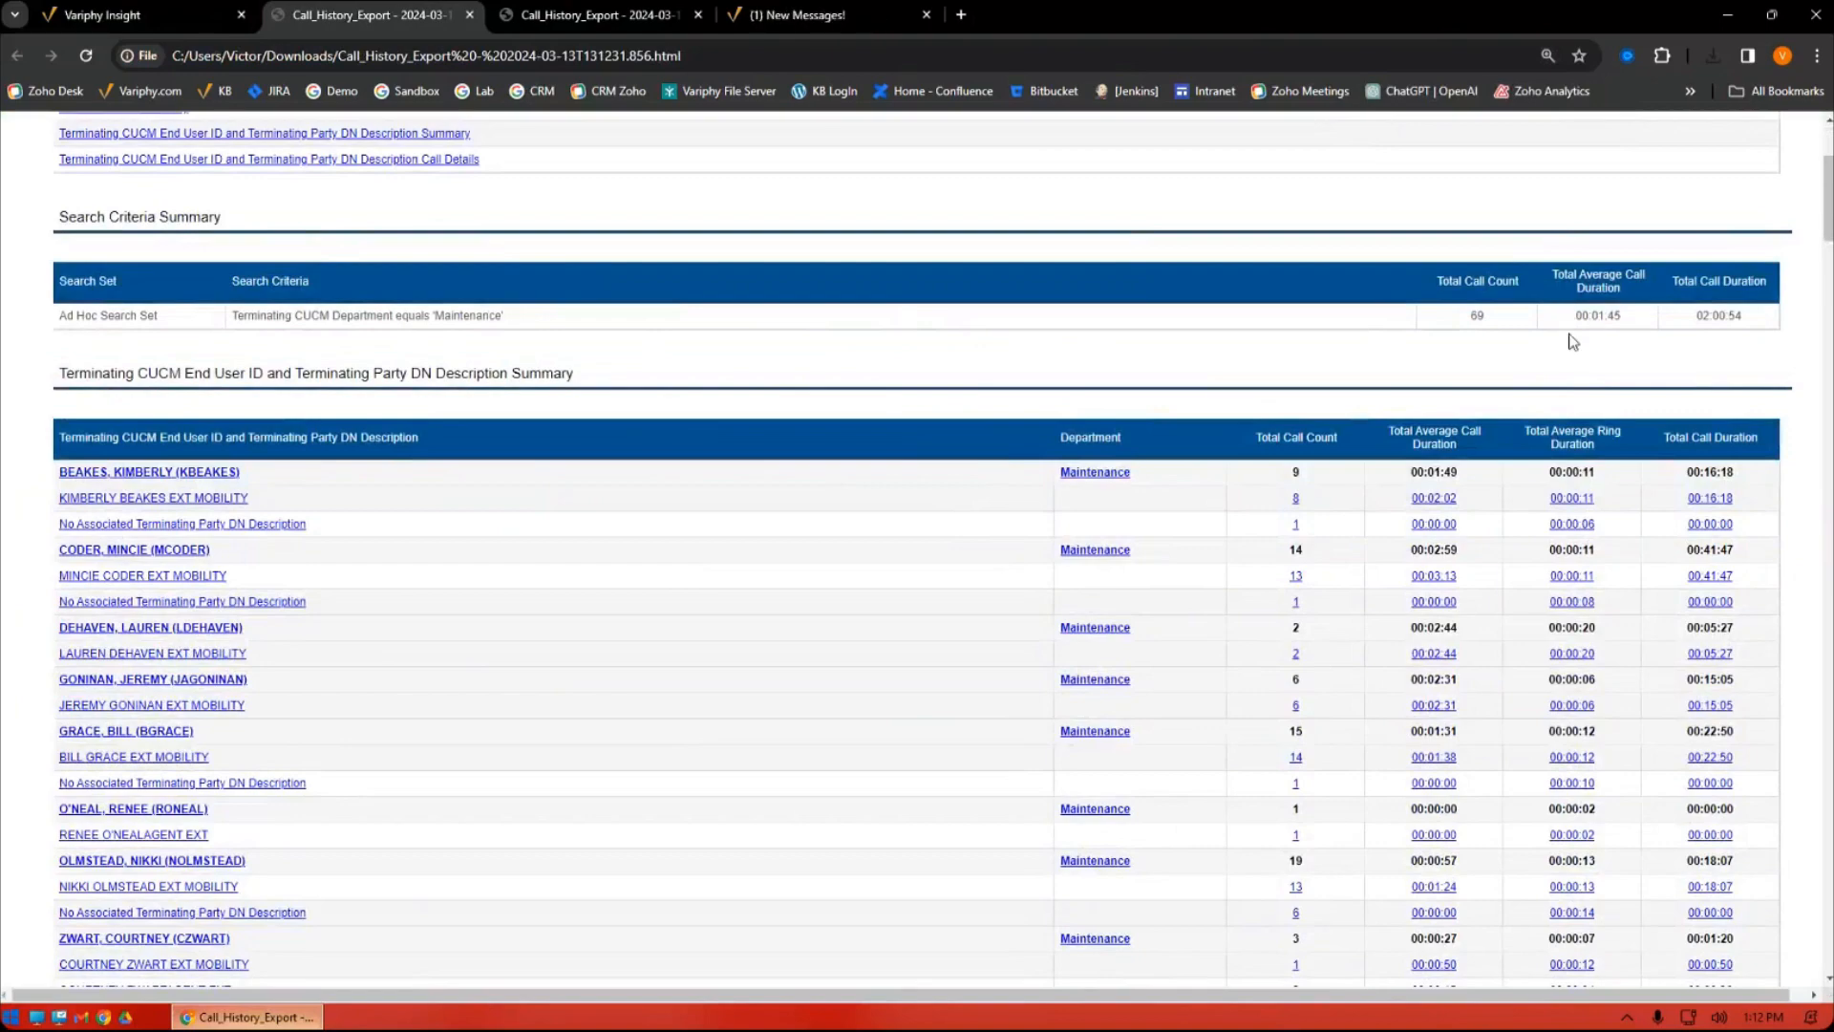
{"action": "scroll", "coordinate": [229, 269], "scroll_direction": "down", "scroll_amount": 2}
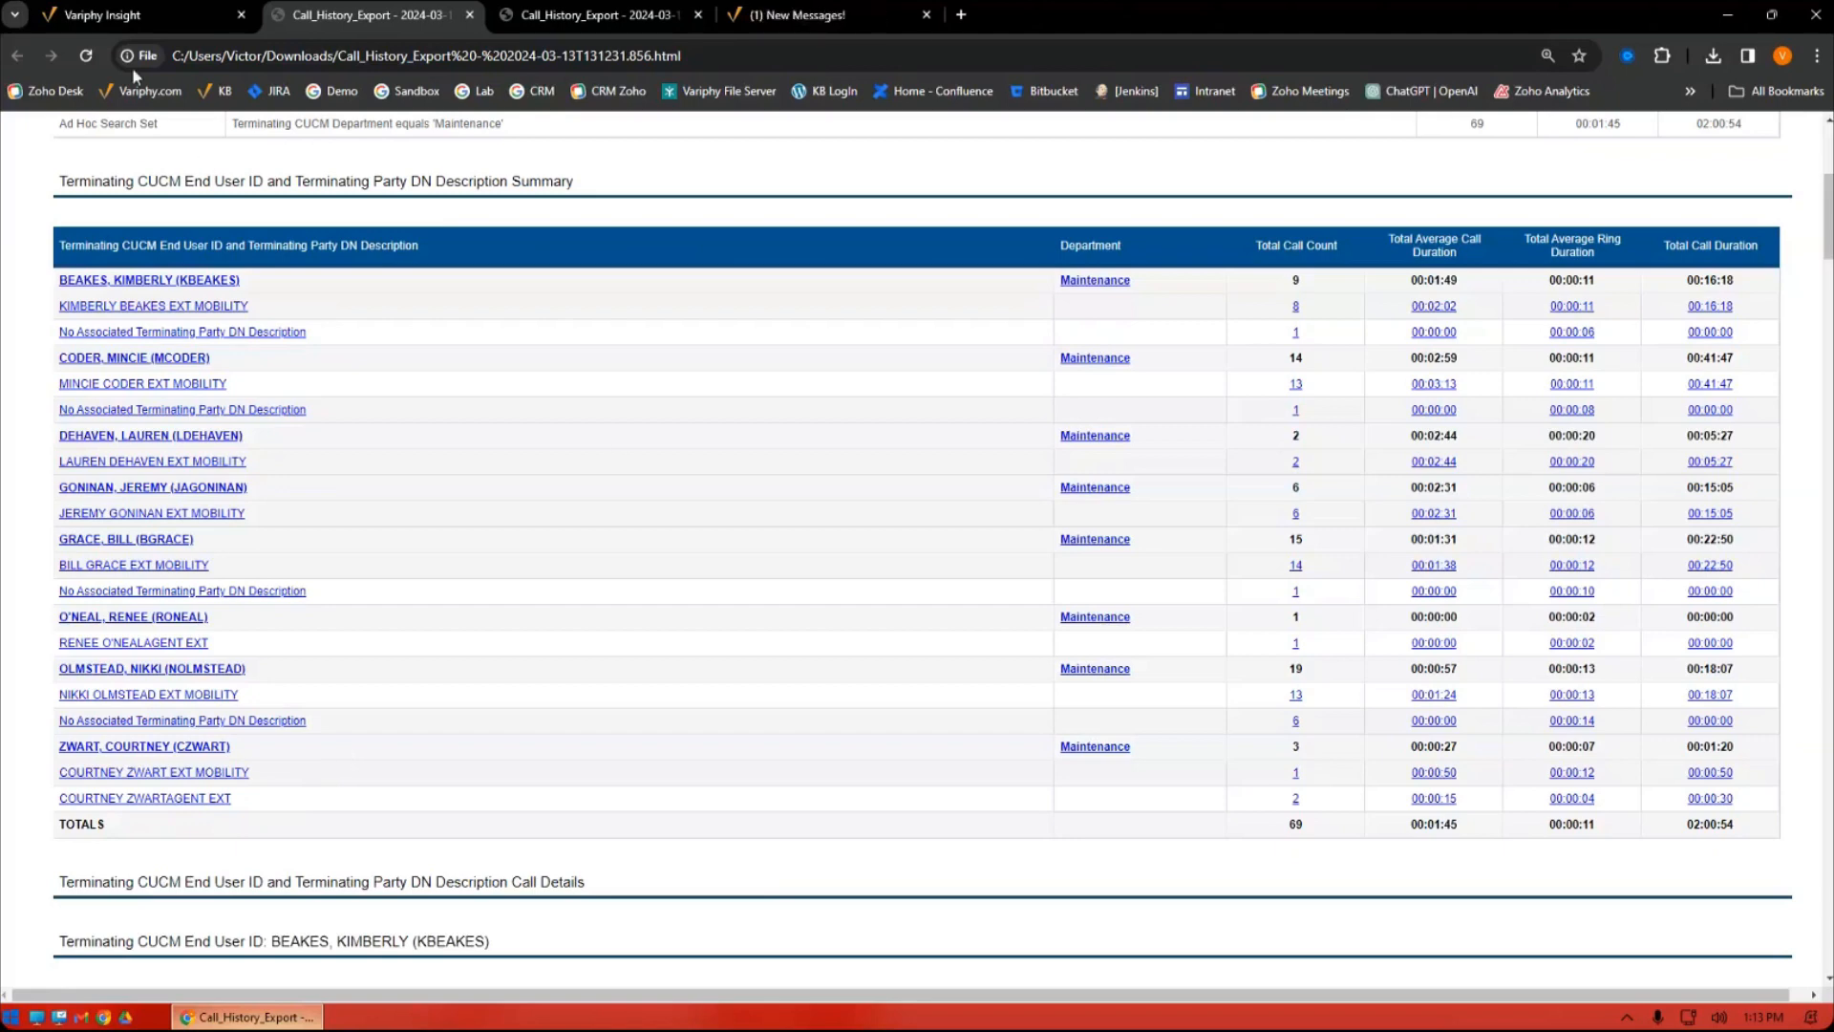
Switch to the Variphy webinars page and highlight the title "Sneak Peek: Microsoft Teams Phone Reporting" under recent webinars.
{"action": "left_click", "coordinate": [172, 19]}
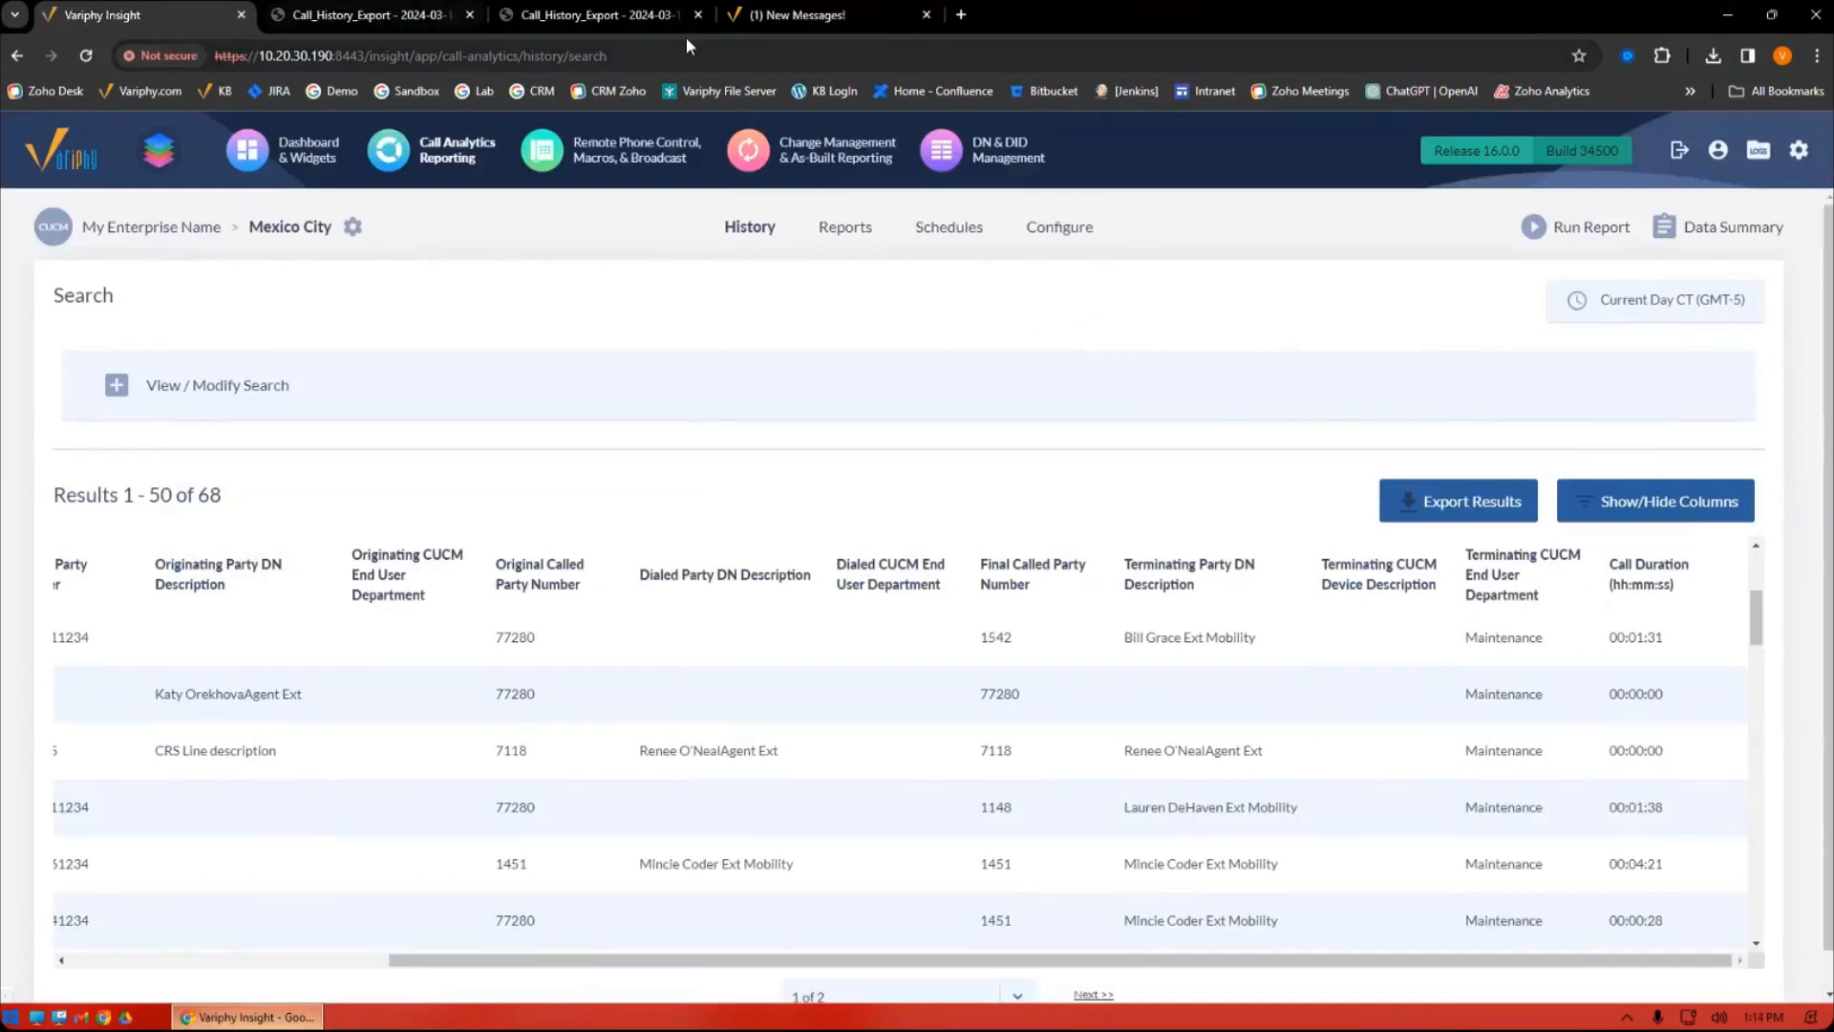
{"action": "left_click", "coordinate": [764, 15]}
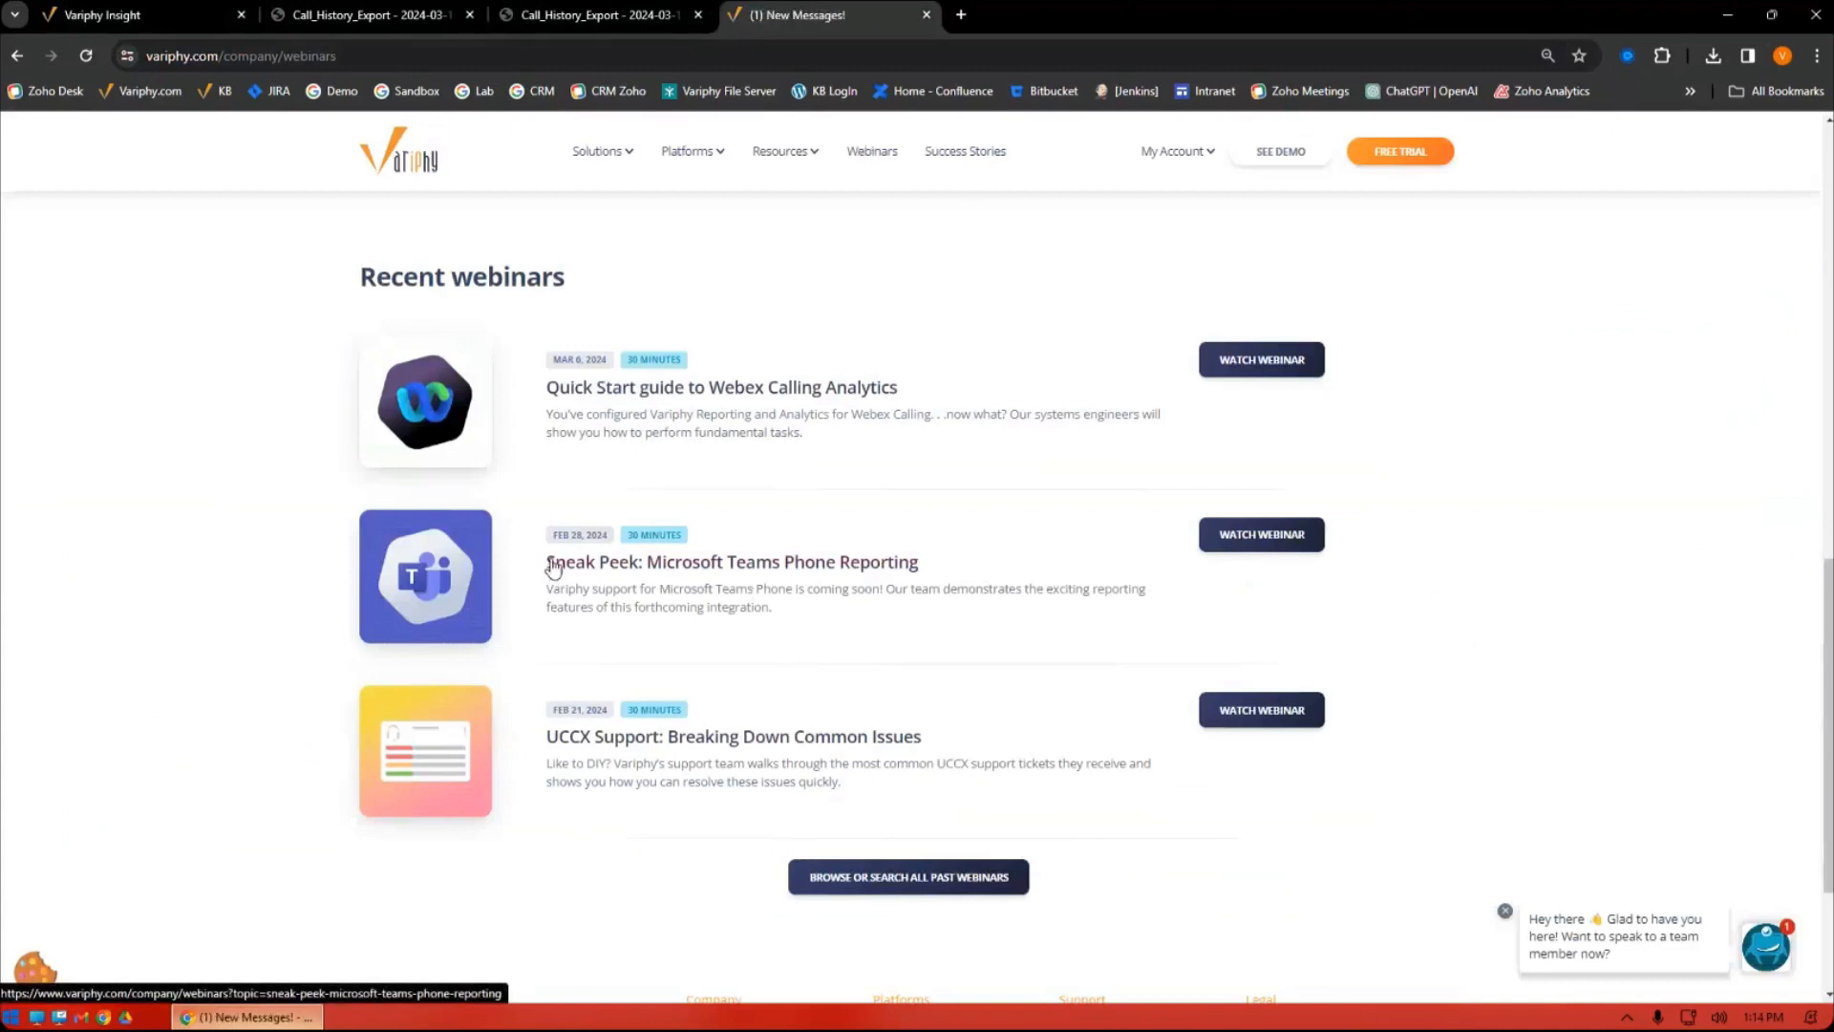
{"action": "left_click_drag", "start_coordinate": [932, 564], "coordinate": [544, 562]}
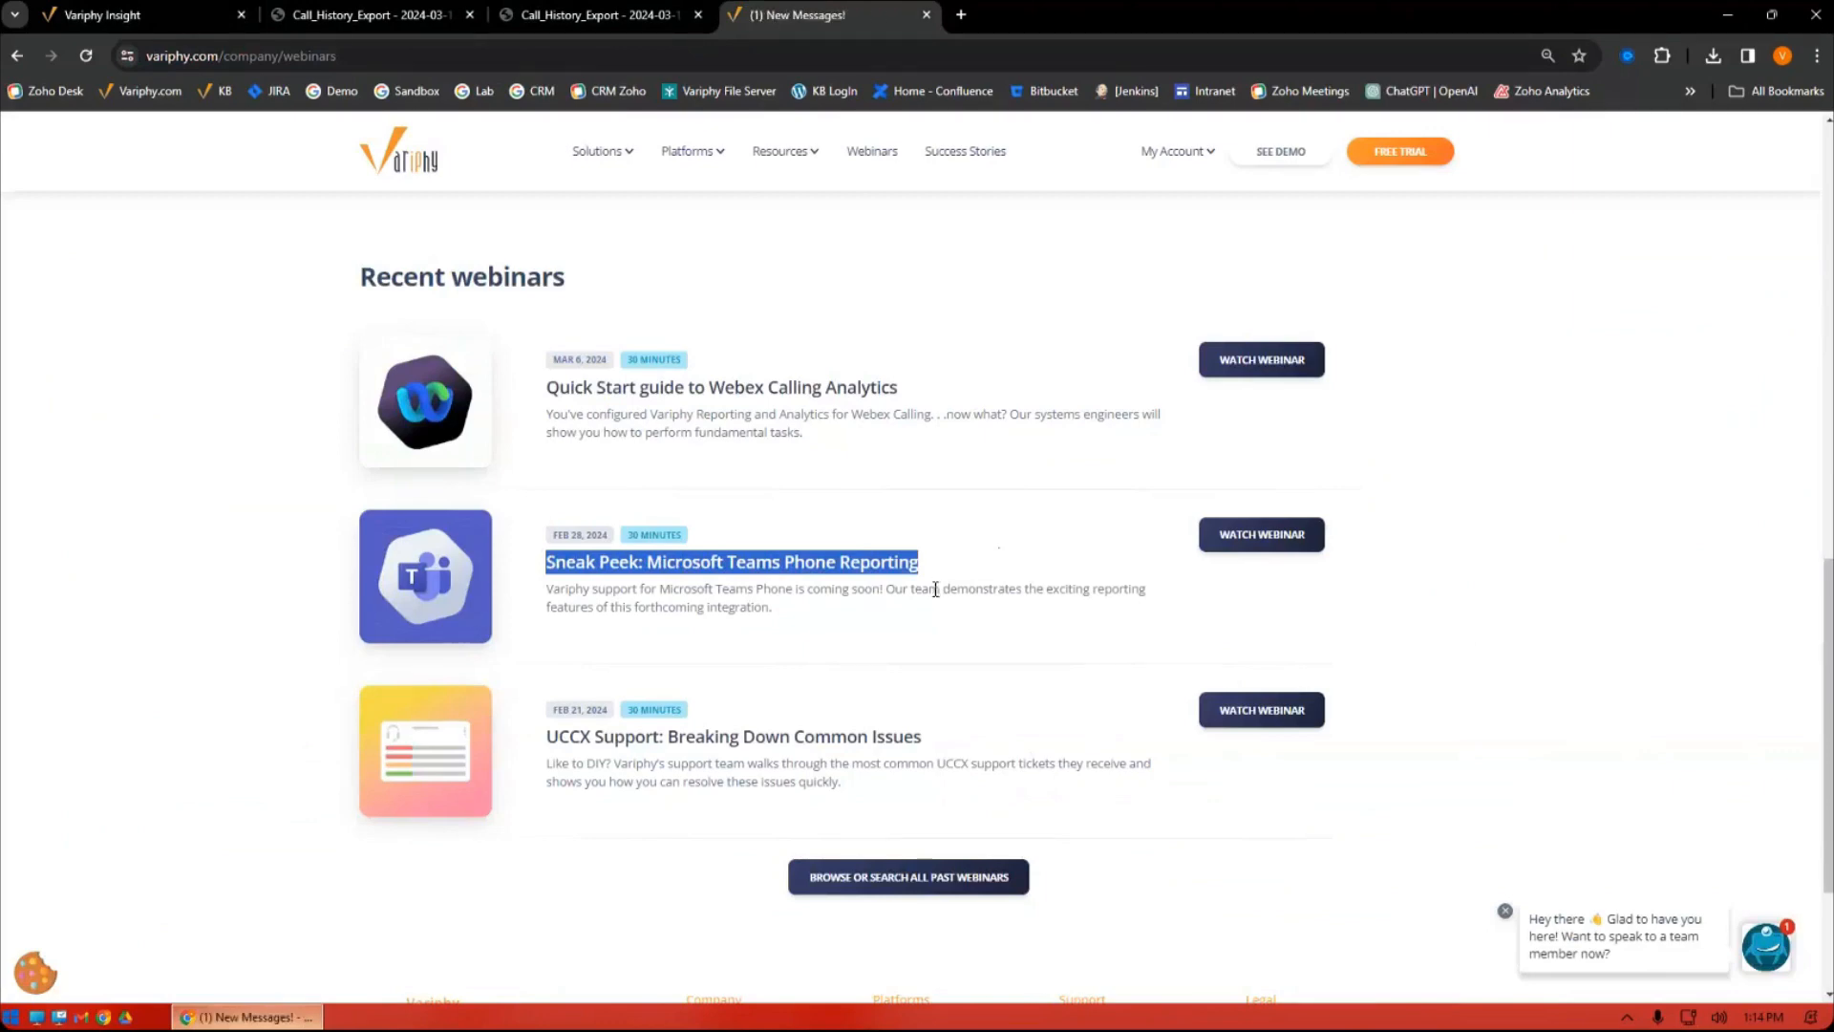
Switch to Variphy Insight and change the platform to My Teams Tenant (Microsoft Teams Phone).
{"action": "left_click", "coordinate": [147, 15]}
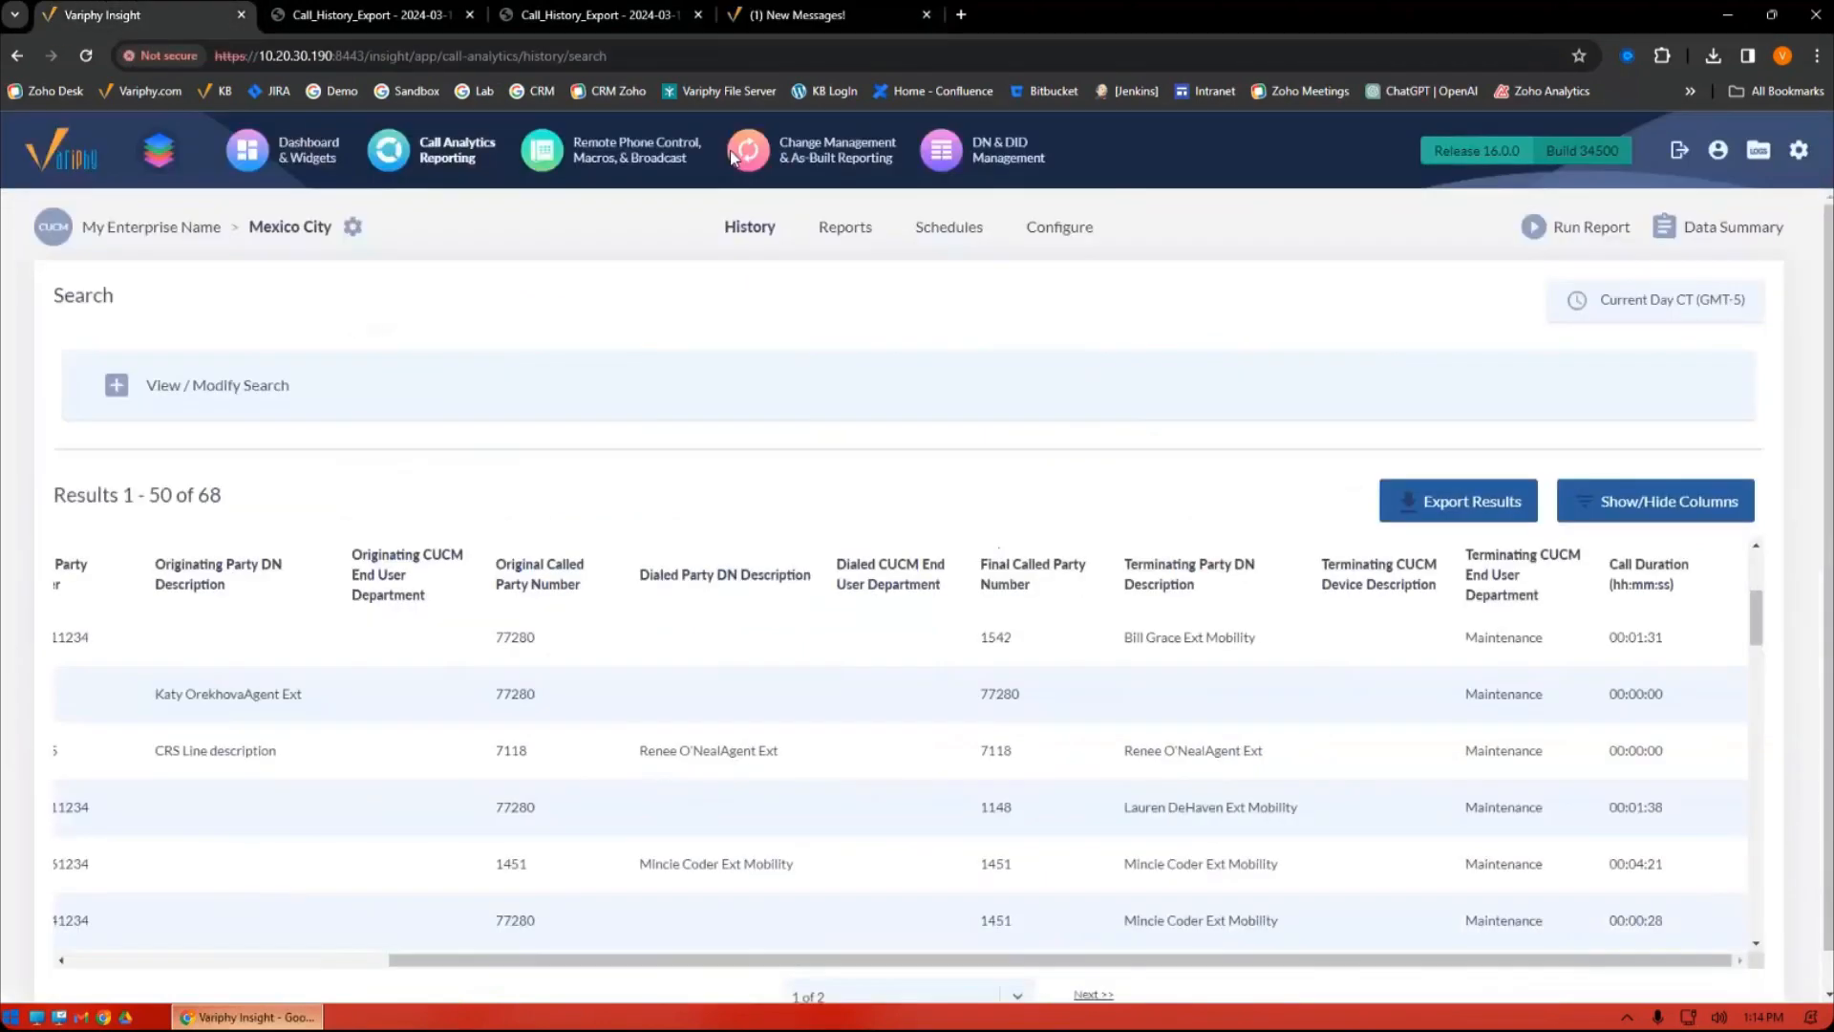
{"action": "left_click", "coordinate": [352, 227]}
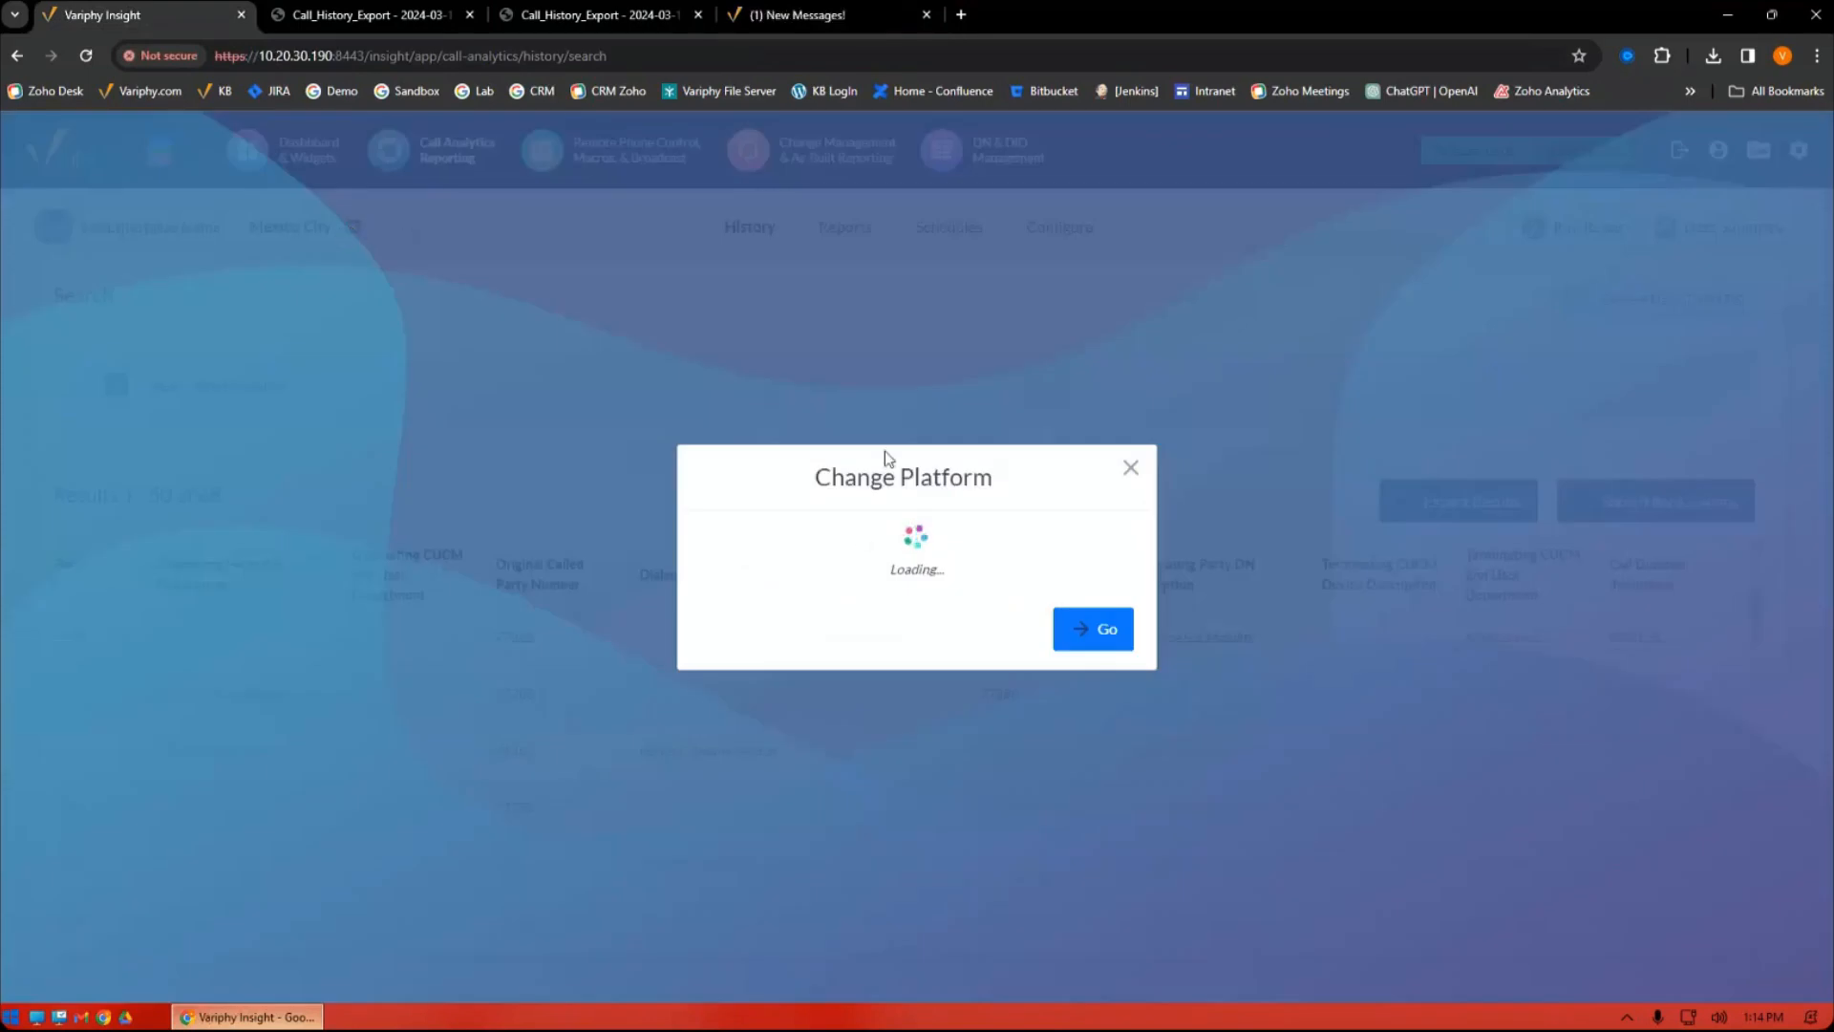
{"action": "left_click", "coordinate": [846, 570]}
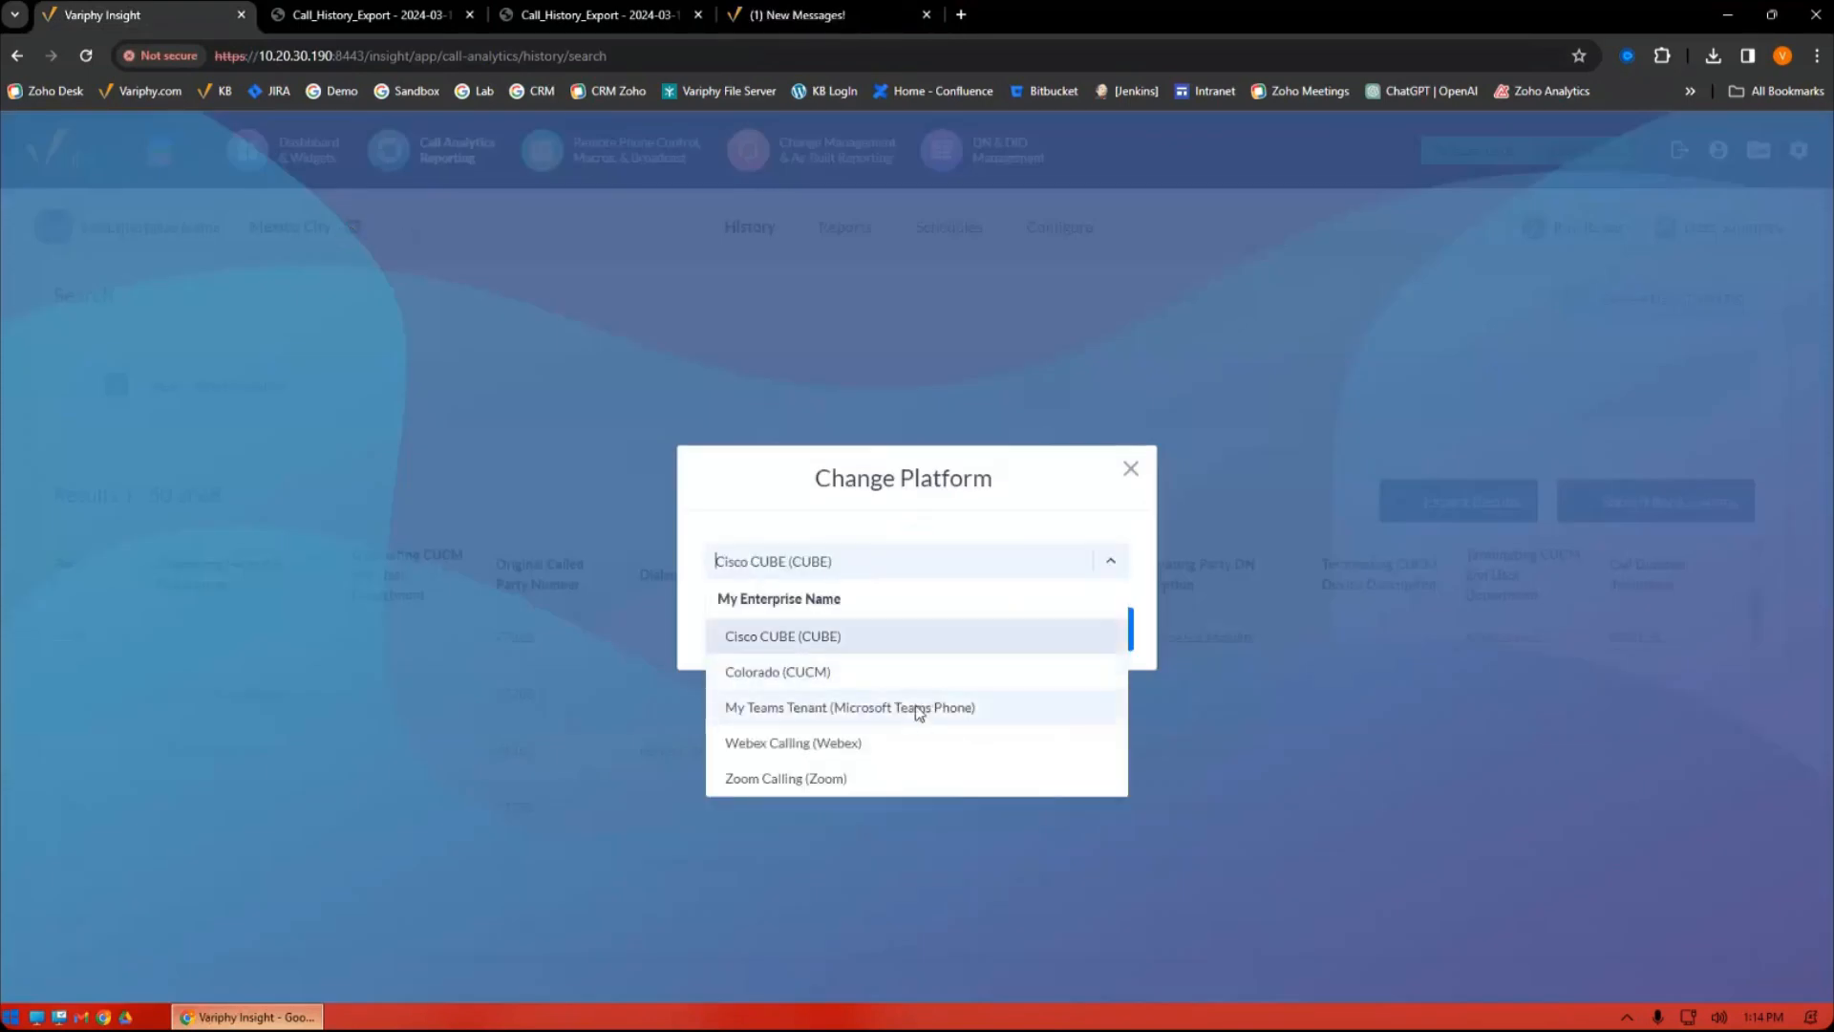
{"action": "left_click", "coordinate": [851, 704]}
{"action": "left_click", "coordinate": [1083, 632]}
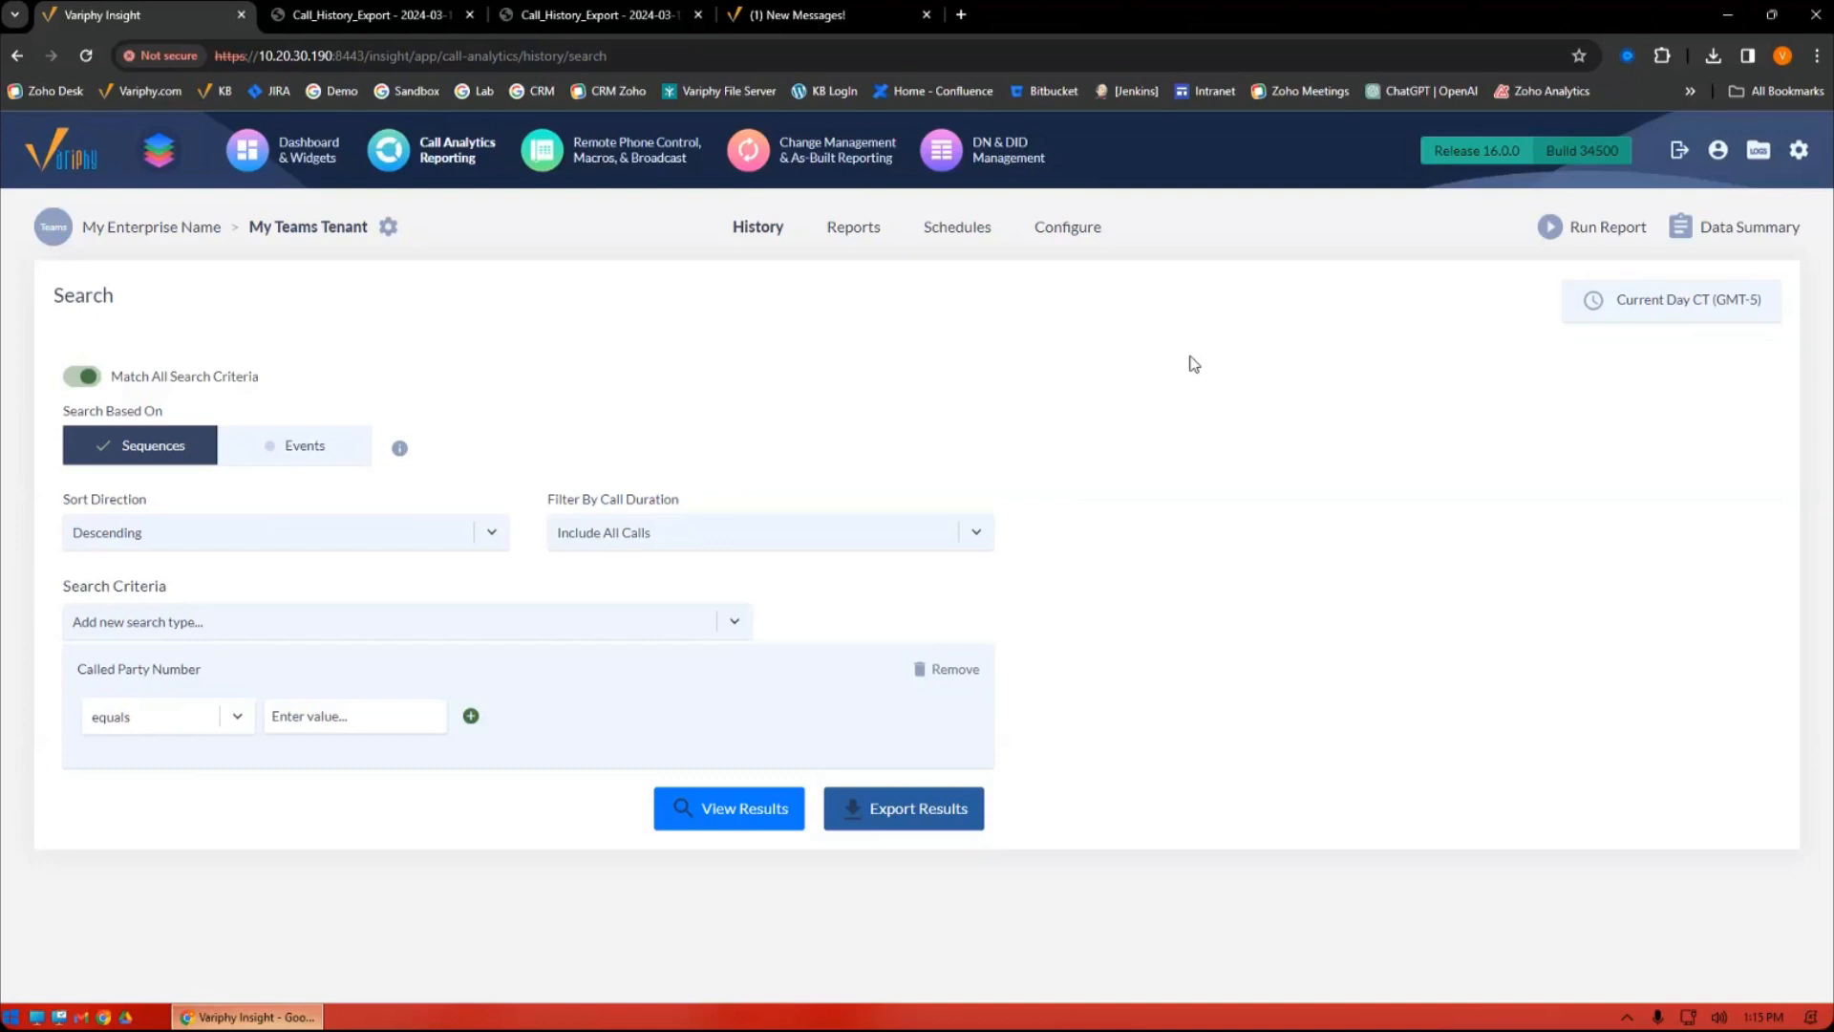
Set the Called Party Number search criterion to ends with X.
{"action": "left_click", "coordinate": [330, 718]}
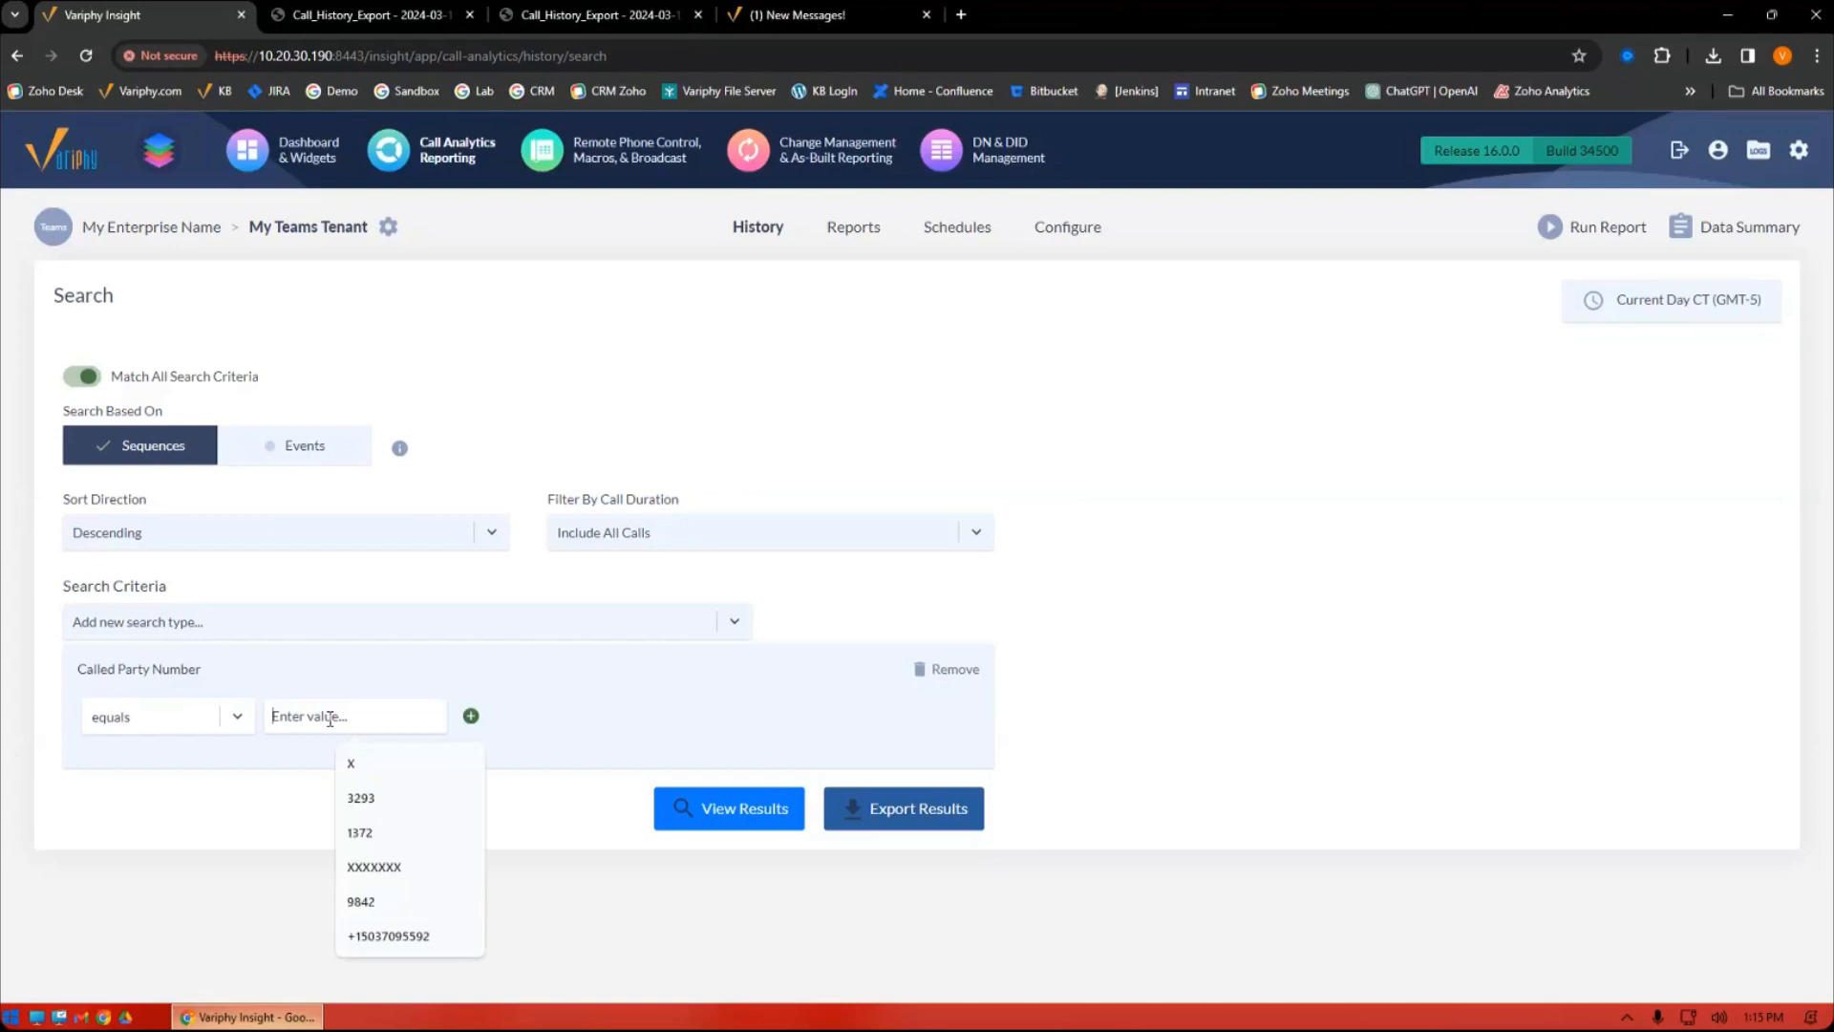
{"action": "type", "text": "X"}
{"action": "left_click", "coordinate": [205, 717]}
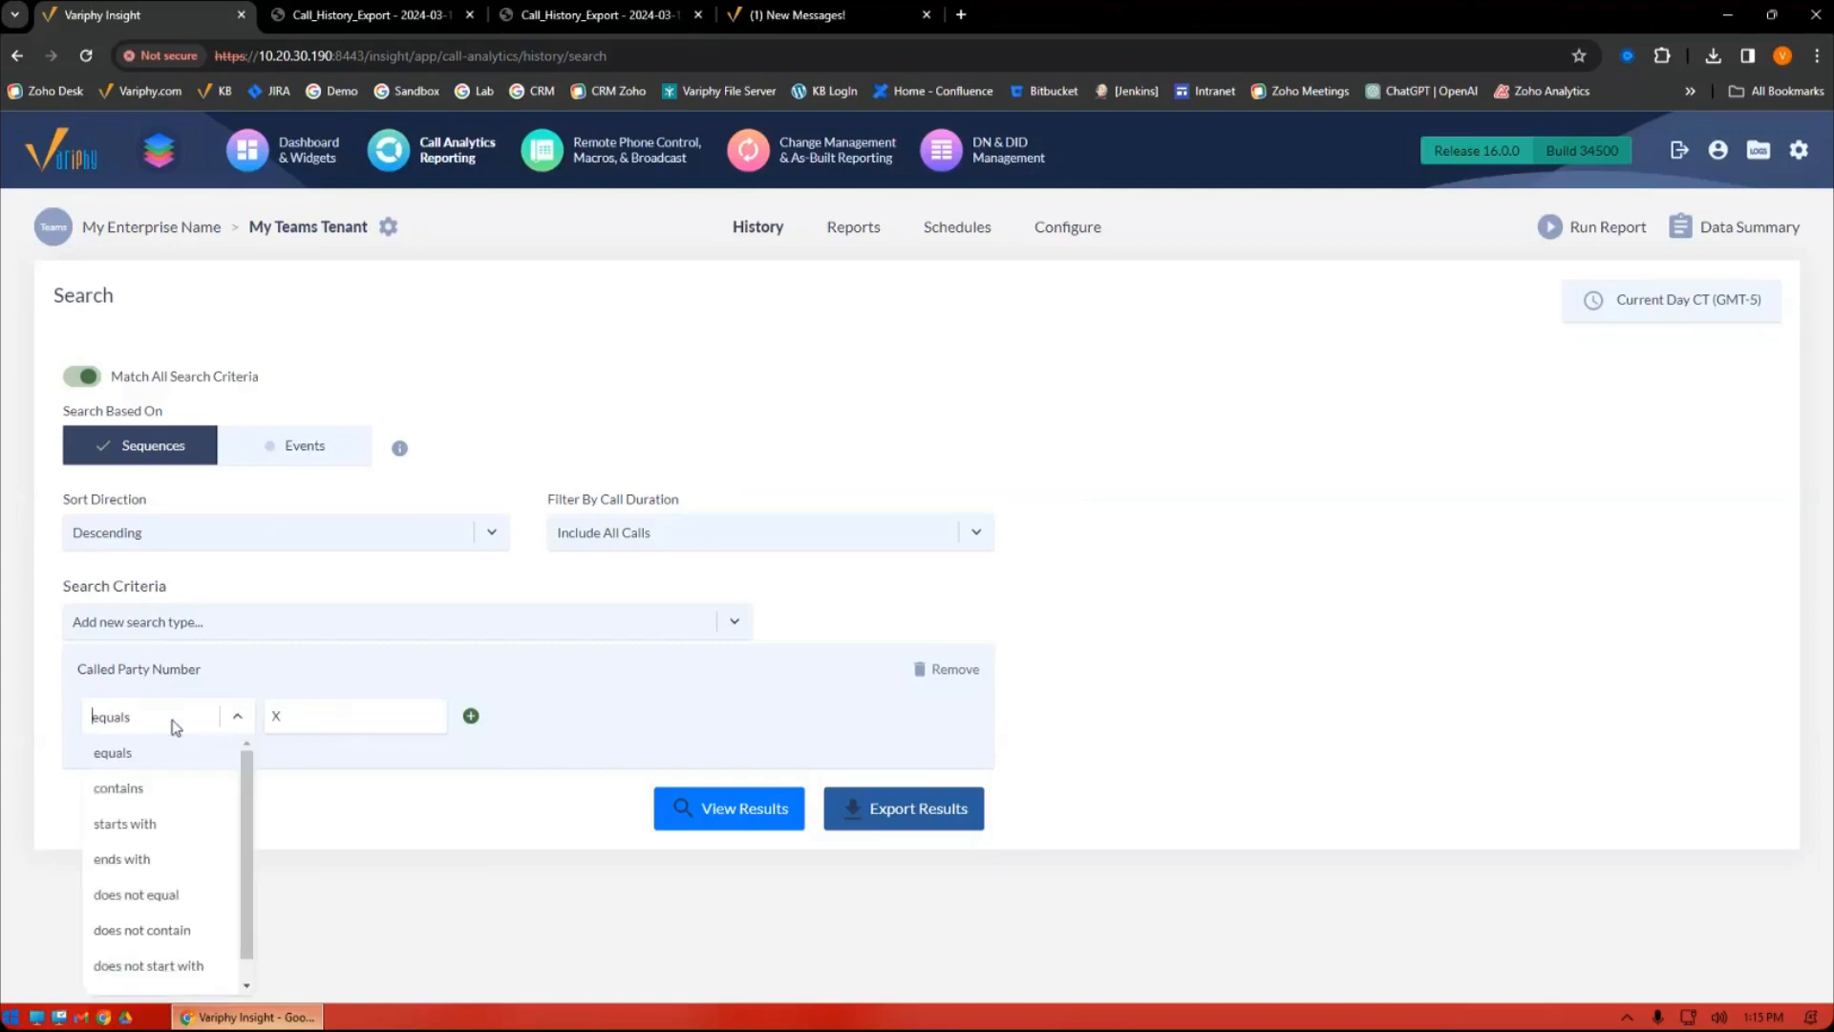
{"action": "left_click", "coordinate": [176, 855]}
Set the search time window to Current Week and view the matching Teams calls.
{"action": "left_click", "coordinate": [1645, 311]}
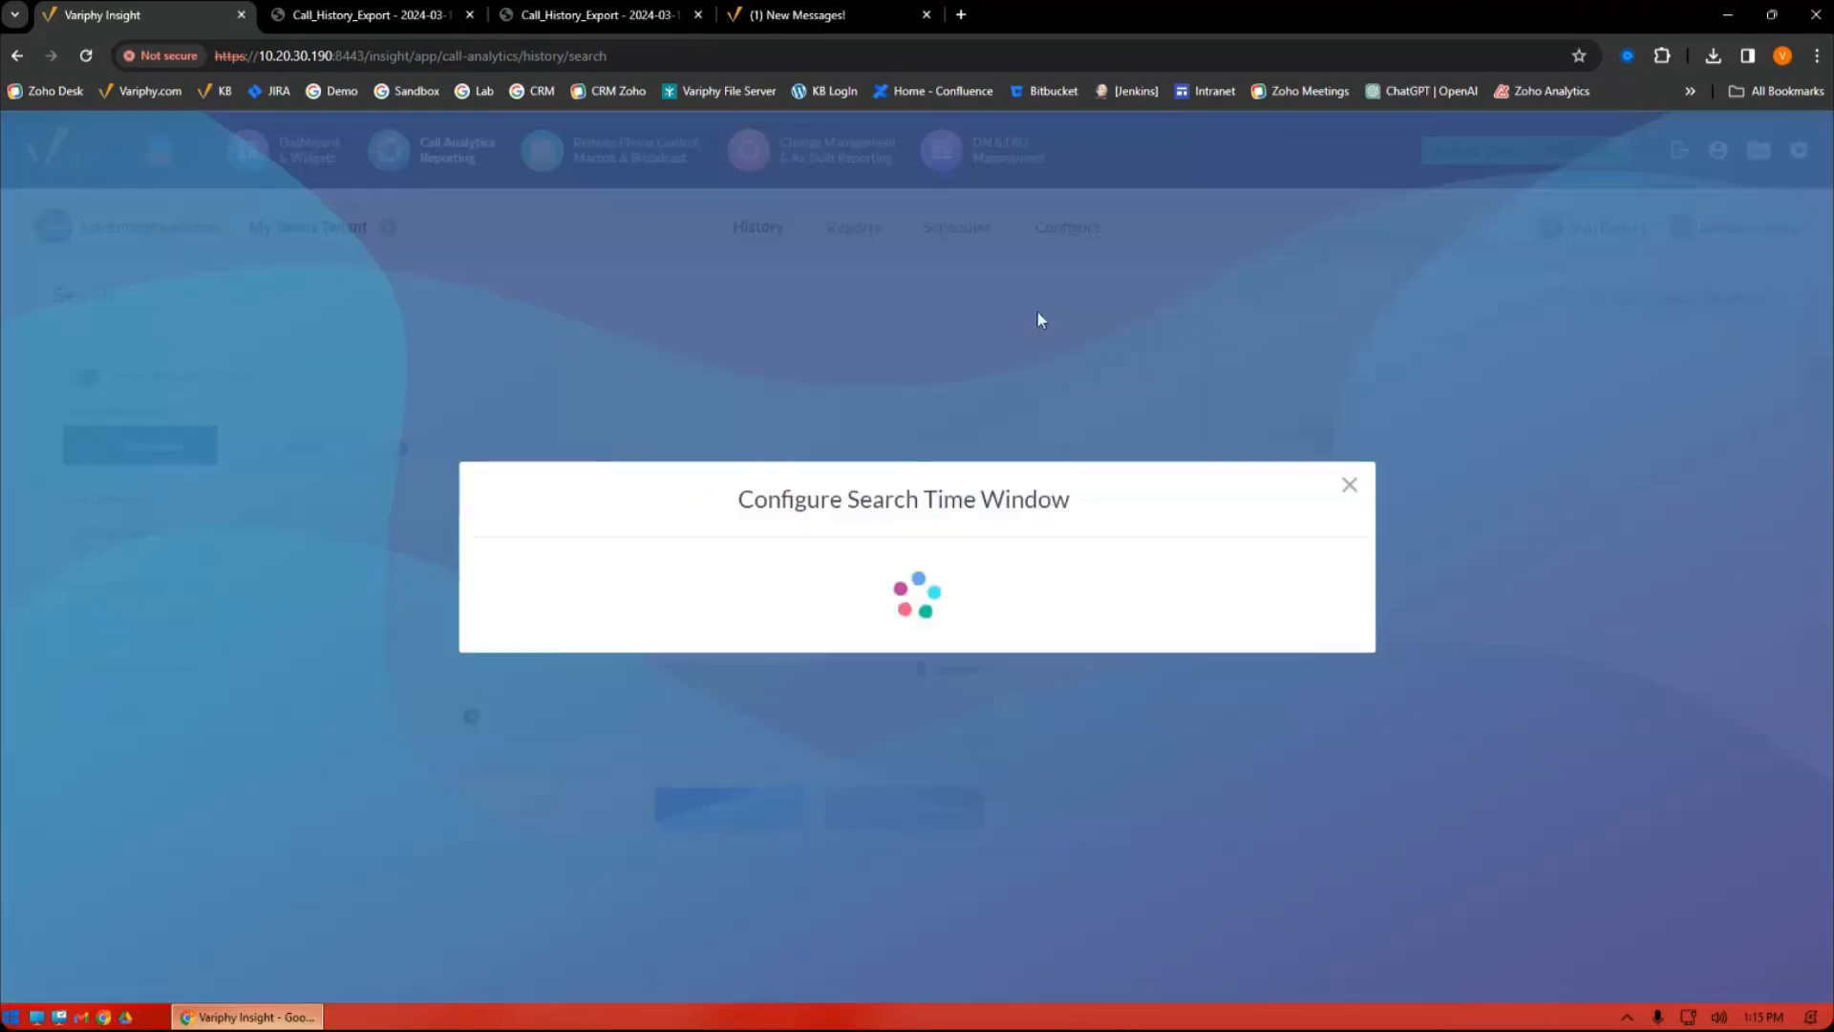
{"action": "left_click", "coordinate": [875, 507]}
{"action": "scroll", "coordinate": [777, 757], "scroll_direction": "down", "scroll_amount": 2}
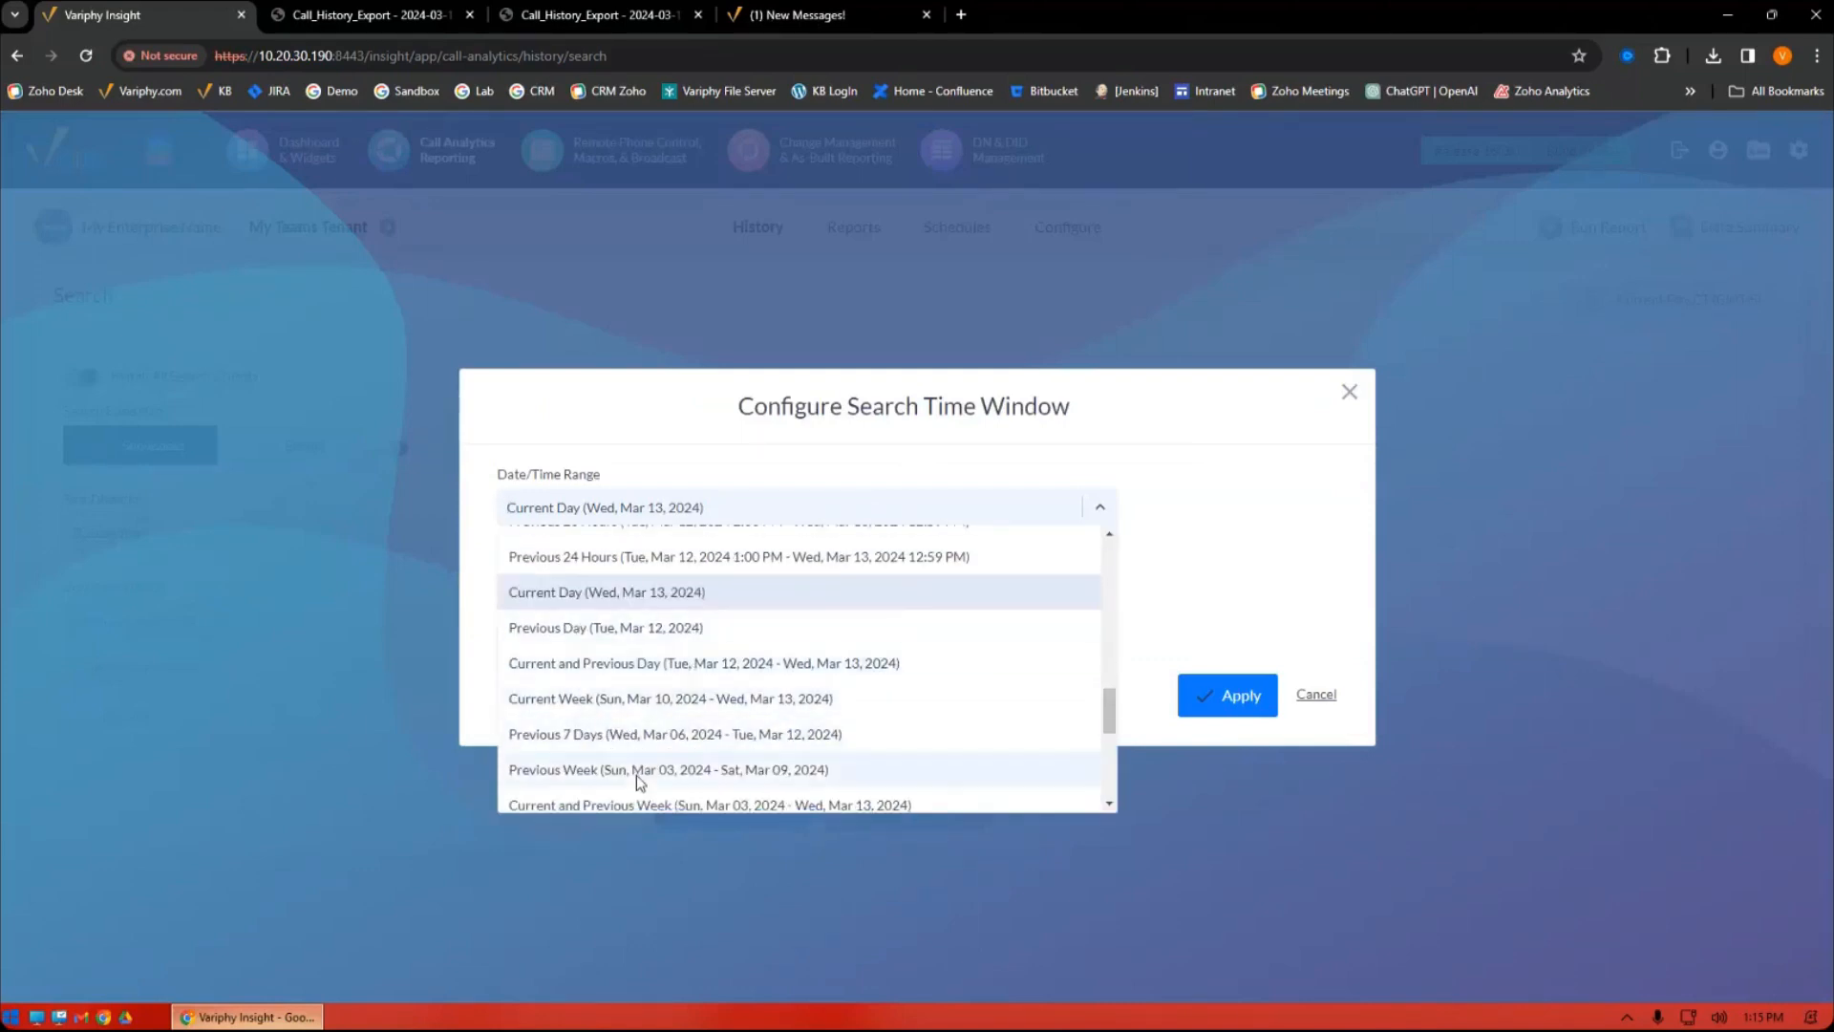
{"action": "left_click", "coordinate": [657, 699]}
{"action": "left_click", "coordinate": [1184, 743]}
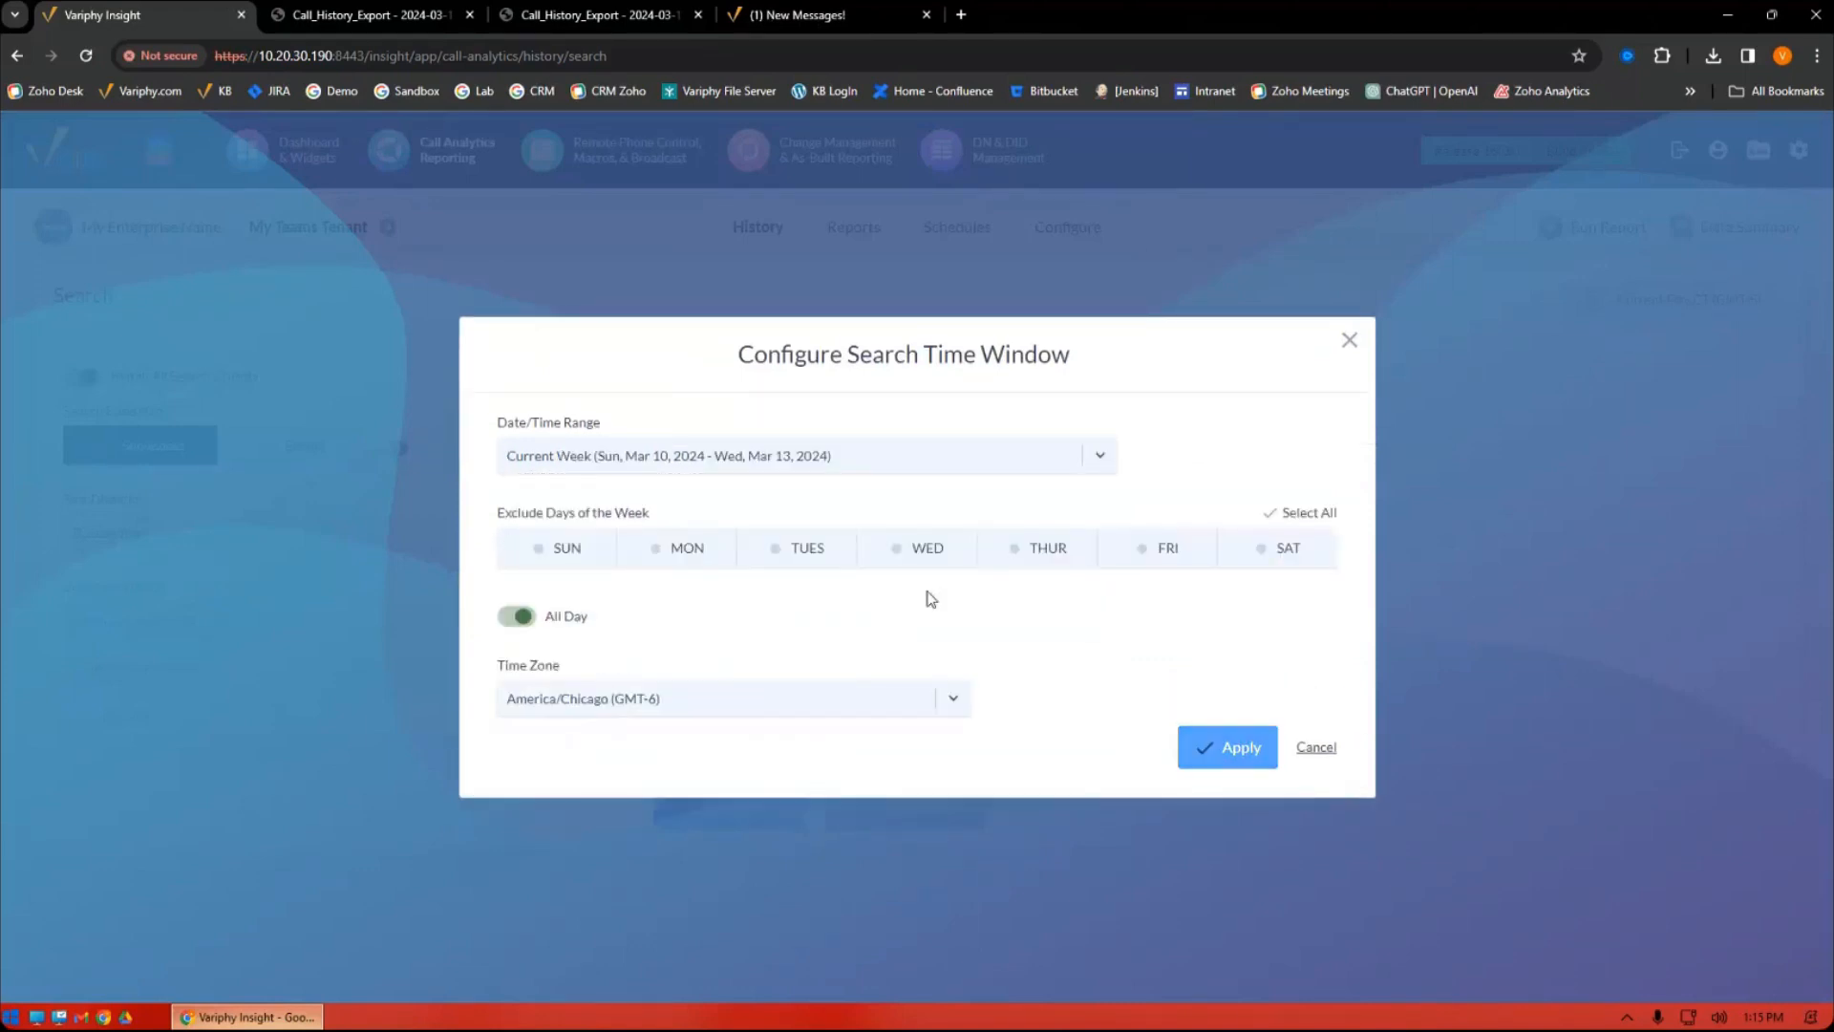
{"action": "left_click", "coordinate": [712, 810]}
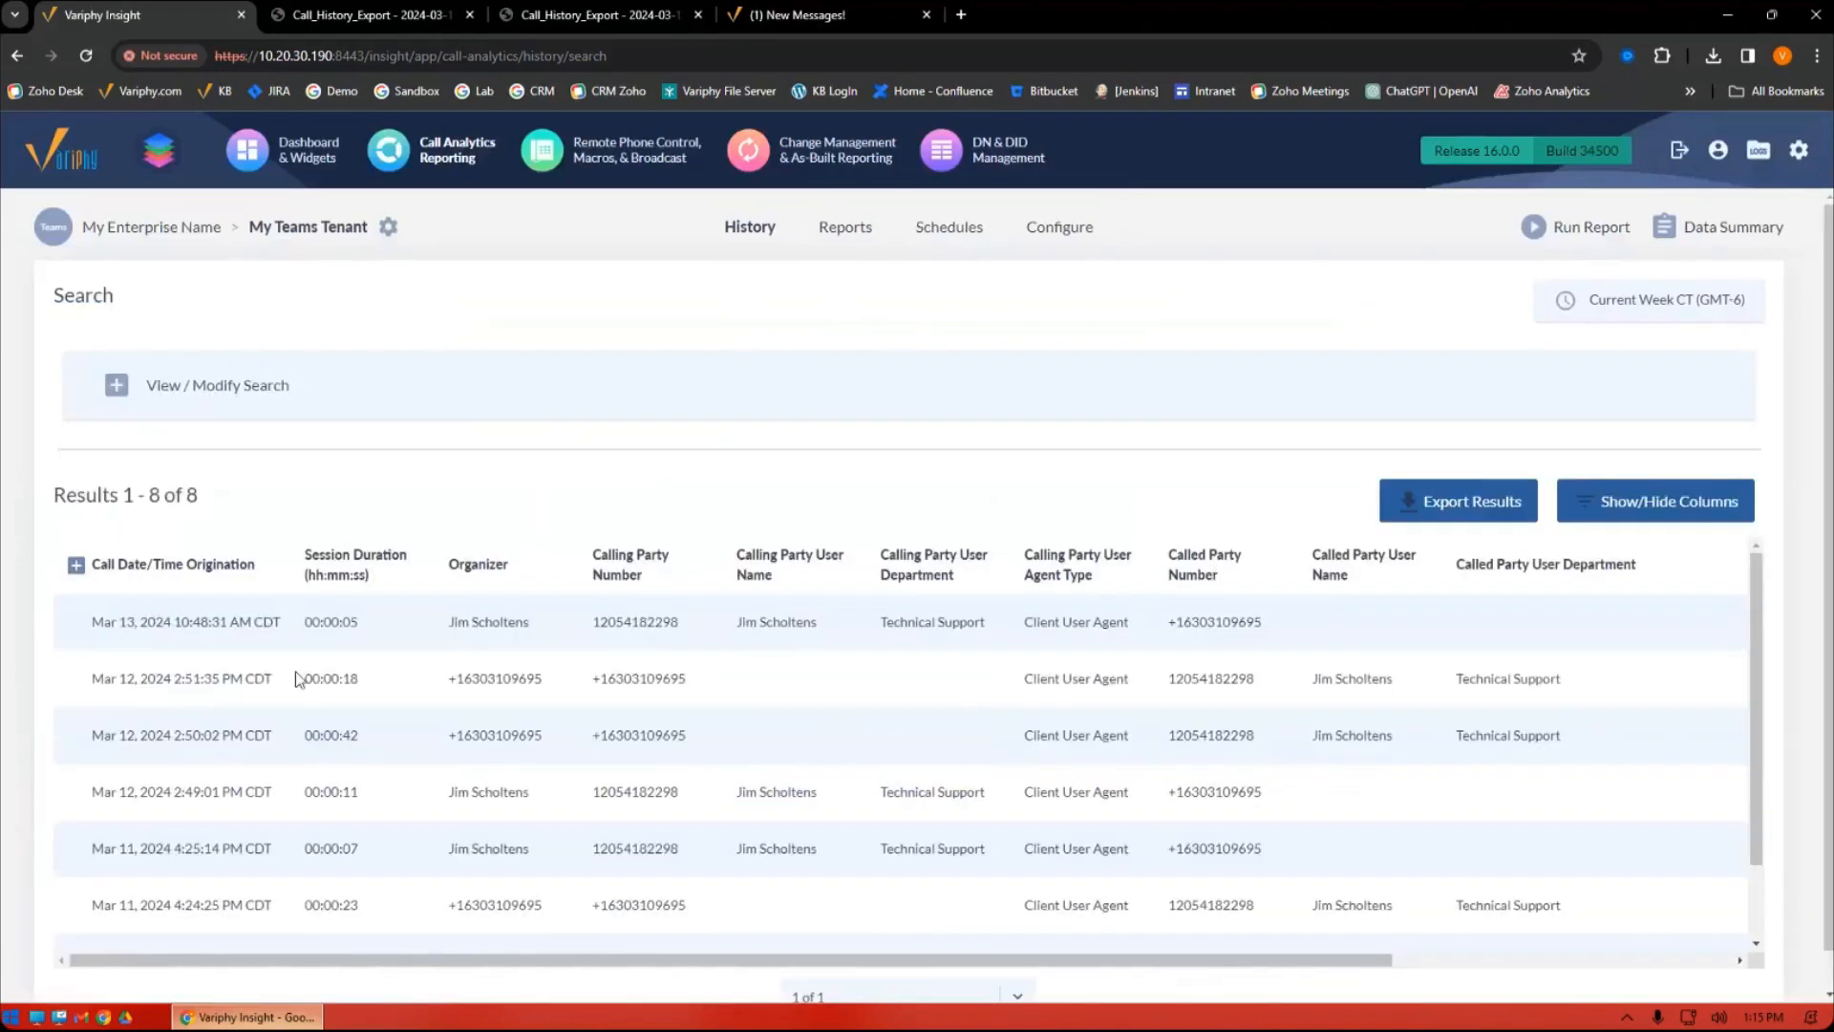
Examine the Teams call results, expanding the Mar 11, 2024 1:07:28 PM auto attendant call to inspect its segments.
{"action": "scroll", "coordinate": [183, 733], "scroll_direction": "down", "scroll_amount": 1}
{"action": "scroll", "coordinate": [184, 734], "scroll_direction": "down", "scroll_amount": 1}
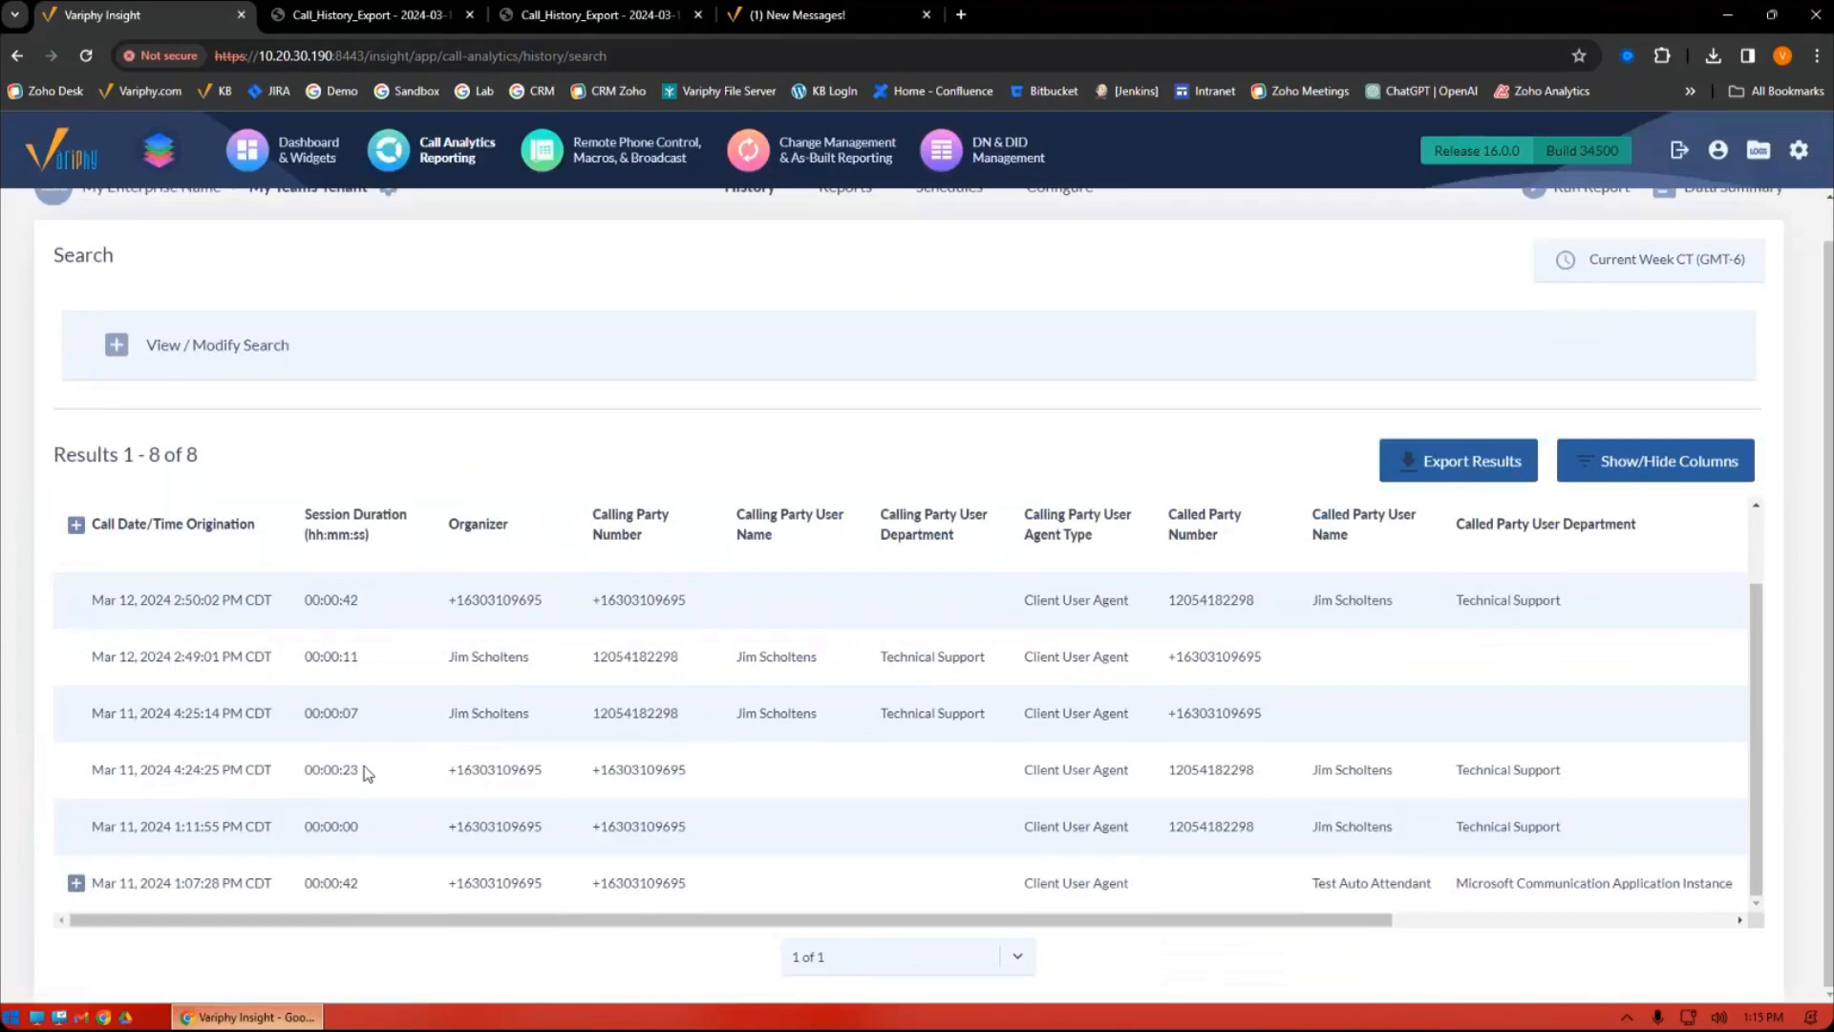
{"action": "left_click", "coordinate": [75, 883]}
{"action": "scroll", "coordinate": [709, 790], "scroll_direction": "down", "scroll_amount": 1}
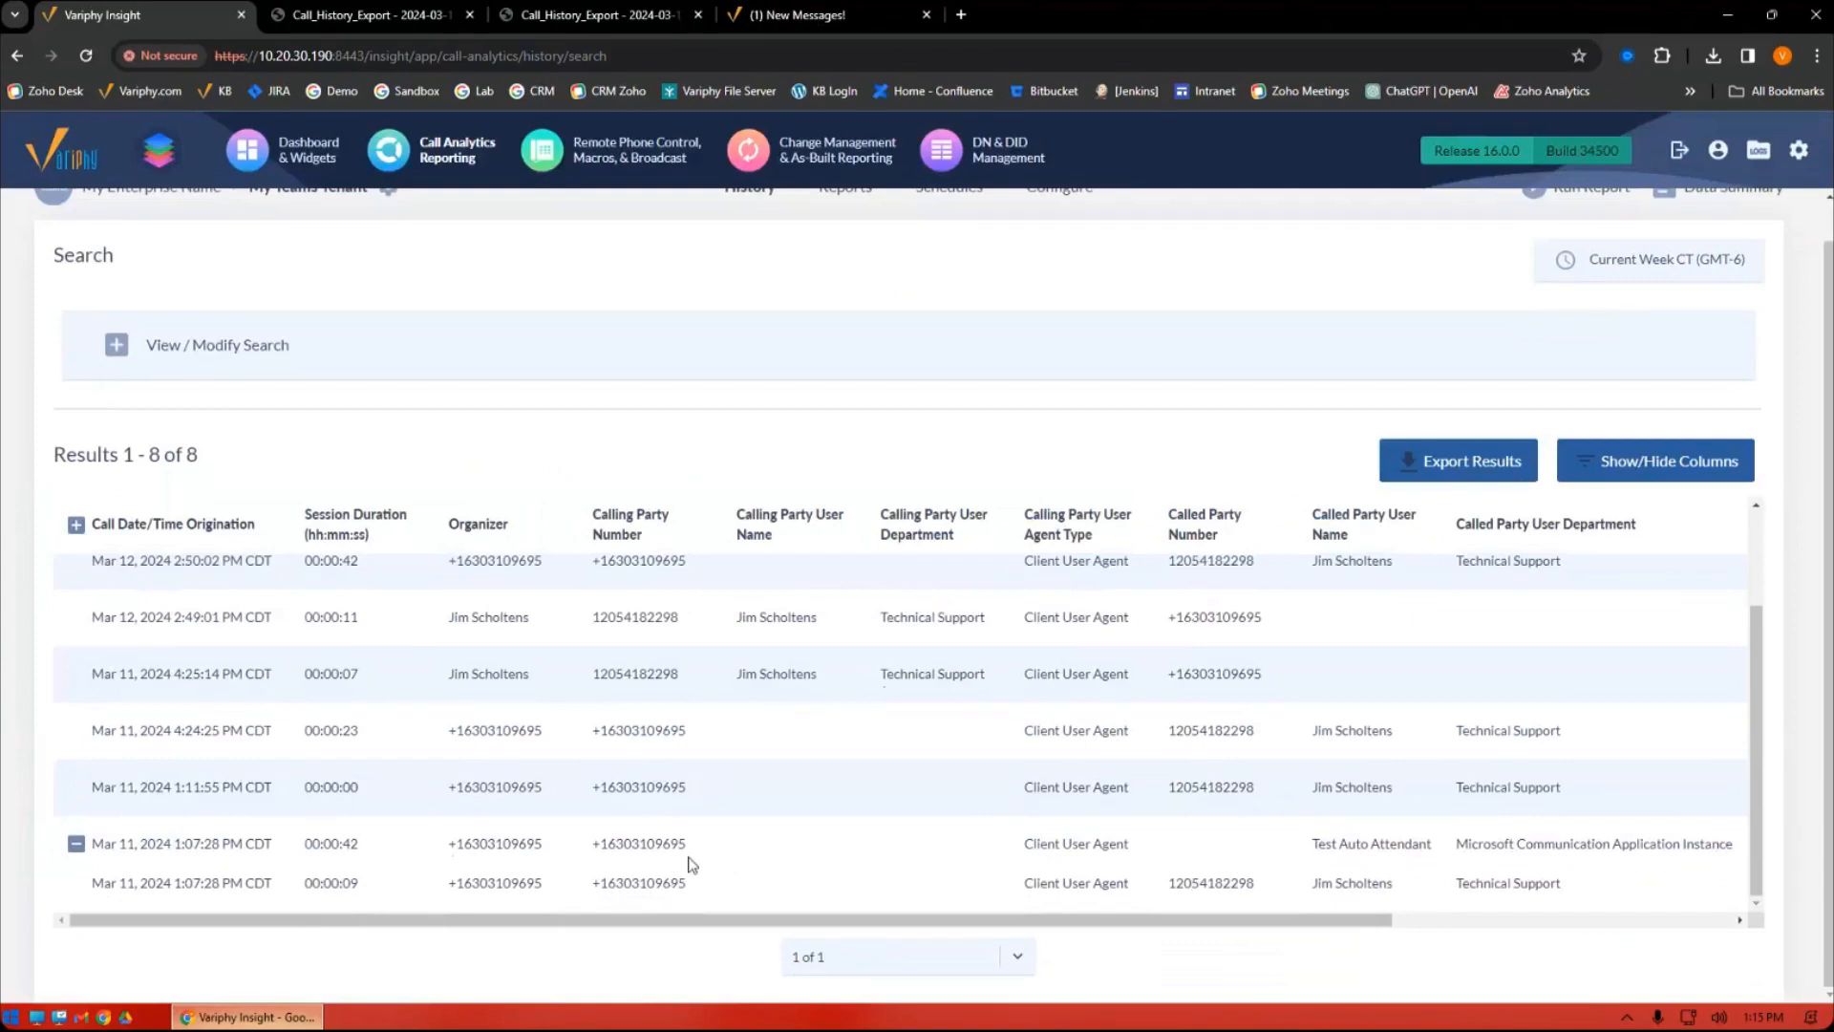
{"action": "scroll", "coordinate": [743, 779], "scroll_direction": "up", "scroll_amount": 3}
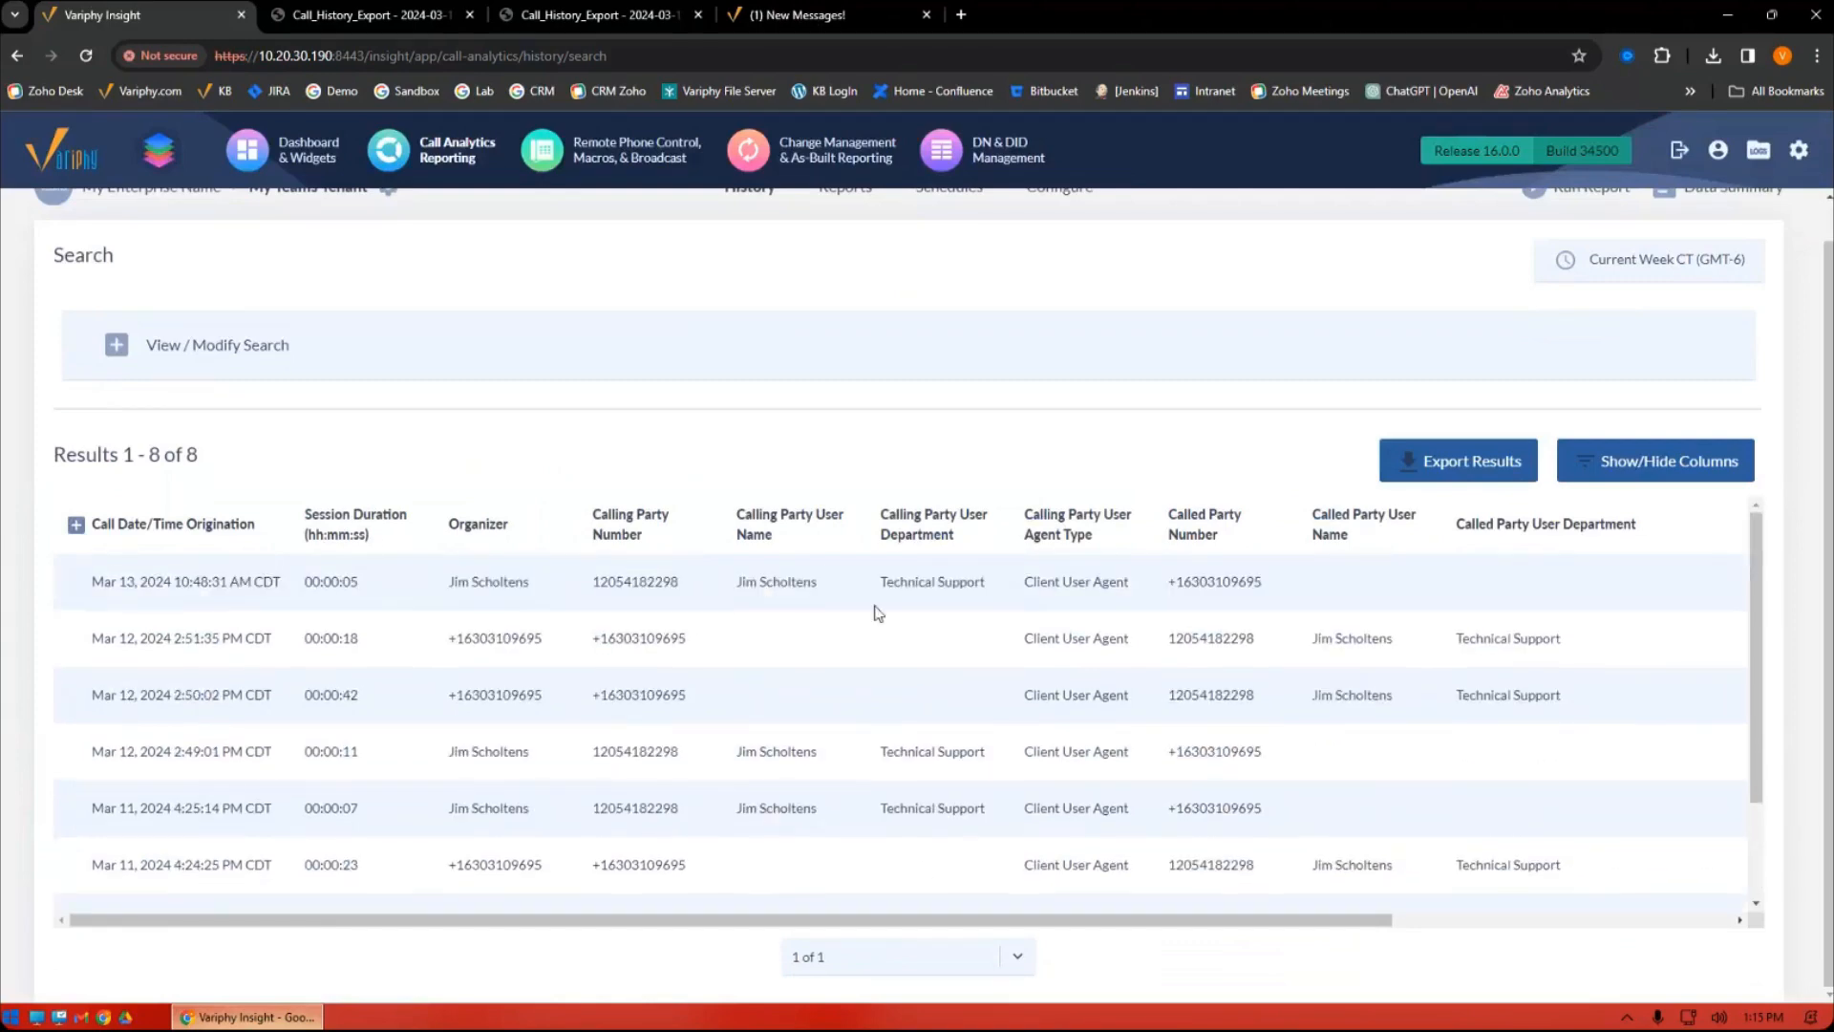
{"action": "scroll", "coordinate": [1132, 574], "scroll_direction": "up", "scroll_amount": 1}
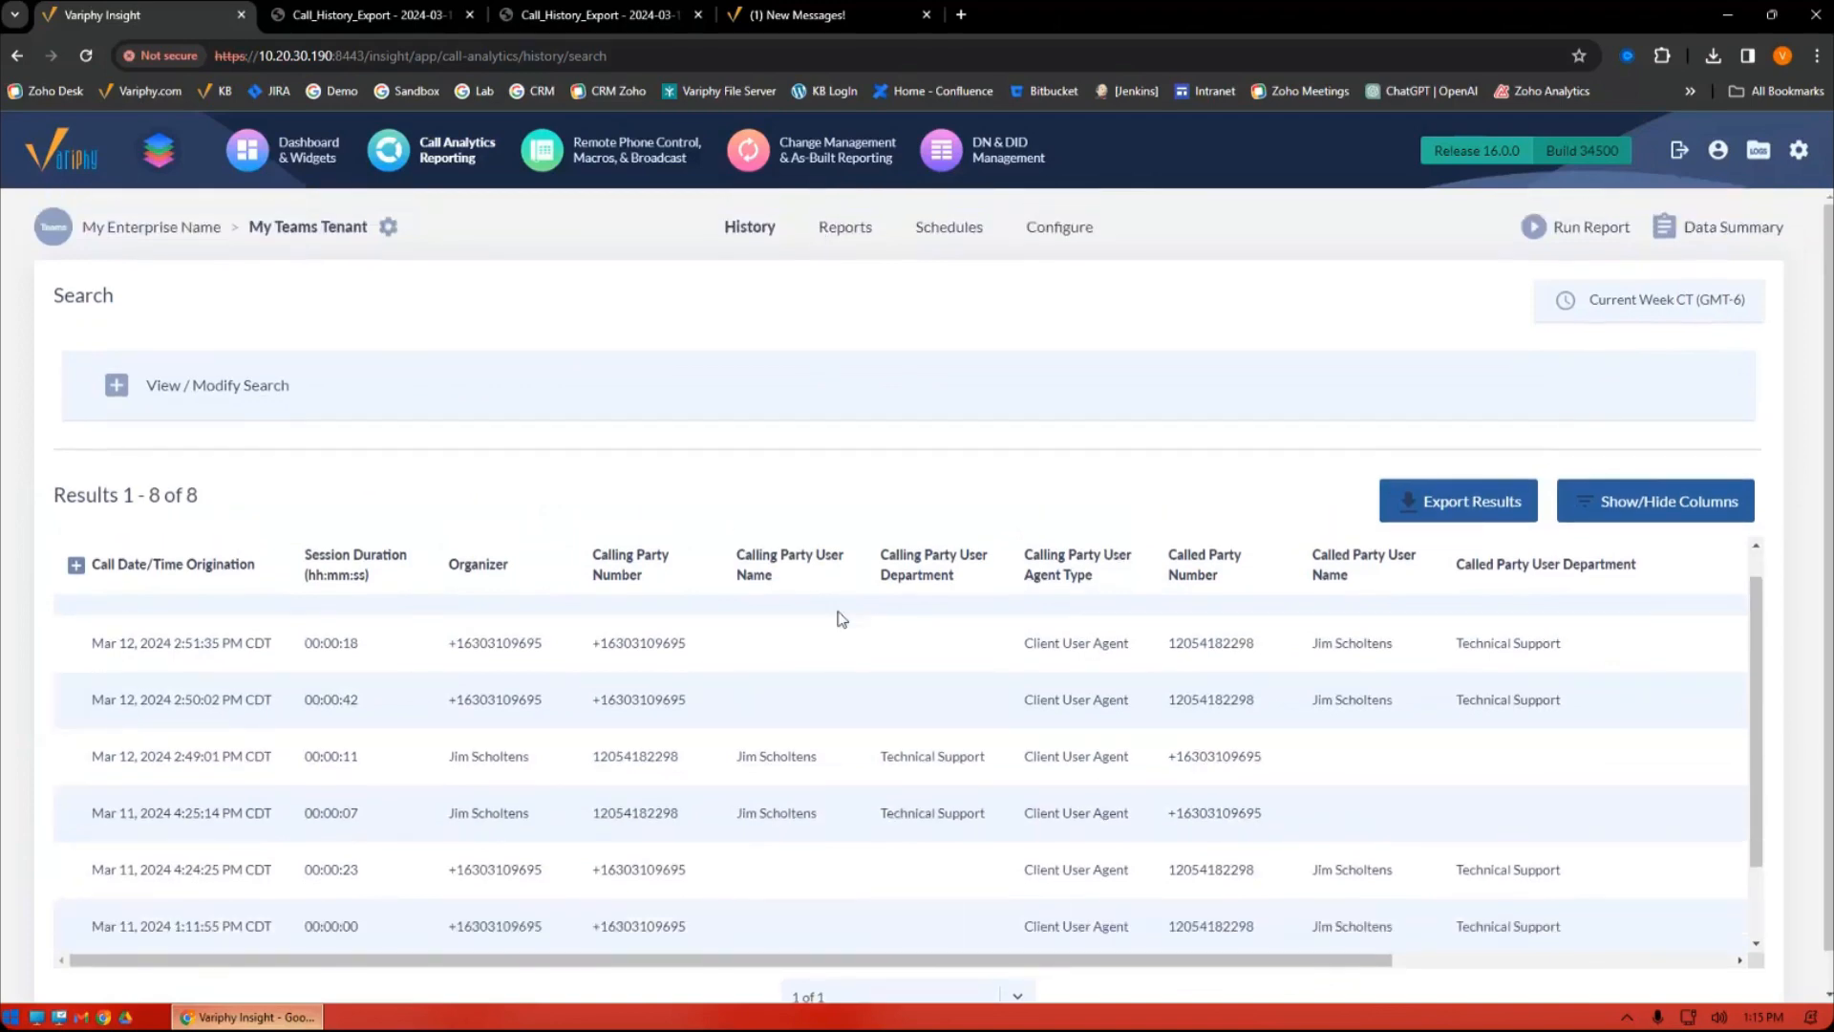
{"action": "scroll", "coordinate": [831, 669], "scroll_direction": "down", "scroll_amount": 4}
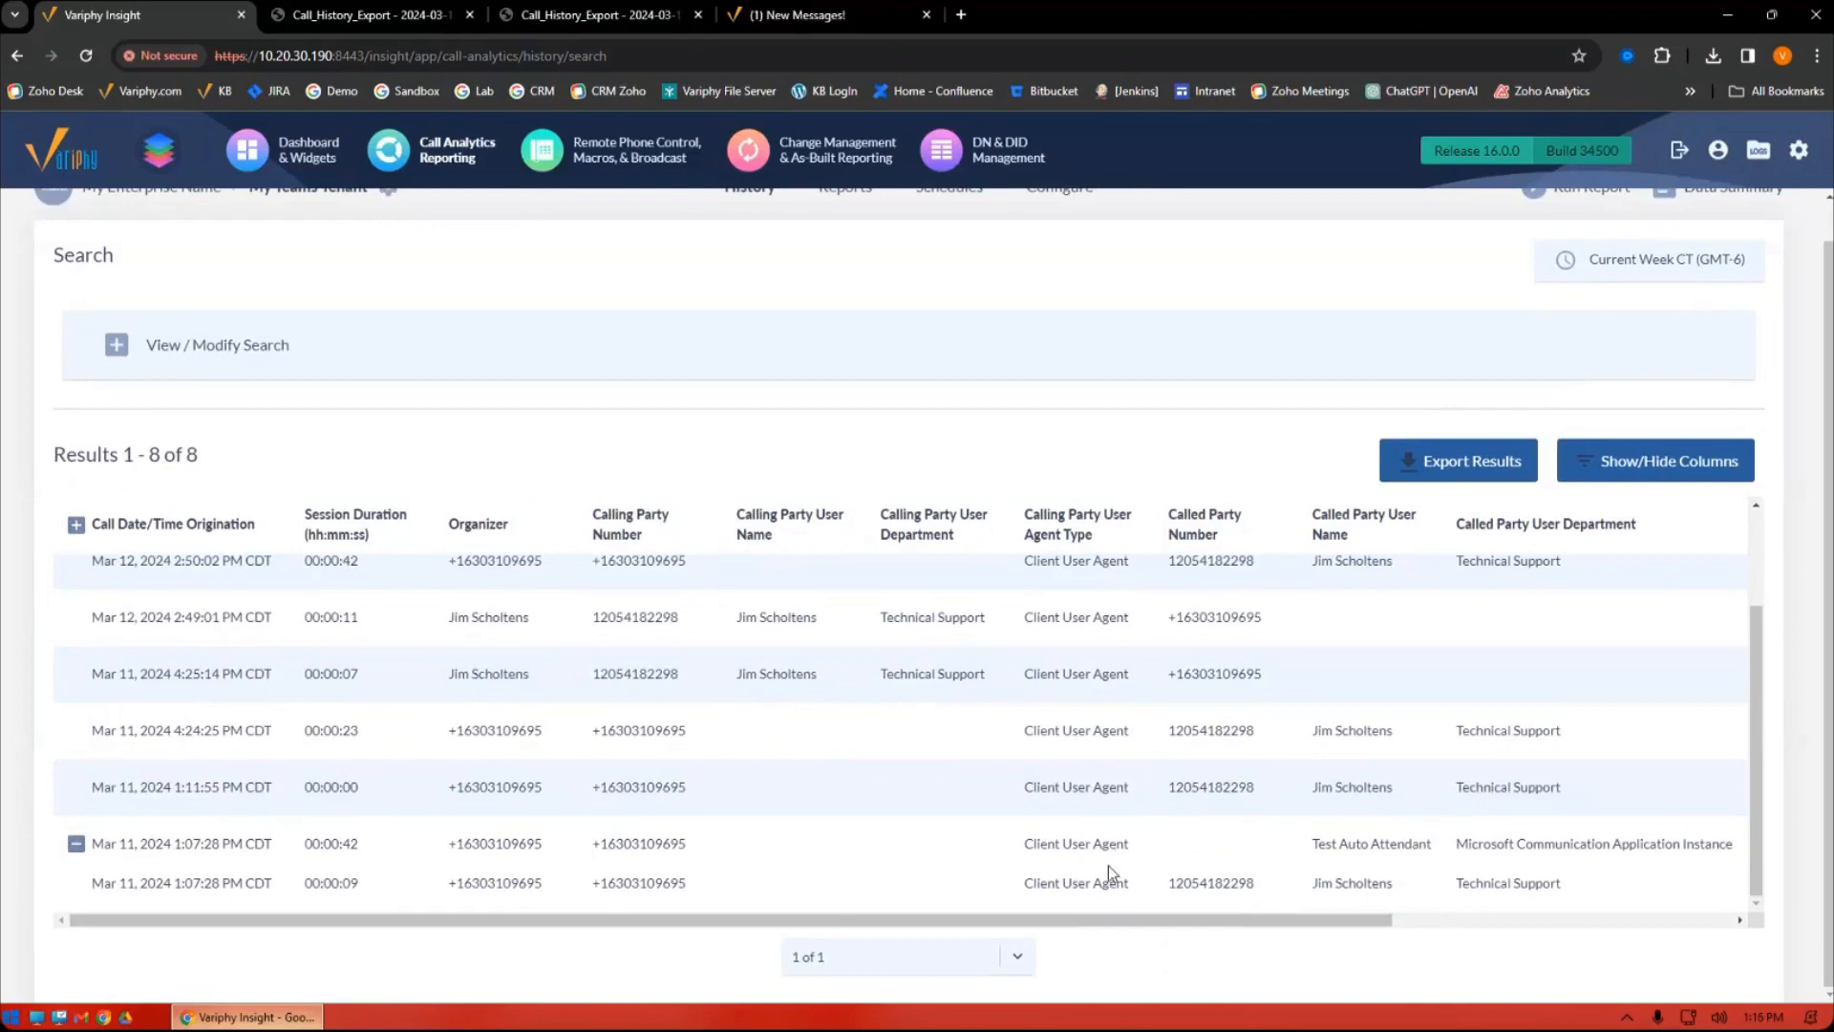
{"action": "scroll", "coordinate": [1015, 626], "scroll_direction": "up", "scroll_amount": 5}
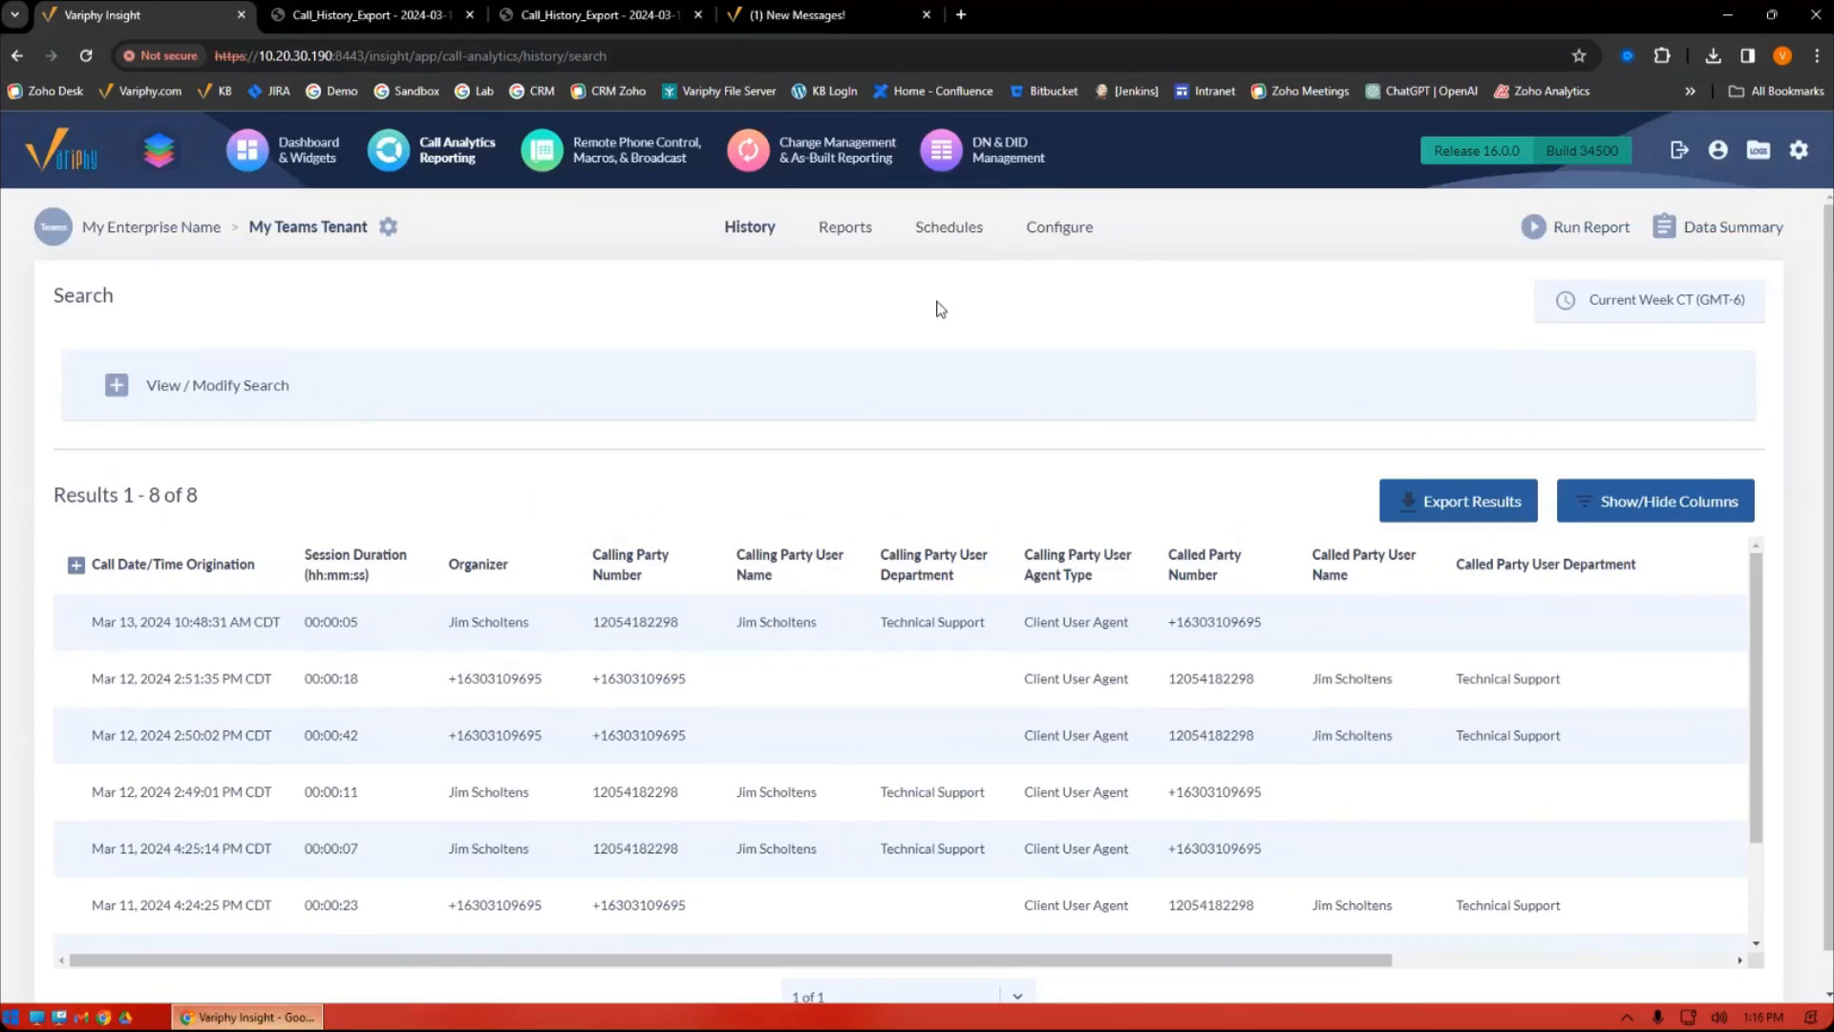
Reopen the search settings and replace the Called Party Number criterion with Calling Party User.
{"action": "left_click", "coordinate": [117, 385]}
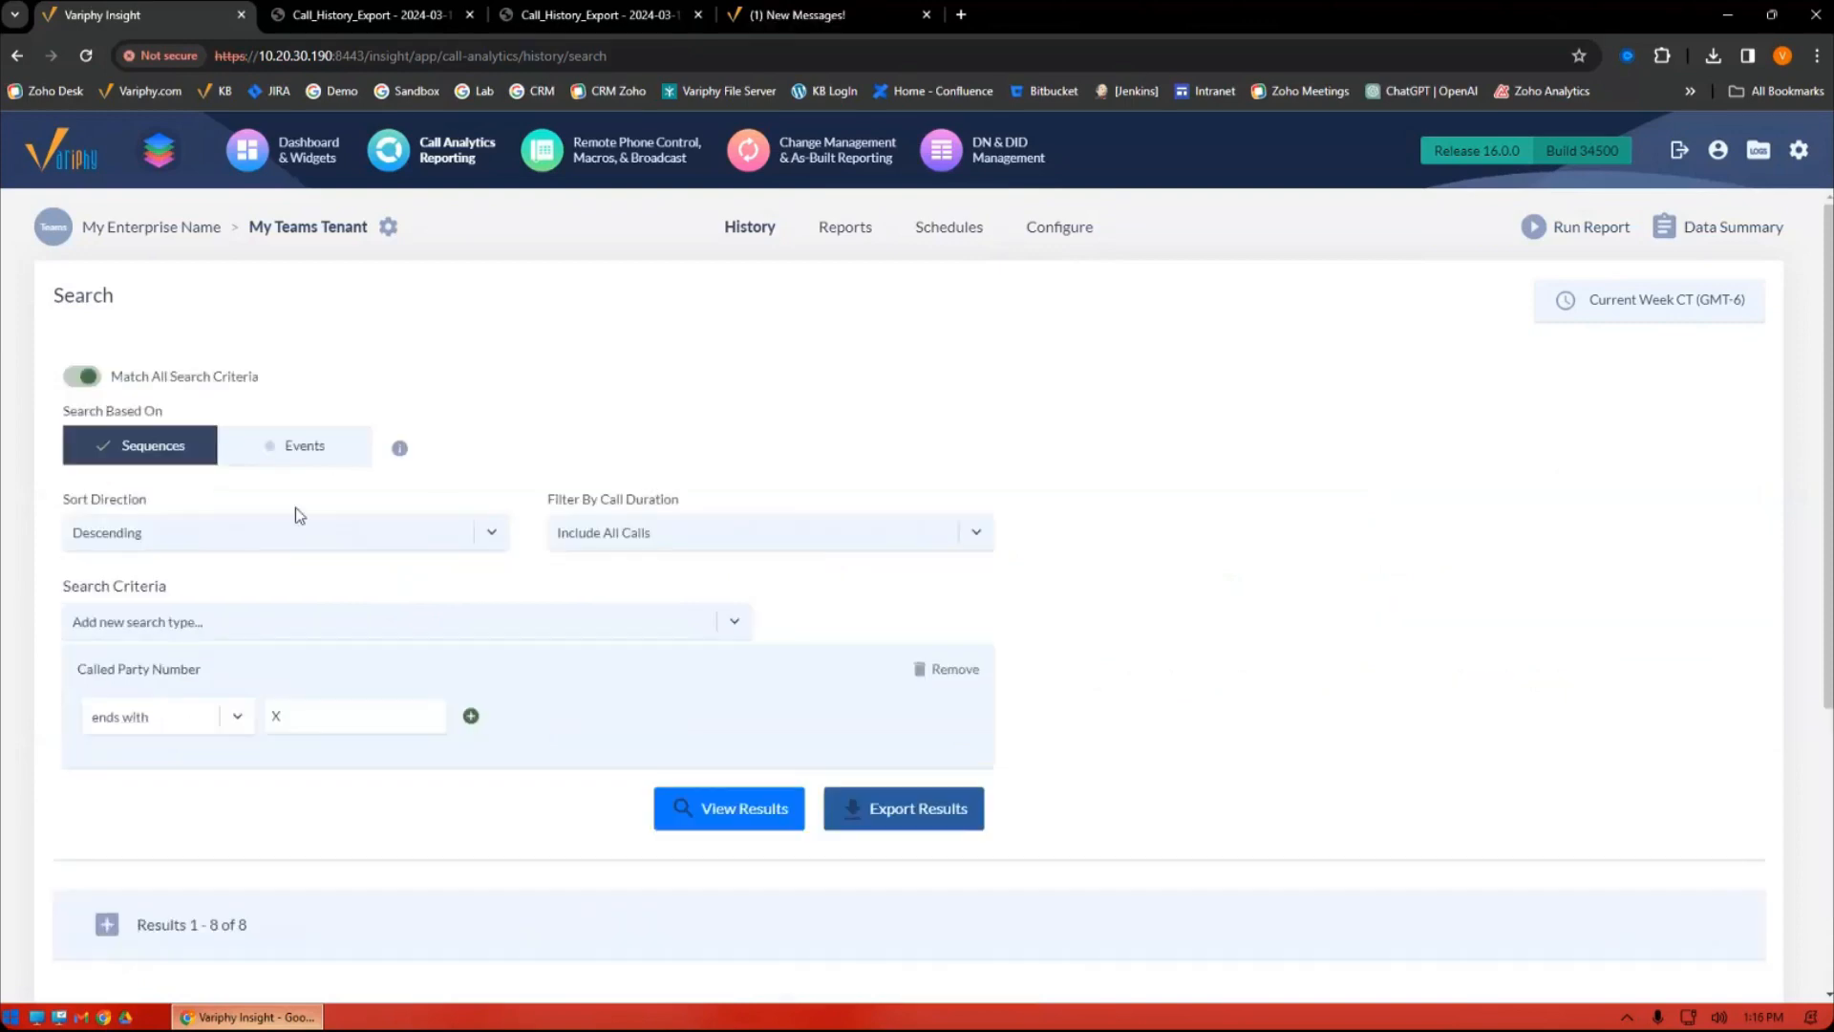
{"action": "left_click", "coordinate": [239, 629]}
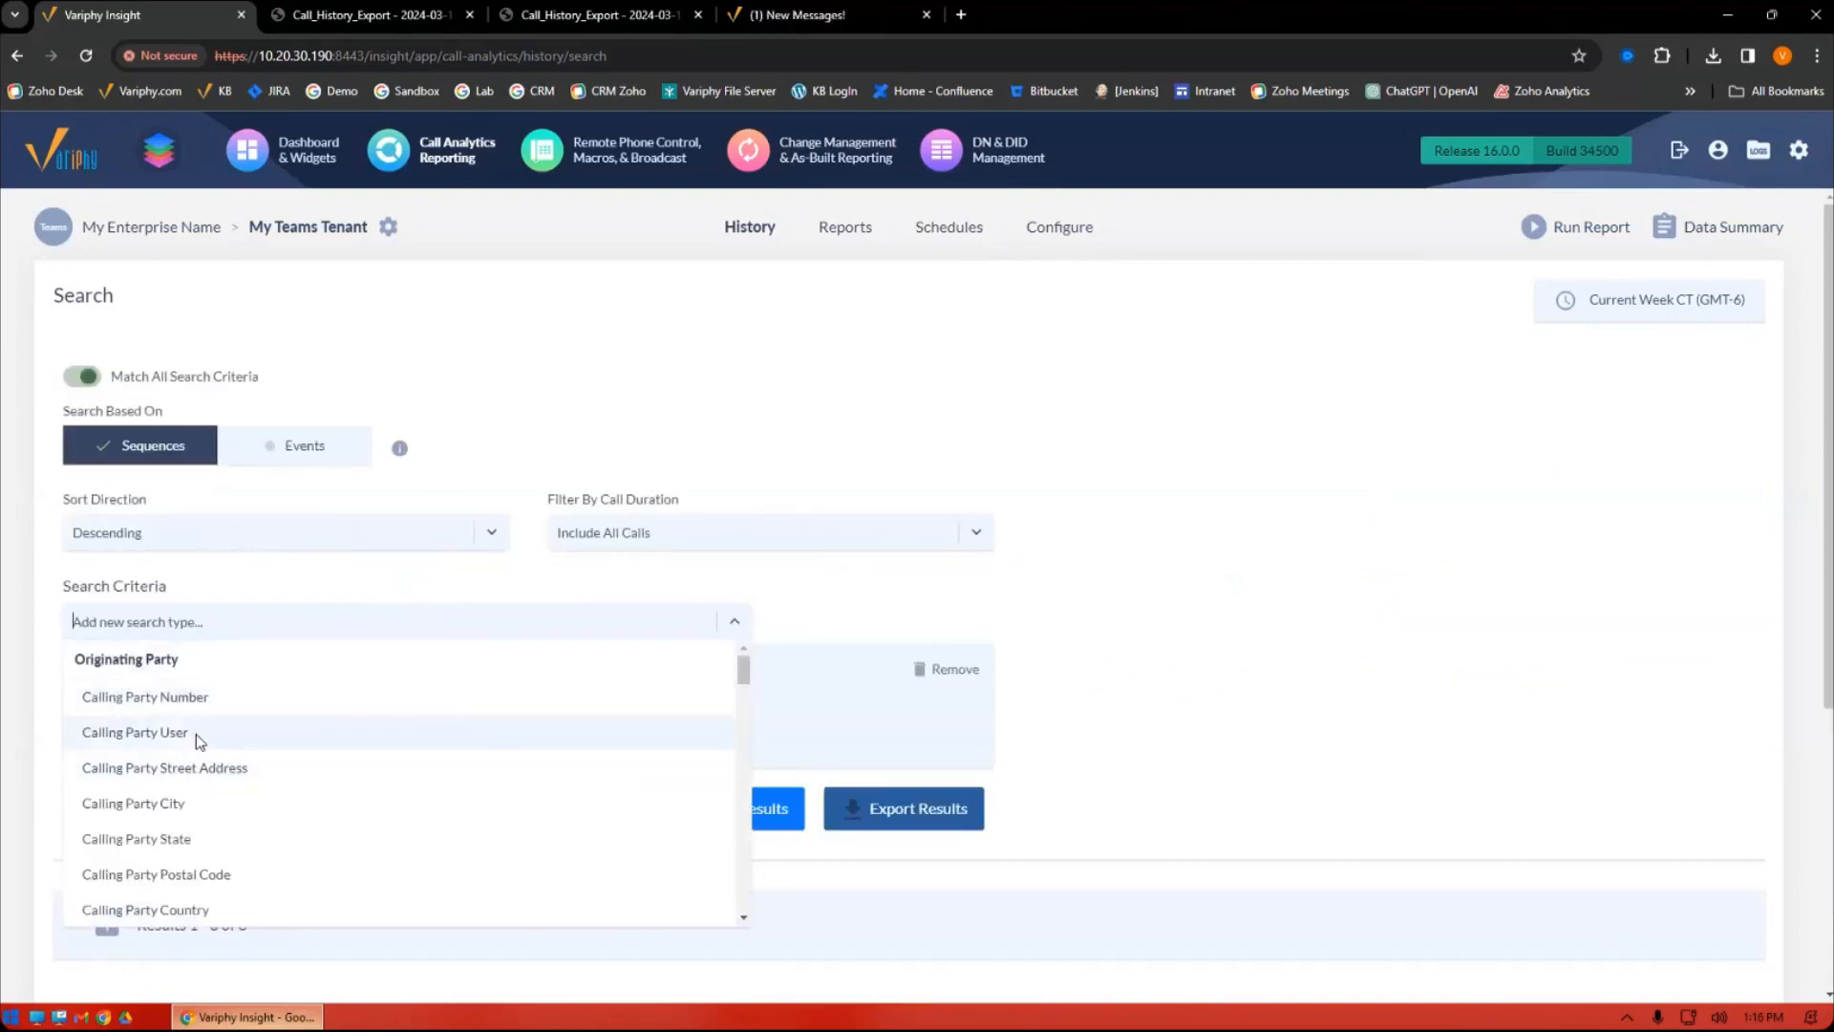
{"action": "left_click", "coordinate": [197, 733]}
{"action": "left_click", "coordinate": [935, 673]}
{"action": "left_click", "coordinate": [853, 621]}
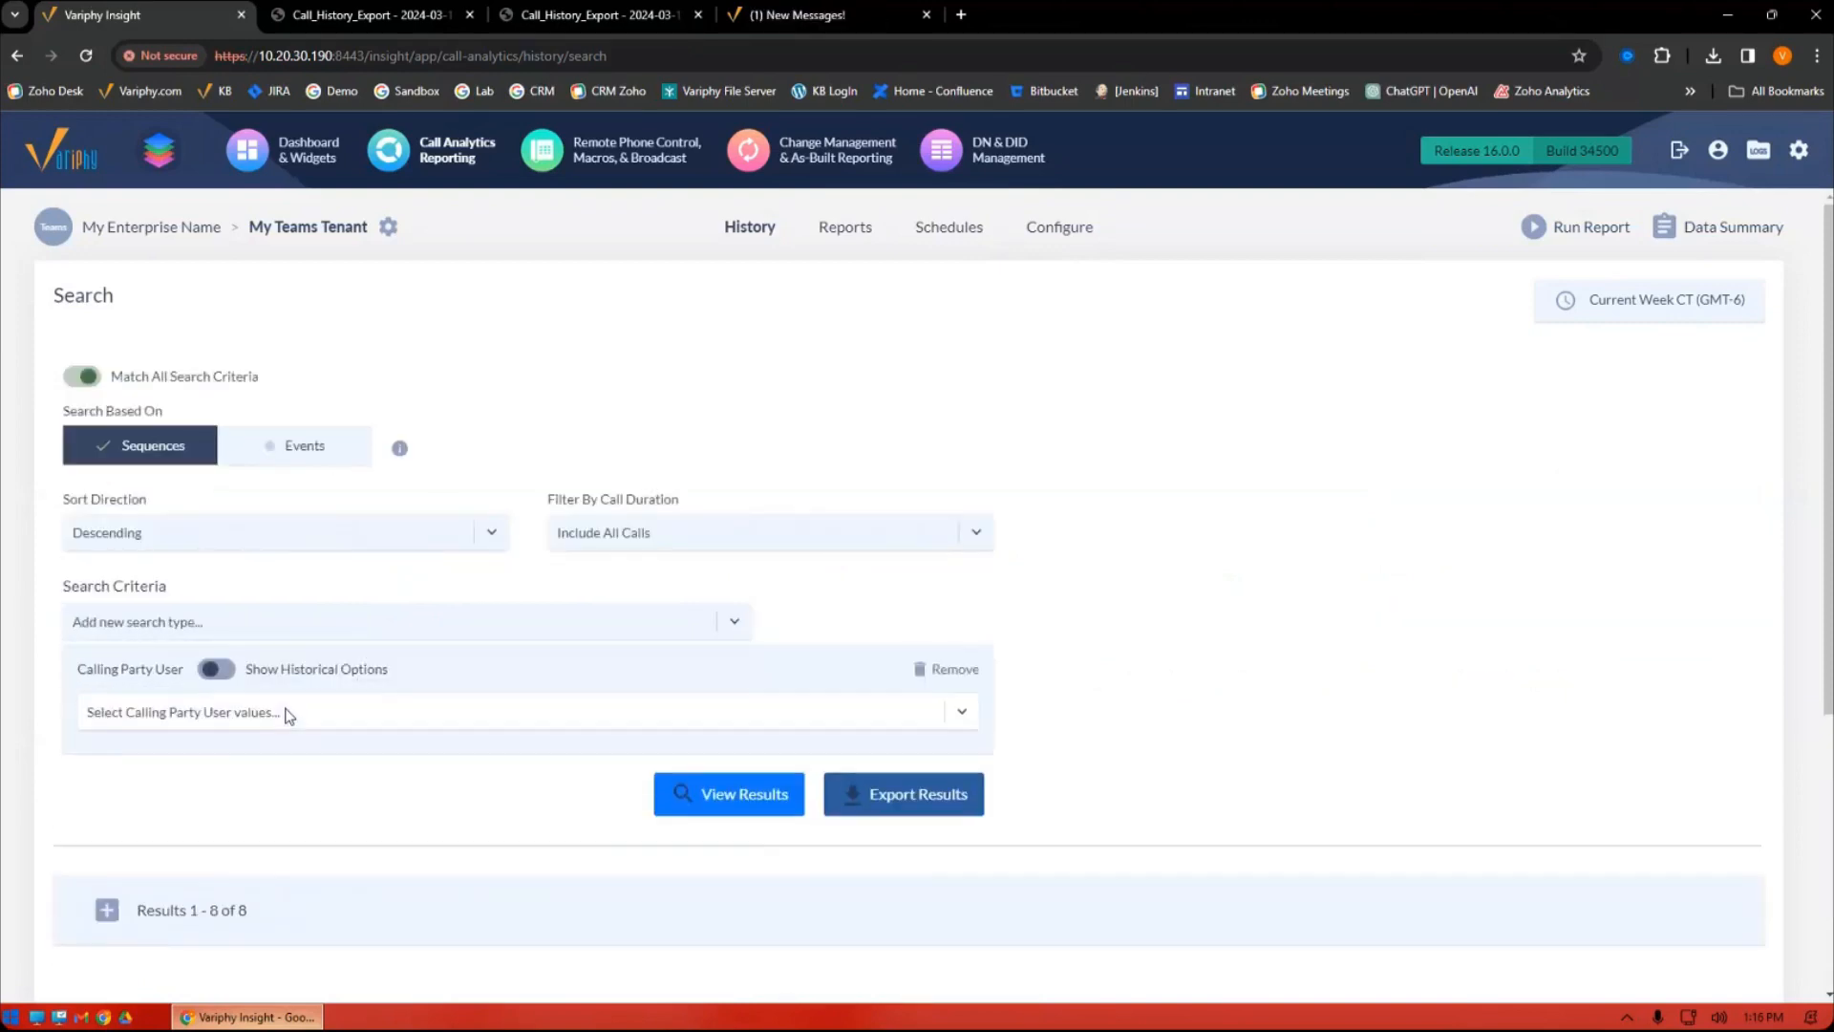
Select the intended user by name as the Calling Party User value and view the results.
{"action": "left_click", "coordinate": [286, 713]}
{"action": "type", "text": "victo"}
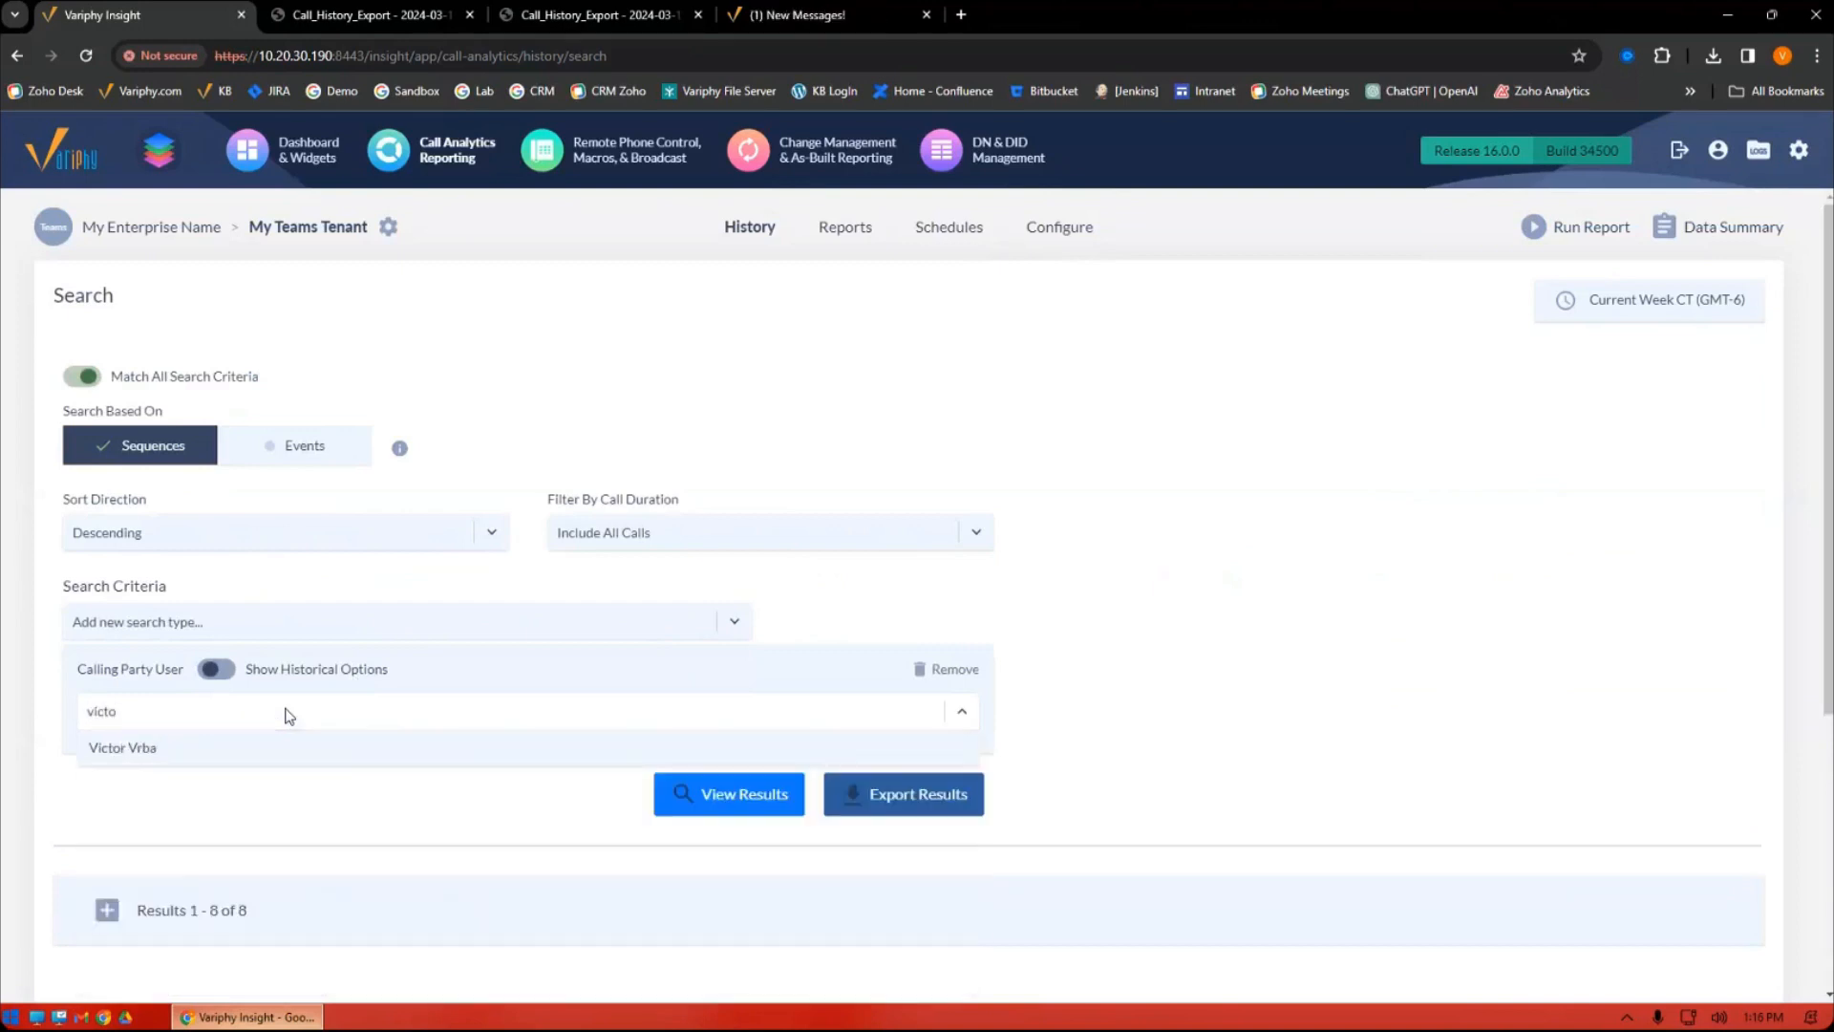
{"action": "left_click", "coordinate": [275, 762]}
{"action": "left_click", "coordinate": [1357, 703]}
{"action": "left_click", "coordinate": [740, 794]}
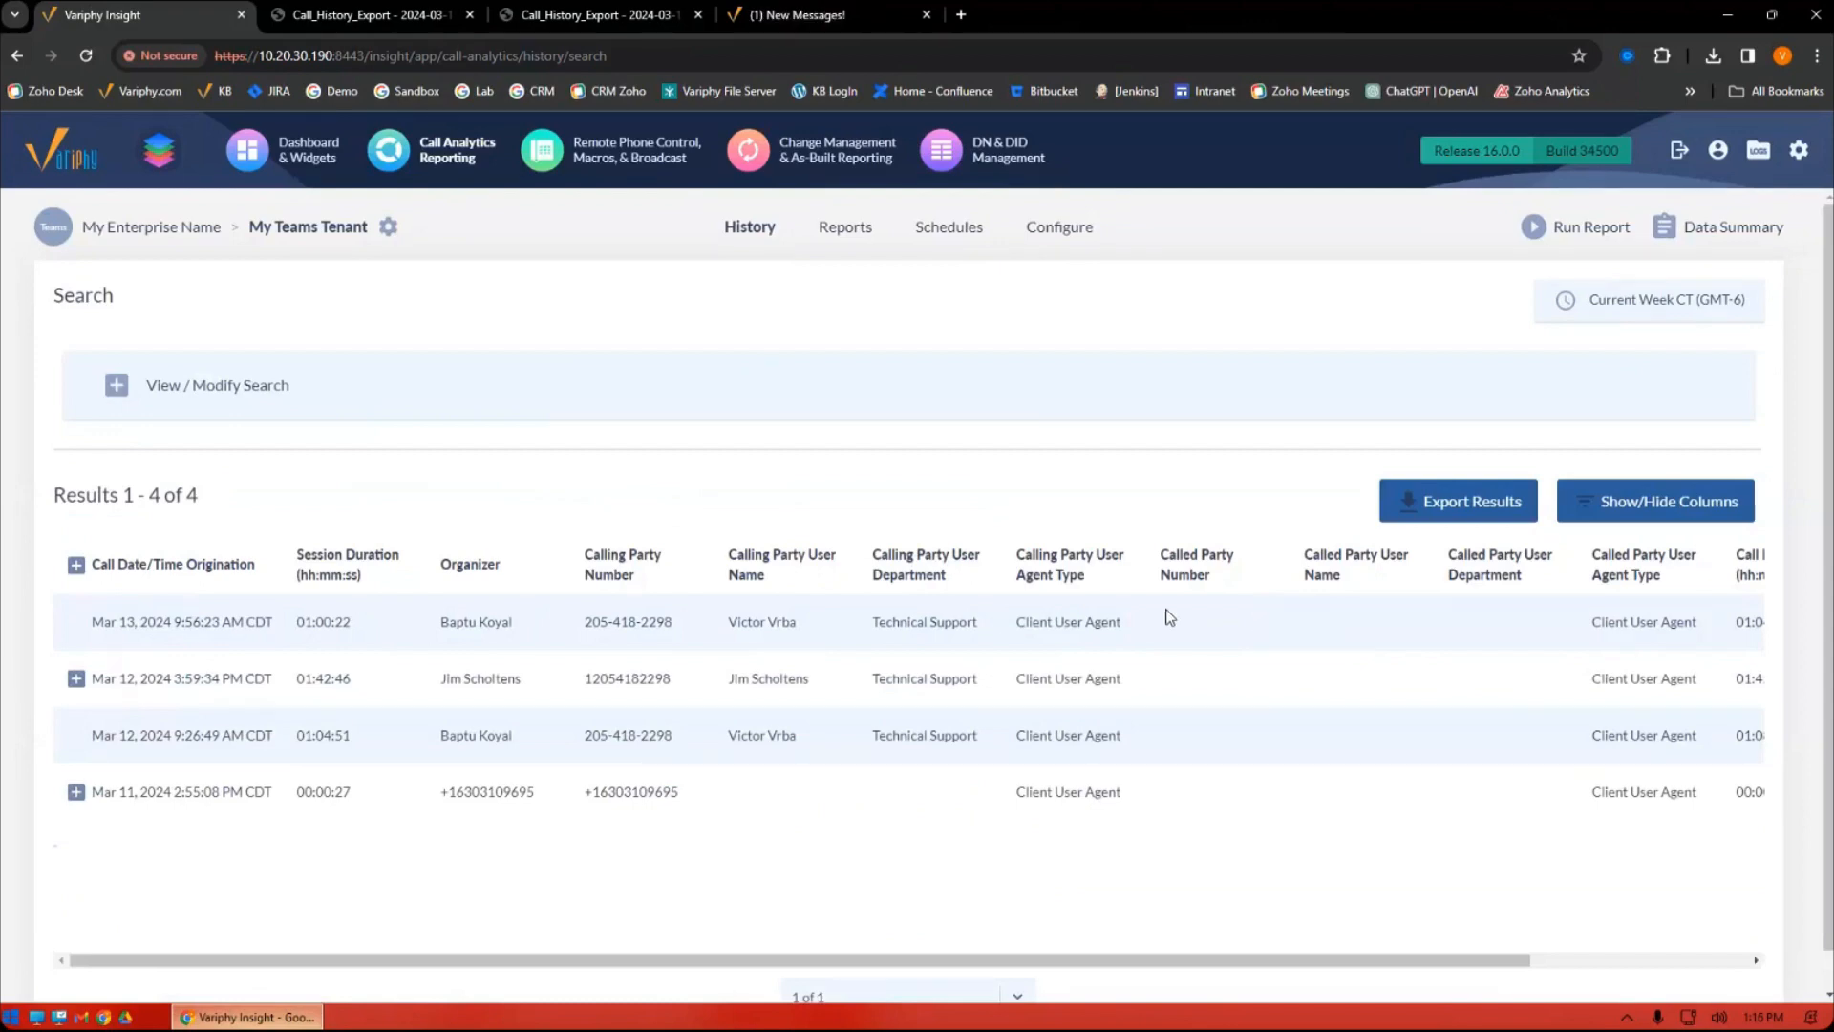
Review the criteria of the "MS Teams limited access" public search set without saving, and return to call history.
{"action": "left_click", "coordinate": [844, 227]}
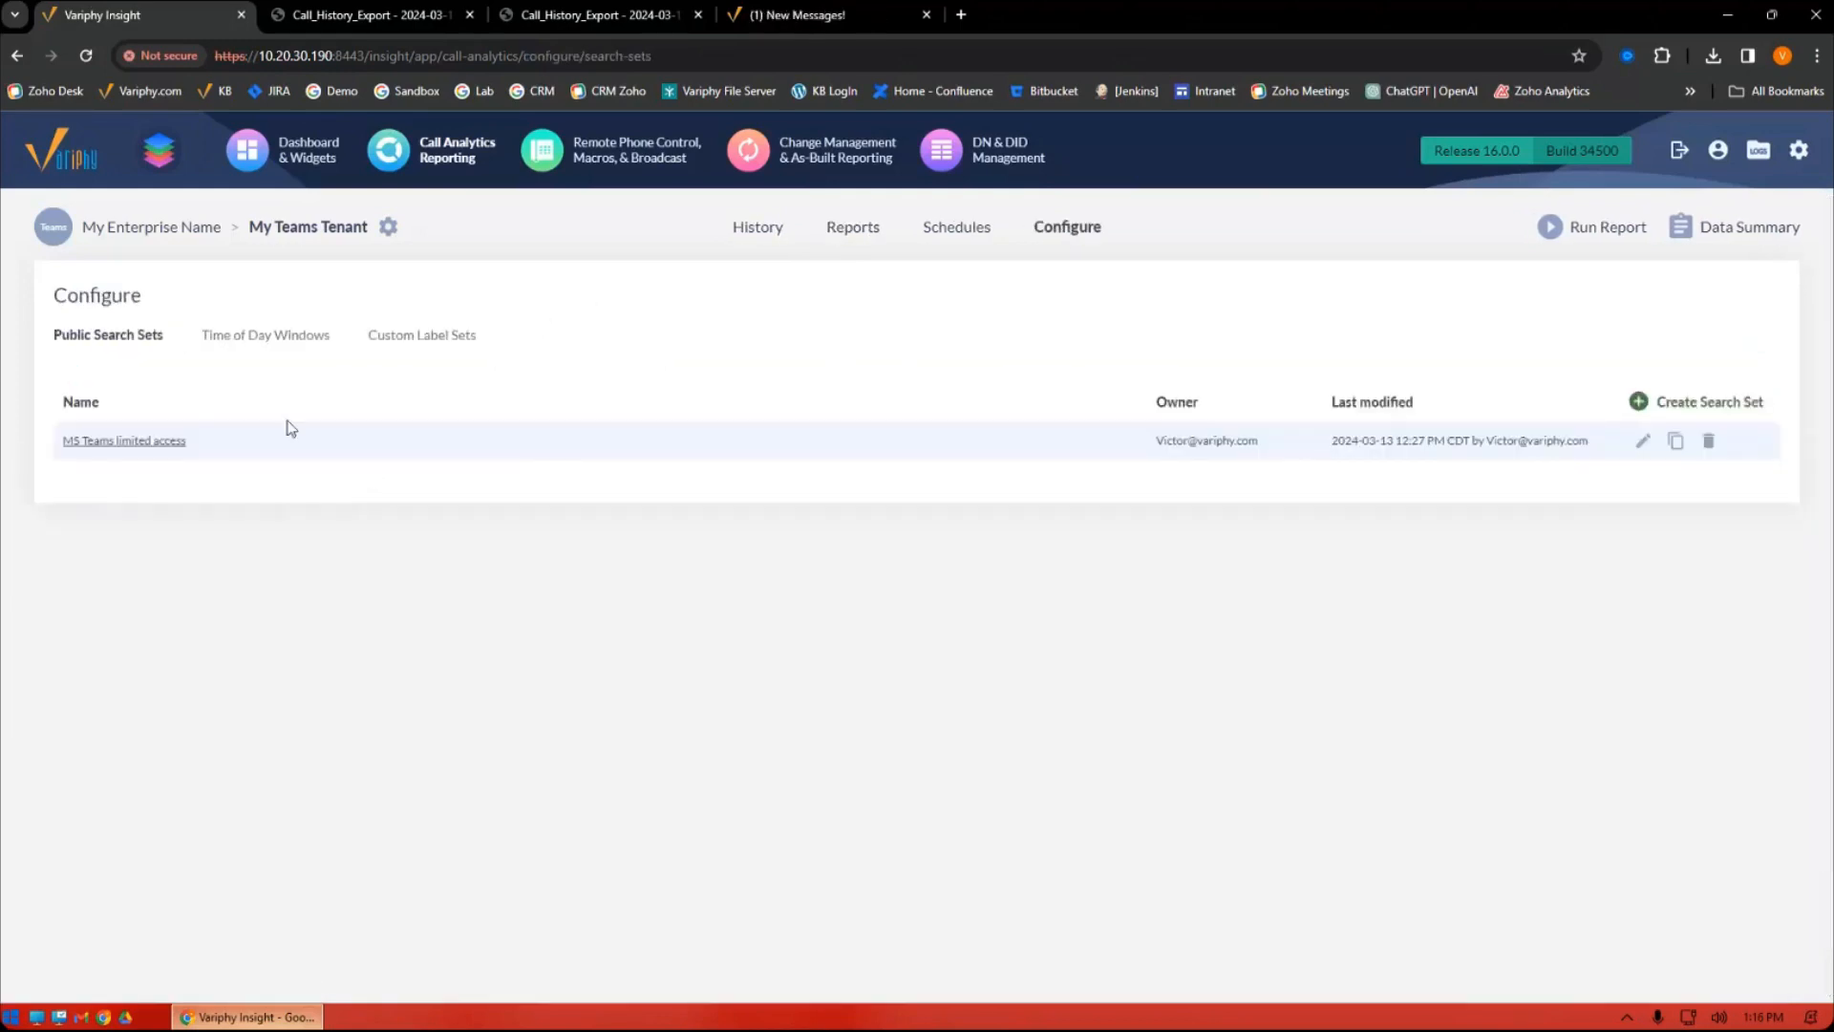
{"action": "left_click", "coordinate": [115, 443]}
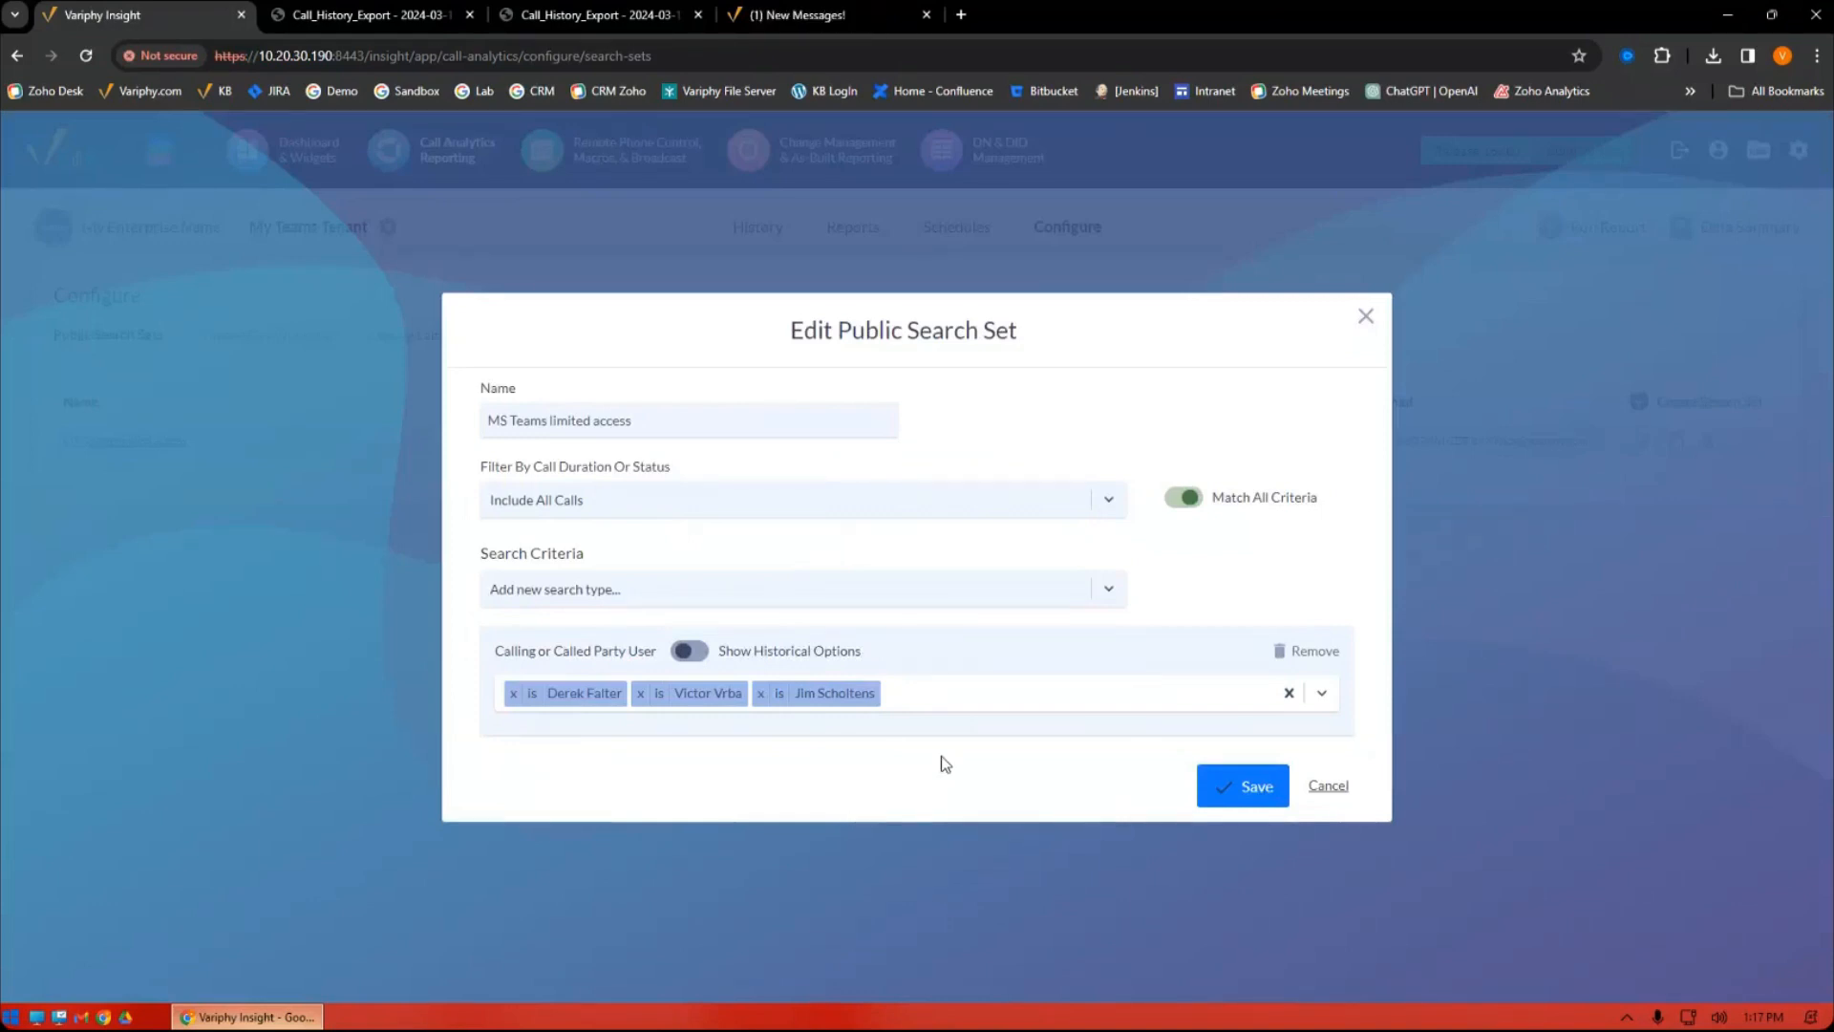
{"action": "left_click", "coordinate": [1329, 786]}
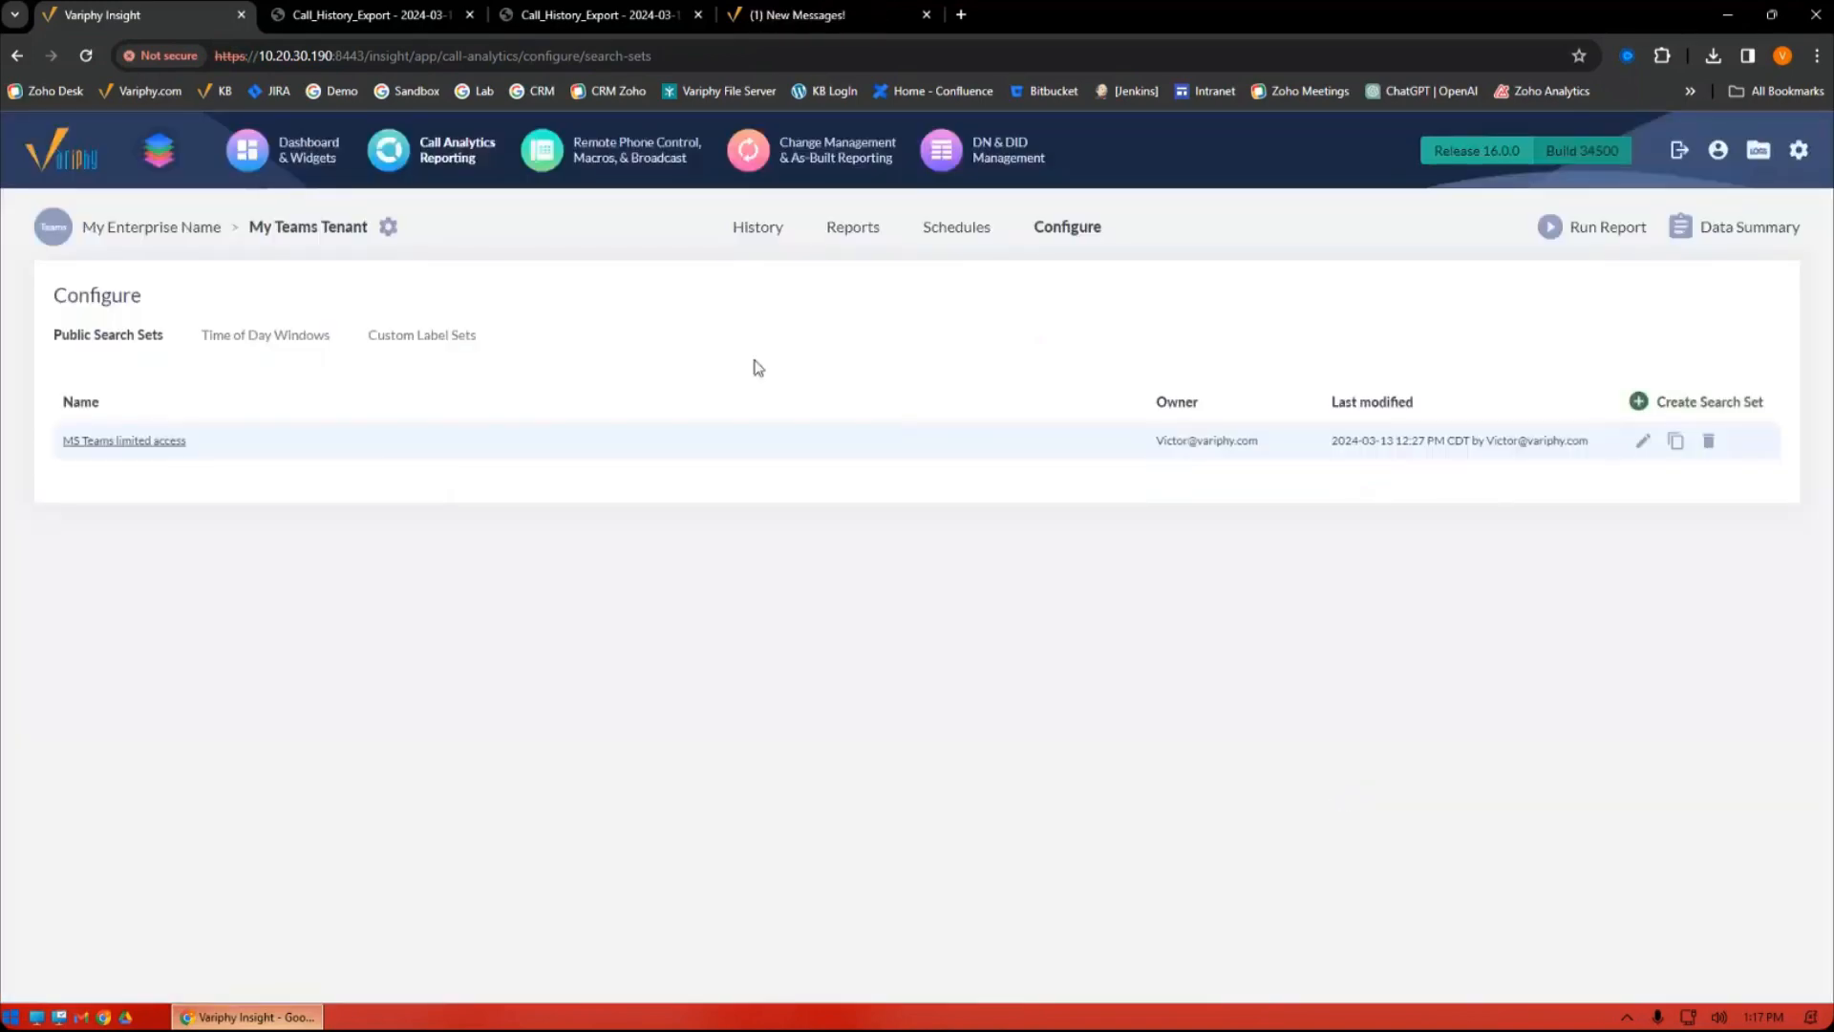
{"action": "left_click", "coordinate": [769, 246]}
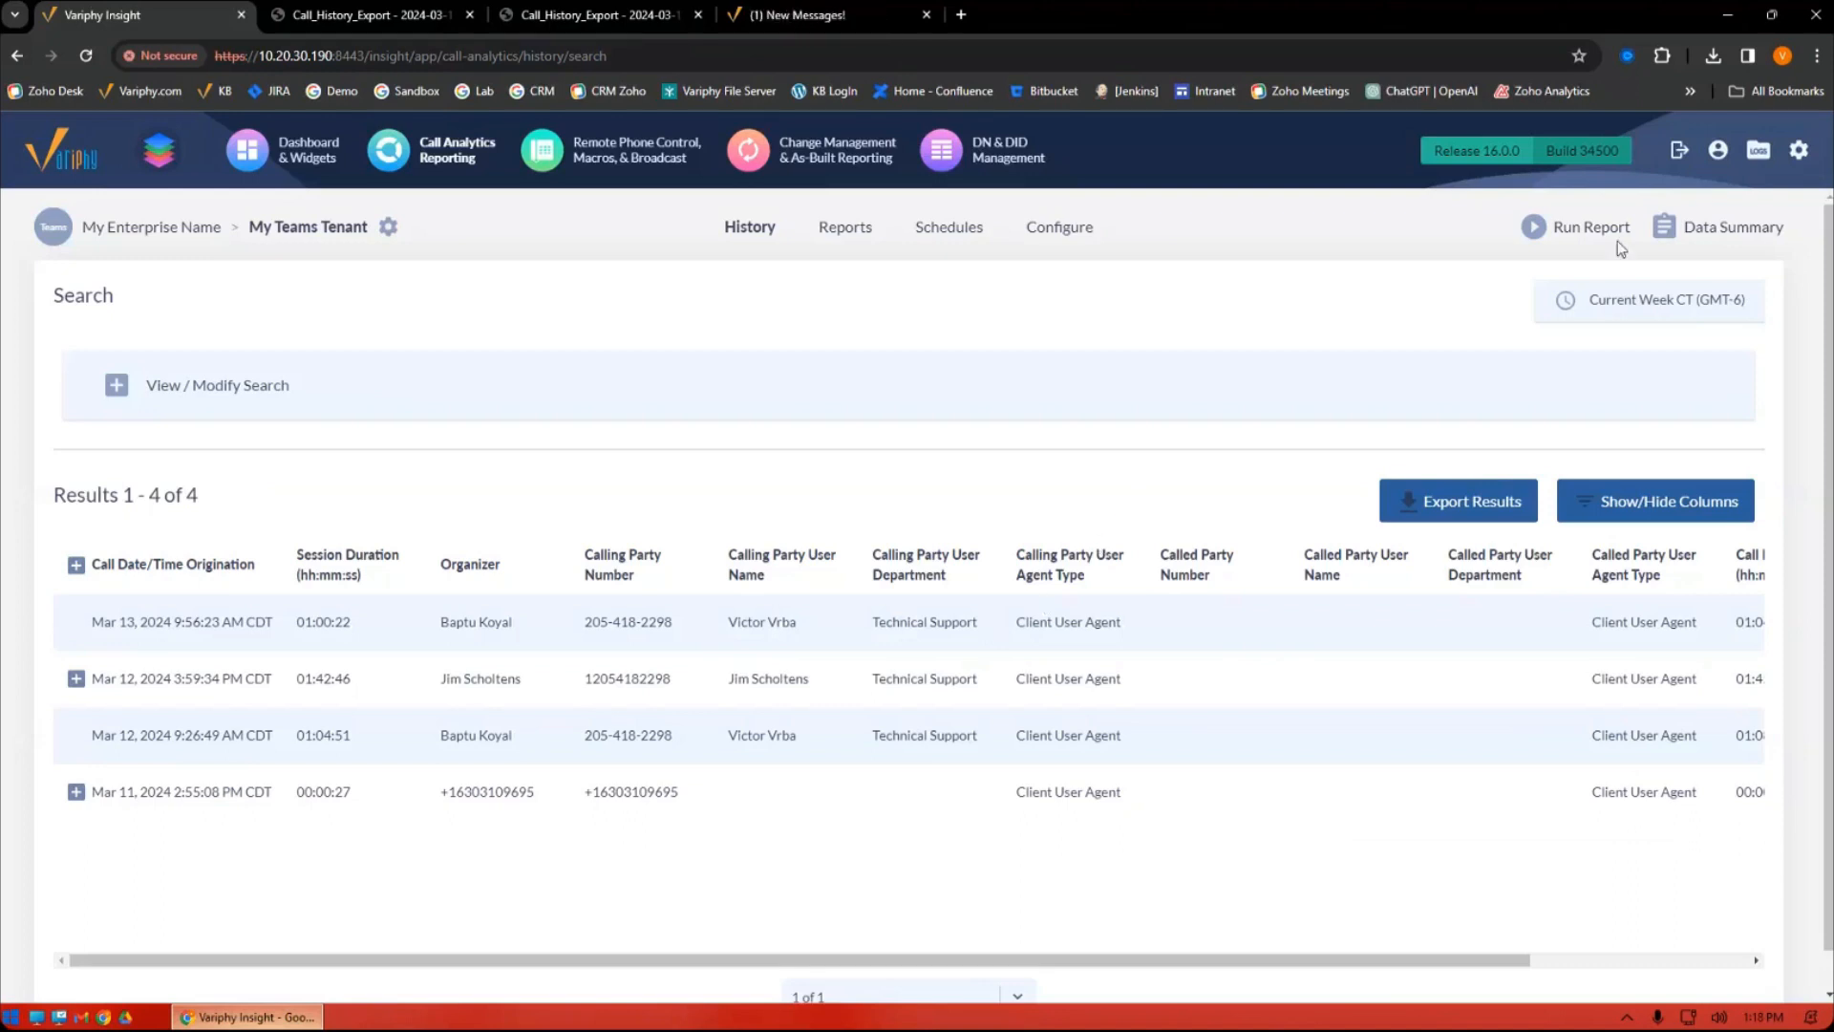
Open audit.log from the log files and look through its most recent entries.
{"action": "left_click", "coordinate": [1759, 150]}
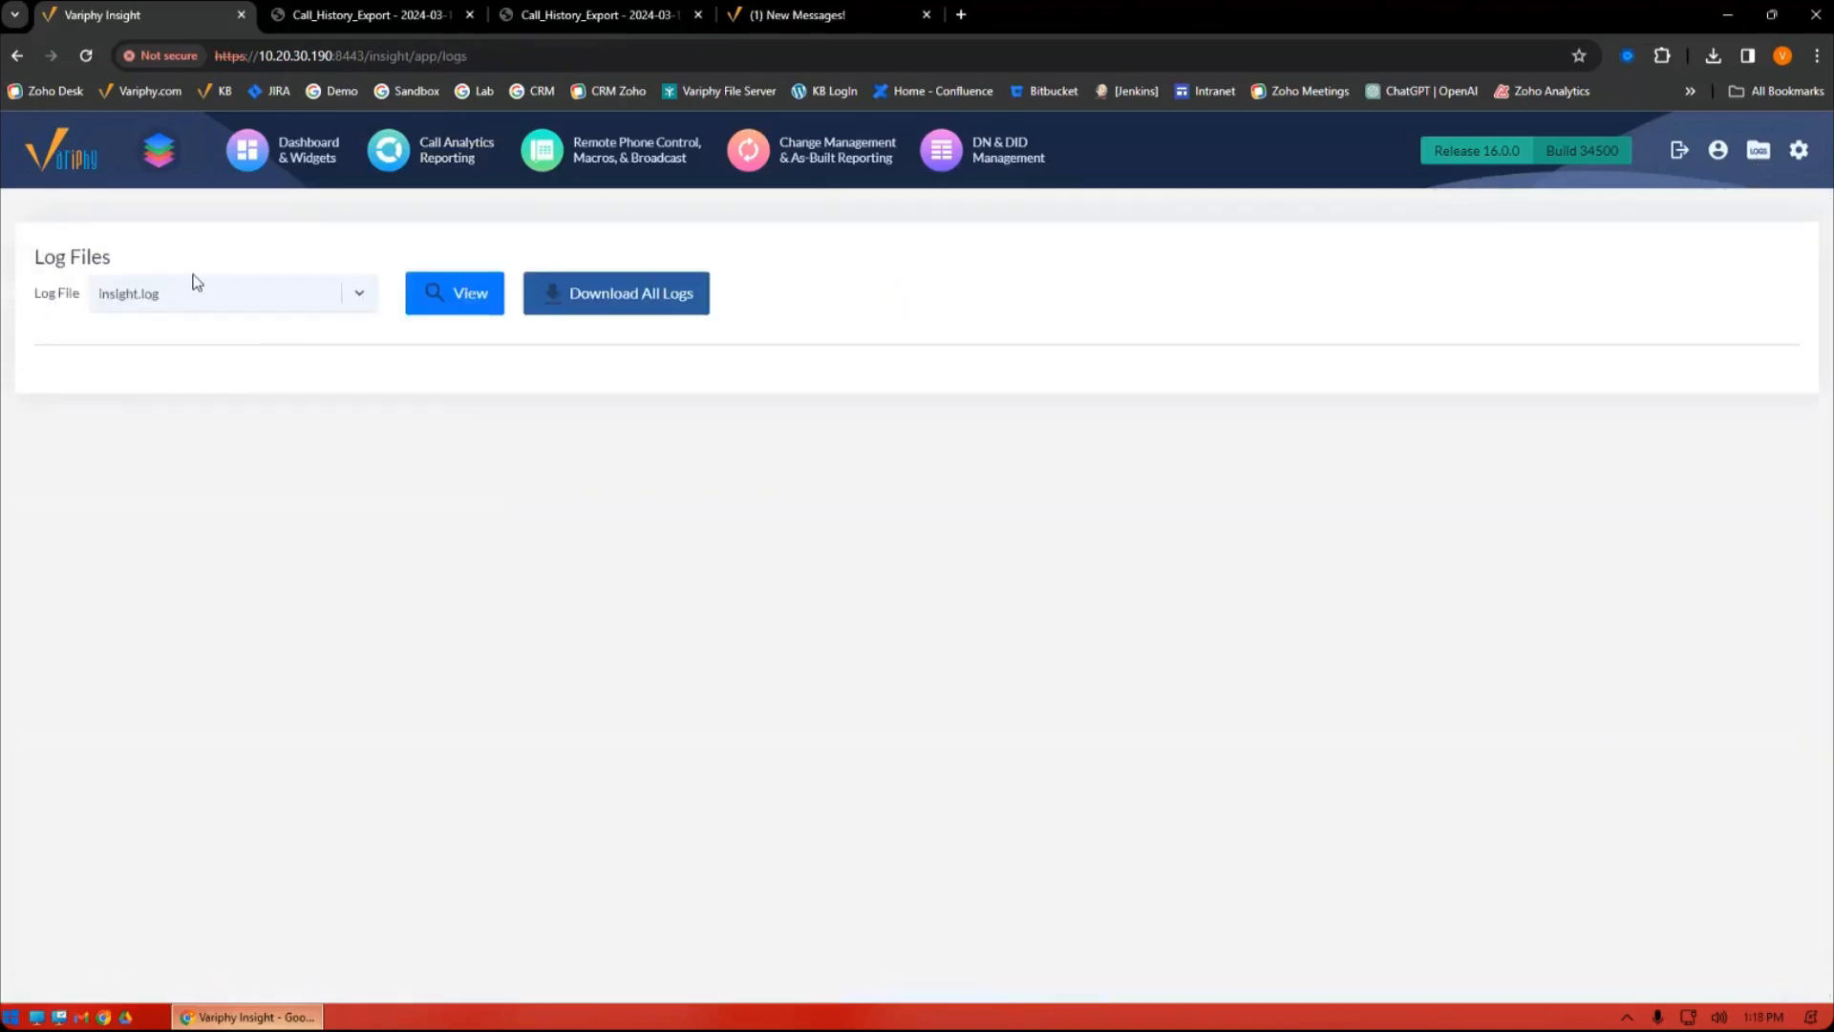
{"action": "left_click", "coordinate": [194, 296]}
{"action": "type", "text": "aud"}
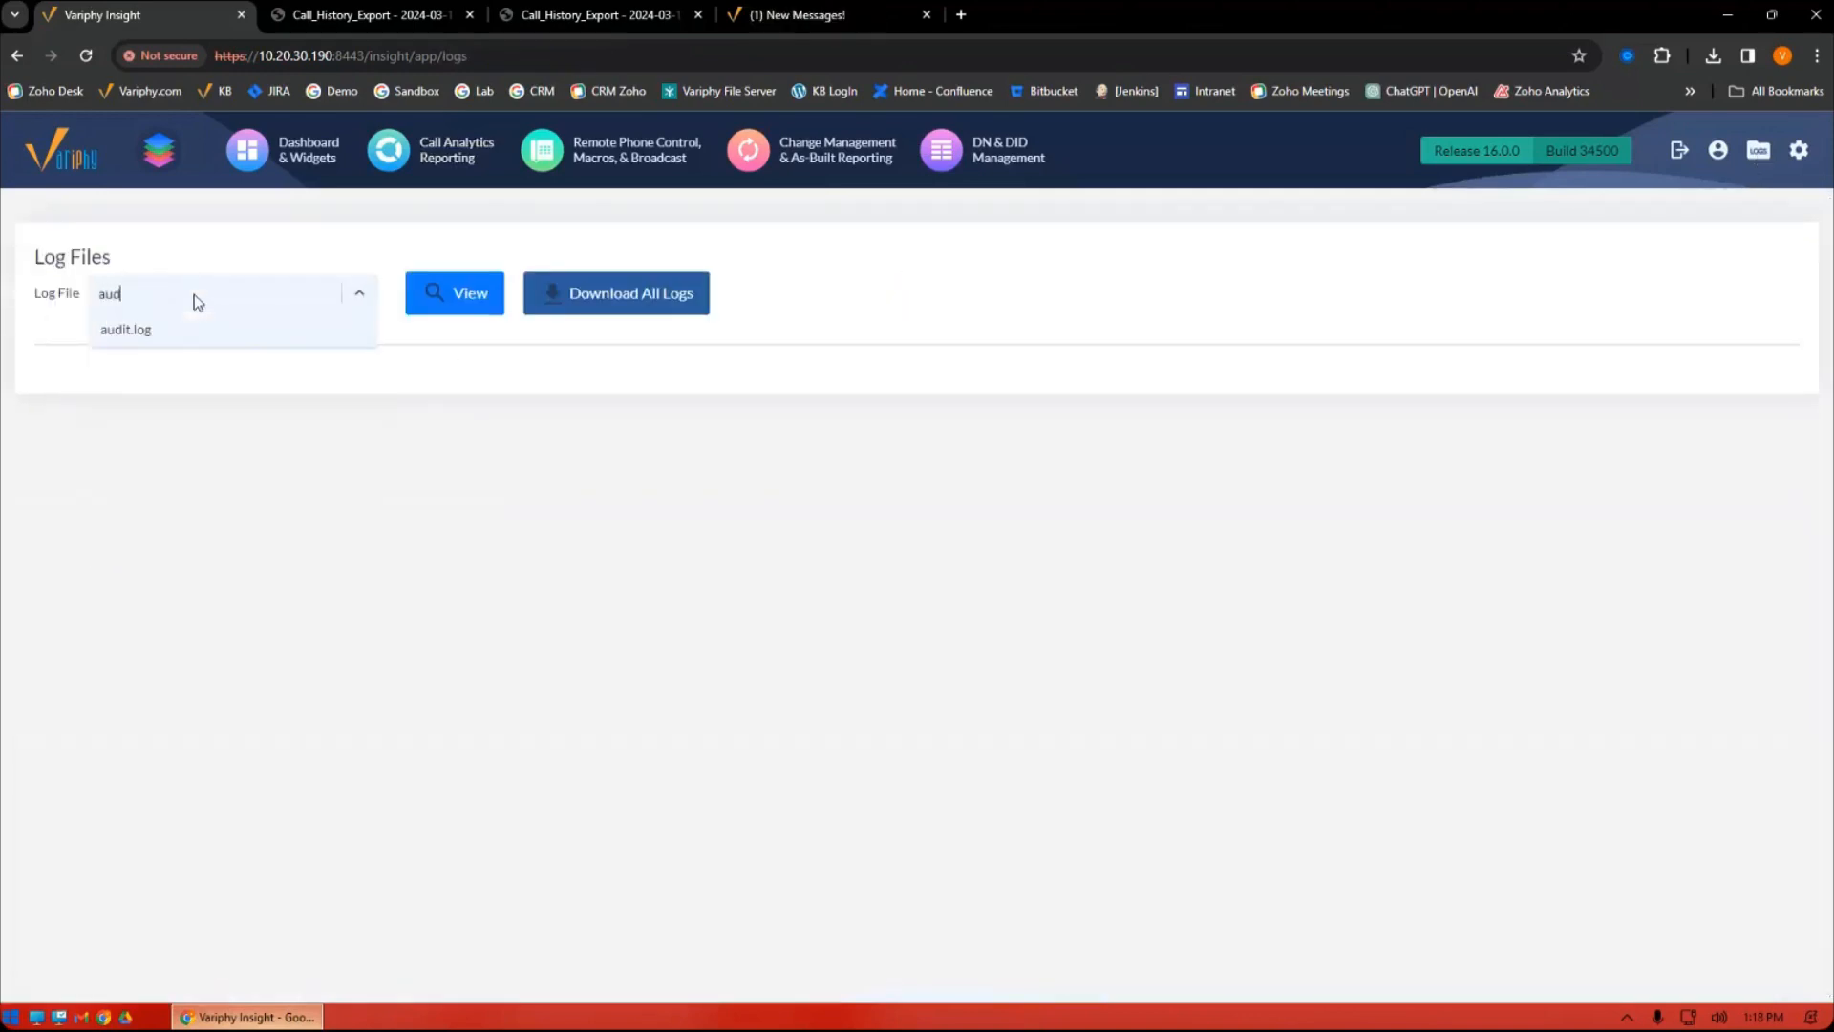
{"action": "left_click", "coordinate": [199, 334]}
{"action": "left_click", "coordinate": [417, 298]}
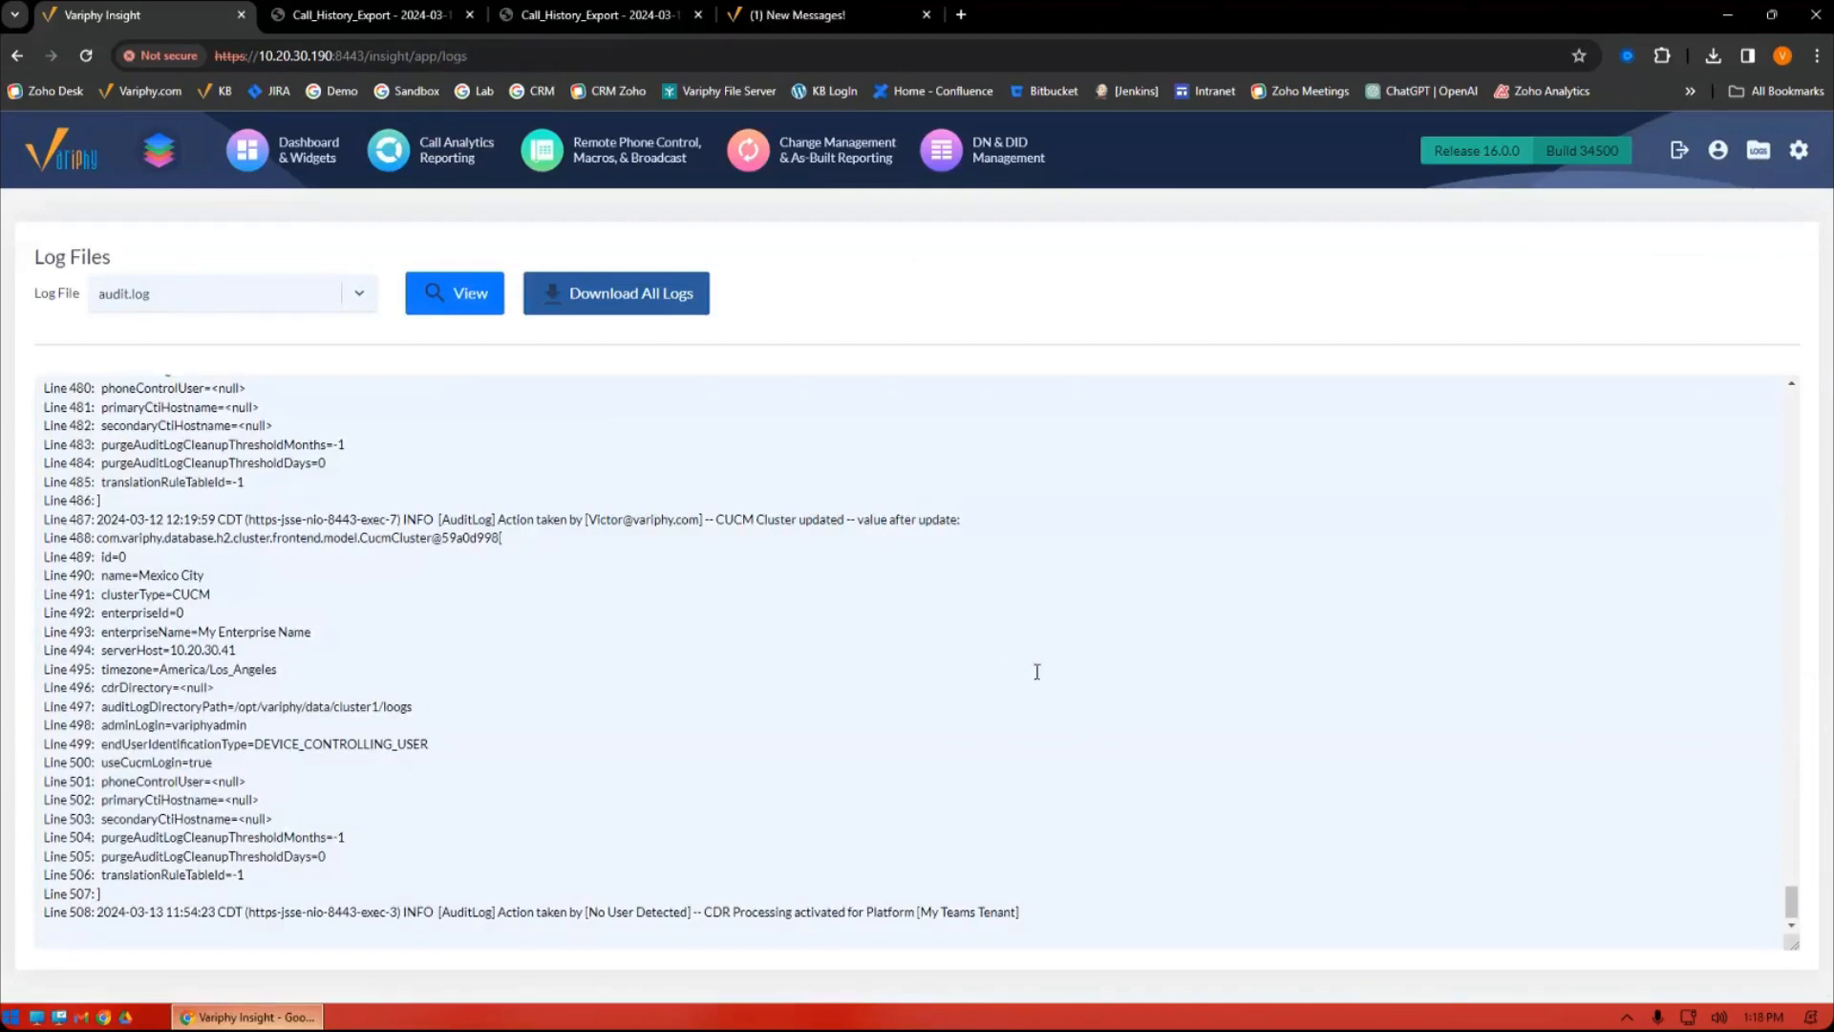
{"action": "scroll", "coordinate": [1037, 672], "scroll_direction": "up", "scroll_amount": 3}
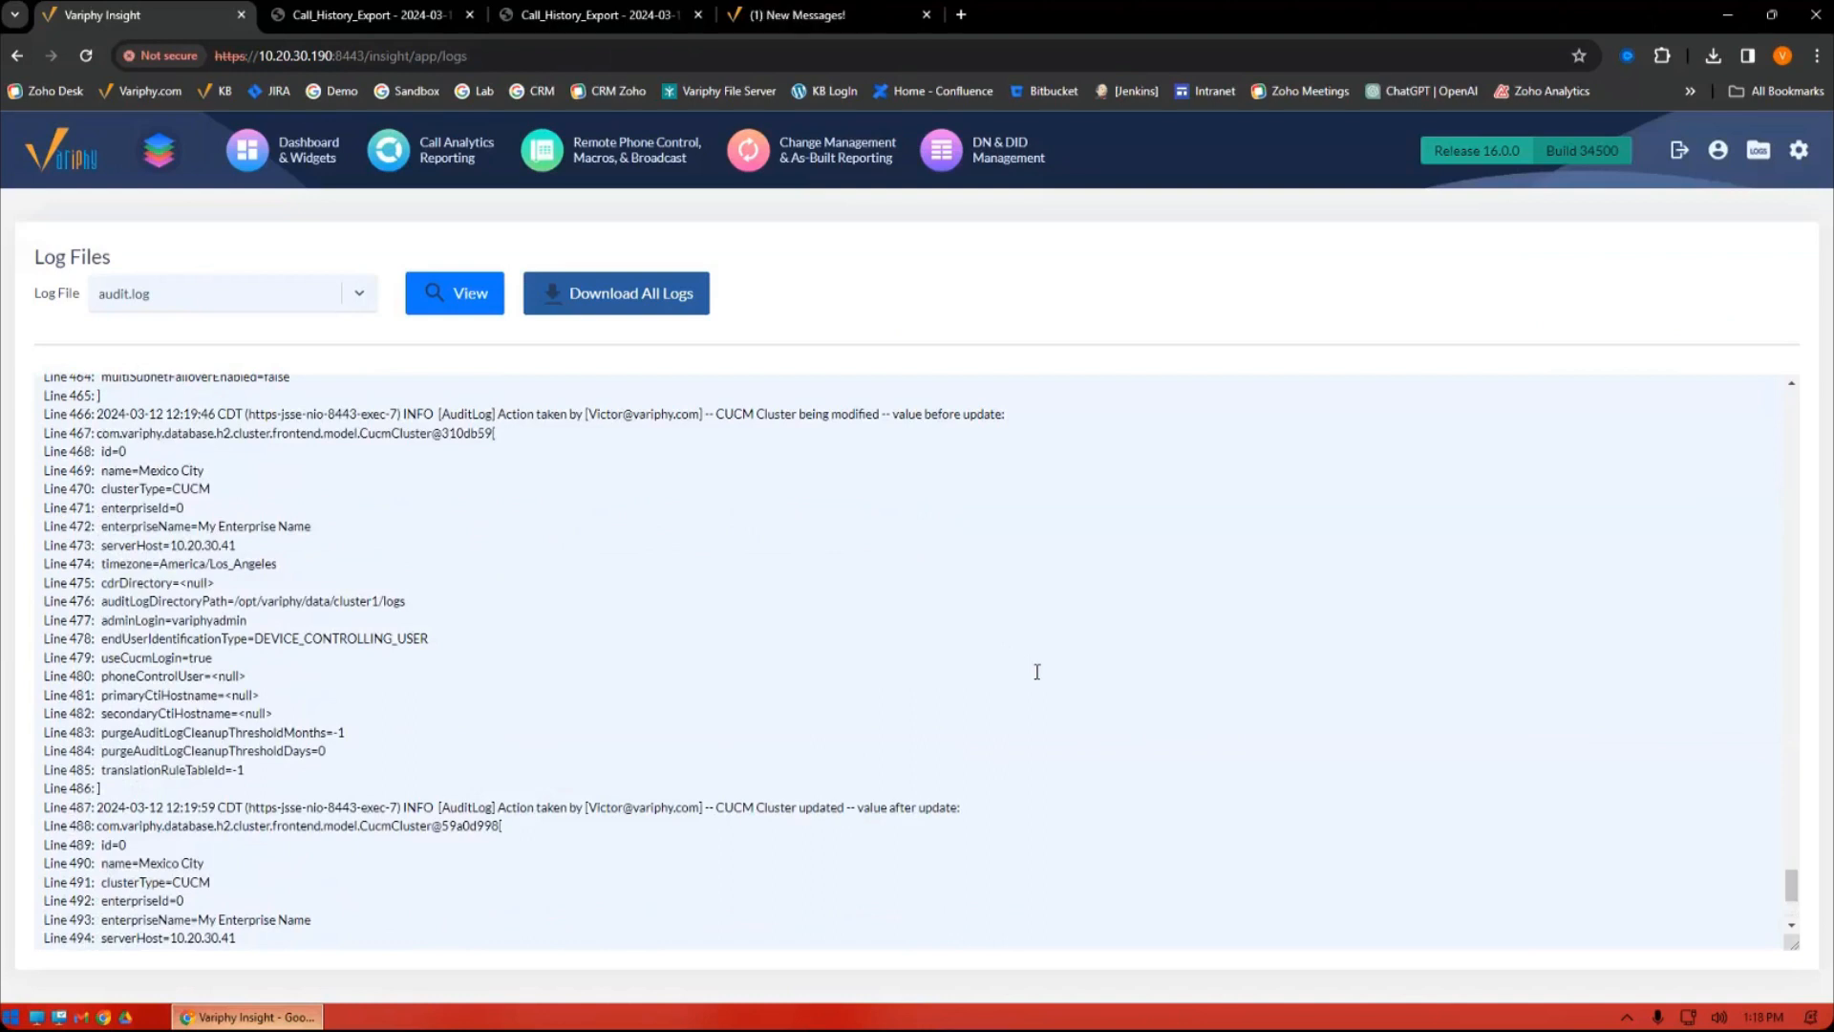